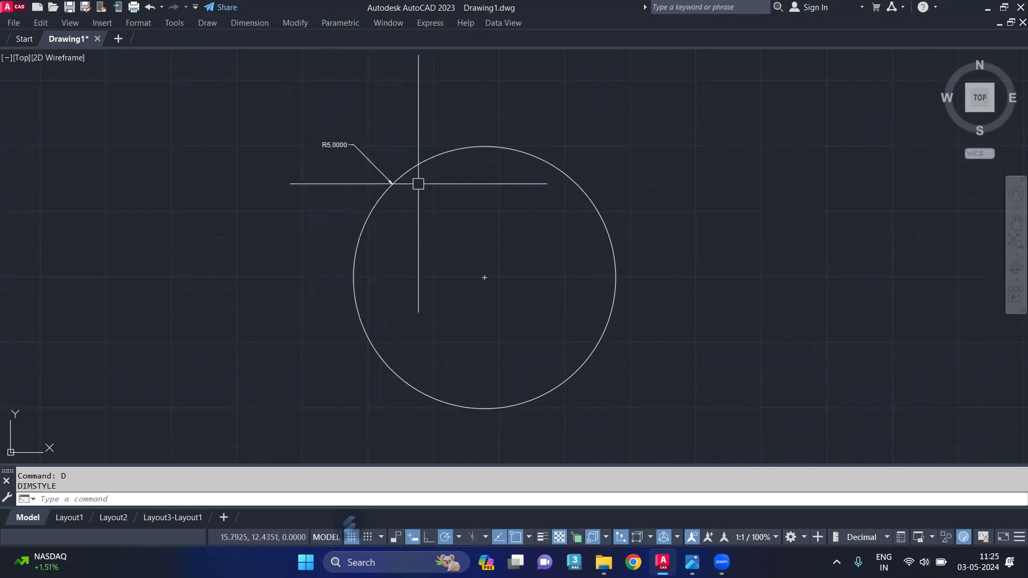
Step: Modify the Standard dimension style to use an arrow size of 0.5 and a text height of 0.5
{"action": "key", "text": "Return"}
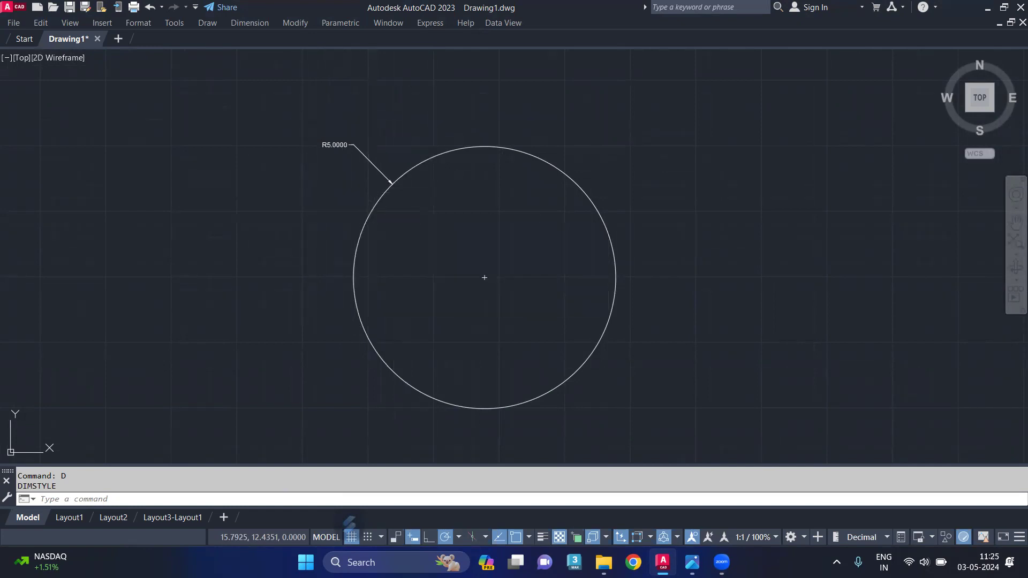
{"action": "left_click", "coordinate": [663, 251]}
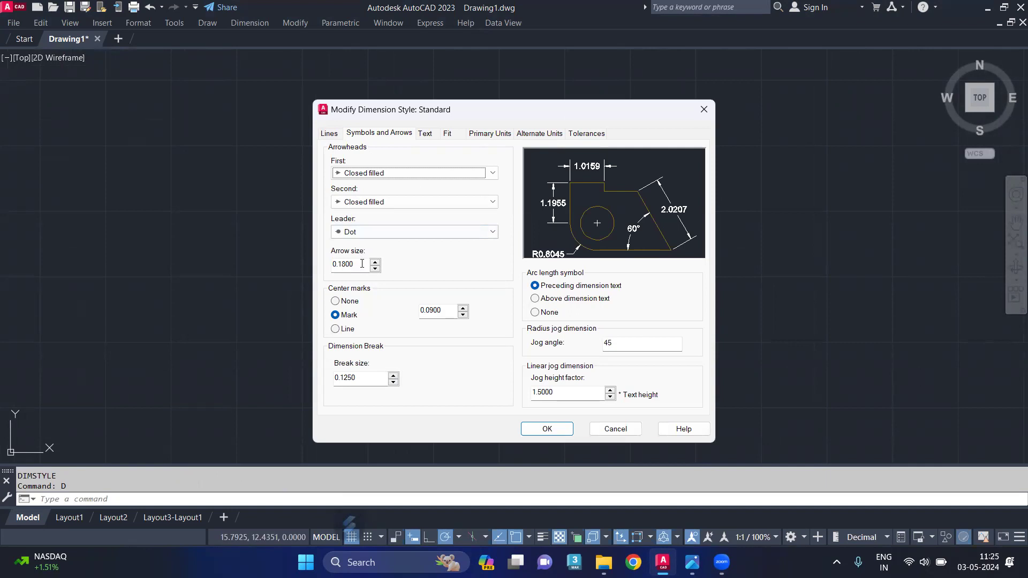
{"action": "type", "text": ".5"}
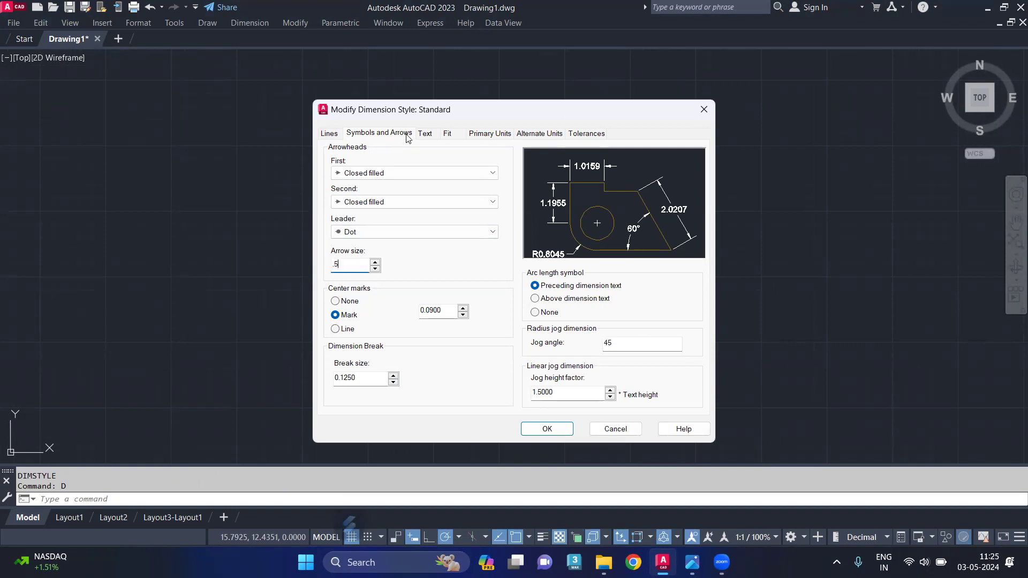
{"action": "left_click", "coordinate": [424, 134]}
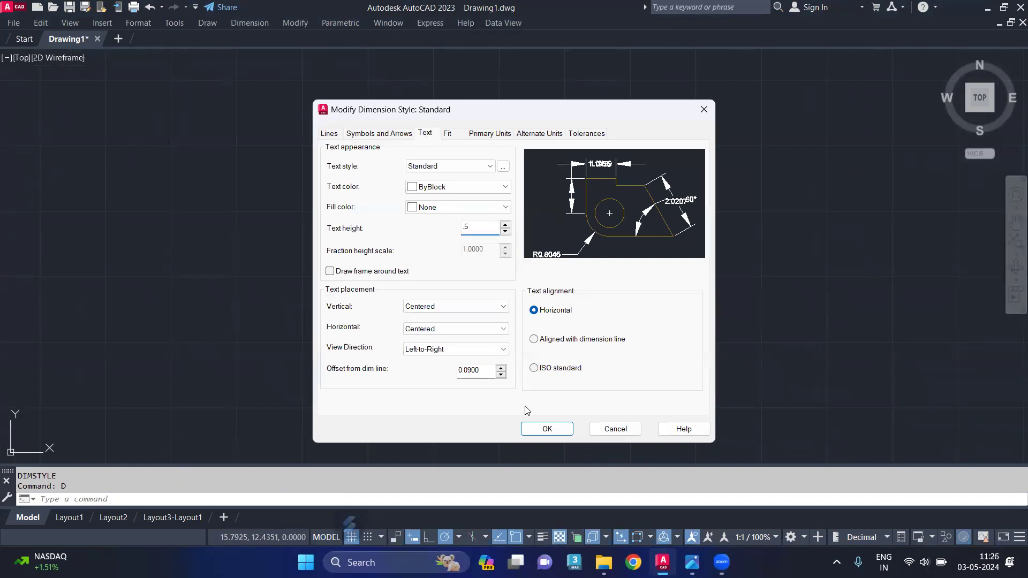
{"action": "left_click", "coordinate": [546, 430]}
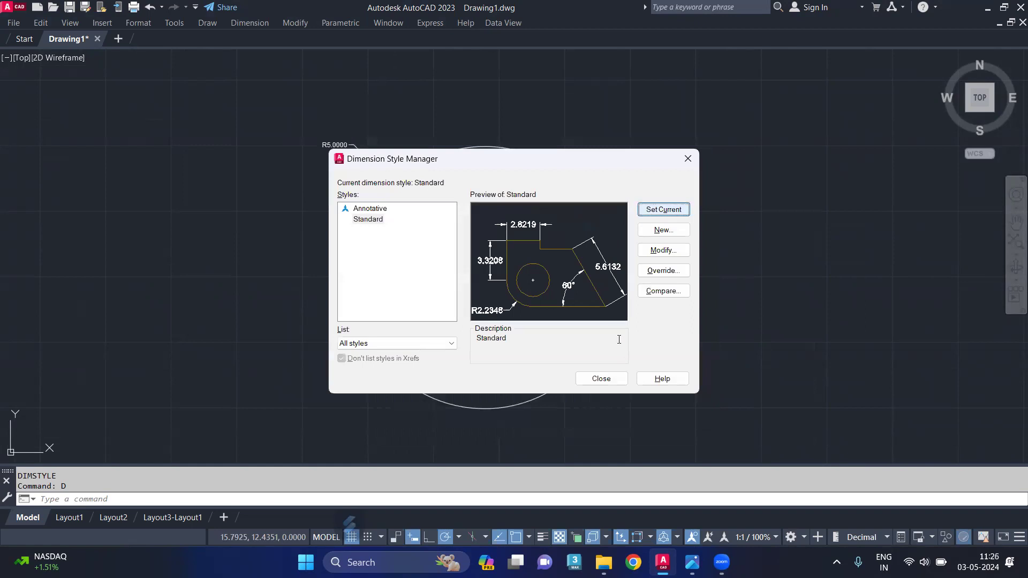
{"action": "left_click", "coordinate": [611, 382]}
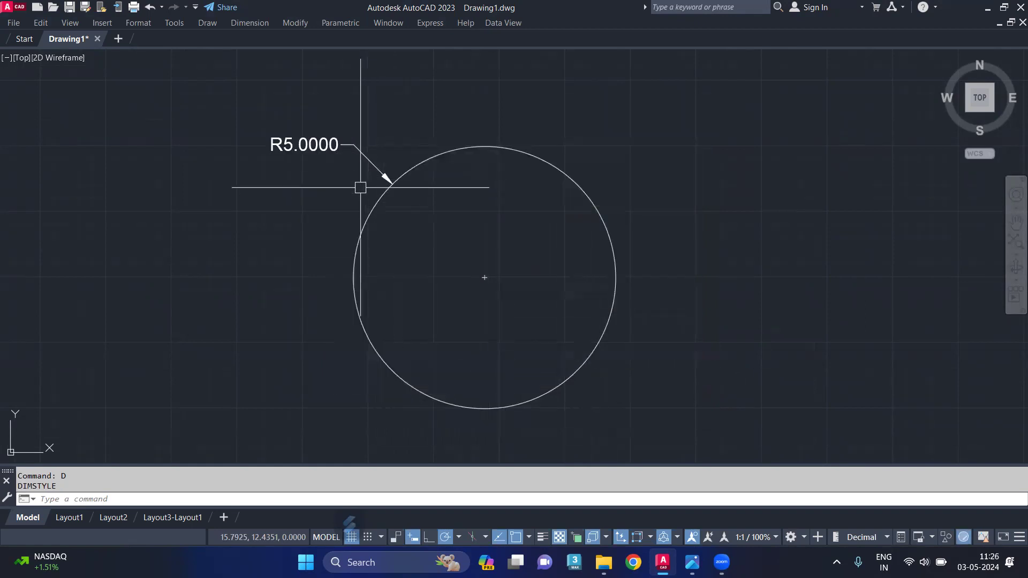
Step: Copy the circle from its centre about 11.2 units horizontally to the right
{"action": "scroll", "coordinate": [482, 276], "scroll_direction": "up", "scroll_amount": 4}
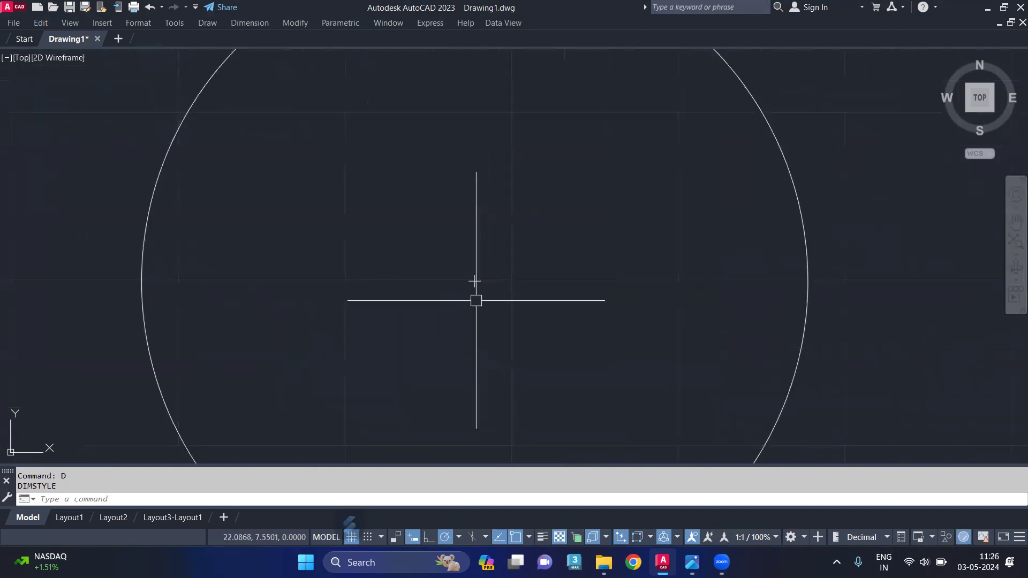
{"action": "scroll", "coordinate": [474, 283], "scroll_direction": "down", "scroll_amount": 2}
{"action": "scroll", "coordinate": [477, 276], "scroll_direction": "down", "scroll_amount": 2}
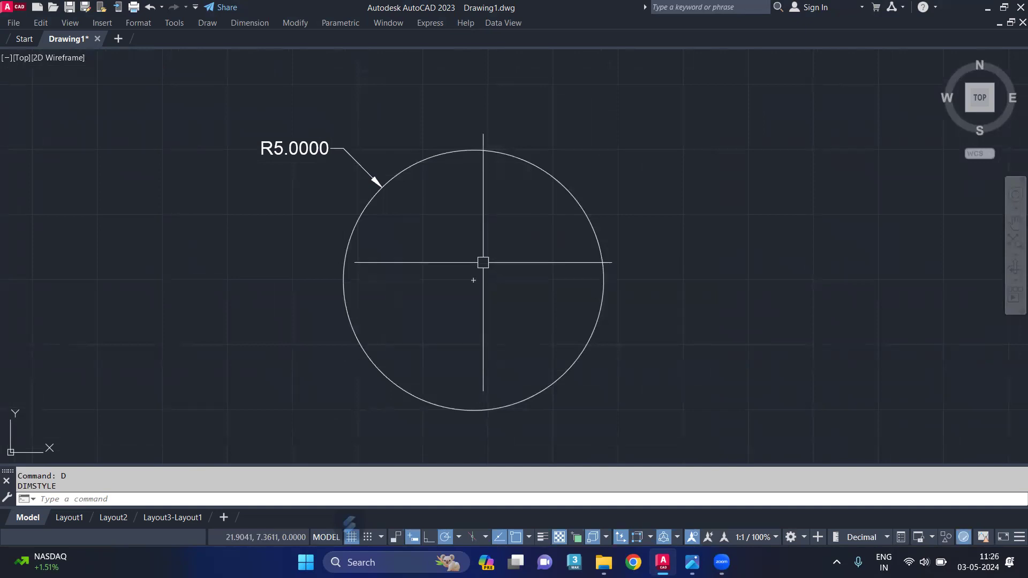
{"action": "scroll", "coordinate": [489, 245], "scroll_direction": "down", "scroll_amount": 1}
{"action": "middle_click_drag", "start_coordinate": [500, 271], "coordinate": [342, 261]}
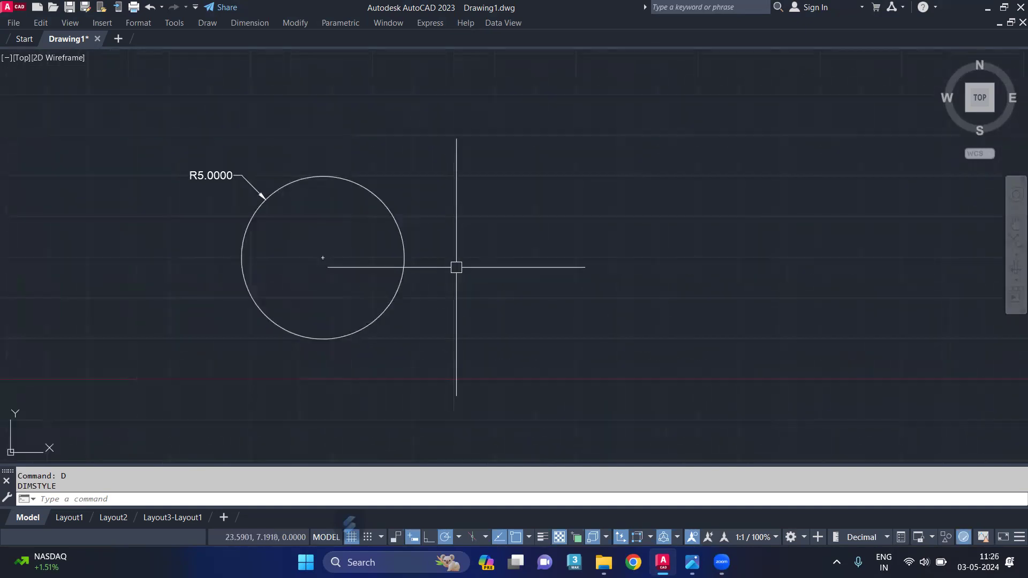
{"action": "left_click", "coordinate": [405, 247]}
{"action": "type", "text": "c"}
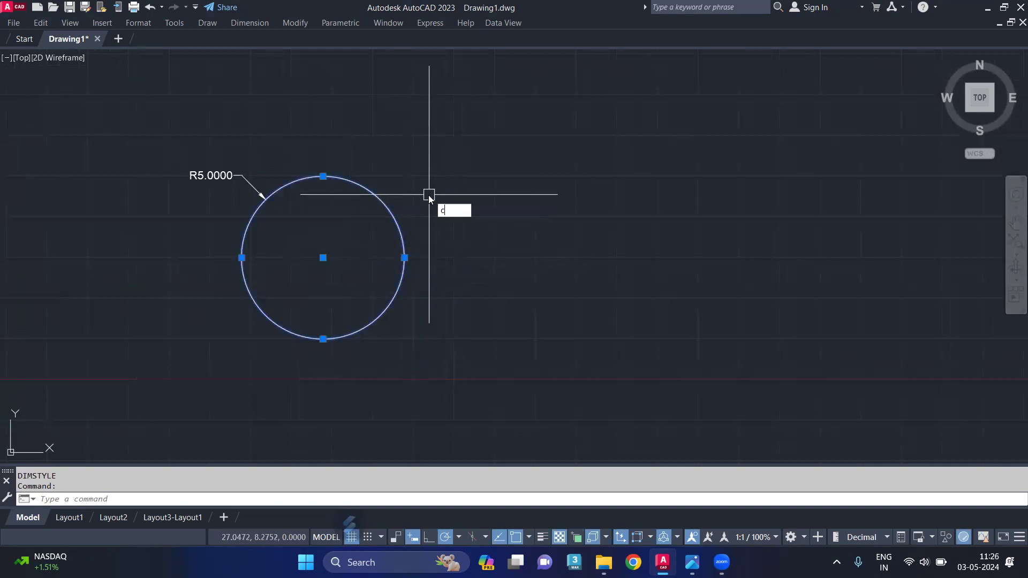
{"action": "type", "text": "o"}
{"action": "key", "text": "Return"}
{"action": "left_click", "coordinate": [323, 258]}
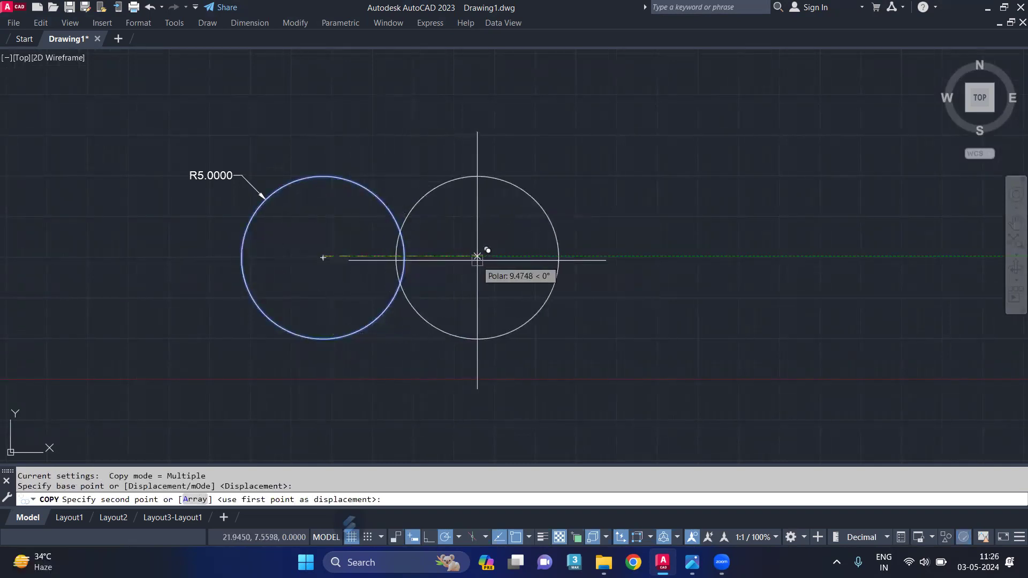
{"action": "left_click", "coordinate": [506, 255]}
{"action": "key", "text": "Return"}
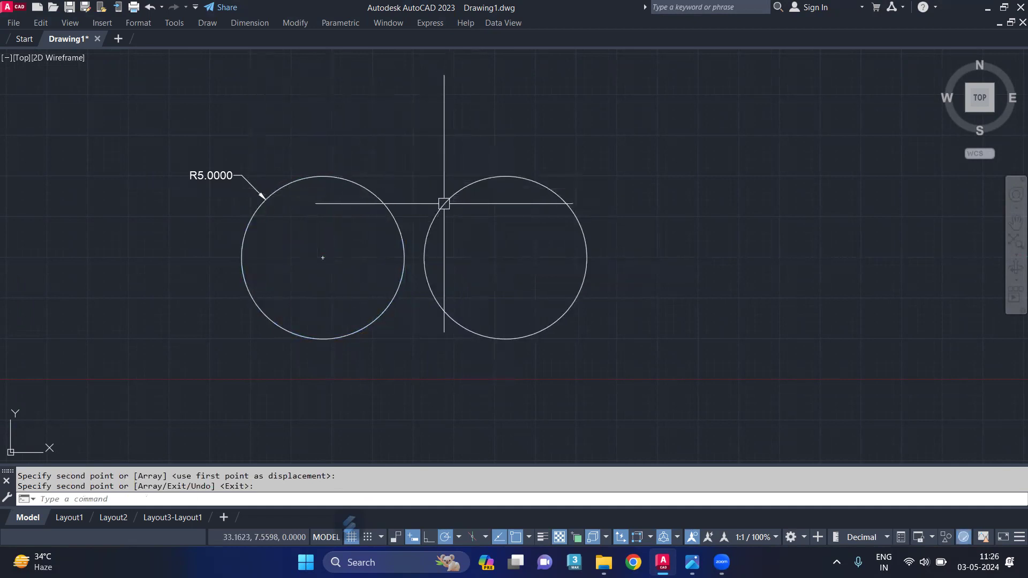
Step: Add a diameter dimension to the copied circle, placing its text outside the upper-left edge
{"action": "type", "text": "ddi"}
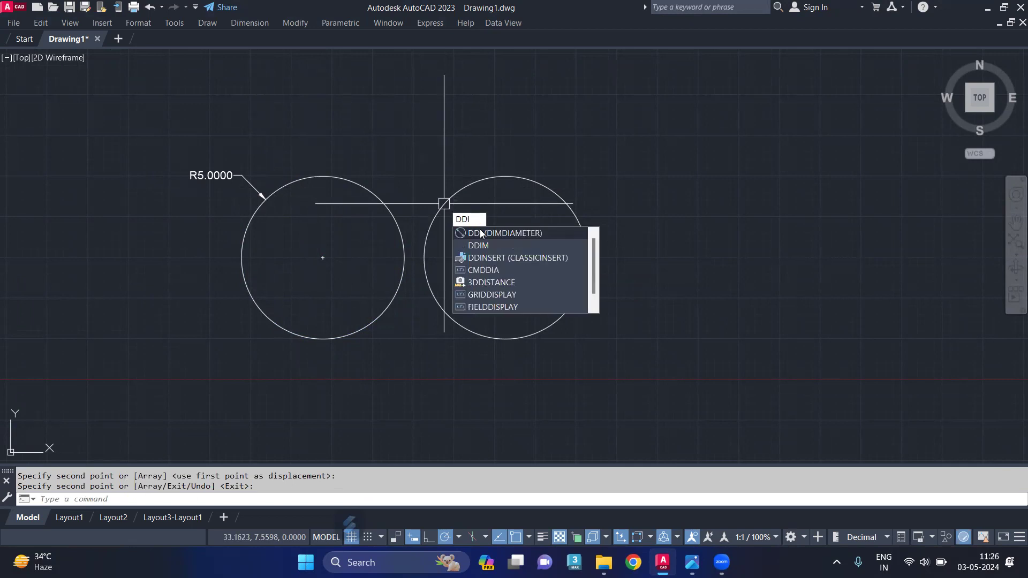
{"action": "left_click", "coordinate": [484, 234]}
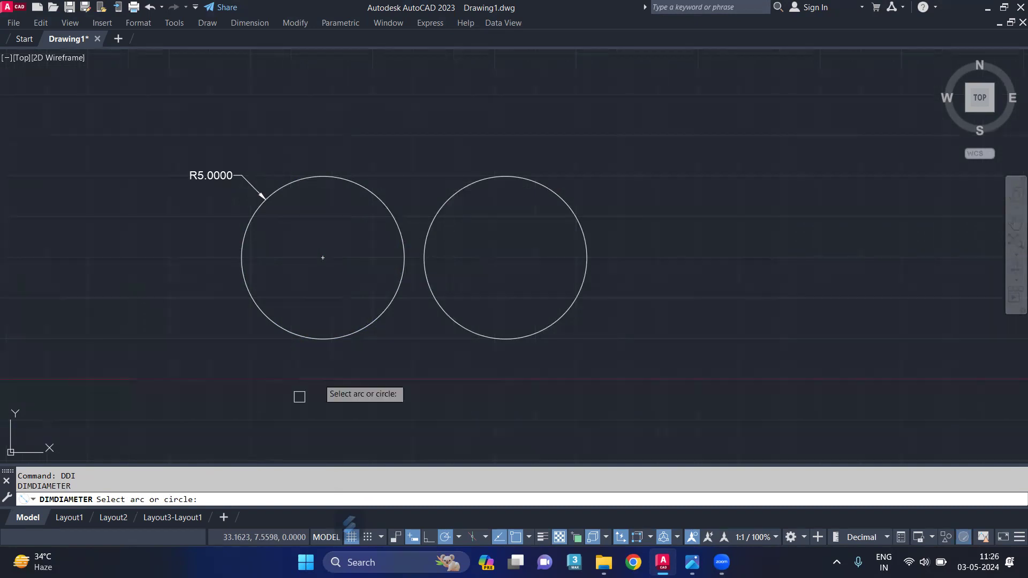
{"action": "left_click", "coordinate": [434, 214]}
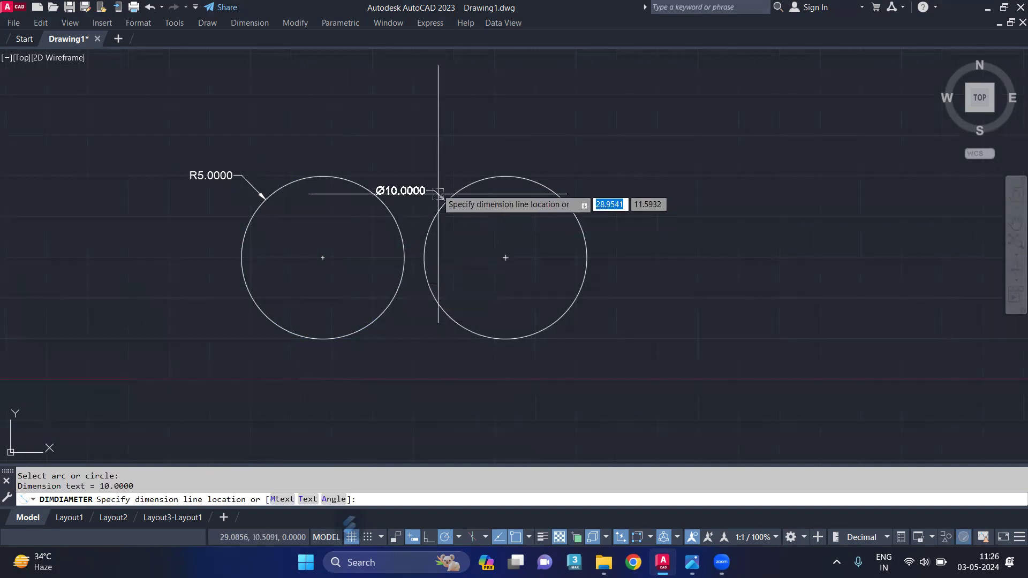
{"action": "left_click", "coordinate": [431, 166]}
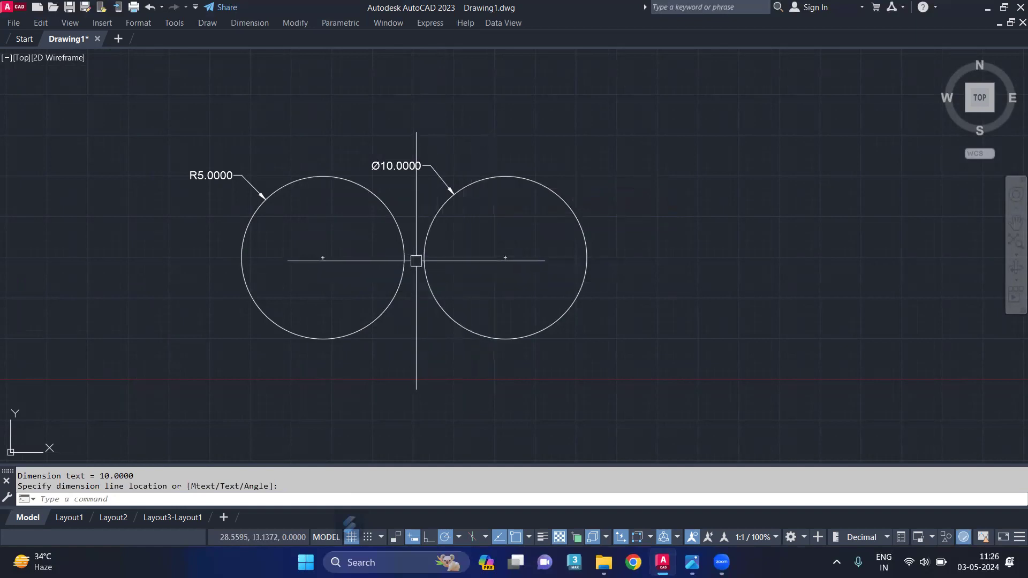
Step: Add a horizontal linear dimension between the copied circle's left and right quadrants, placed just below the circle
{"action": "type", "text": "dli"}
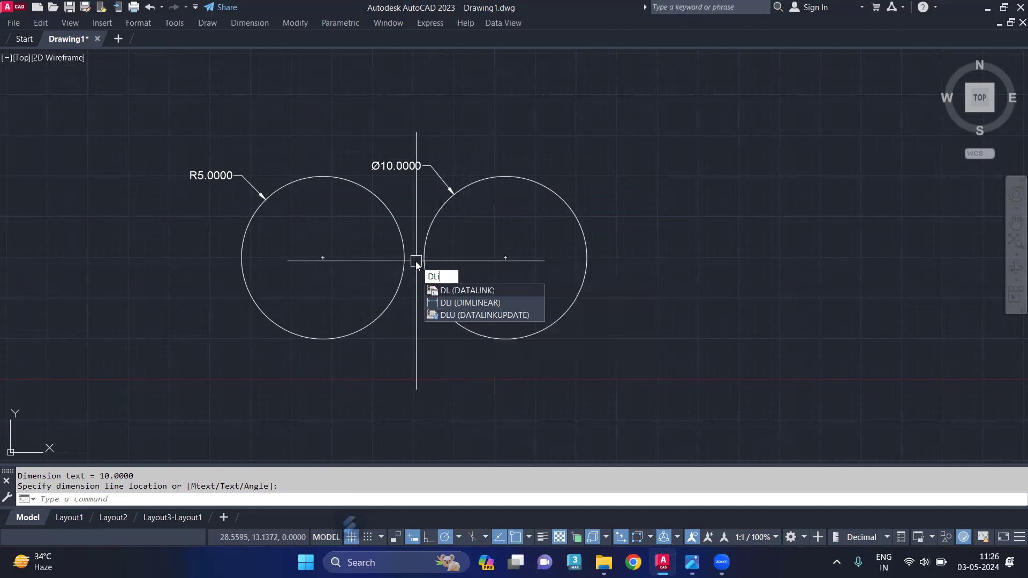
{"action": "key", "text": "Return"}
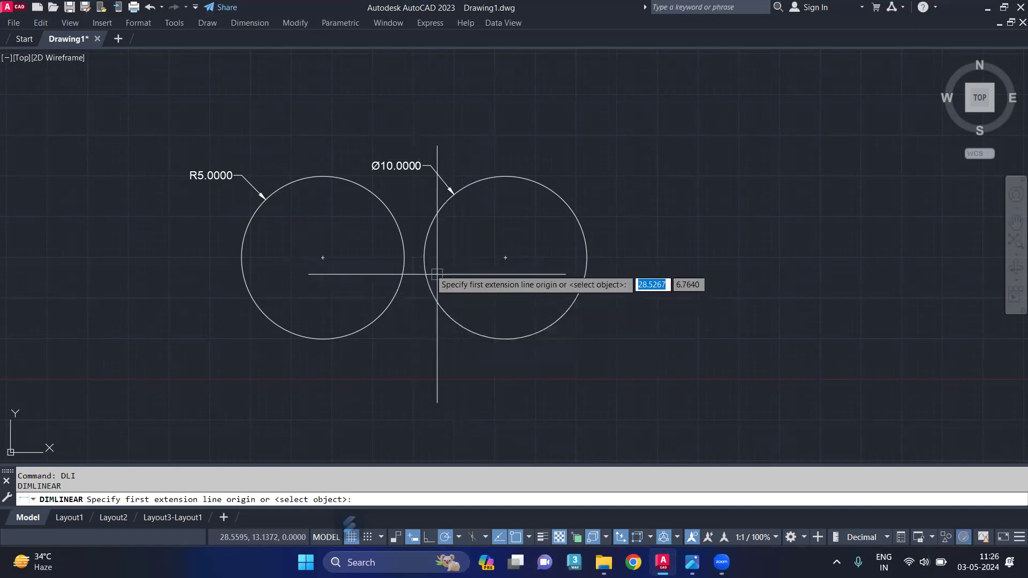
{"action": "left_click", "coordinate": [424, 258]}
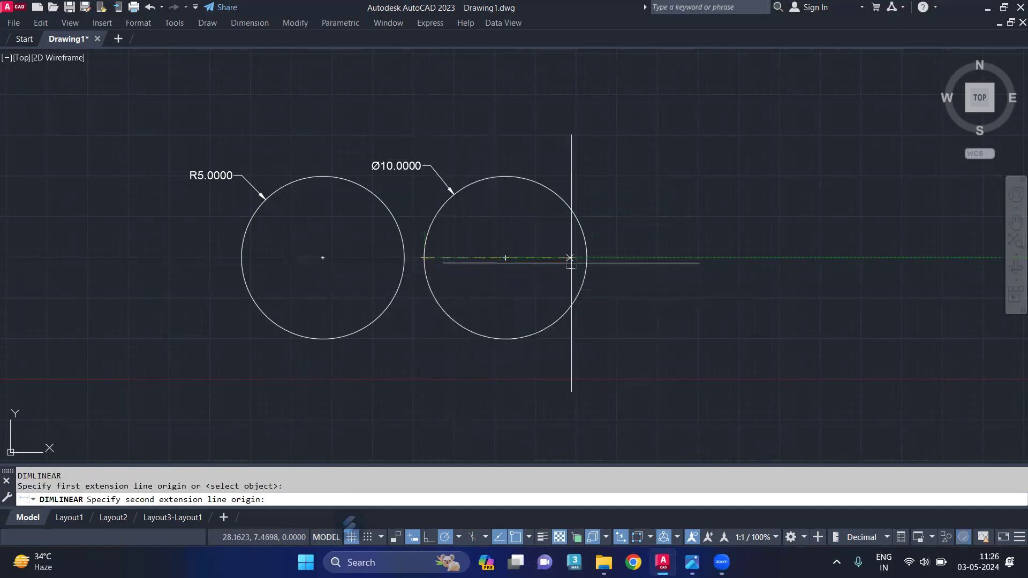
{"action": "left_click", "coordinate": [587, 258]}
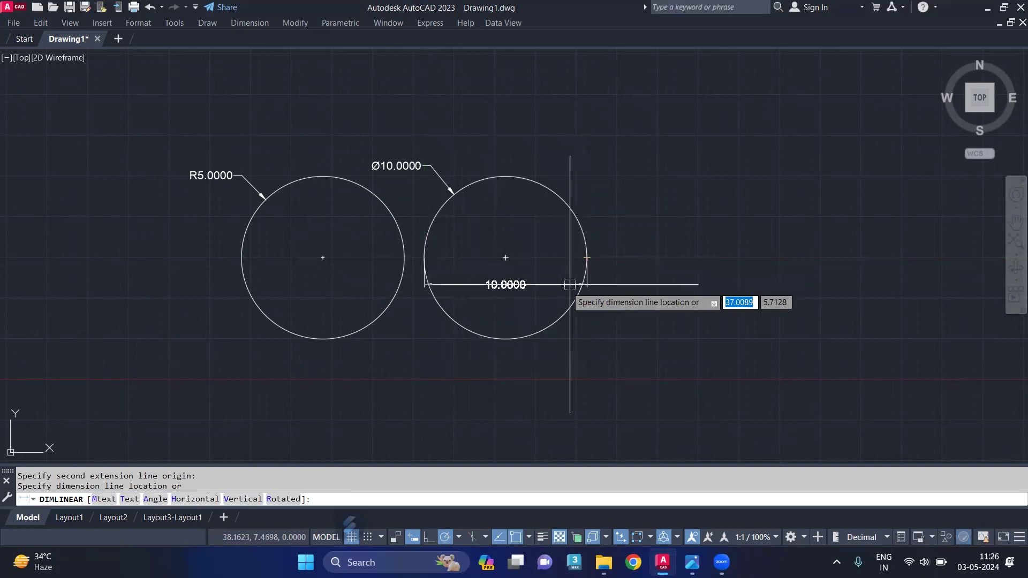
{"action": "left_click", "coordinate": [507, 358]}
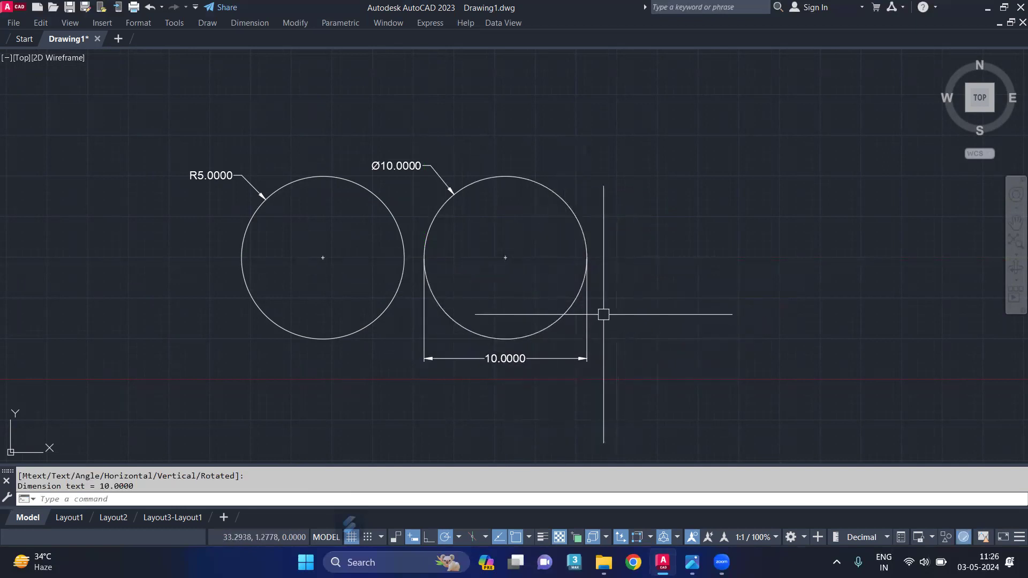
Step: Draw an upward-bulging three-point arc with a radius of about 3.73 units to the right of the circles
{"action": "middle_click_drag", "start_coordinate": [654, 337], "coordinate": [527, 336]}
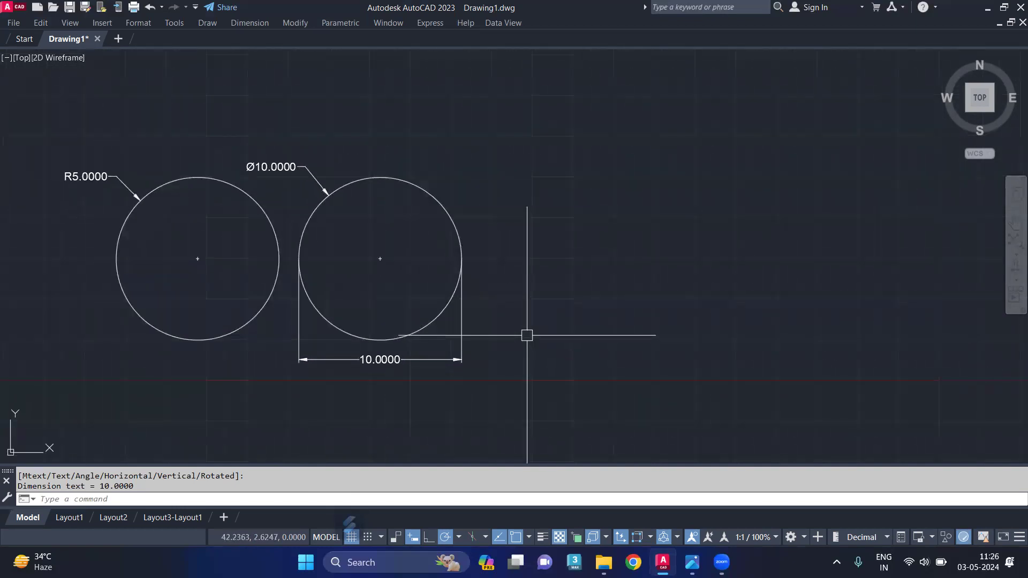
{"action": "type", "text": "ARC"}
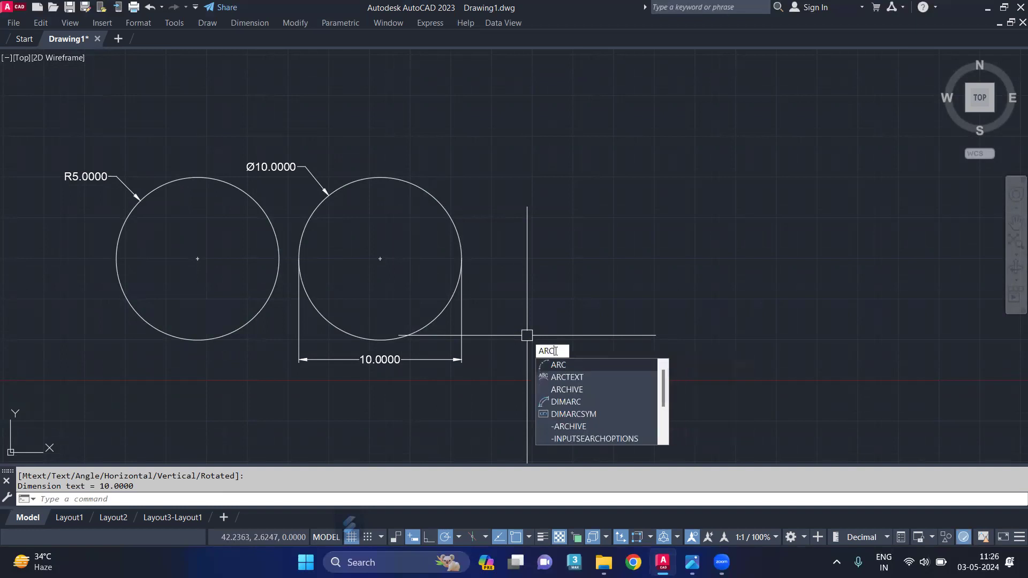
{"action": "left_click", "coordinate": [558, 365]}
{"action": "left_click", "coordinate": [550, 292]}
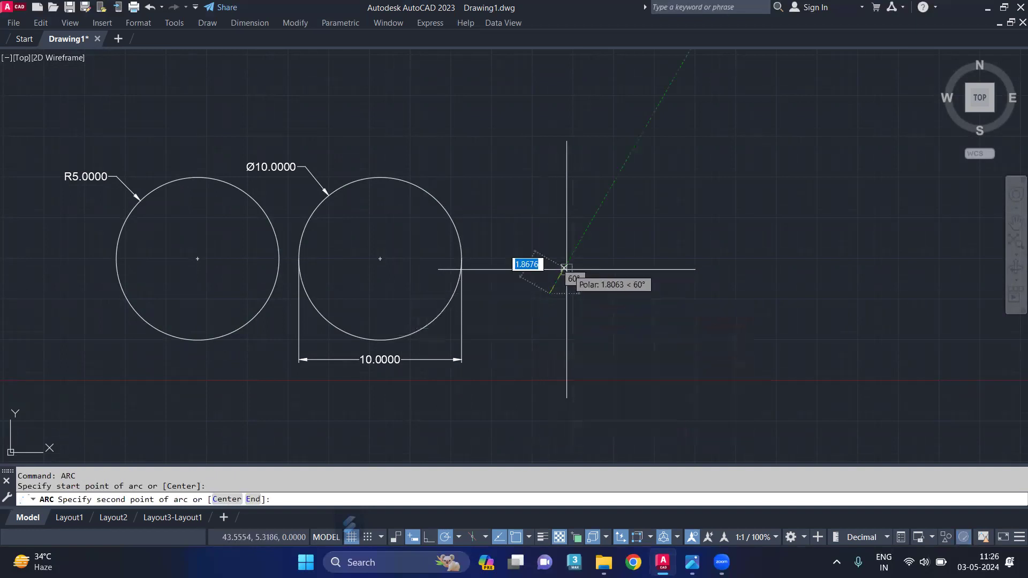
{"action": "left_click", "coordinate": [603, 242]}
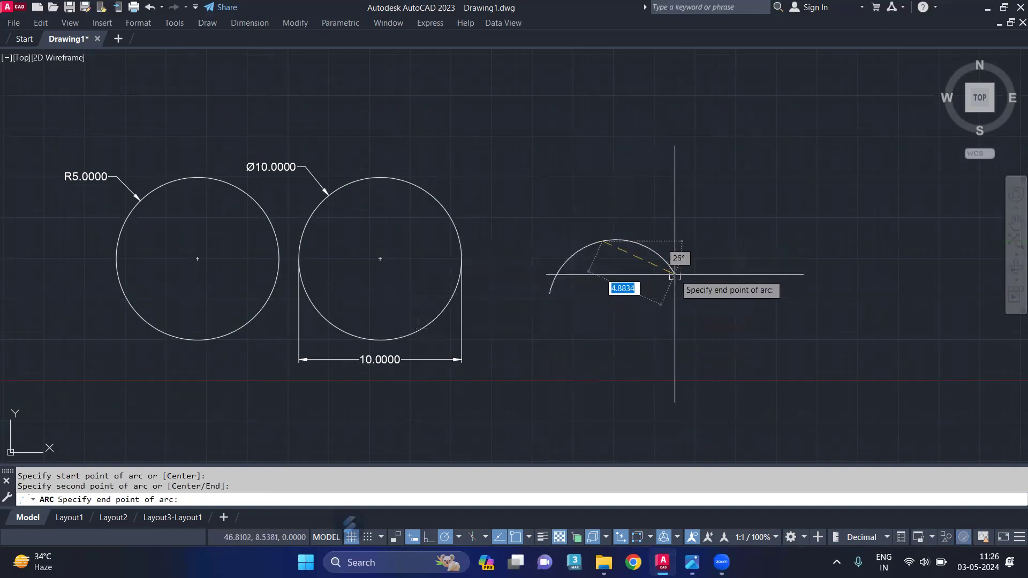
{"action": "left_click", "coordinate": [669, 290]}
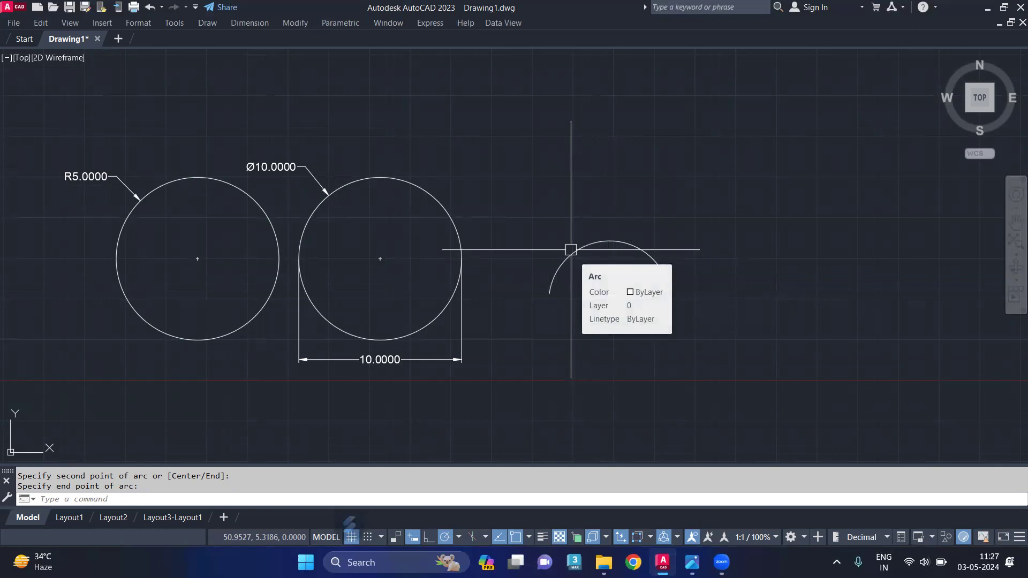
Step: Copy the arc twice from its left endpoint, about 9.7 and 20 units horizontally to the right
{"action": "left_click", "coordinate": [594, 244]}
{"action": "type", "text": "co"}
{"action": "key", "text": "Return"}
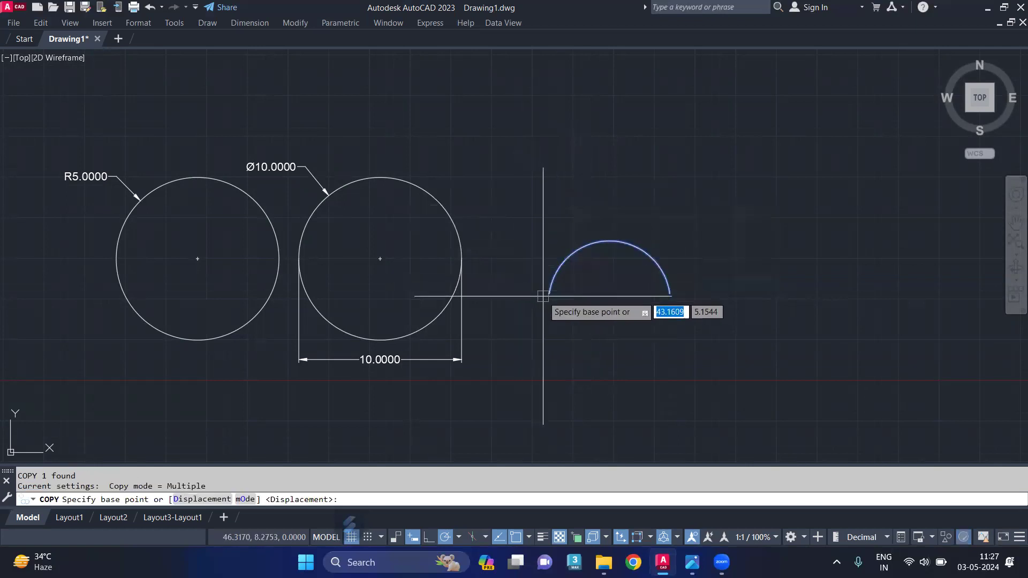
{"action": "left_click", "coordinate": [549, 293]}
{"action": "left_click", "coordinate": [707, 294]}
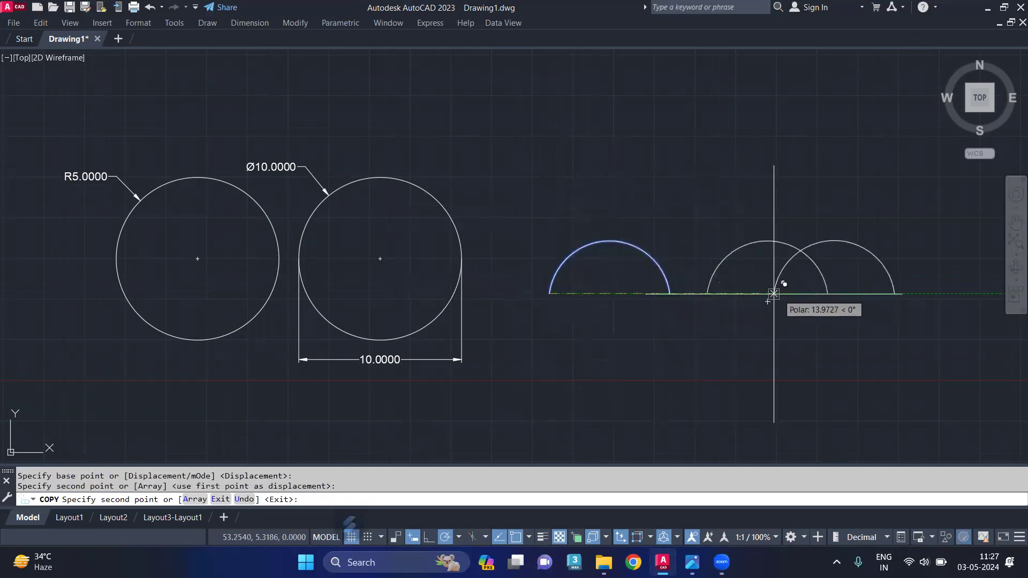
{"action": "left_click", "coordinate": [860, 294]}
{"action": "key", "text": "Return"}
Step: Add a radius dimension to the leftmost arc, placing its text outside the upper-left side
{"action": "middle_click_drag", "start_coordinate": [666, 360], "coordinate": [533, 352]}
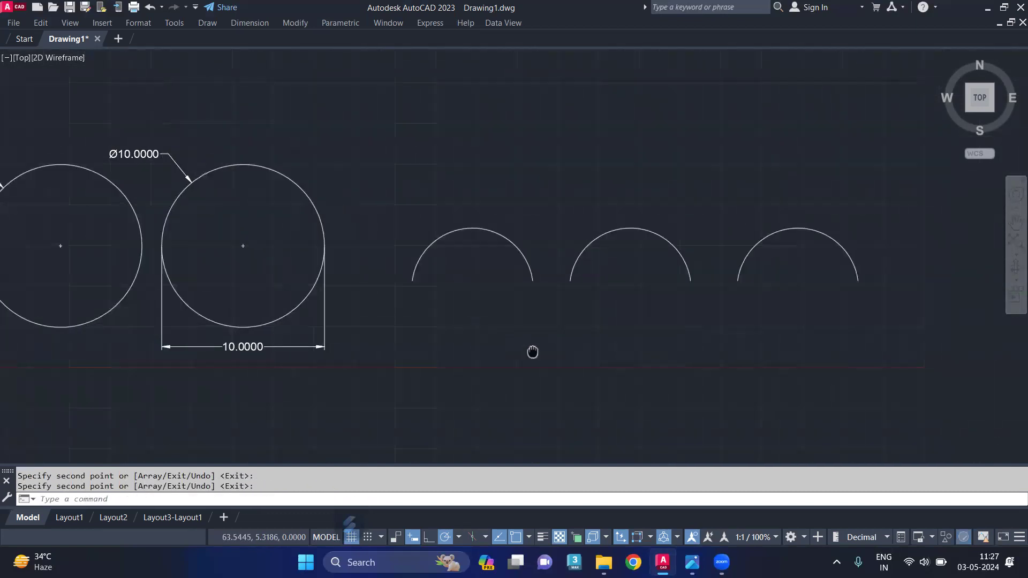
{"action": "type", "text": "dra"}
{"action": "key", "text": "Return"}
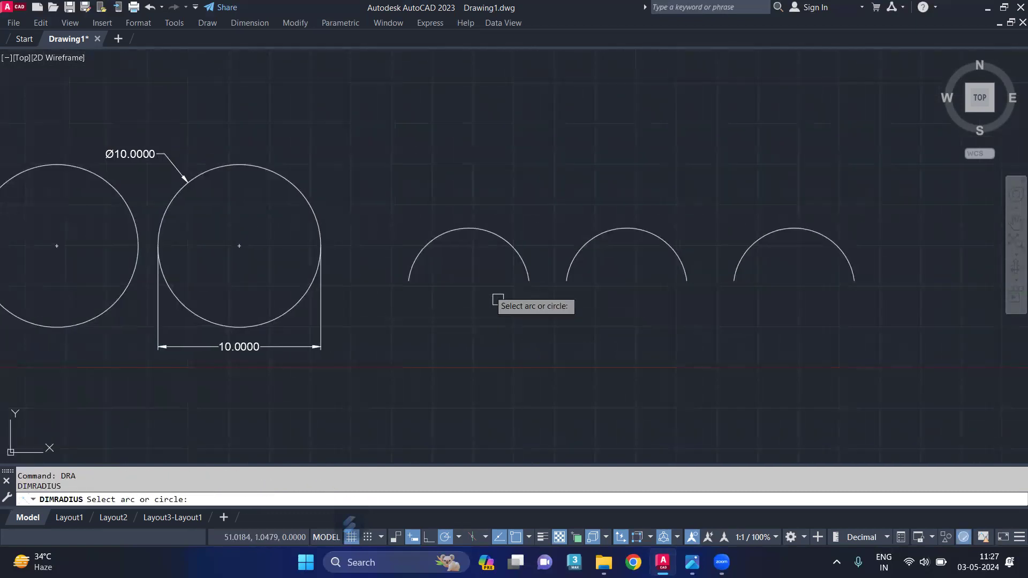
{"action": "left_click", "coordinate": [423, 244]}
{"action": "left_click", "coordinate": [422, 218]}
Step: Add a diameter dimension to the middle arc, placing its text outside the upper-left side
{"action": "middle_click_drag", "start_coordinate": [471, 268], "coordinate": [459, 268]}
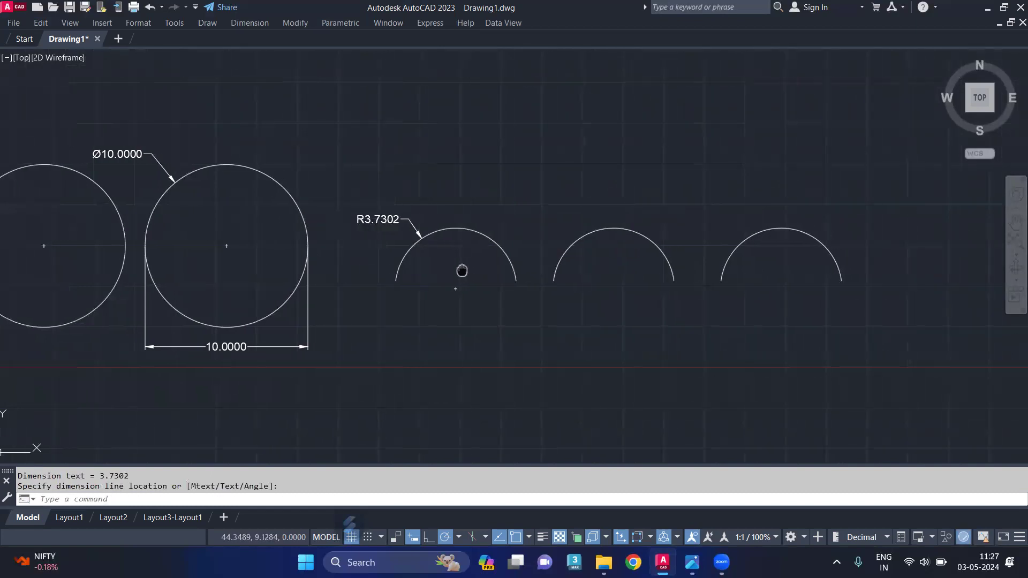
{"action": "type", "text": "i"}
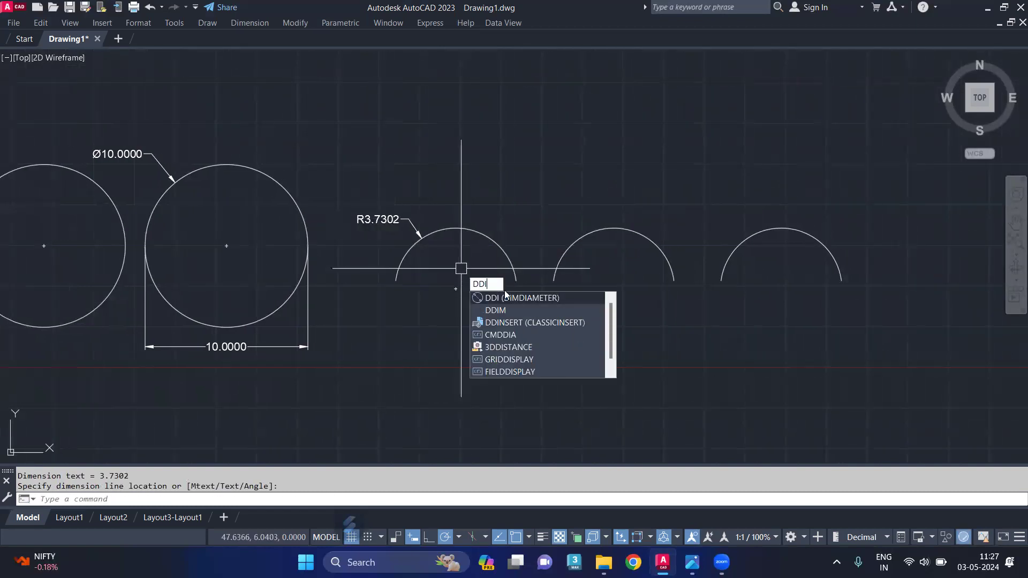
{"action": "key", "text": "Return"}
{"action": "left_click", "coordinate": [559, 253]}
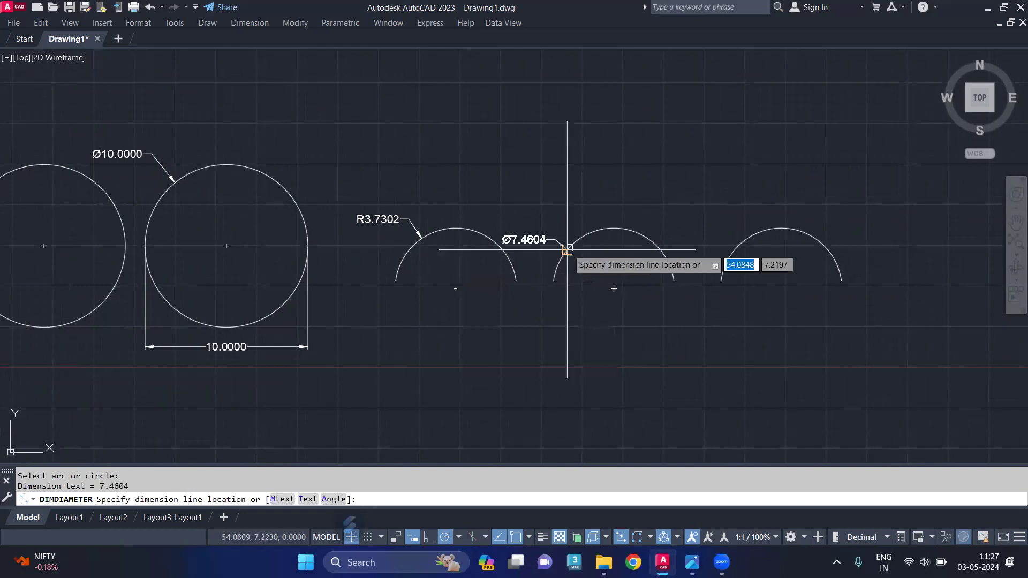
{"action": "left_click", "coordinate": [566, 210]}
Step: Copy the rightmost arc once, about 9.5 units to its right
{"action": "middle_click_drag", "start_coordinate": [615, 269], "coordinate": [501, 253]}
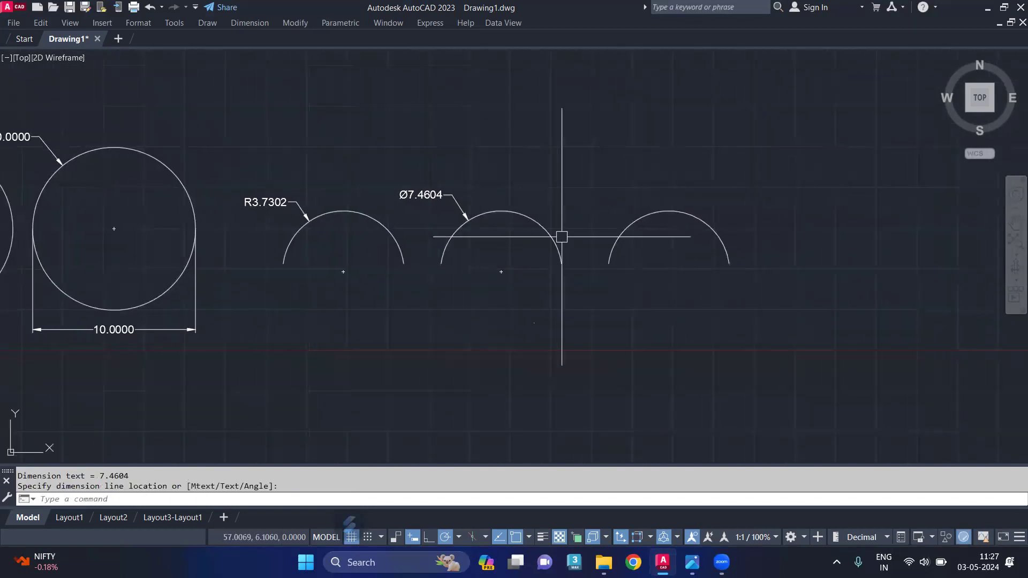
{"action": "left_click", "coordinate": [621, 229]}
{"action": "type", "text": "co"}
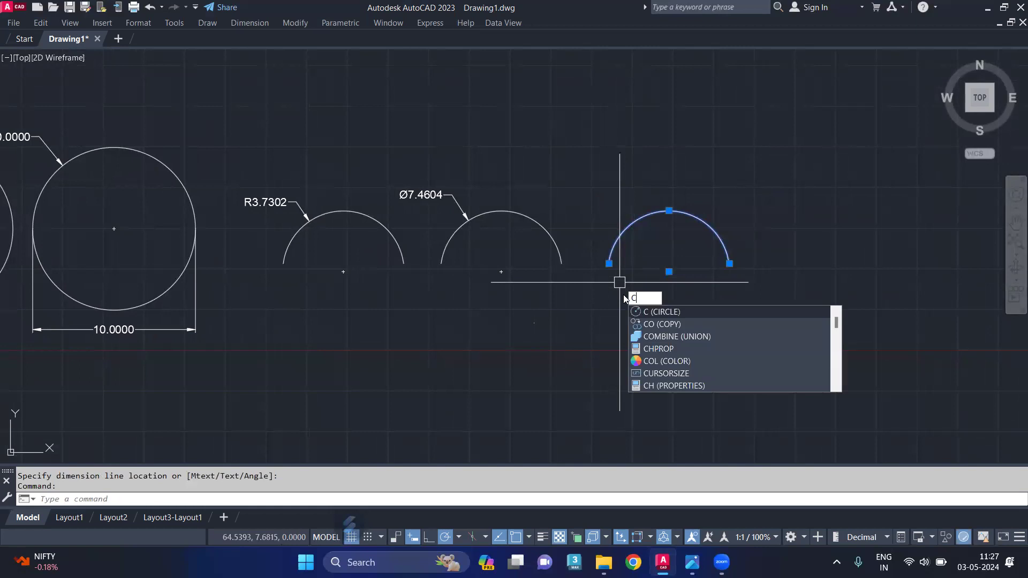
{"action": "key", "text": "Return"}
{"action": "left_click", "coordinate": [605, 305]}
{"action": "left_click", "coordinate": [760, 304]}
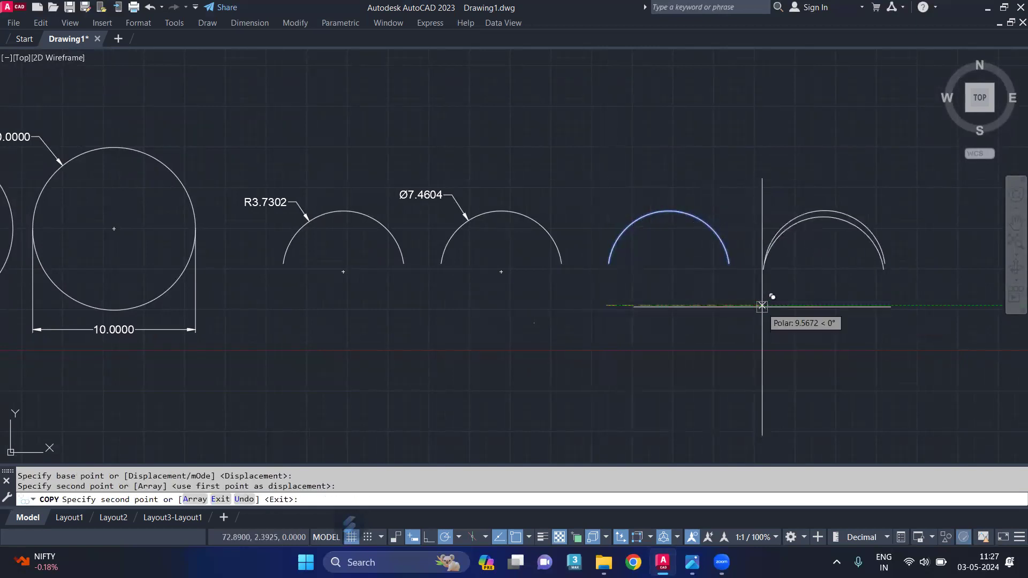
{"action": "key", "text": "Return"}
Step: Add an arc length dimension to the third arc, placing it just outside the curve
{"action": "middle_click_drag", "start_coordinate": [573, 345], "coordinate": [493, 352]}
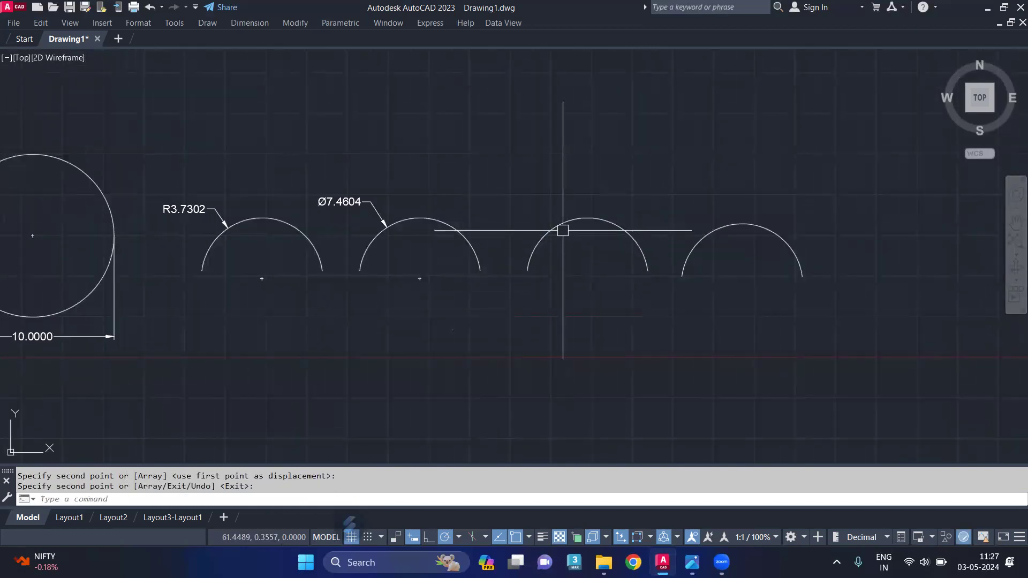
{"action": "type", "text": "dar"}
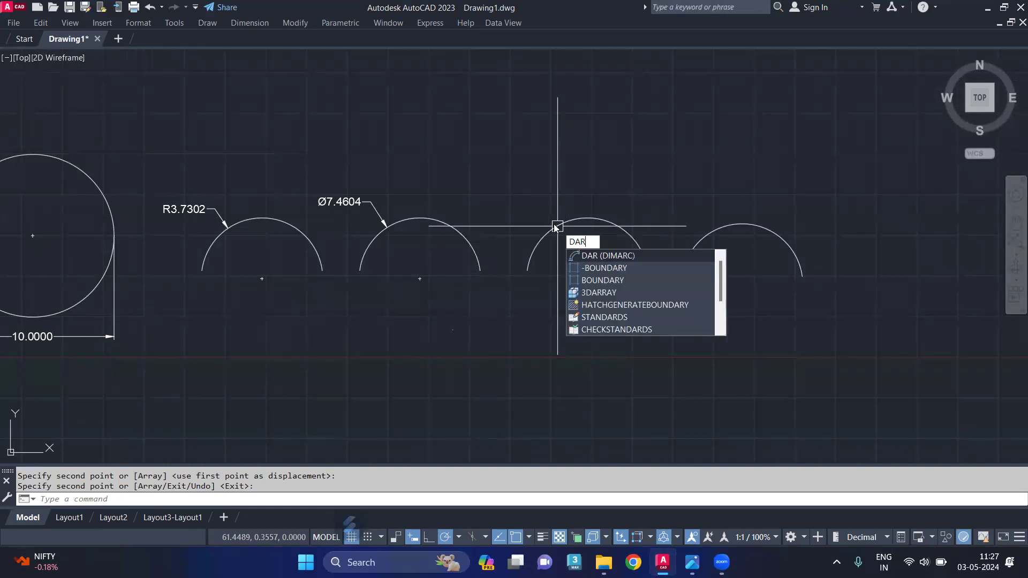
{"action": "left_click", "coordinate": [607, 257]}
{"action": "left_click", "coordinate": [560, 224]}
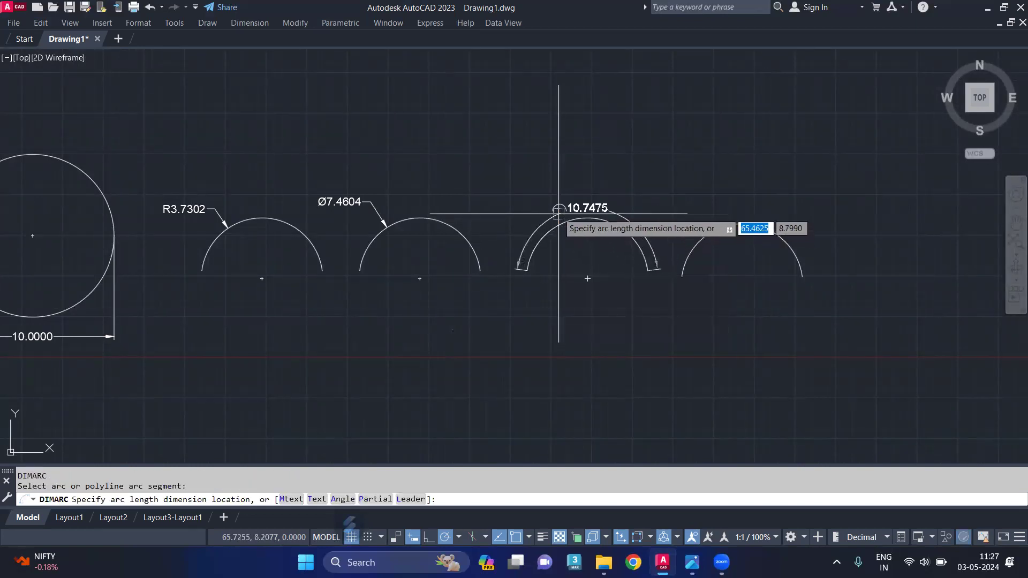
{"action": "left_click", "coordinate": [557, 213]}
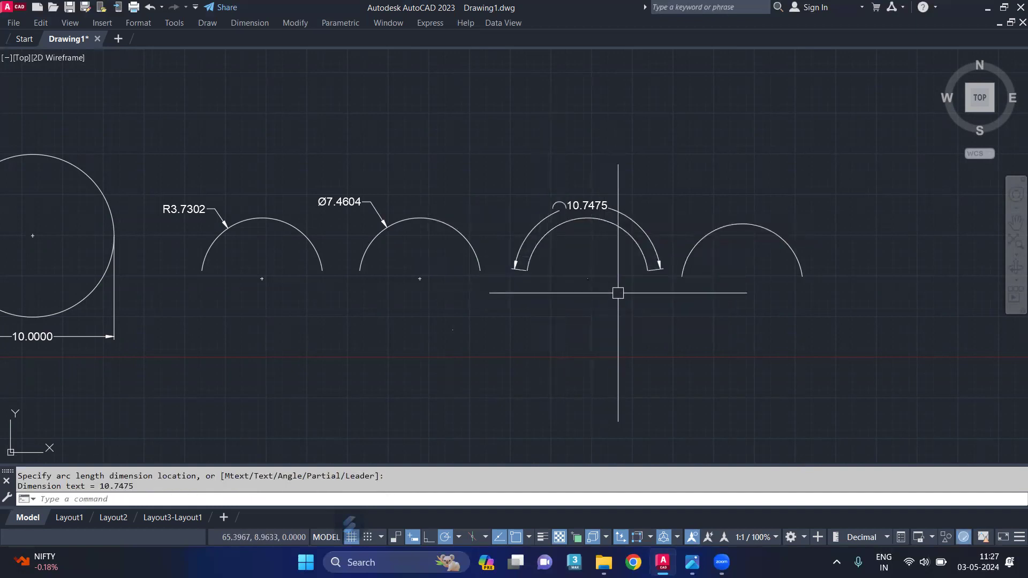
Step: Add a jogged radius dimension to the fourth arc, with the center override, text and jog all placed inside the arc
{"action": "middle_click_drag", "start_coordinate": [661, 296], "coordinate": [545, 301]}
{"action": "type", "text": "dj"}
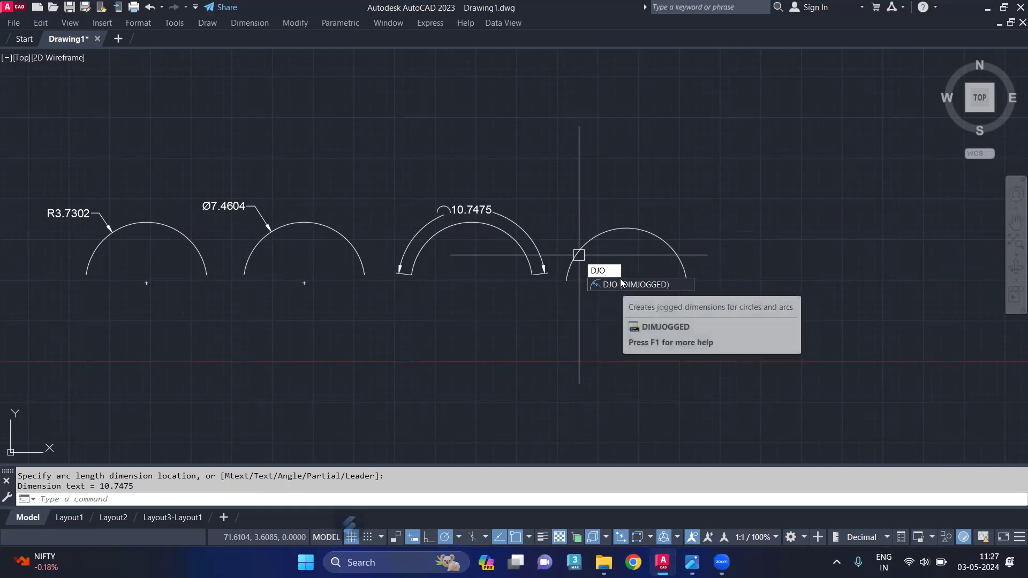
{"action": "left_click", "coordinate": [626, 284]}
{"action": "left_click", "coordinate": [635, 230]}
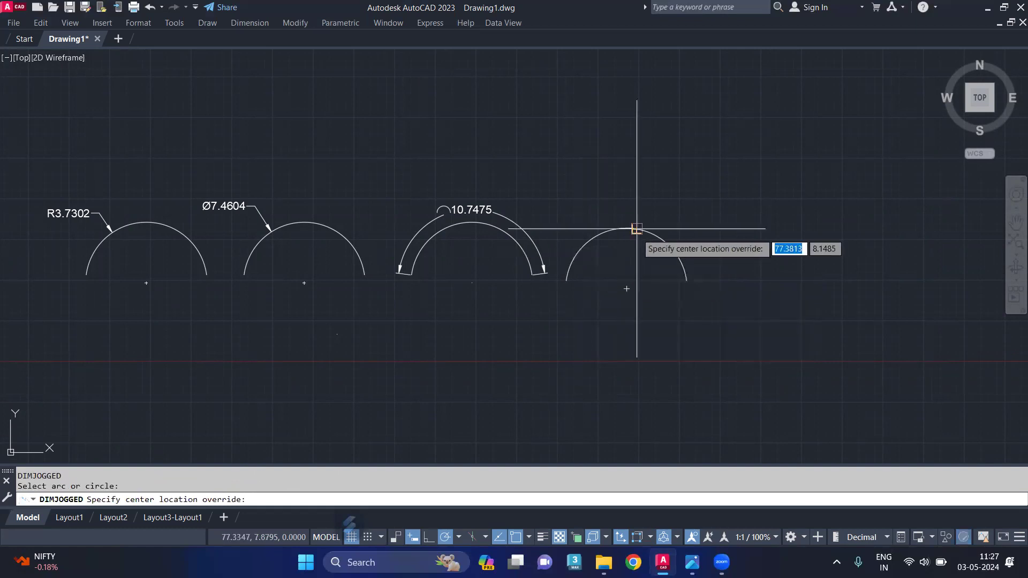
{"action": "left_click", "coordinate": [615, 275]}
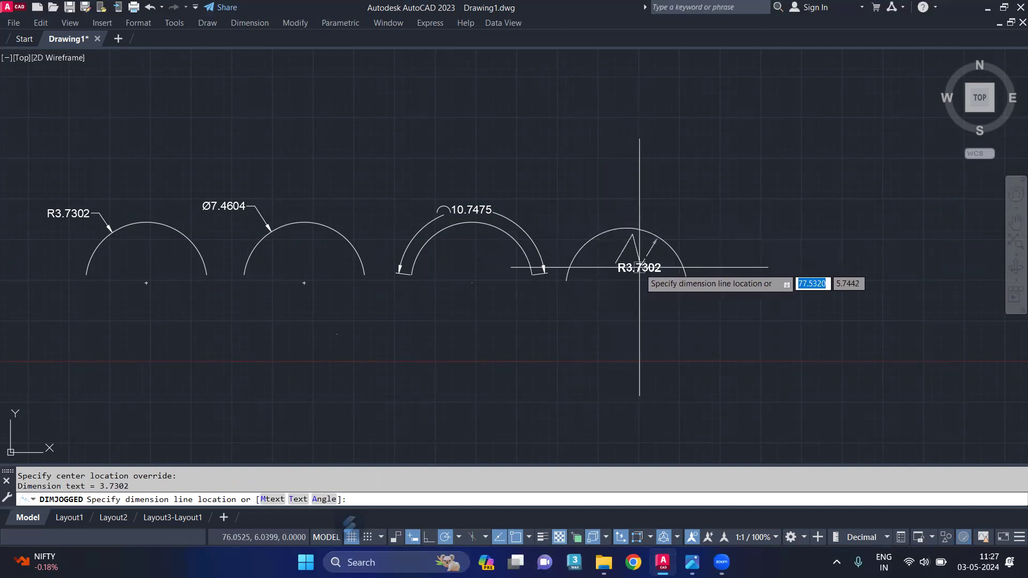
{"action": "left_click", "coordinate": [639, 267]}
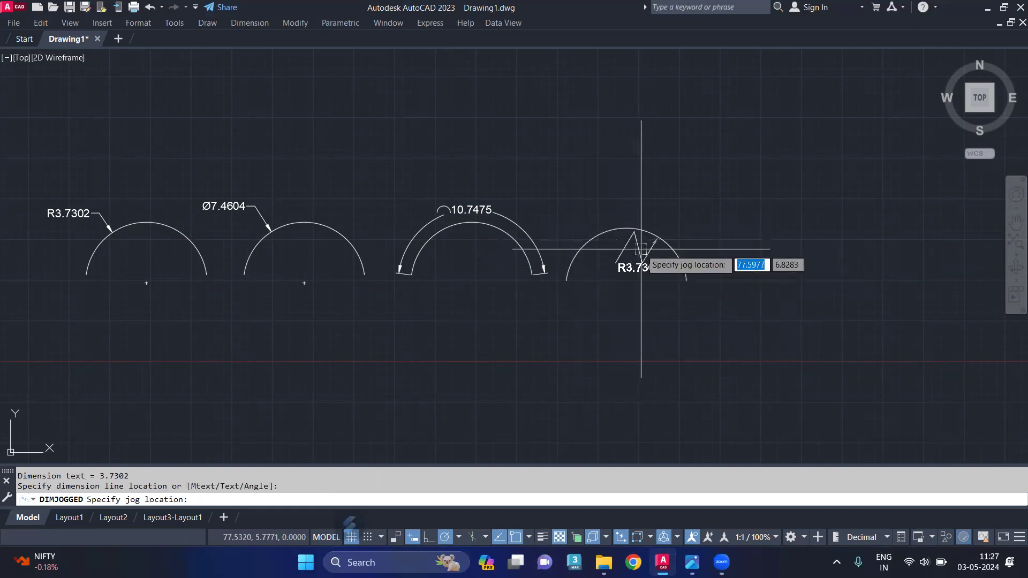
{"action": "left_click", "coordinate": [619, 271]}
Step: Add a jog line to the linear dimension below the second circle, between its left arrowhead and the text
{"action": "scroll", "coordinate": [617, 262], "scroll_direction": "up", "scroll_amount": 4}
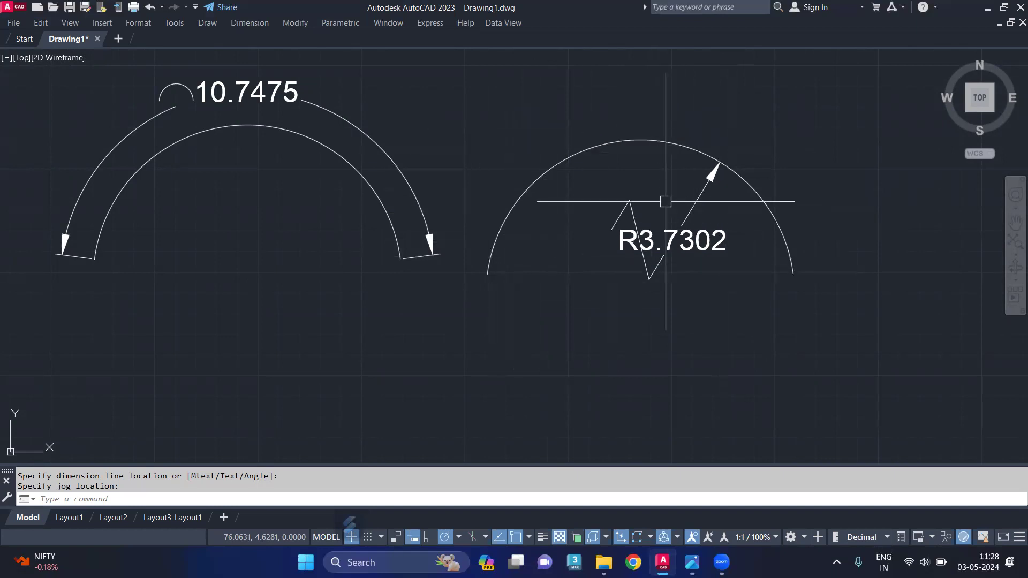
{"action": "scroll", "coordinate": [489, 175], "scroll_direction": "down", "scroll_amount": 4}
{"action": "scroll", "coordinate": [454, 204], "scroll_direction": "down", "scroll_amount": 2}
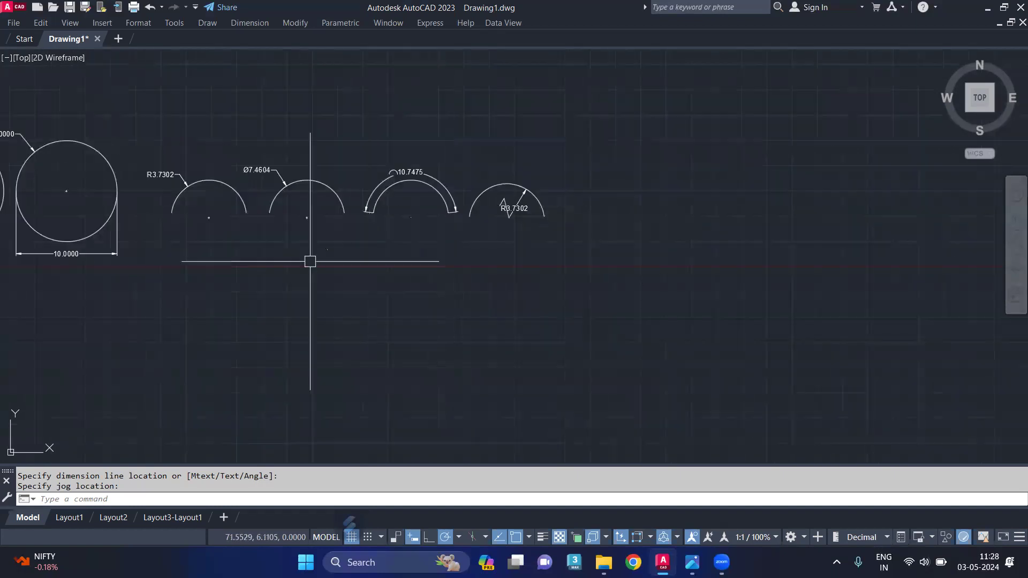
{"action": "middle_click_drag", "start_coordinate": [227, 282], "coordinate": [446, 280]}
{"action": "scroll", "coordinate": [237, 252], "scroll_direction": "up", "scroll_amount": 6}
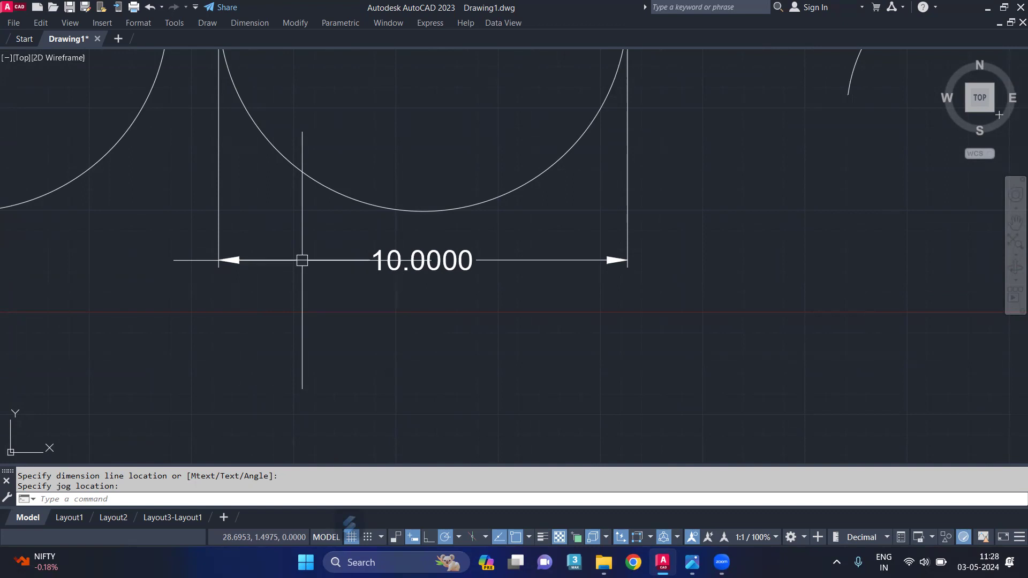
{"action": "type", "text": "Dj"}
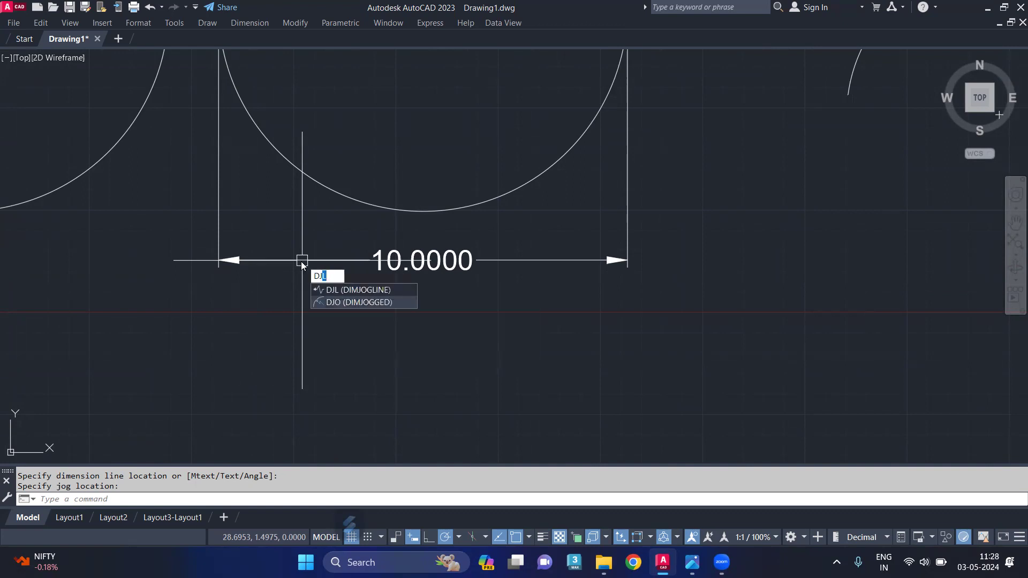
{"action": "type", "text": "L"}
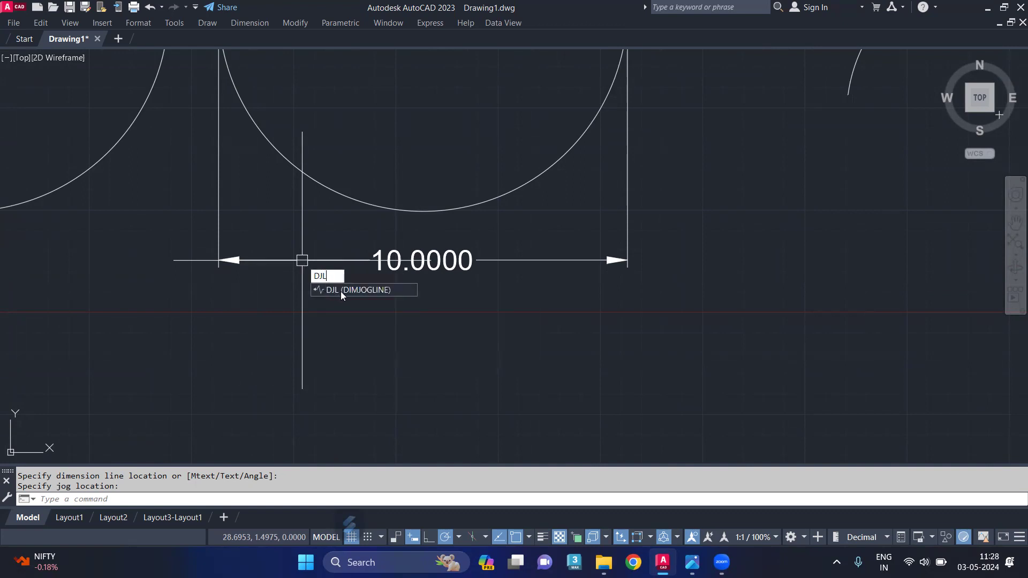
{"action": "left_click", "coordinate": [341, 291]}
{"action": "left_click", "coordinate": [305, 260]}
{"action": "scroll", "coordinate": [304, 260], "scroll_direction": "up", "scroll_amount": 2}
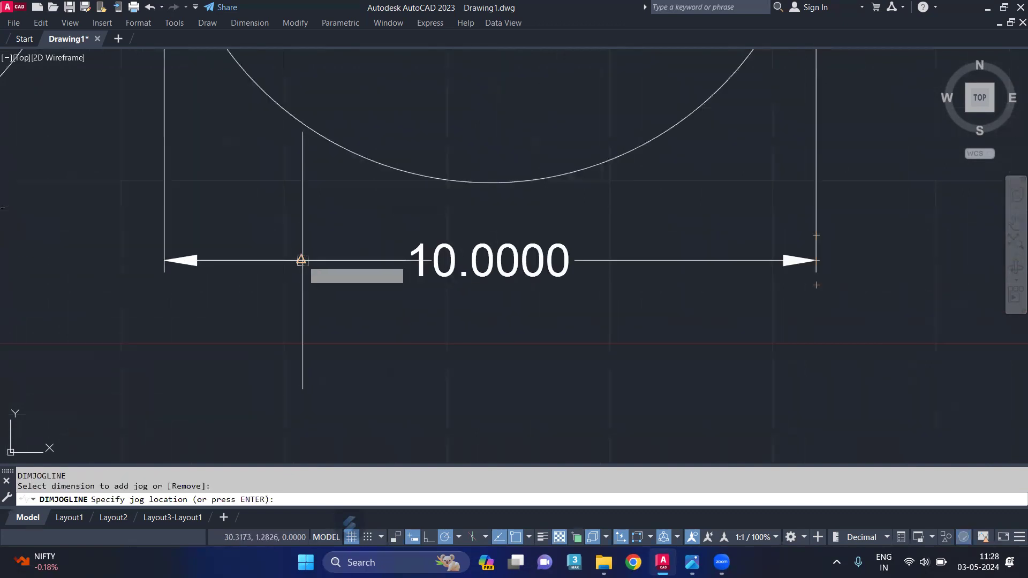
{"action": "left_click", "coordinate": [301, 260]}
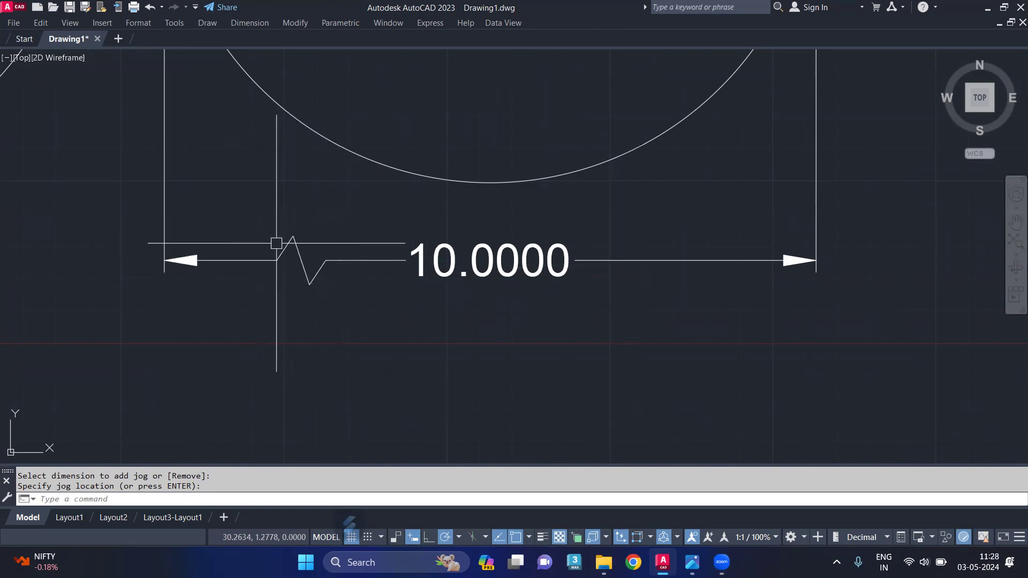
Step: Examine the jog, arrowheads, text and circle center mark around the linear dimension below the second circle
{"action": "scroll", "coordinate": [274, 240], "scroll_direction": "down", "scroll_amount": 4}
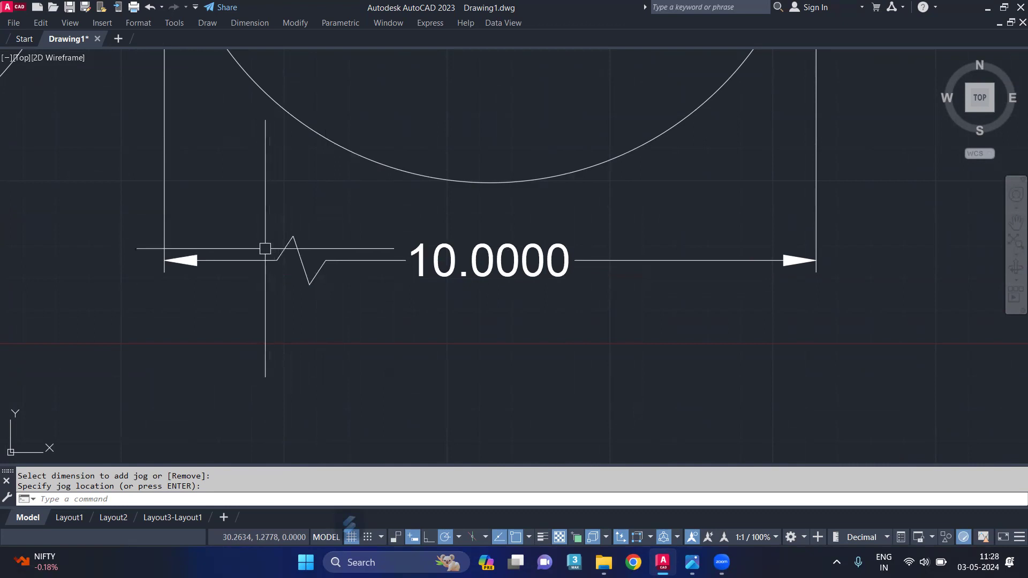
{"action": "middle_click_drag", "start_coordinate": [252, 246], "coordinate": [251, 283]}
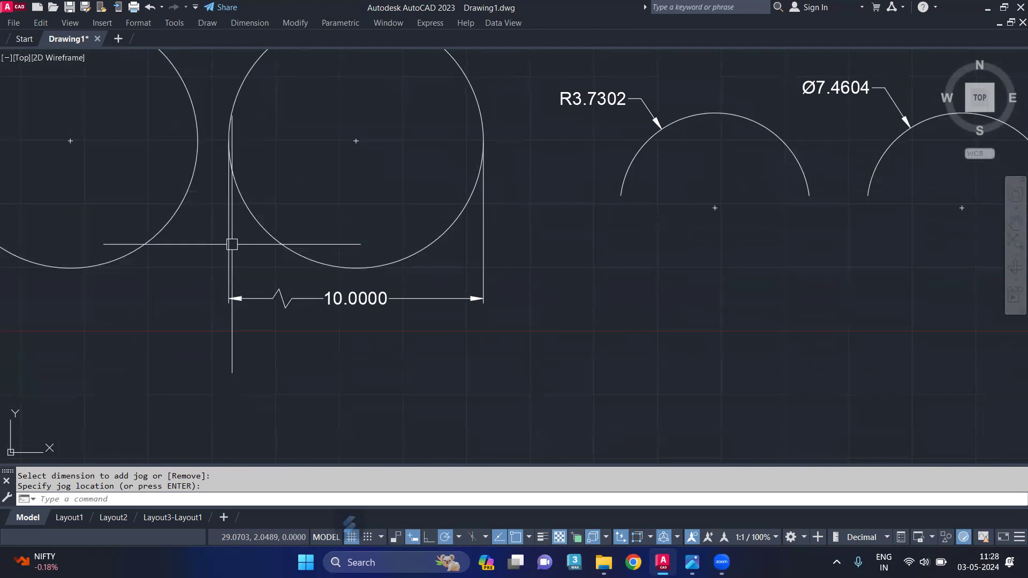
{"action": "scroll", "coordinate": [230, 219], "scroll_direction": "up", "scroll_amount": 2}
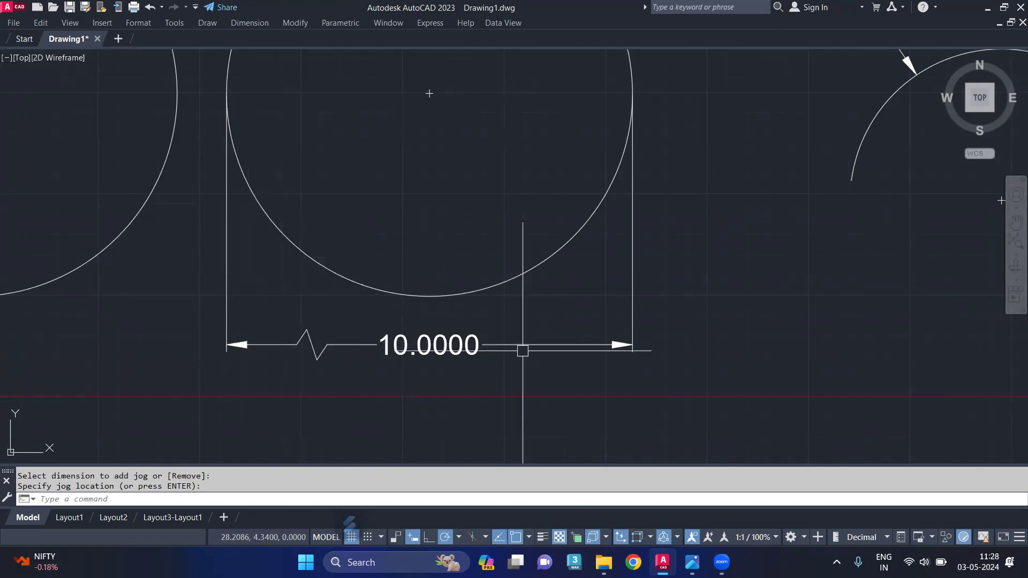
{"action": "scroll", "coordinate": [239, 345], "scroll_direction": "up", "scroll_amount": 2}
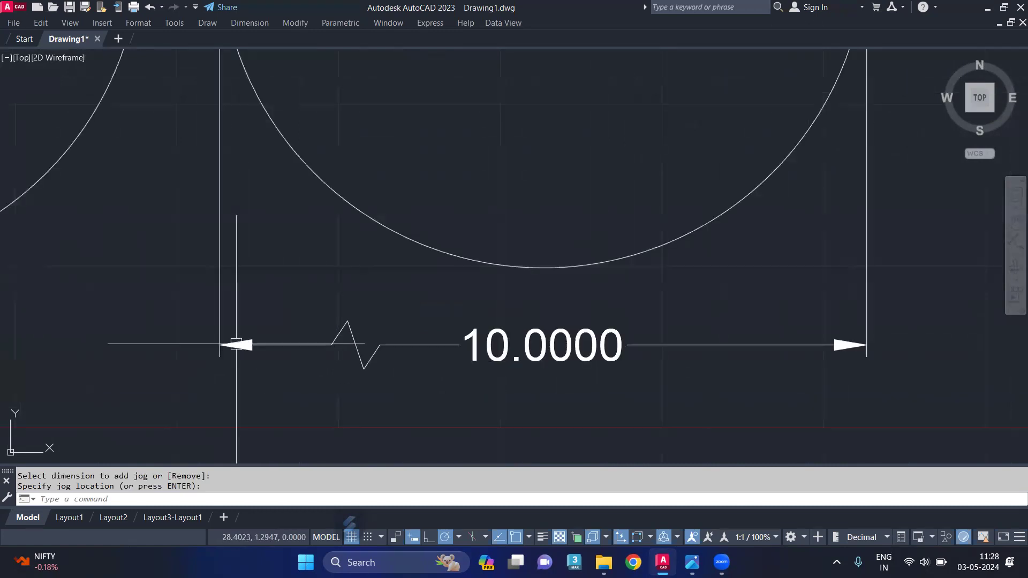
{"action": "scroll", "coordinate": [237, 344], "scroll_direction": "up", "scroll_amount": 2}
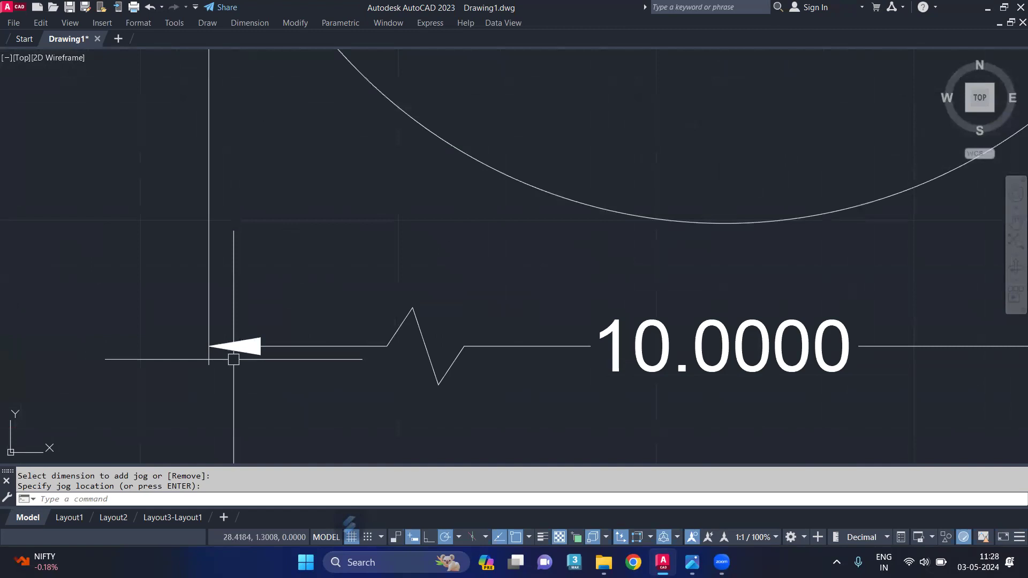
{"action": "scroll", "coordinate": [234, 346], "scroll_direction": "down", "scroll_amount": 3}
{"action": "scroll", "coordinate": [399, 338], "scroll_direction": "up", "scroll_amount": 3}
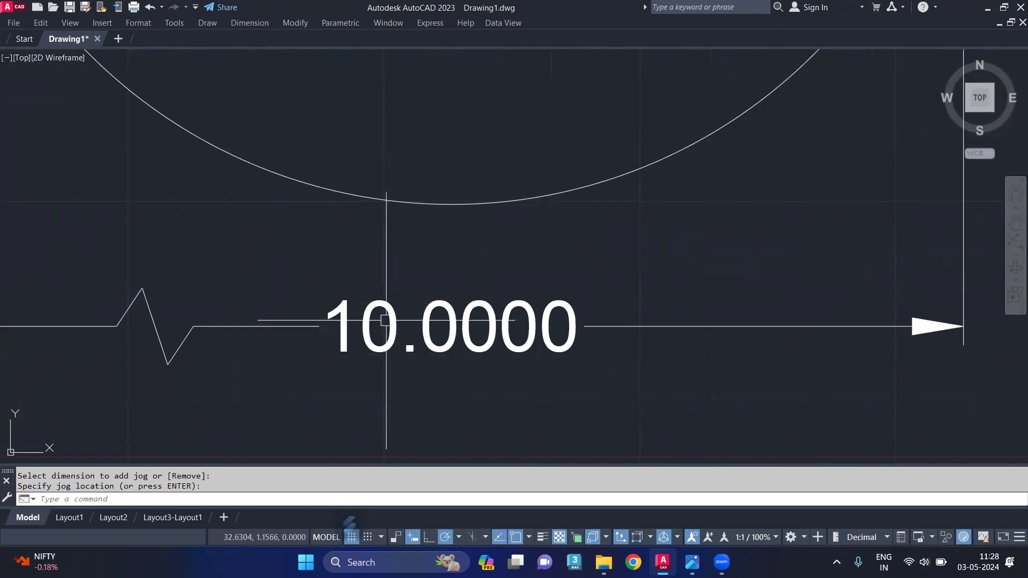
{"action": "scroll", "coordinate": [397, 336], "scroll_direction": "down", "scroll_amount": 6}
{"action": "scroll", "coordinate": [388, 211], "scroll_direction": "up", "scroll_amount": 4}
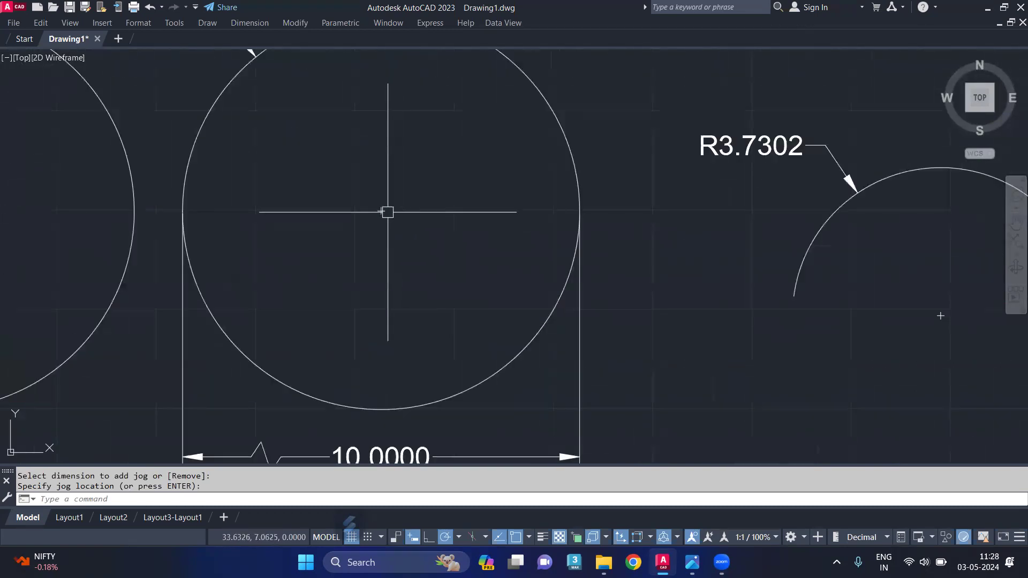
{"action": "scroll", "coordinate": [379, 211], "scroll_direction": "down", "scroll_amount": 4}
{"action": "scroll", "coordinate": [417, 217], "scroll_direction": "down", "scroll_amount": 1}
Step: Draw an inclined line about 24.7 units long above the circles and arcs, rising to the right at about 30°
{"action": "middle_click_drag", "start_coordinate": [517, 251], "coordinate": [323, 263]}
{"action": "mouse_move", "coordinate": [289, 205]}
{"action": "middle_mouse_down"}
{"action": "mouse_move", "coordinate": [326, 261]}
{"action": "mouse_move", "coordinate": [415, 343]}
{"action": "middle_mouse_up"}
{"action": "type", "text": "l"}
{"action": "key", "text": "Return"}
{"action": "left_click", "coordinate": [351, 303]}
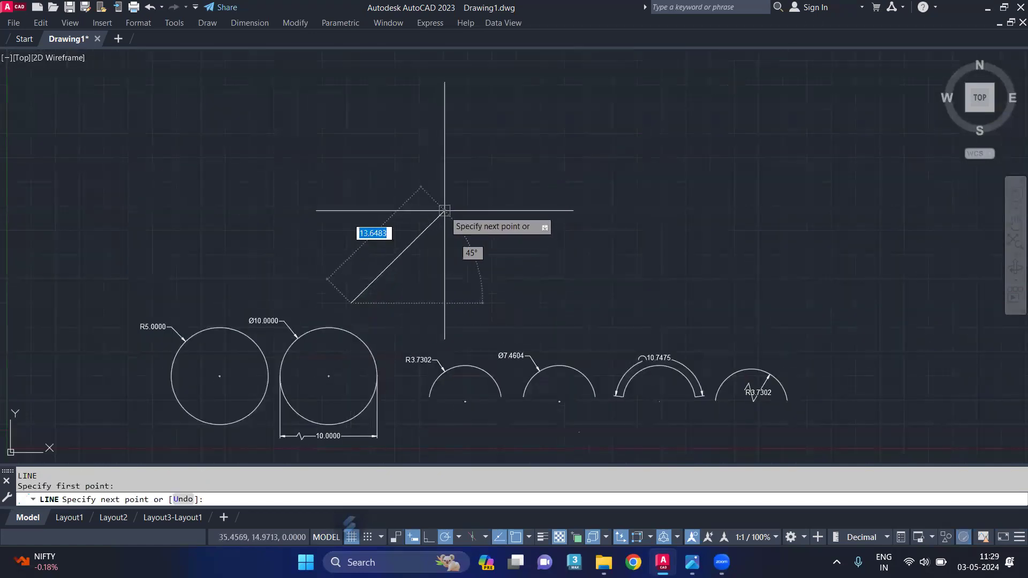
{"action": "left_click", "coordinate": [558, 185]}
{"action": "key", "text": "Return"}
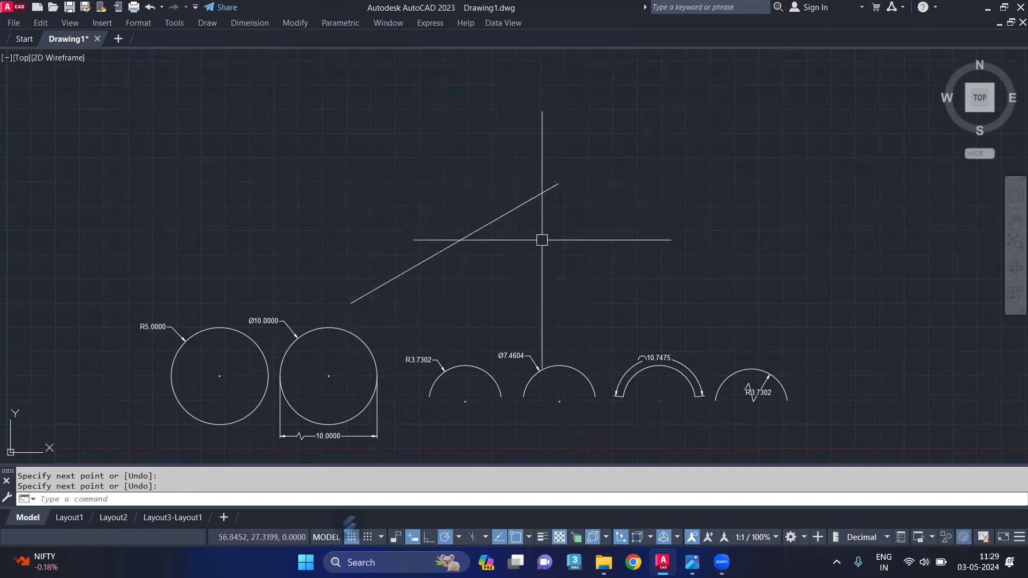
{"action": "type", "text": "d"}
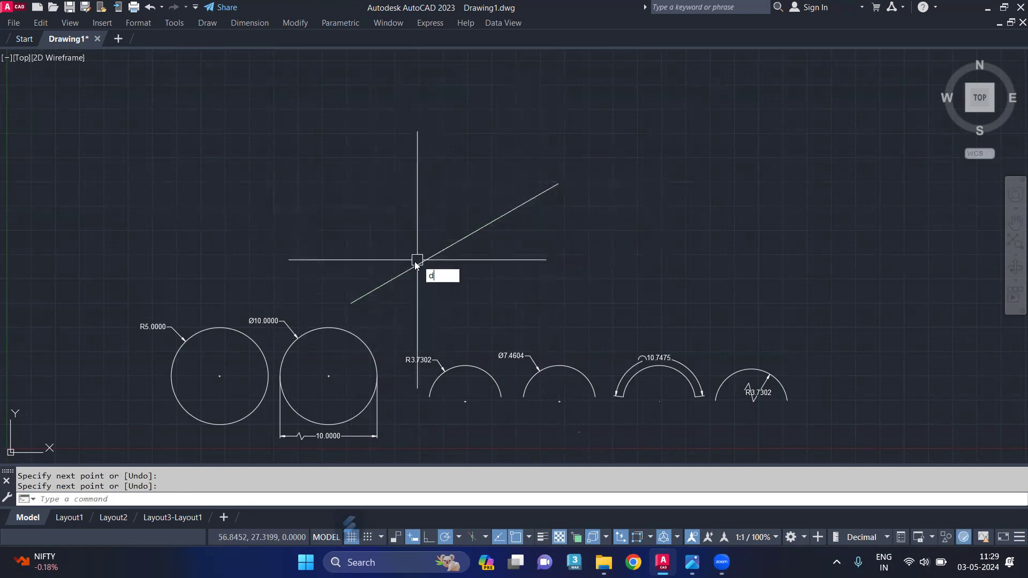
{"action": "type", "text": "li"}
{"action": "key", "text": "Return"}
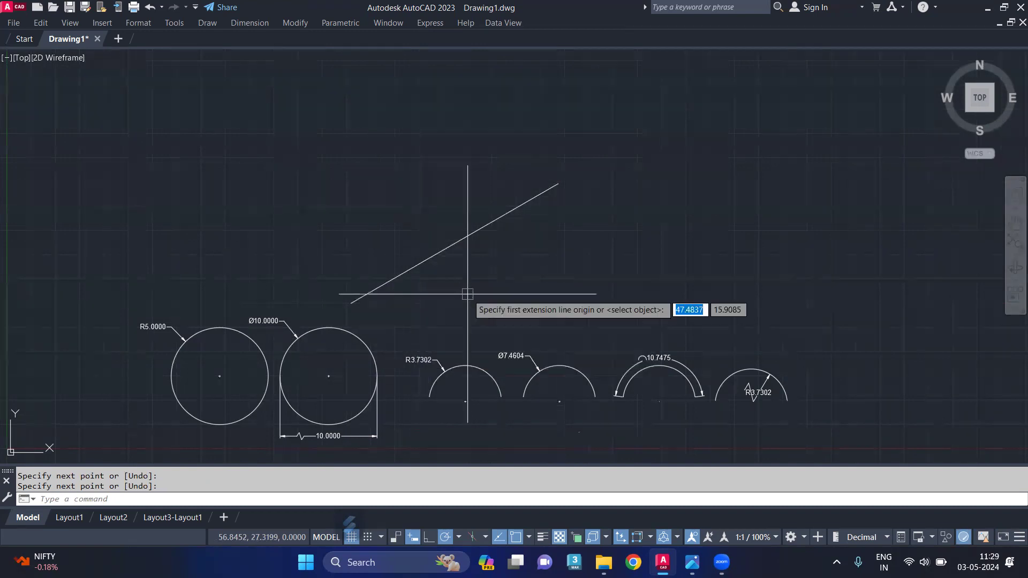
{"action": "left_click", "coordinate": [559, 185]}
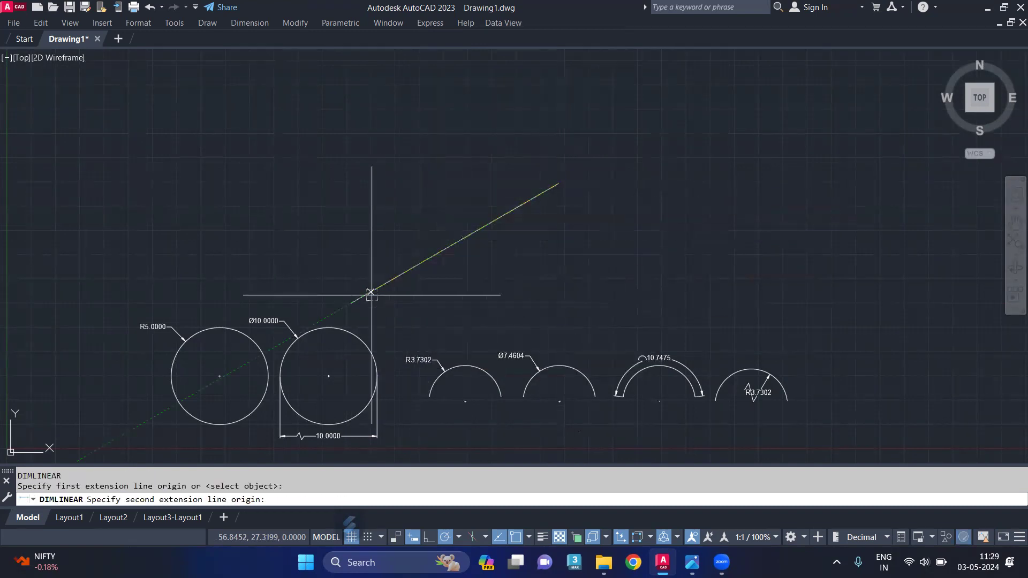
{"action": "left_click", "coordinate": [351, 303]}
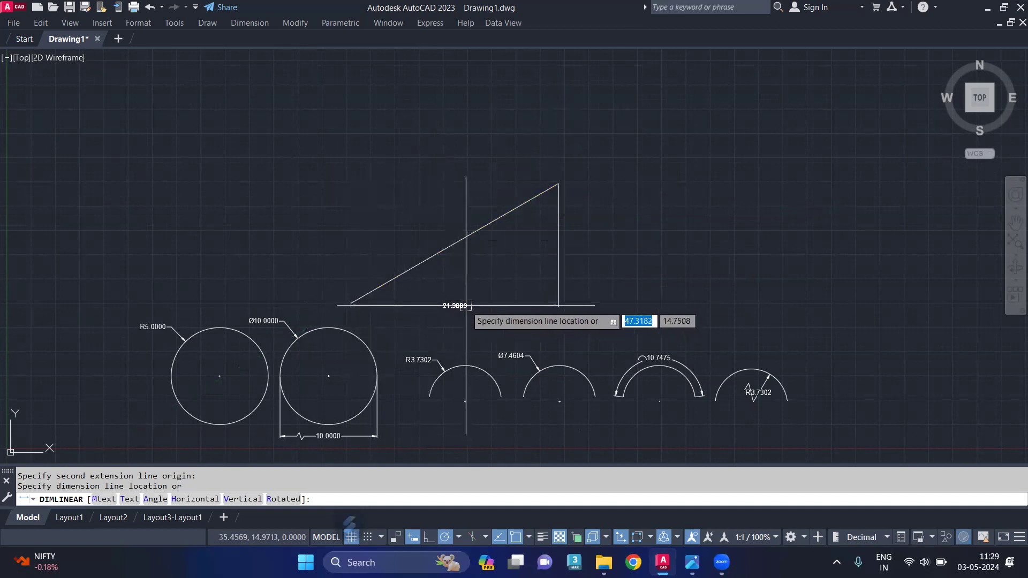
{"action": "key", "text": "Escape"}
Step: Add an aligned dimension between the inclined line's two endpoints, placing it just above and parallel to the line
{"action": "type", "text": "da"}
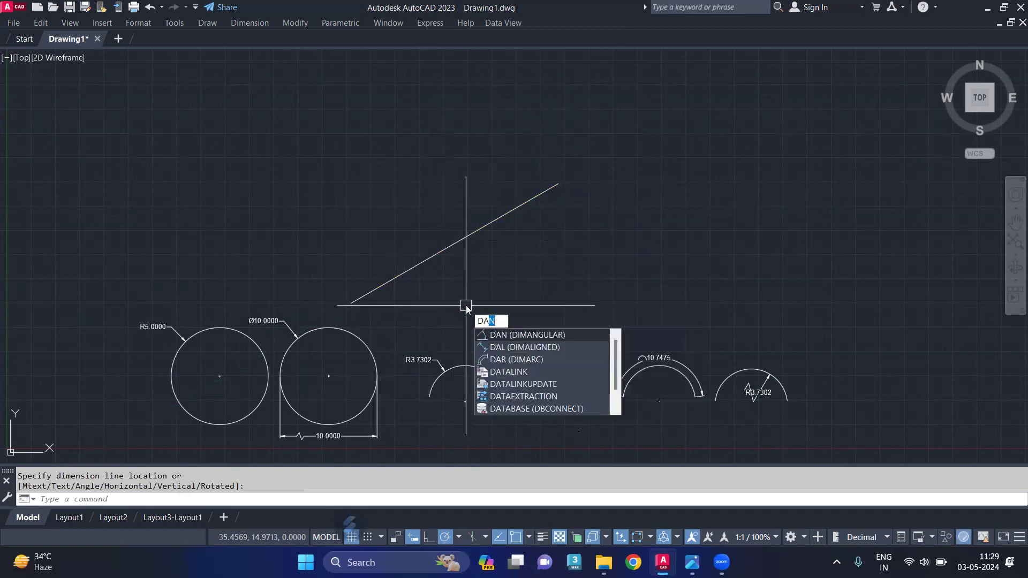
{"action": "type", "text": "l"}
{"action": "key", "text": "Return"}
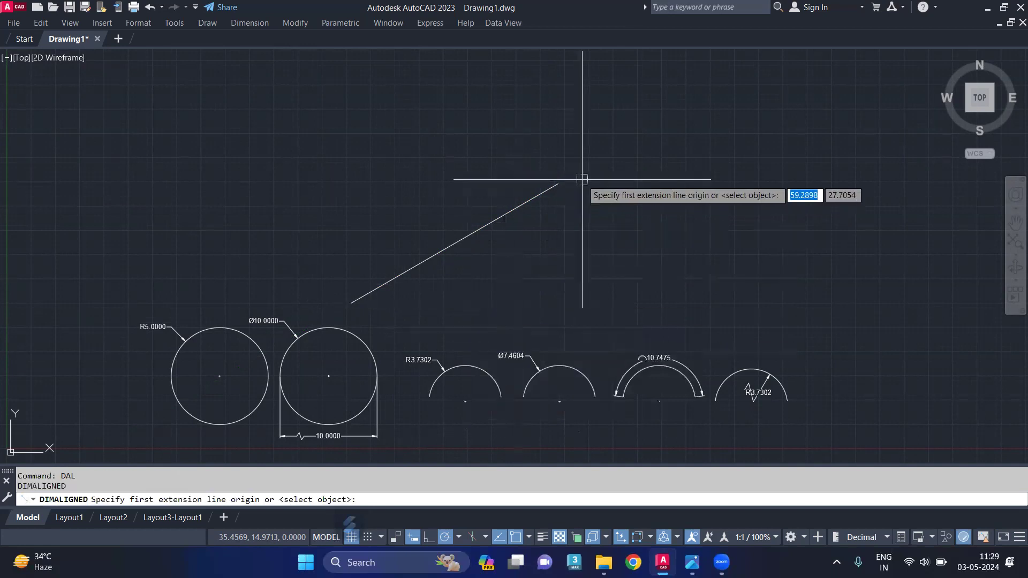
{"action": "left_click", "coordinate": [559, 184]}
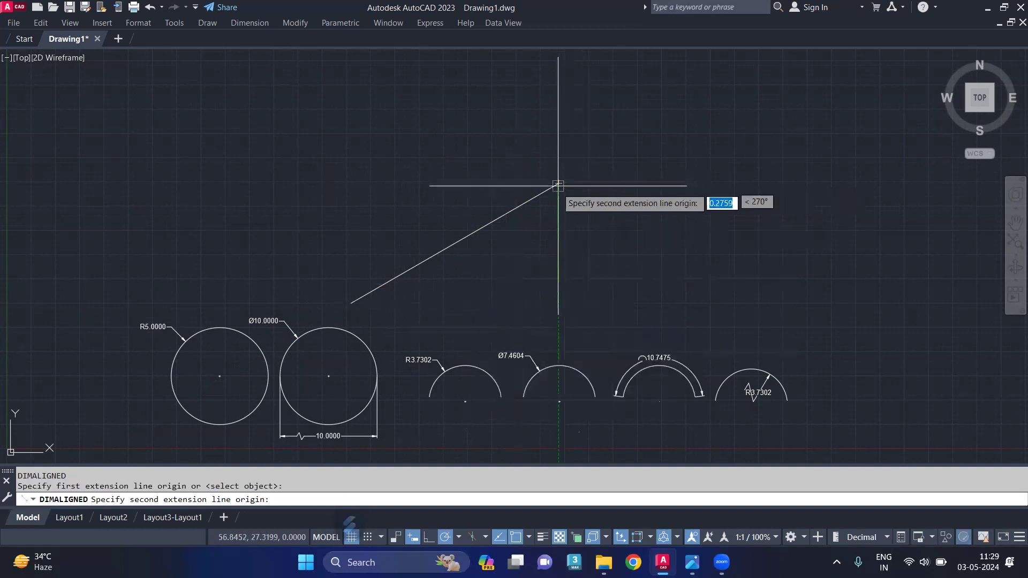
{"action": "left_click", "coordinate": [351, 303]}
{"action": "left_click", "coordinate": [351, 286]}
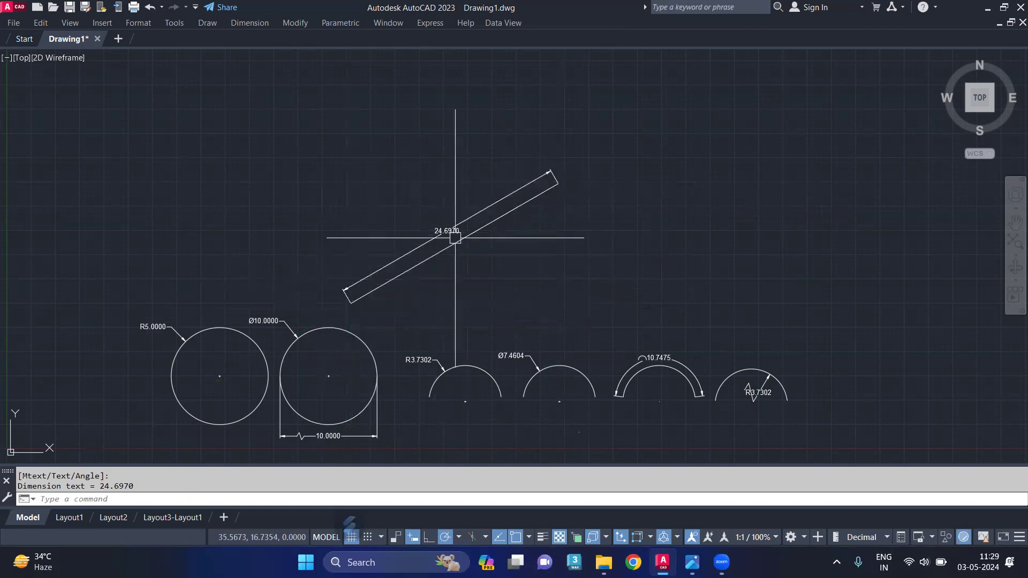
Step: Draw a vertical line and a second line rising to the right from its lower end at about 47°, beside the dimensioned inclined line
{"action": "scroll", "coordinate": [448, 231], "scroll_direction": "up", "scroll_amount": 4}
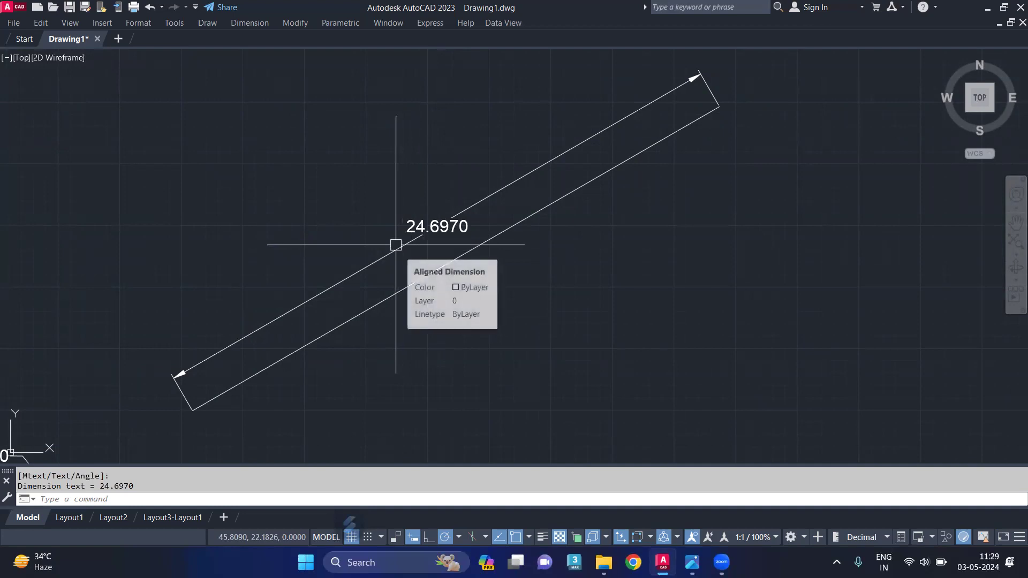
{"action": "scroll", "coordinate": [396, 258], "scroll_direction": "down", "scroll_amount": 1}
{"action": "middle_click_drag", "start_coordinate": [415, 321], "coordinate": [414, 305]}
{"action": "scroll", "coordinate": [385, 227], "scroll_direction": "down", "scroll_amount": 2}
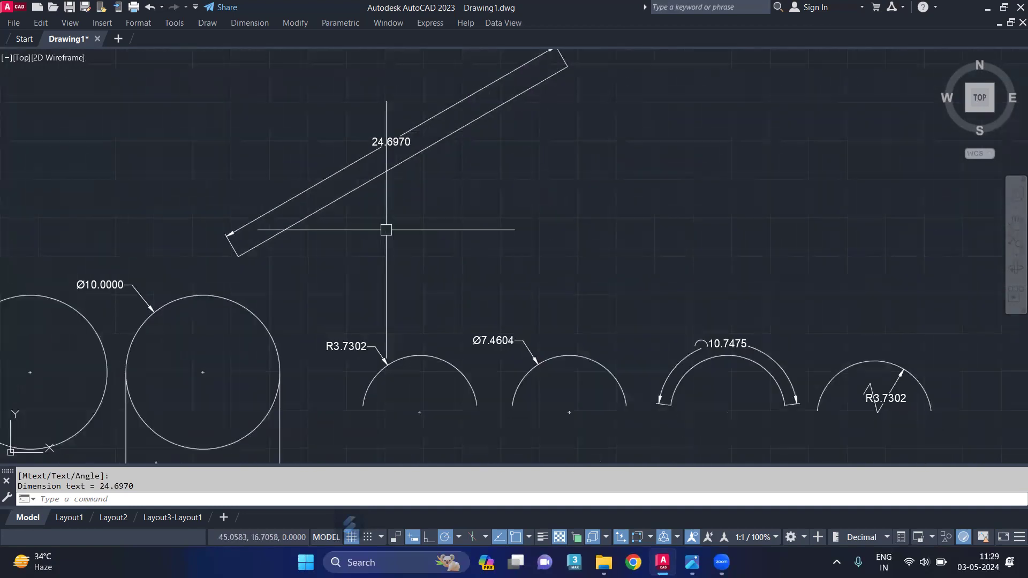
{"action": "middle_click_drag", "start_coordinate": [436, 248], "coordinate": [361, 223]}
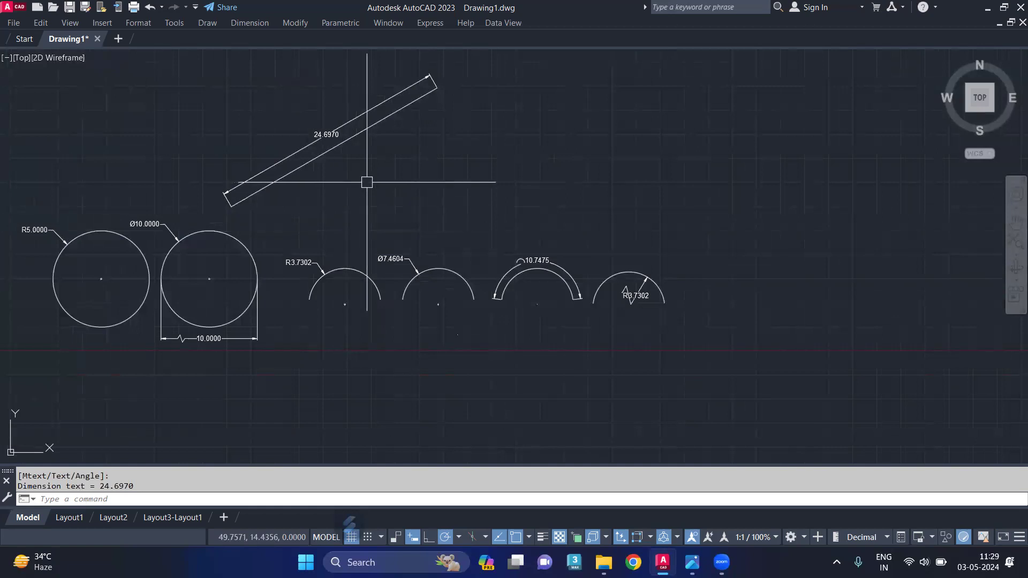
{"action": "middle_click_drag", "start_coordinate": [404, 186], "coordinate": [371, 275]}
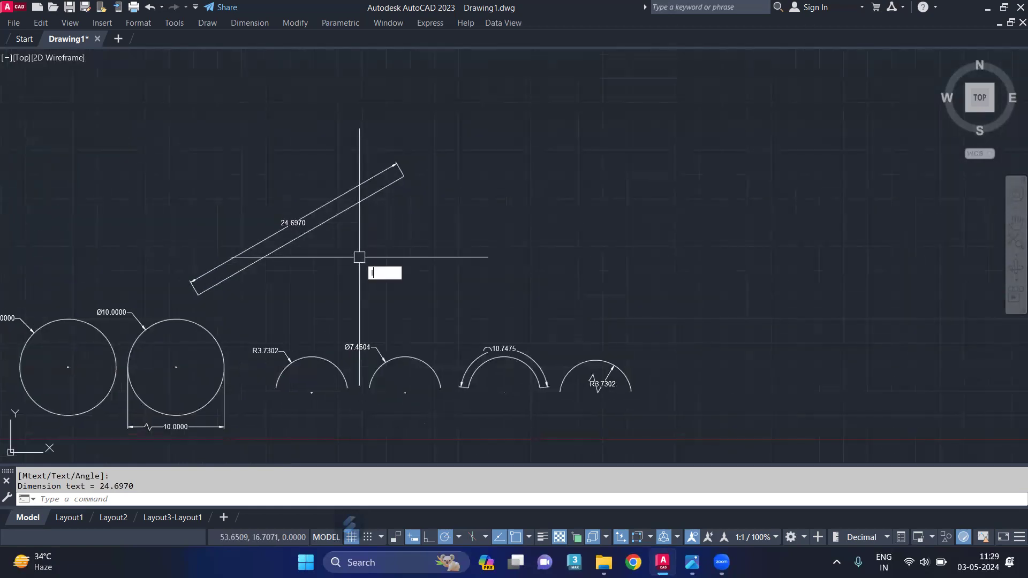
{"action": "type", "text": "l"}
{"action": "key", "text": "Return"}
{"action": "left_click", "coordinate": [421, 180]}
{"action": "left_click", "coordinate": [421, 303]}
{"action": "left_click", "coordinate": [551, 180]}
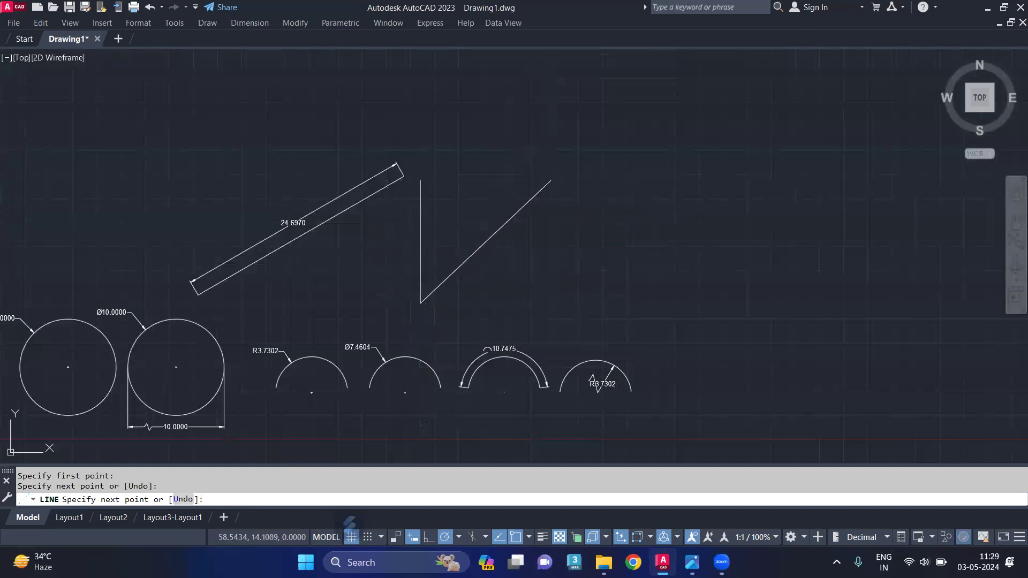
{"action": "key", "text": "Return"}
Step: Add an angular dimension between the vertical and slanted lines, placing its arc inside the V about halfway up the vertical line
{"action": "type", "text": "dal"}
{"action": "key", "text": "BackSpace"}
{"action": "type", "text": "n"}
{"action": "left_click", "coordinate": [493, 268]}
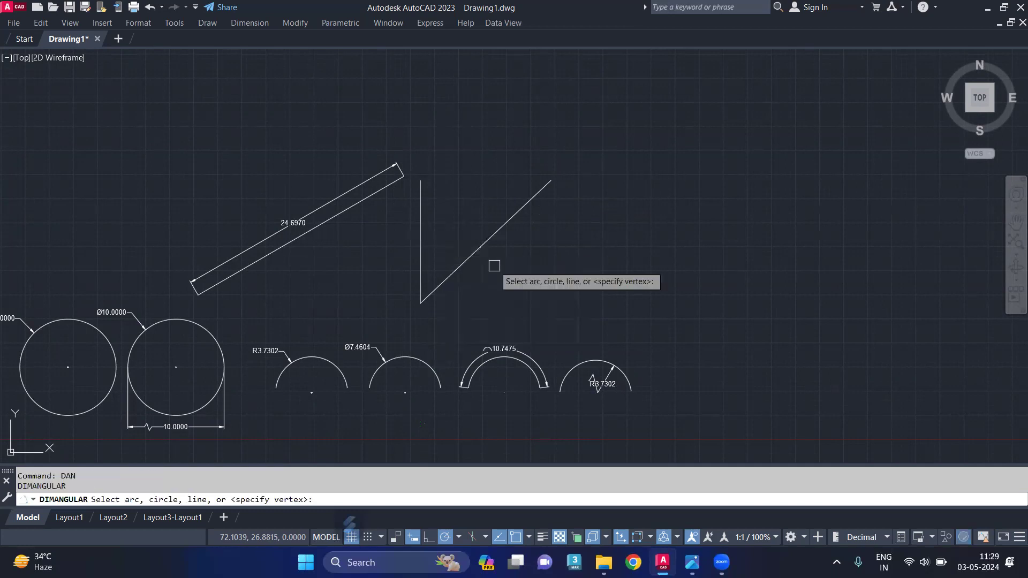
{"action": "left_click", "coordinate": [457, 267]}
{"action": "left_click", "coordinate": [421, 242]}
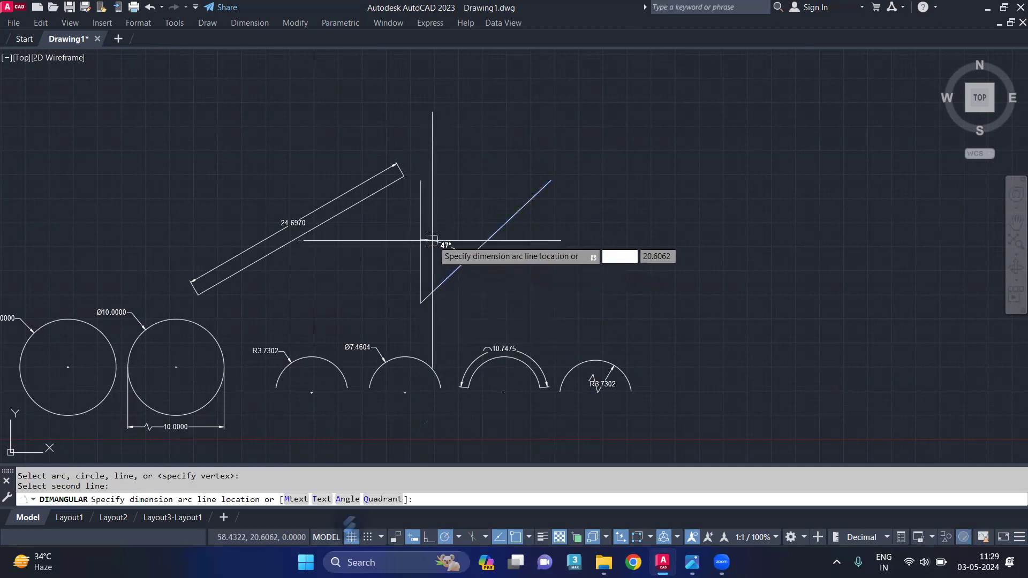
{"action": "left_click", "coordinate": [431, 239]}
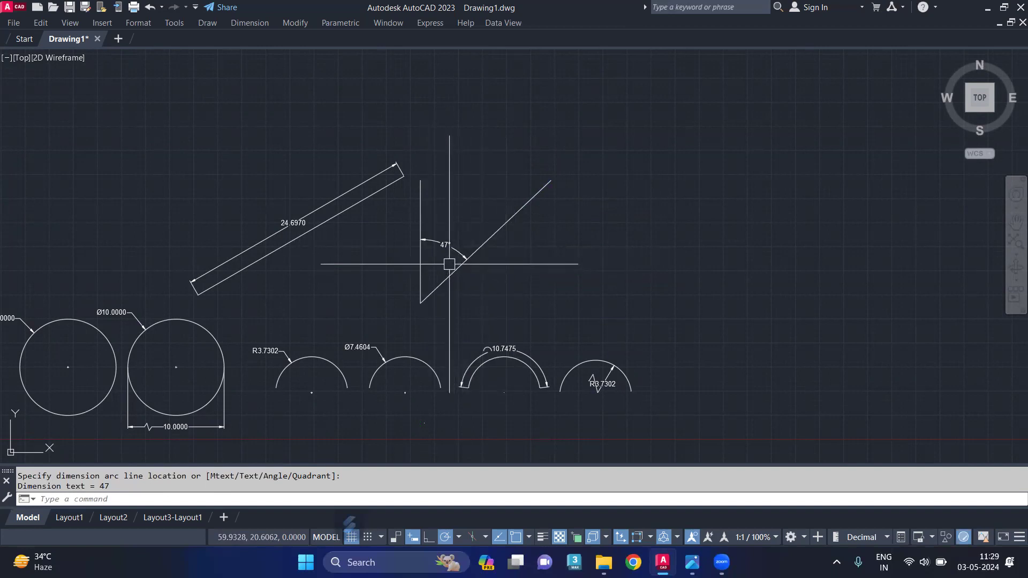
Step: Draw a 20-unit horizontal line in the empty space above the aligned-dimensioned line
{"action": "scroll", "coordinate": [310, 218], "scroll_direction": "down", "scroll_amount": 2}
{"action": "middle_click_drag", "start_coordinate": [310, 218], "coordinate": [368, 333]}
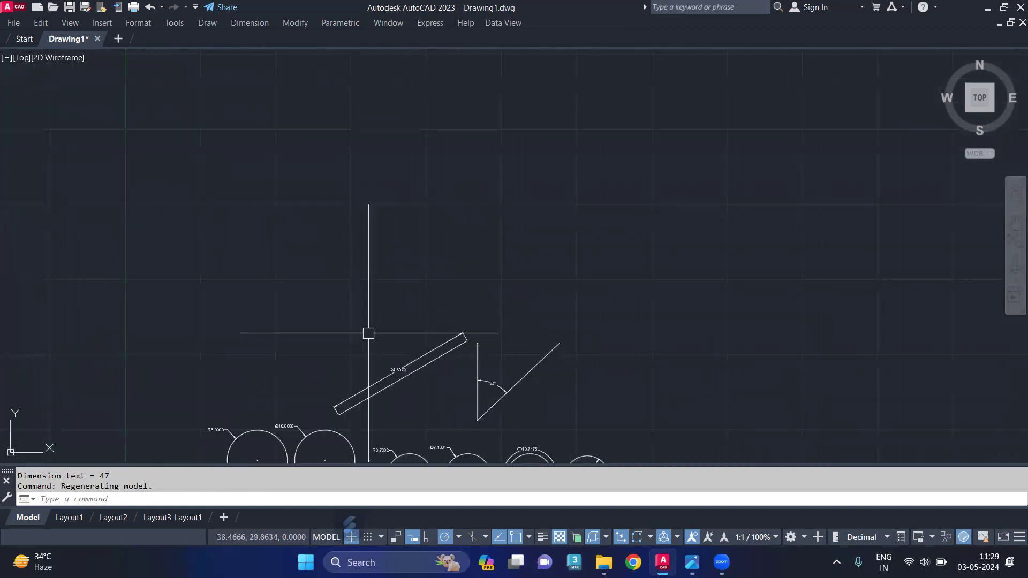
{"action": "type", "text": "l"}
{"action": "key", "text": "Return"}
{"action": "left_click", "coordinate": [237, 271]}
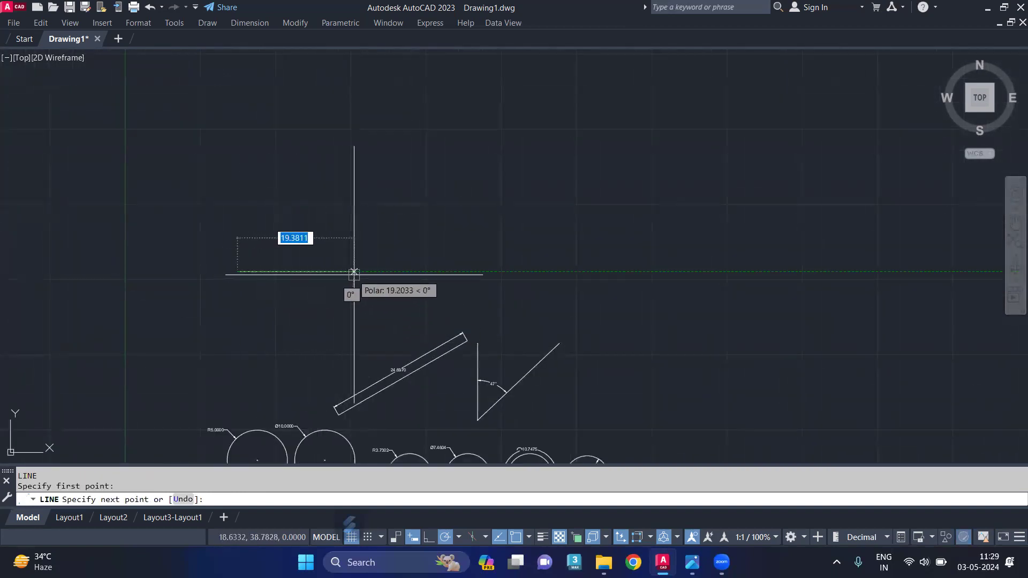
{"action": "type", "text": "2"}
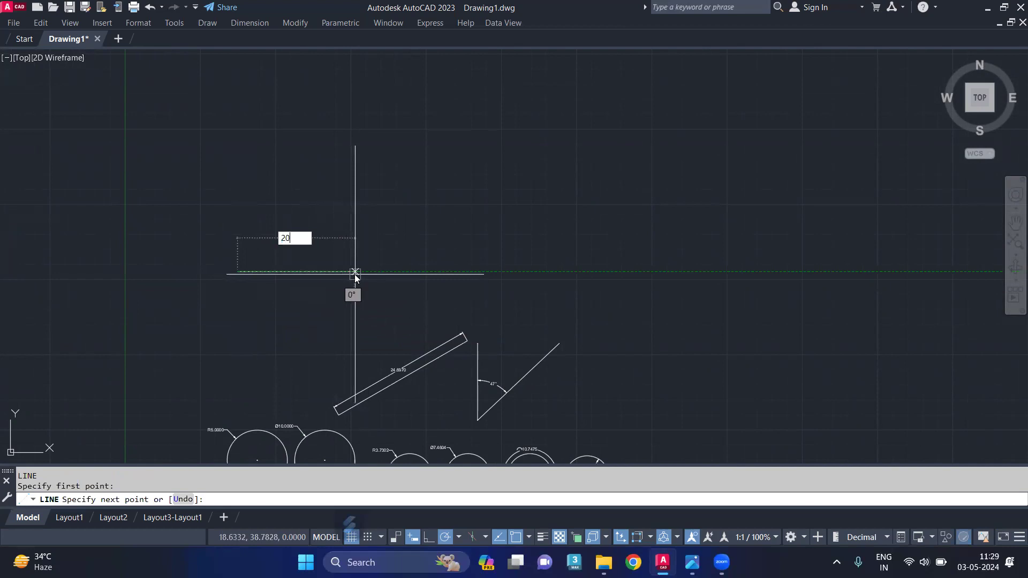
{"action": "type", "text": "0"}
{"action": "key", "text": "Return"}
{"action": "key", "text": "Escape"}
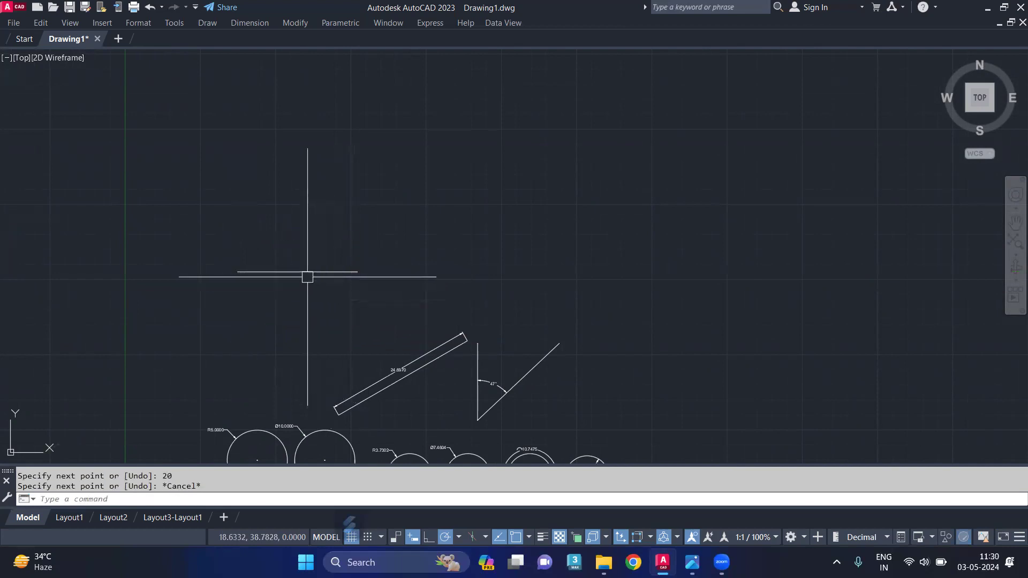
Step: Copy the 20-unit line as an array of 5 items laid end to end to the right
{"action": "left_click", "coordinate": [305, 269]}
{"action": "key", "text": "Return"}
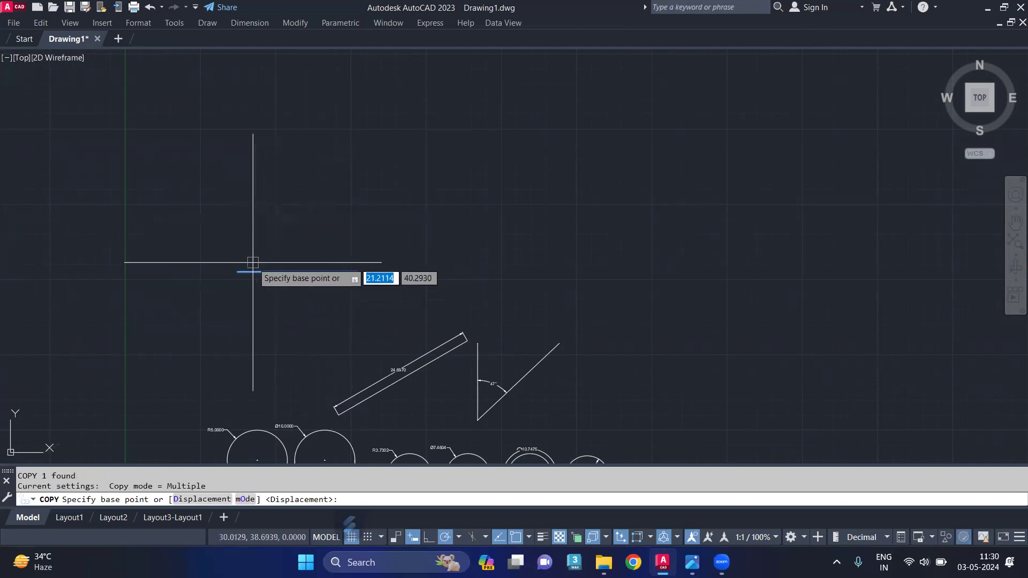
{"action": "left_click", "coordinate": [238, 271]}
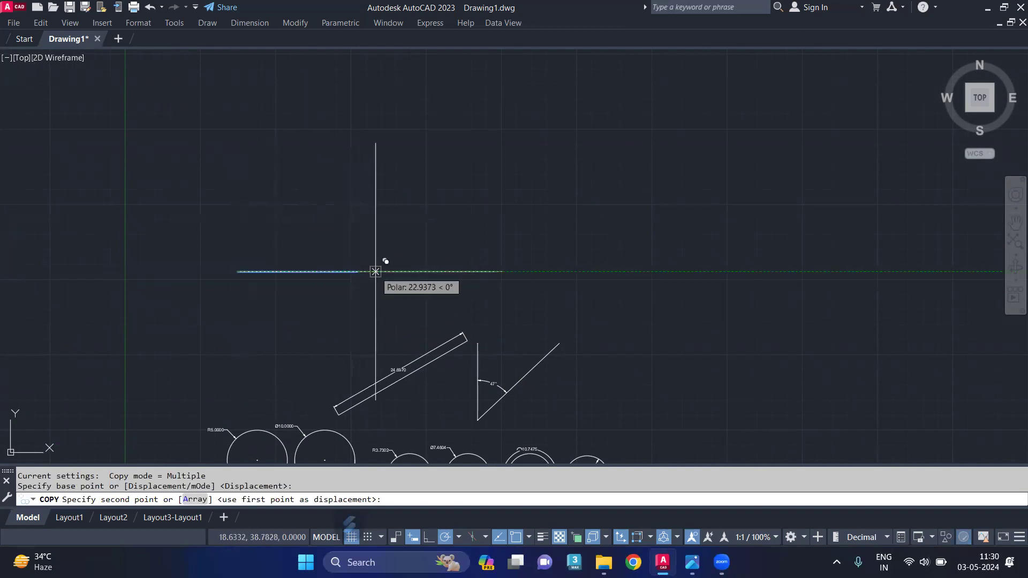
{"action": "key", "text": "Return"}
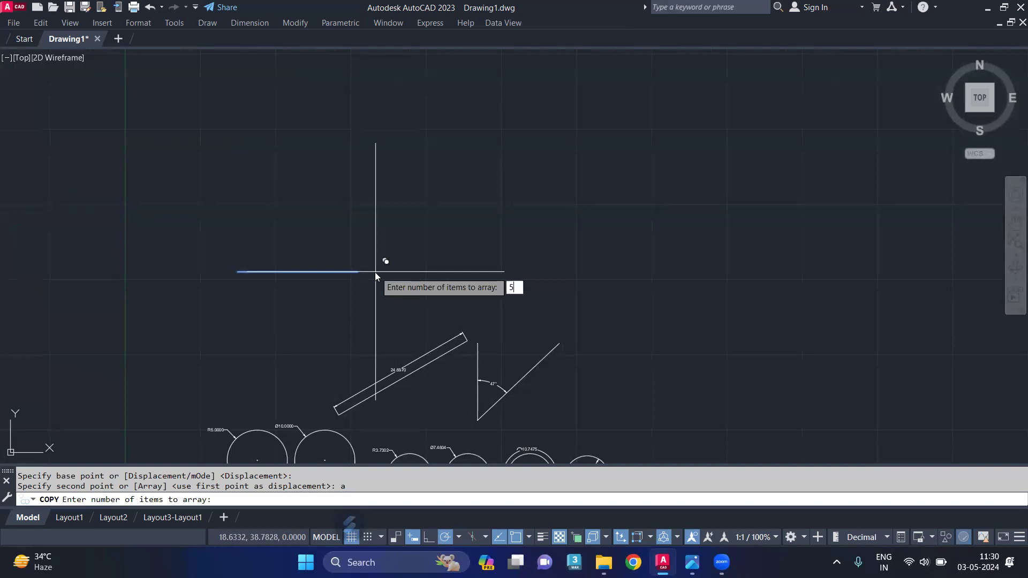
{"action": "type", "text": "5"}
{"action": "key", "text": "Return"}
{"action": "left_click", "coordinate": [358, 271]}
{"action": "key", "text": "Return"}
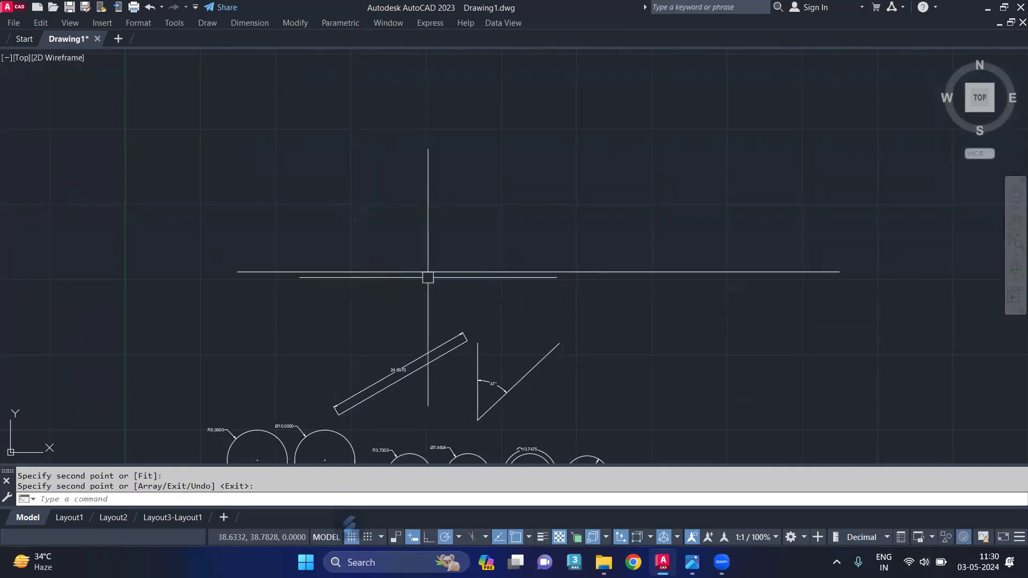
Step: Add a horizontal linear dimension across the first segment of the line row, placed just above it
{"action": "type", "text": "DLI"}
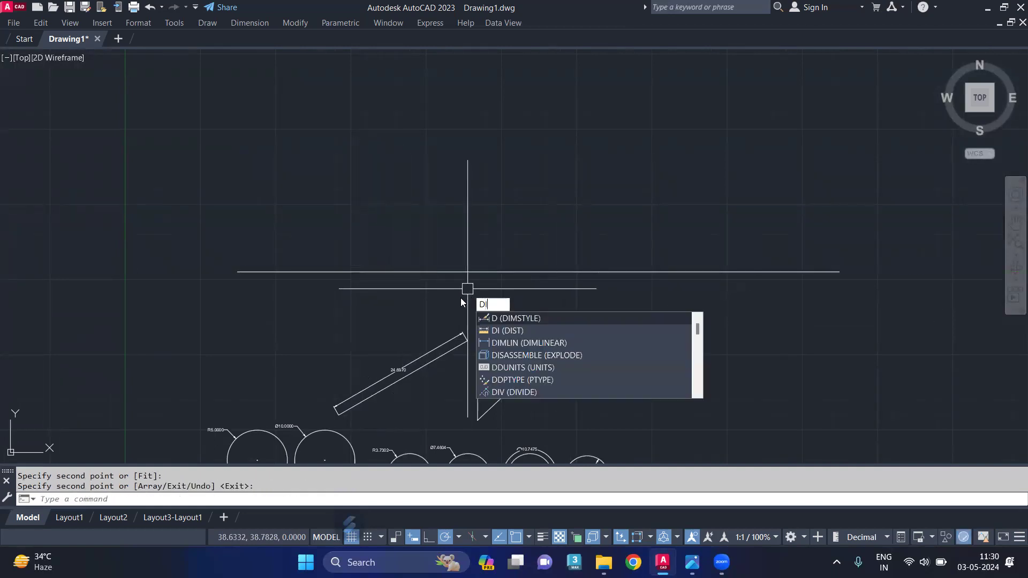
{"action": "key", "text": "Return"}
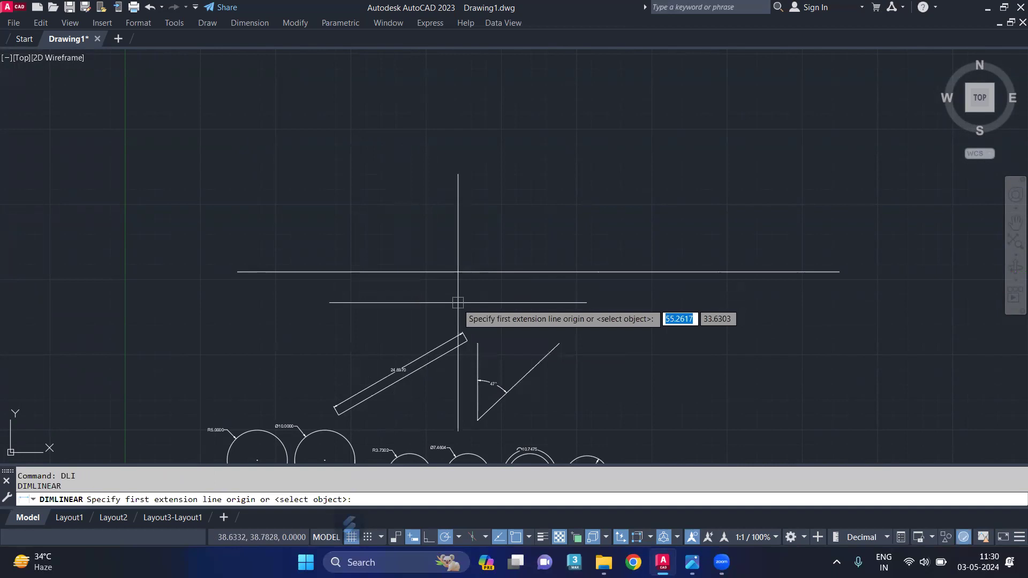
{"action": "left_click", "coordinate": [237, 272]}
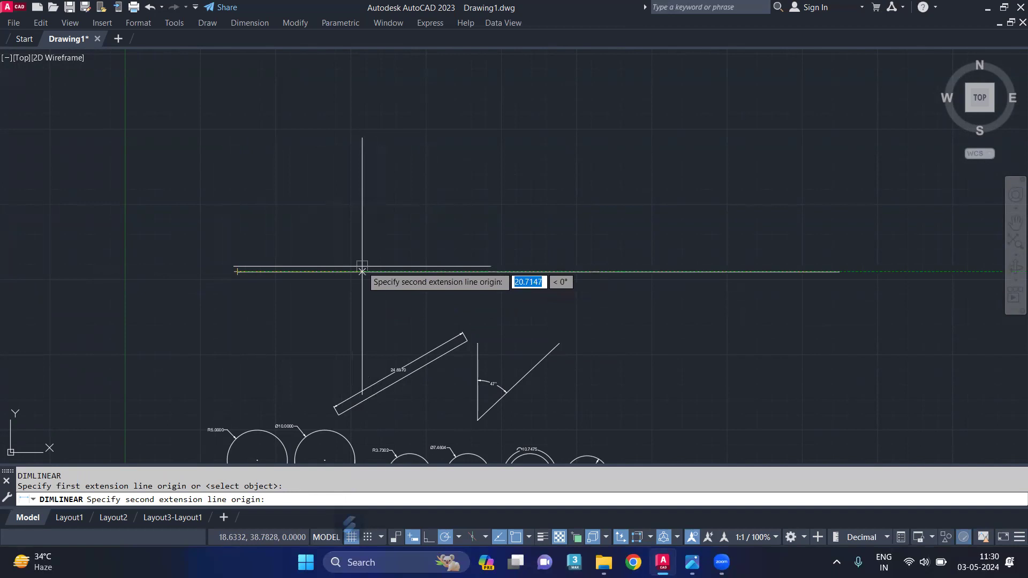
{"action": "left_click", "coordinate": [358, 271]}
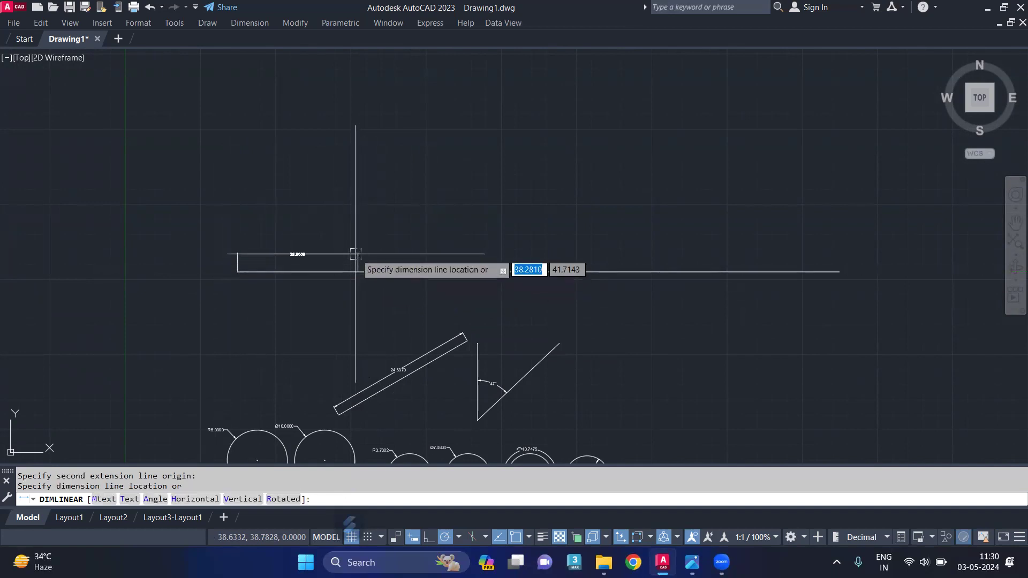
{"action": "left_click", "coordinate": [356, 254]}
{"action": "scroll", "coordinate": [335, 257], "scroll_direction": "up", "scroll_amount": 4}
{"action": "scroll", "coordinate": [501, 258], "scroll_direction": "down", "scroll_amount": 2}
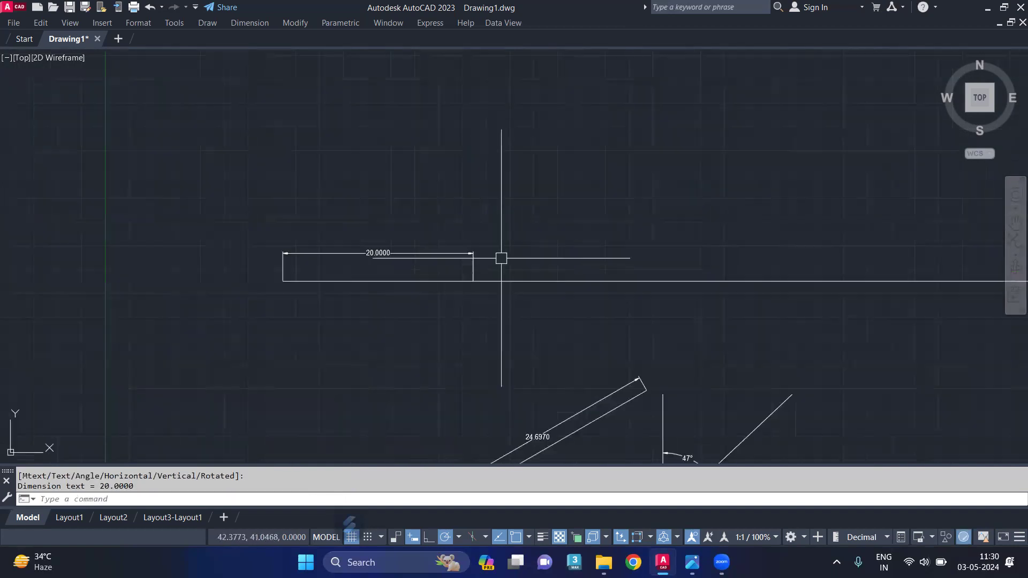
Step: Continue the linear dimension across the remaining four segments with Dimension Continue, ending at the row's right endpoint
{"action": "type", "text": "dc"}
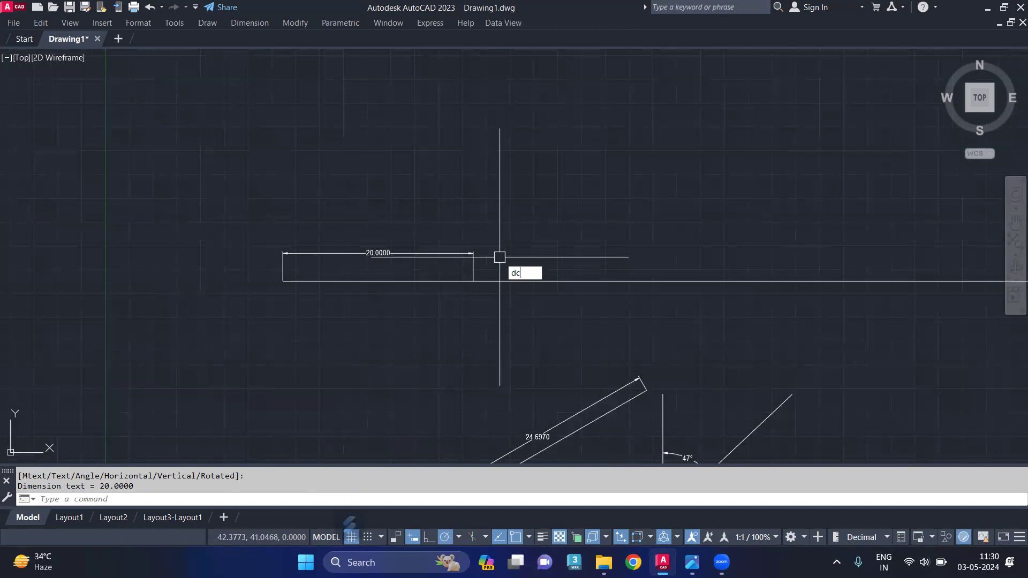
{"action": "type", "text": "o"}
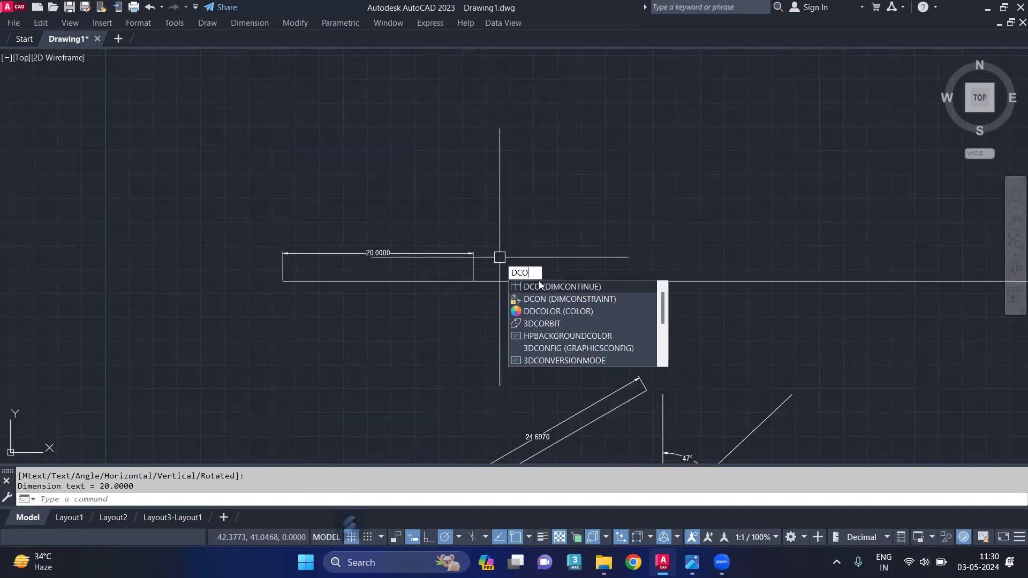
{"action": "key", "text": "Return"}
{"action": "middle_click_drag", "start_coordinate": [664, 280], "coordinate": [498, 277]}
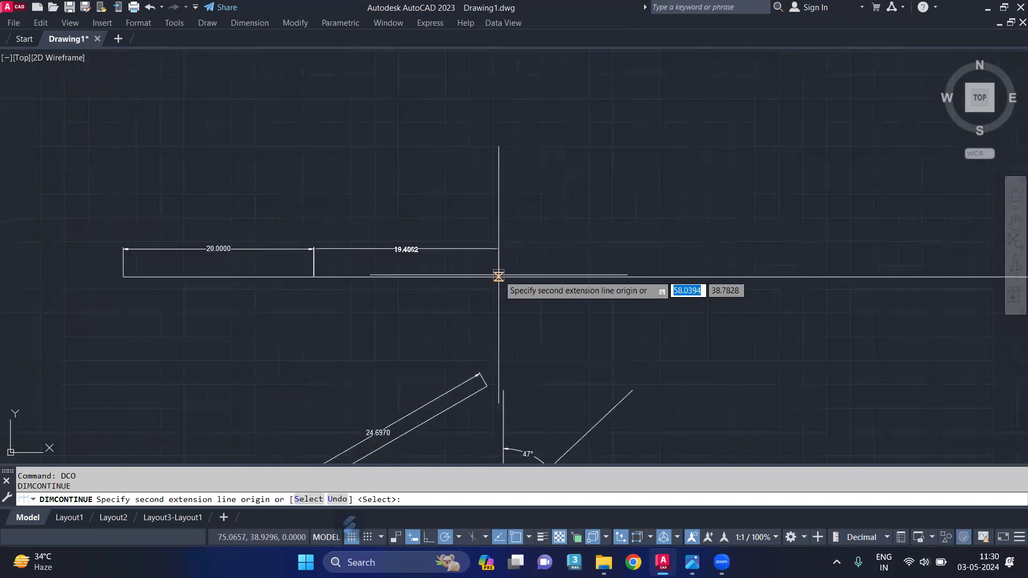
{"action": "left_click", "coordinate": [505, 276]}
{"action": "middle_click_drag", "start_coordinate": [742, 279], "coordinate": [609, 278]}
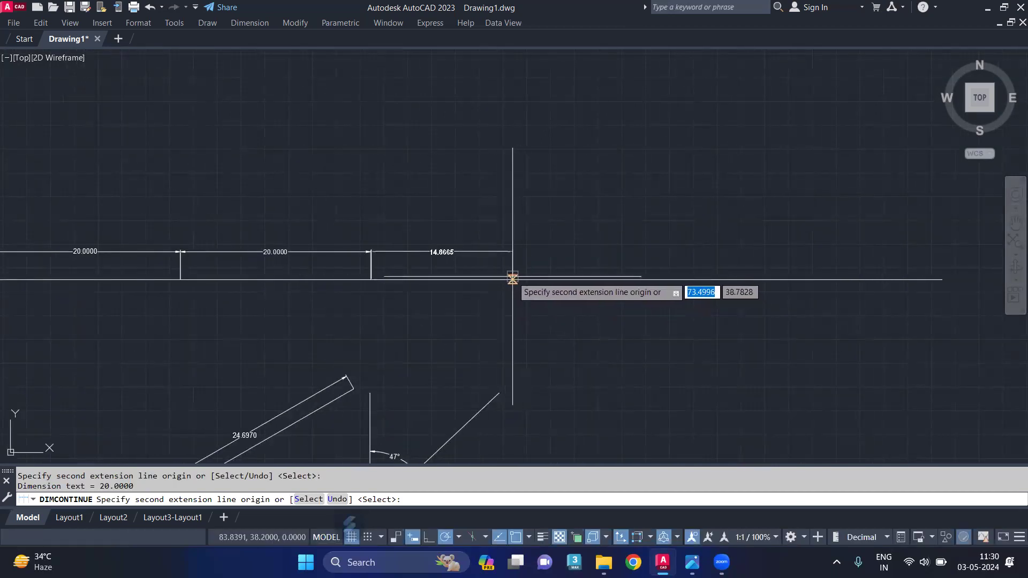
{"action": "left_click", "coordinate": [560, 280]}
{"action": "middle_click_drag", "start_coordinate": [640, 283], "coordinate": [498, 291]}
{"action": "left_click", "coordinate": [610, 288]}
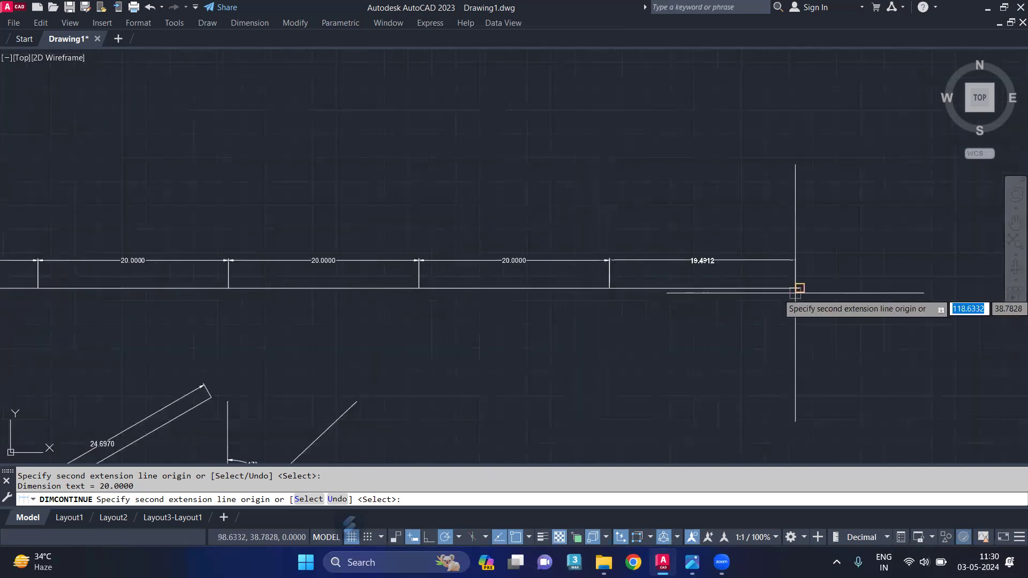
{"action": "left_click", "coordinate": [799, 288]}
{"action": "key", "text": "Return"}
{"action": "scroll", "coordinate": [509, 238], "scroll_direction": "down", "scroll_amount": 2}
{"action": "middle_click_drag", "start_coordinate": [398, 252], "coordinate": [471, 236]}
{"action": "scroll", "coordinate": [340, 243], "scroll_direction": "up", "scroll_amount": 2}
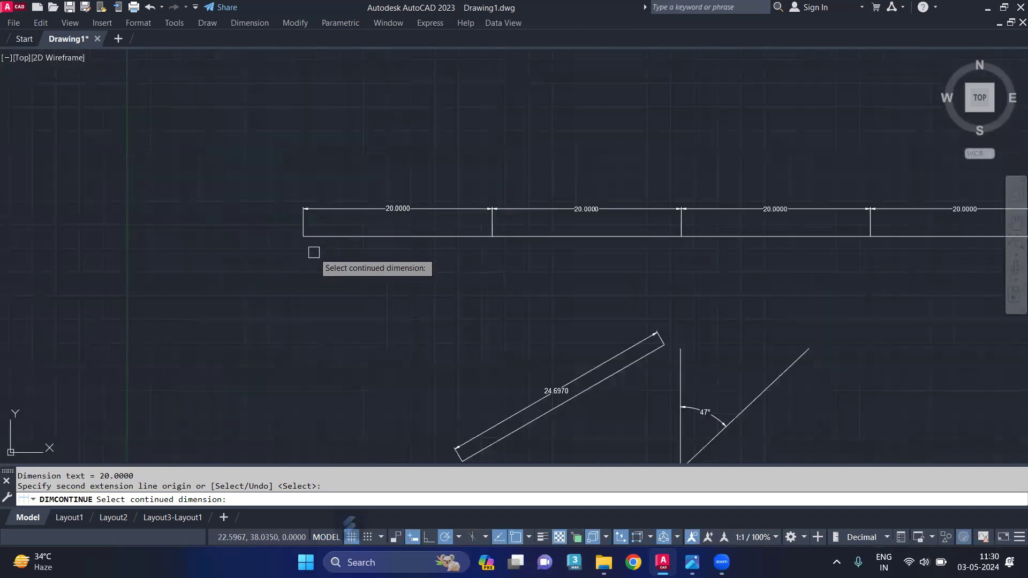
{"action": "key", "text": "Return"}
{"action": "type", "text": "d"}
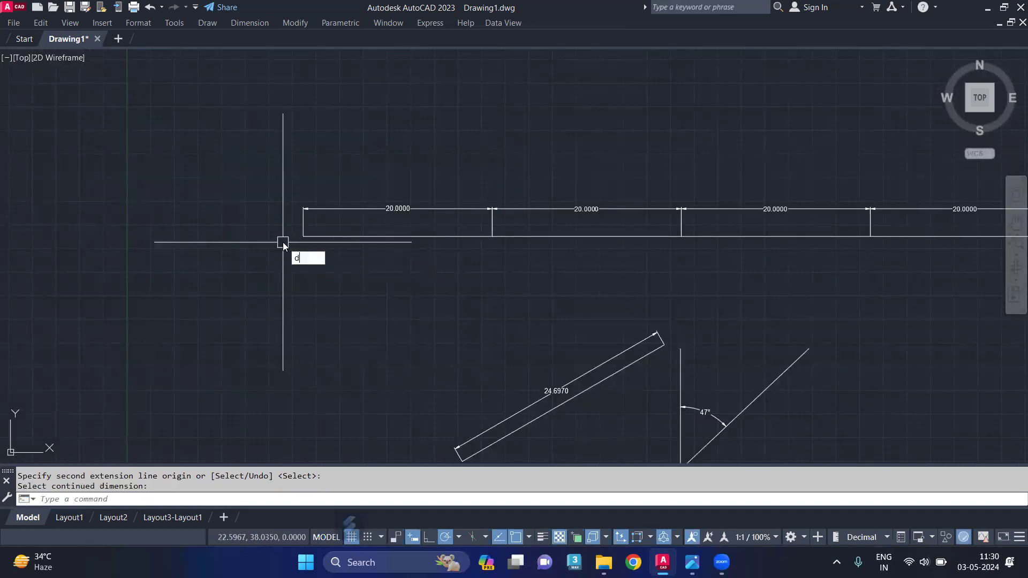
{"action": "type", "text": "b"}
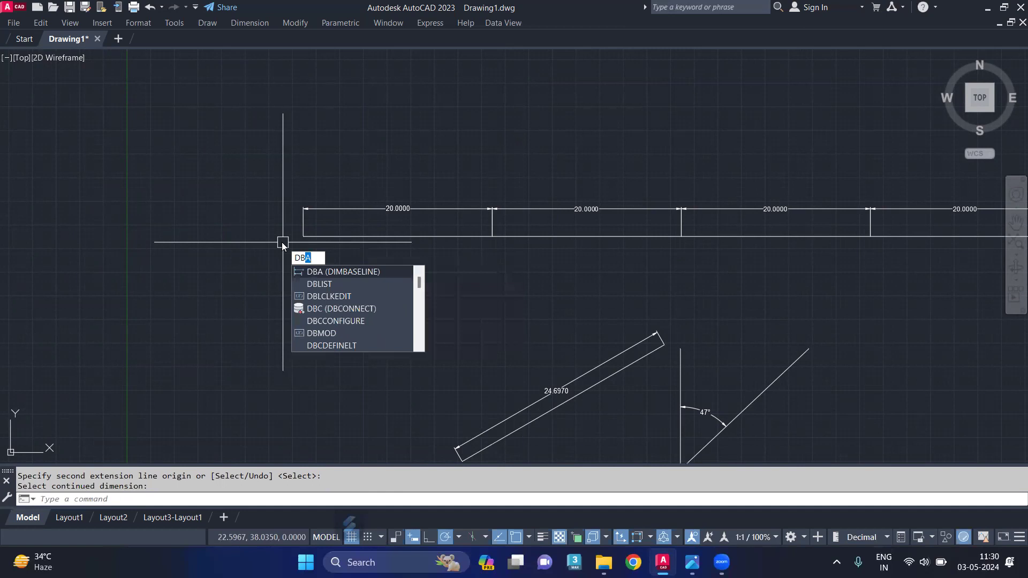
{"action": "key", "text": "Return"}
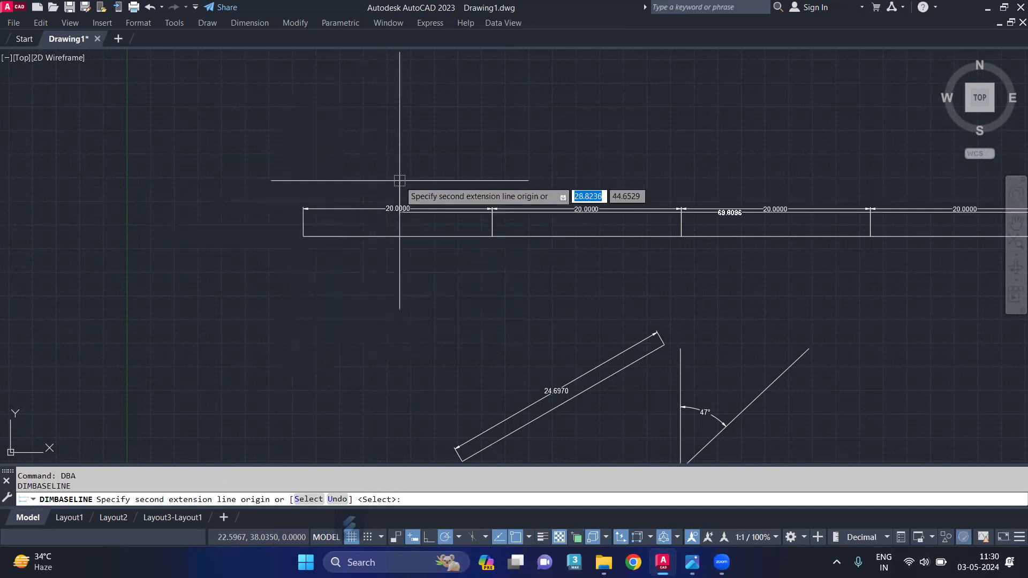
{"action": "scroll", "coordinate": [403, 176], "scroll_direction": "down", "scroll_amount": 4}
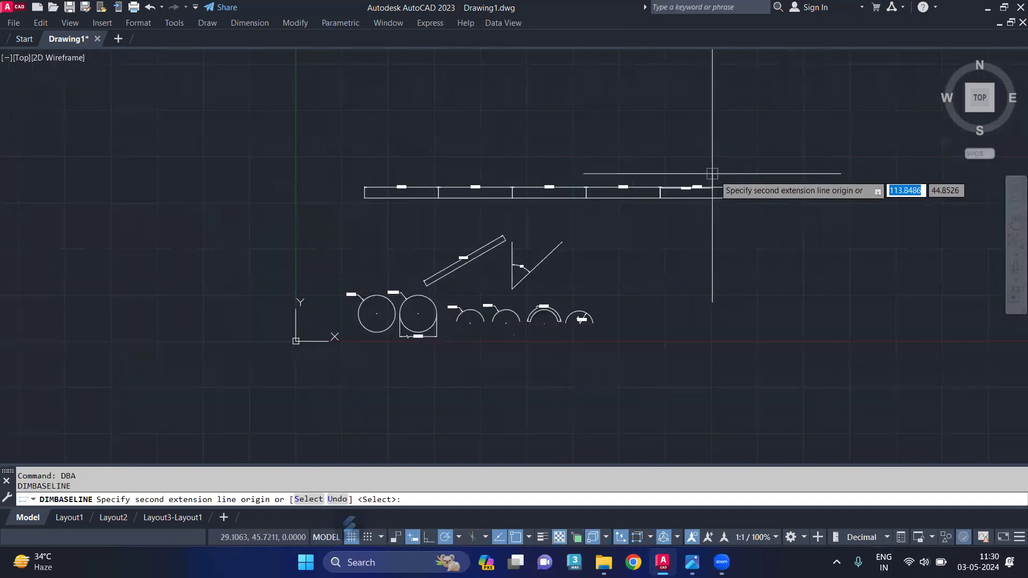
{"action": "key", "text": "Return"}
{"action": "scroll", "coordinate": [223, 230], "scroll_direction": "up", "scroll_amount": 6}
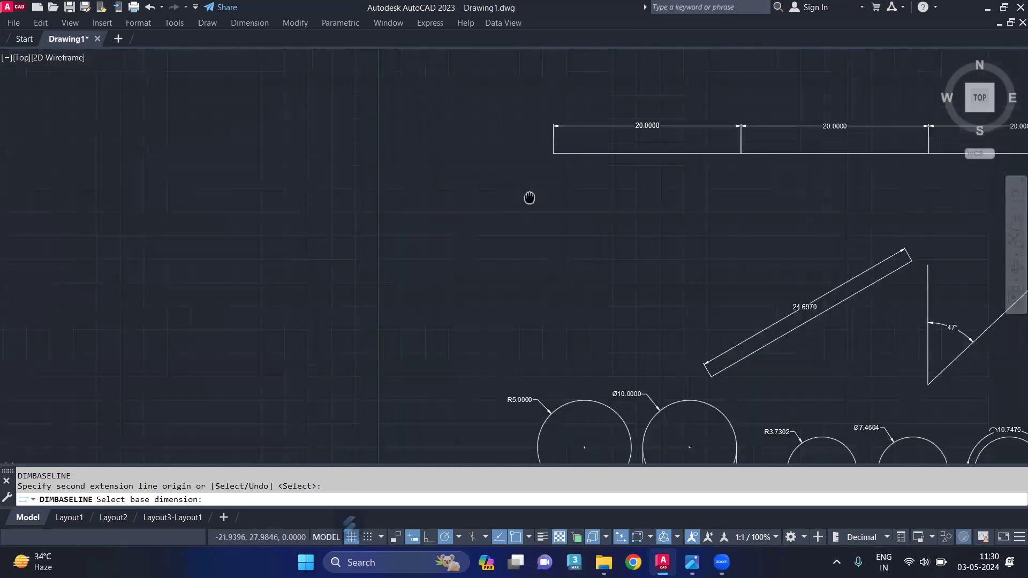
{"action": "key", "text": "Return"}
Step: Add a horizontal linear dimension across the first segment of the line row, placed just below it
{"action": "scroll", "coordinate": [445, 205], "scroll_direction": "up", "scroll_amount": 2}
{"action": "type", "text": "dli"}
{"action": "key", "text": "Return"}
{"action": "left_click", "coordinate": [421, 154]}
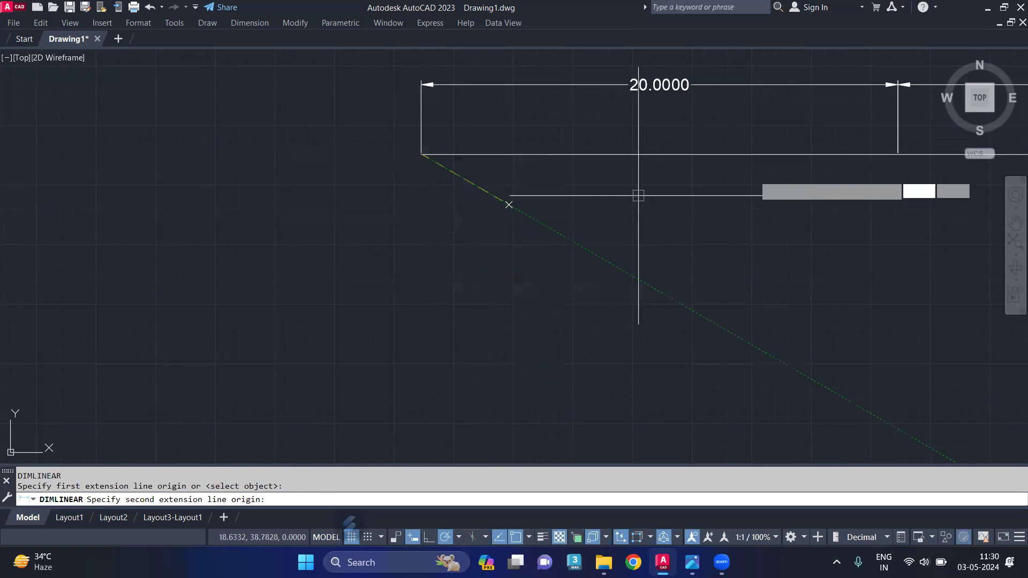
{"action": "left_click", "coordinate": [898, 155]}
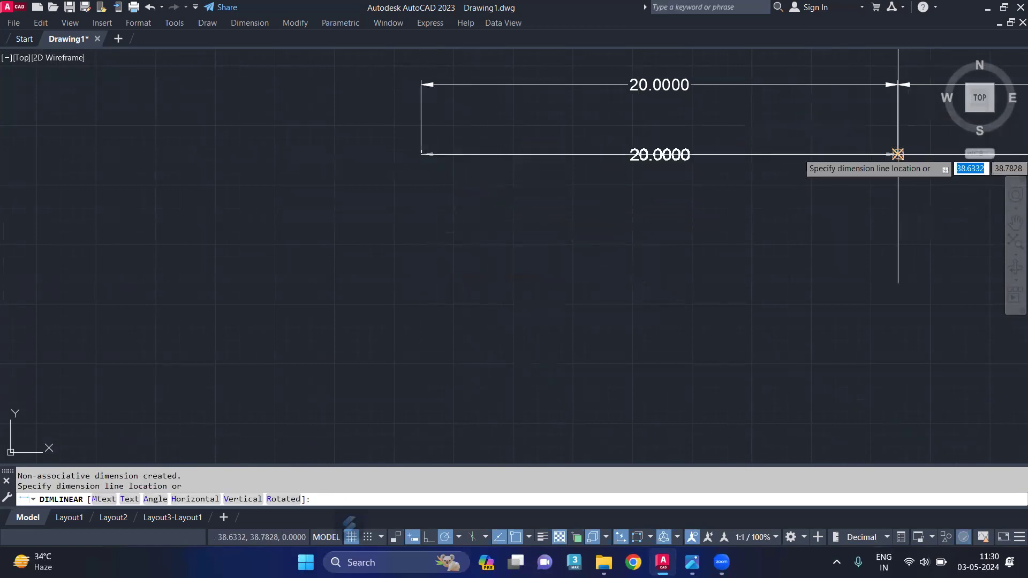
{"action": "left_click", "coordinate": [831, 185]}
Step: Start a Dimension Baseline from the lower first-segment dimension and extend it to the end of the second segment
{"action": "mouse_move", "coordinate": [638, 267]}
{"action": "middle_mouse_down"}
{"action": "mouse_move", "coordinate": [310, 236]}
{"action": "mouse_move", "coordinate": [190, 251]}
{"action": "middle_mouse_up"}
{"action": "type", "text": "d"}
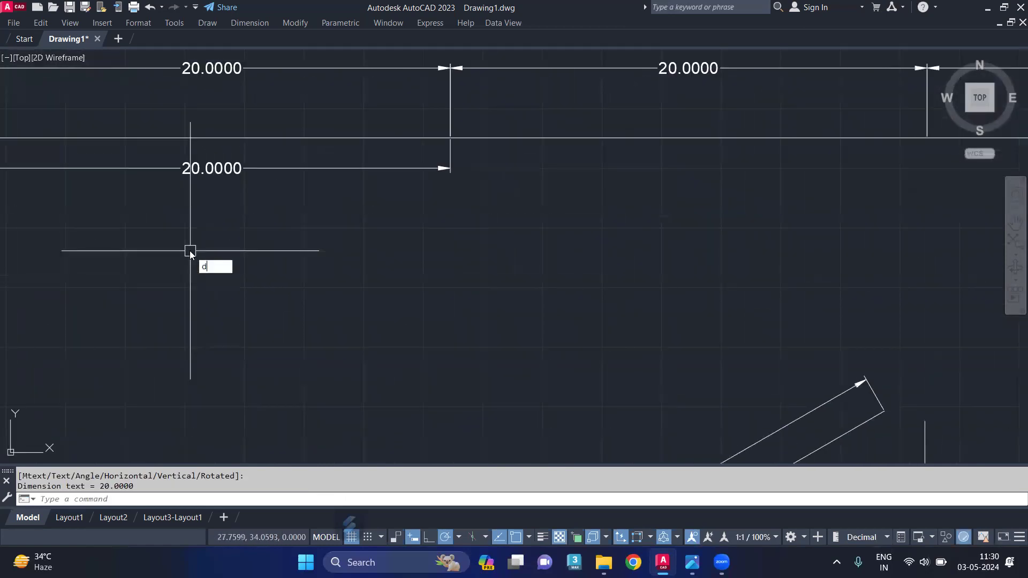
{"action": "type", "text": "cBA"}
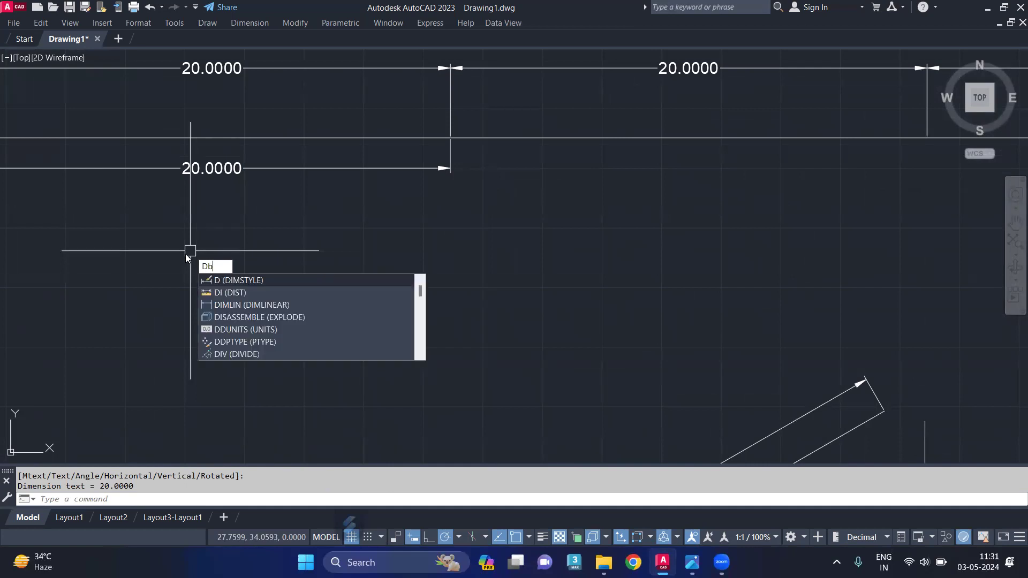
{"action": "key", "text": "Return"}
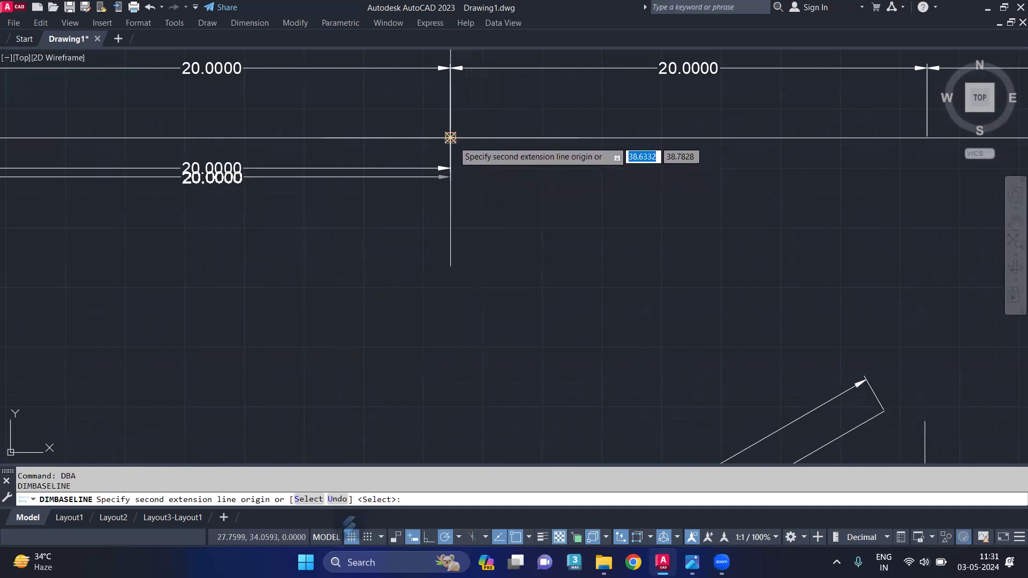
{"action": "middle_click_drag", "start_coordinate": [544, 190], "coordinate": [374, 200]}
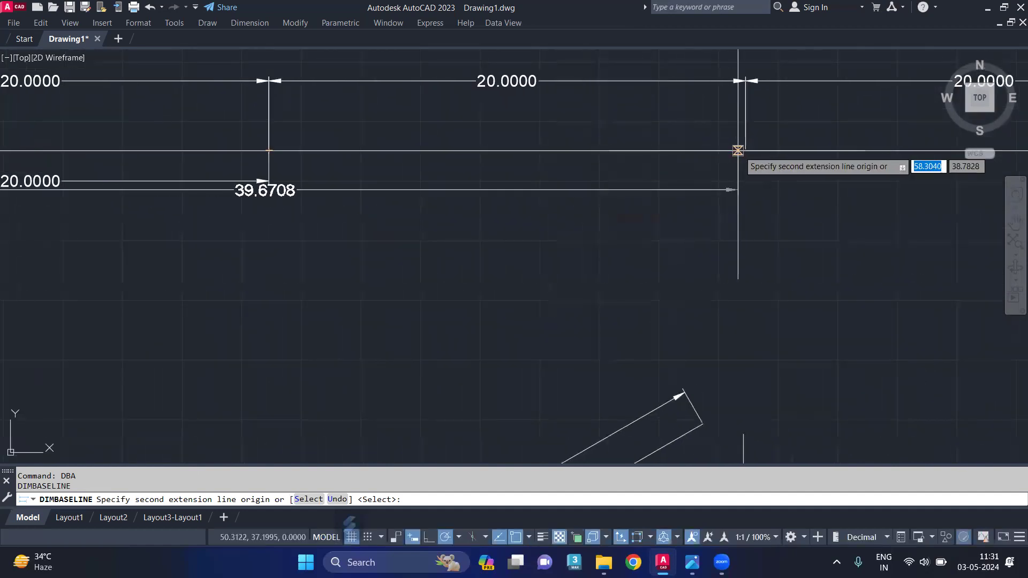
{"action": "left_click", "coordinate": [745, 150]}
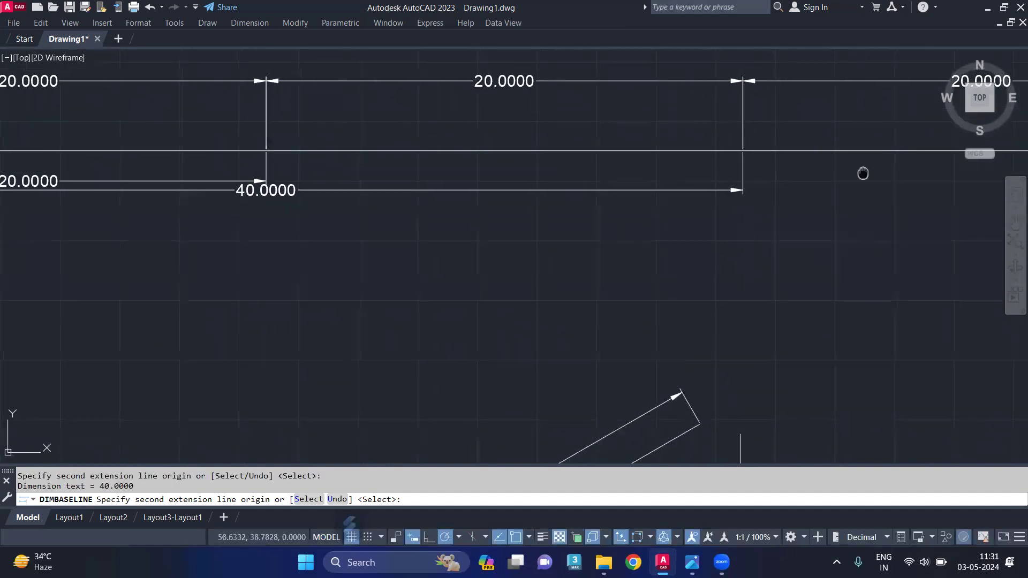
Step: Add baseline dimensions from the same origin to the ends of the third, fourth and fifth segments
{"action": "middle_click_drag", "start_coordinate": [863, 172], "coordinate": [390, 190]}
{"action": "left_click", "coordinate": [627, 168]}
{"action": "middle_click_drag", "start_coordinate": [626, 167], "coordinate": [124, 195]}
{"action": "left_click", "coordinate": [510, 180]}
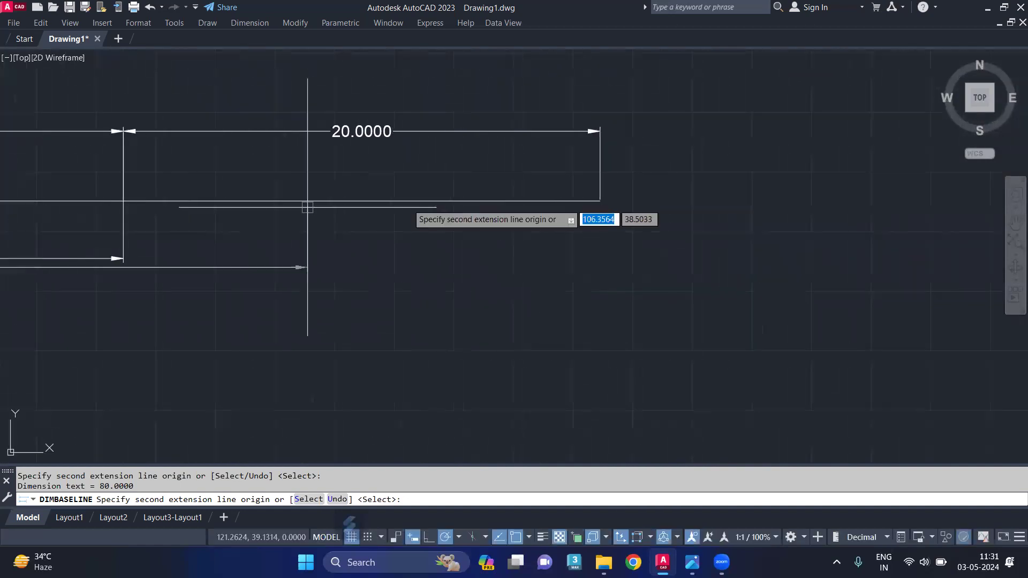
{"action": "left_click", "coordinate": [600, 192]}
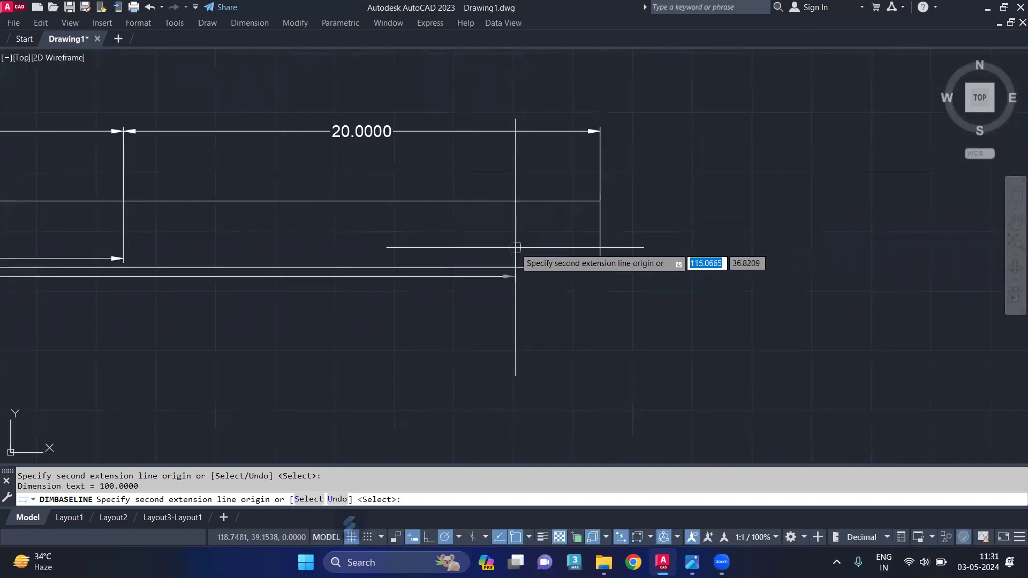
{"action": "key", "text": "Return"}
{"action": "scroll", "coordinate": [284, 255], "scroll_direction": "down", "scroll_amount": 4}
{"action": "middle_click_drag", "start_coordinate": [6, 273], "coordinate": [231, 306]}
{"action": "middle_click_drag", "start_coordinate": [85, 306], "coordinate": [212, 297]}
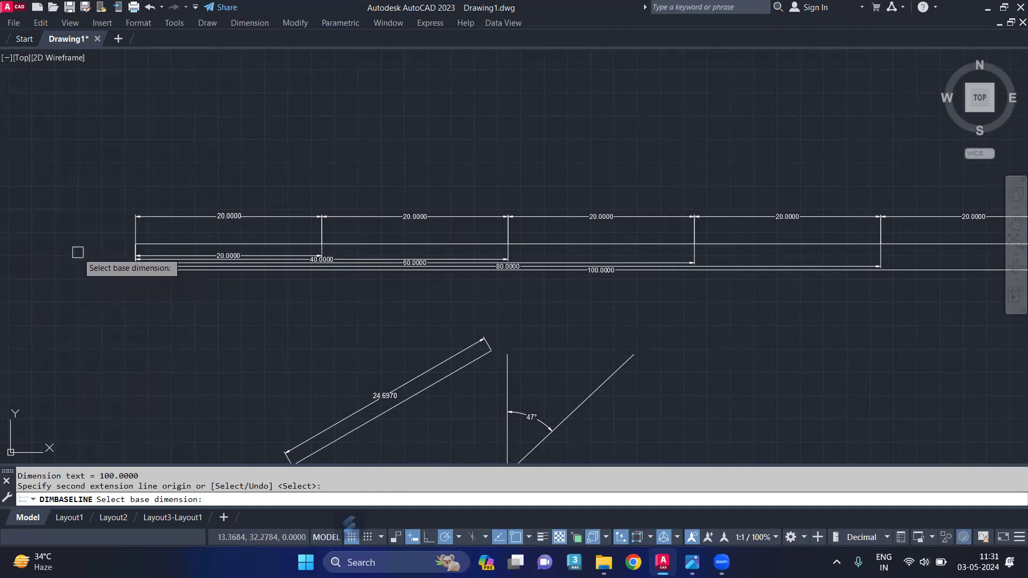
{"action": "scroll", "coordinate": [231, 284], "scroll_direction": "down", "scroll_amount": 2}
{"action": "key", "text": "Return"}
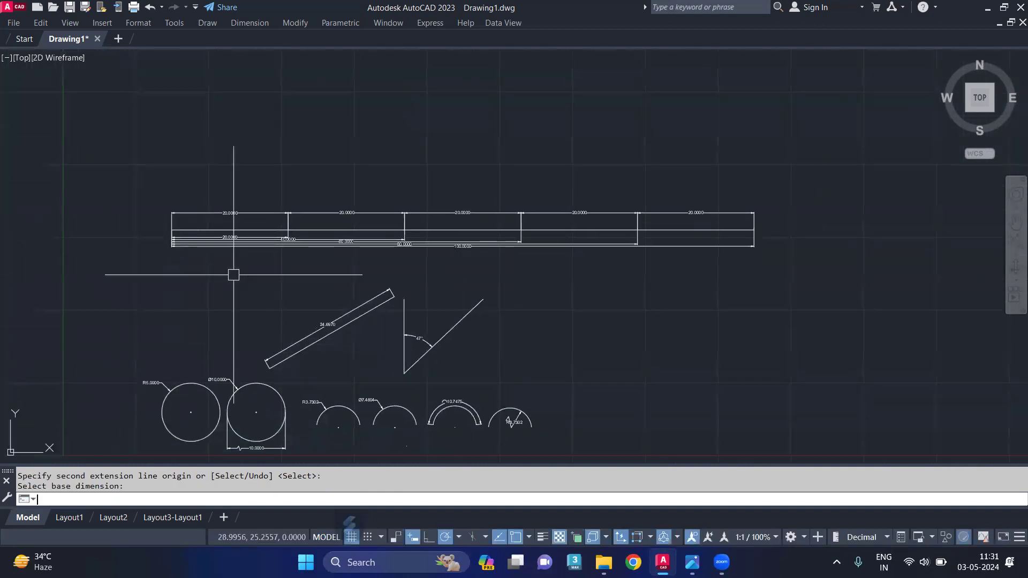
Step: Erase the first-segment dimension and all the baseline dimensions below the line row
{"action": "left_click", "coordinate": [772, 245]}
{"action": "left_click", "coordinate": [138, 252]}
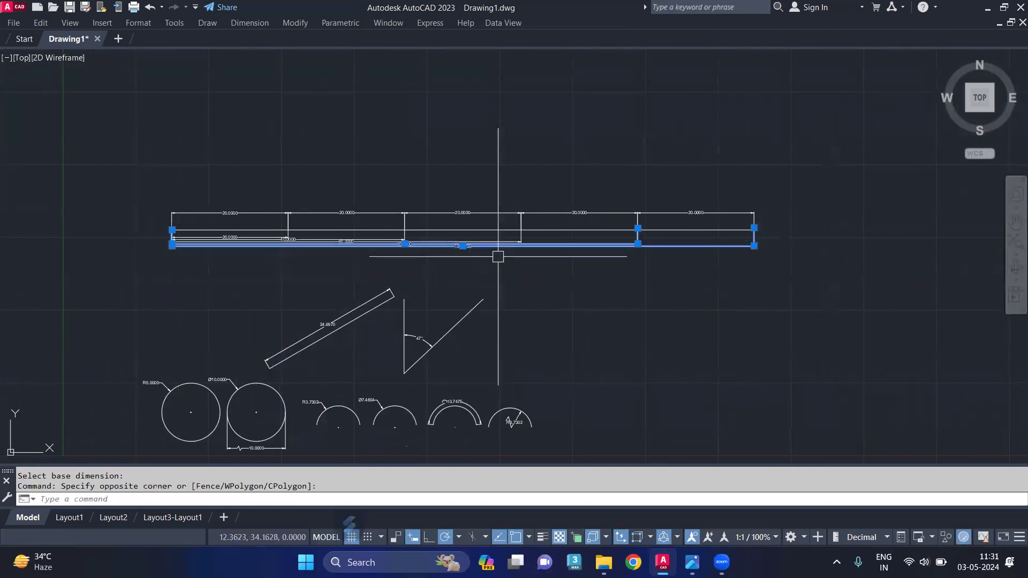
{"action": "left_click", "coordinate": [765, 236]}
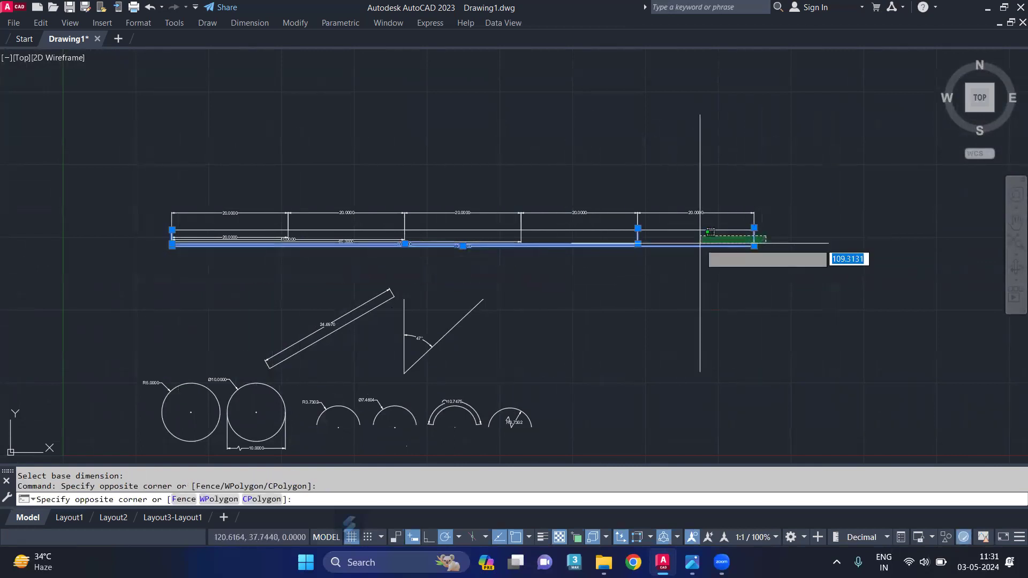
{"action": "left_click", "coordinate": [137, 274]}
{"action": "key", "text": "Delete"}
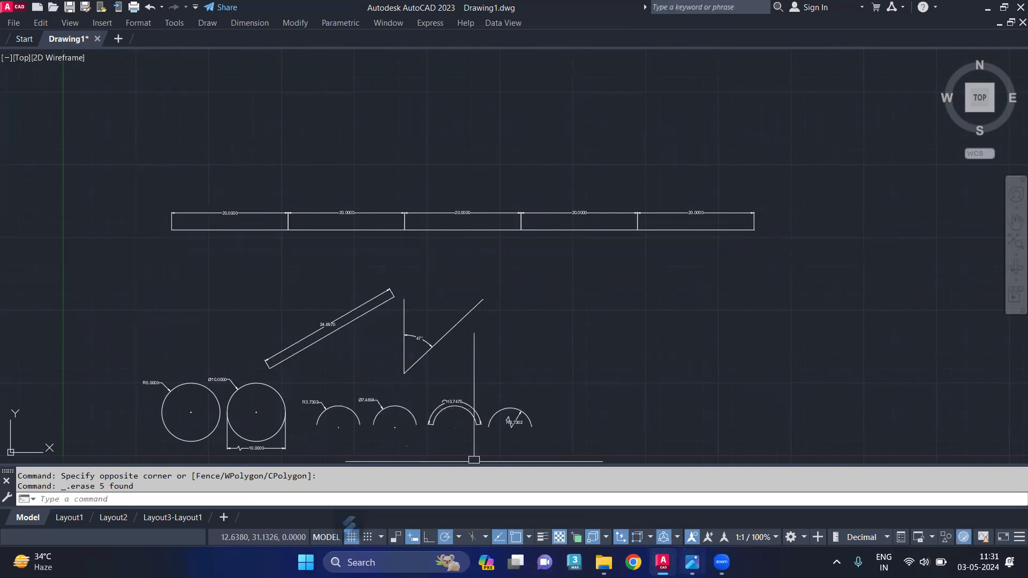
Step: Switch to the image viewer and examine the reference pictures of dimension commands, dimension parts and dimension types, ending with dimension1.gif
{"action": "mouse_move", "coordinate": [693, 562]}
{"action": "left_click", "coordinate": [690, 493]}
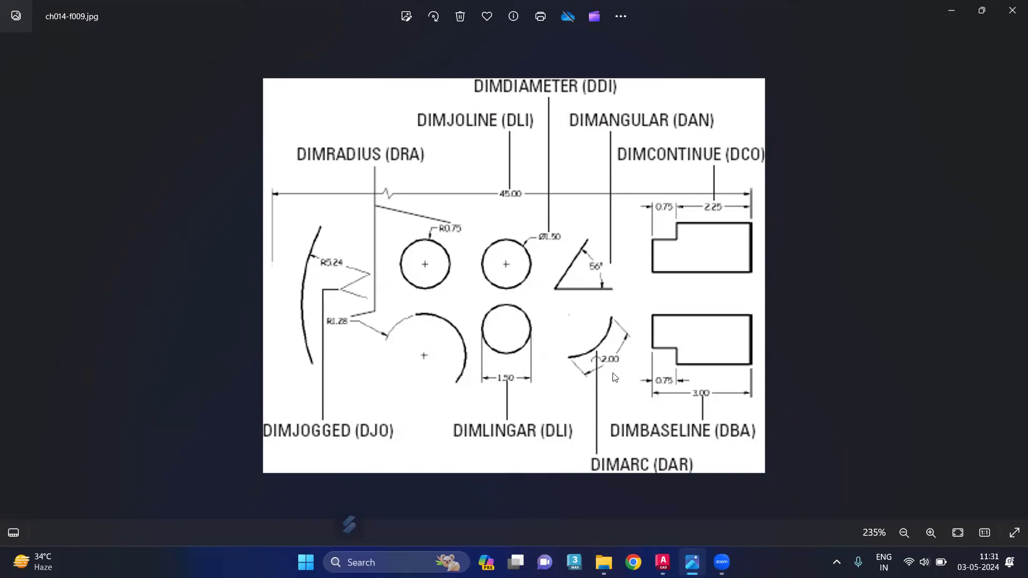
{"action": "left_click", "coordinate": [1014, 276]}
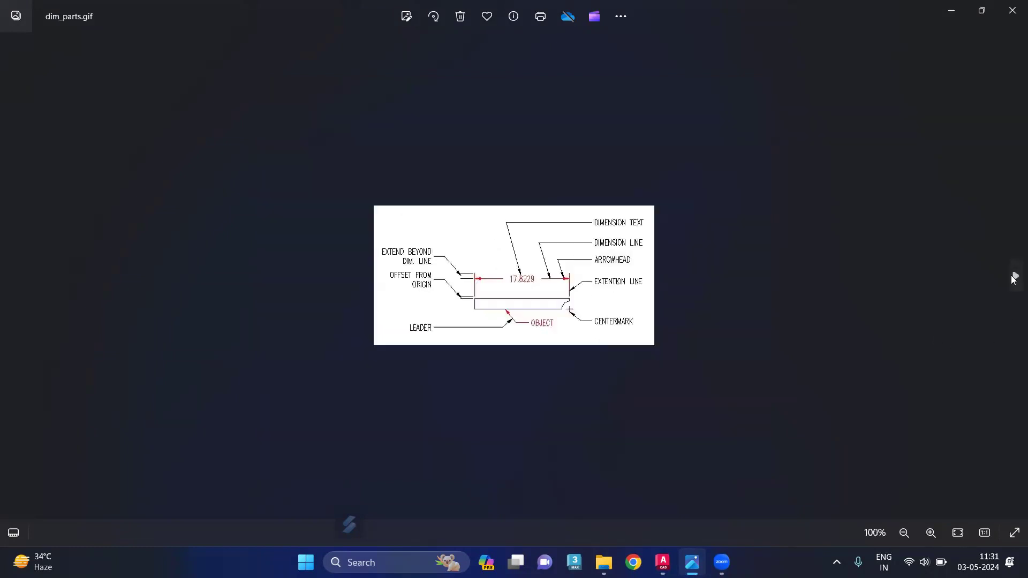
{"action": "scroll", "coordinate": [492, 289], "scroll_direction": "up", "scroll_amount": 5}
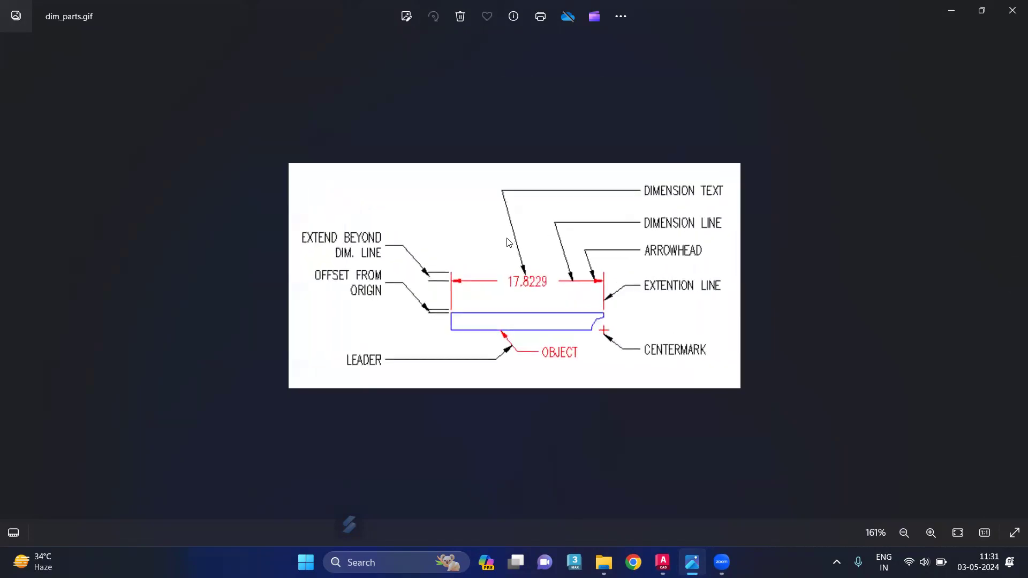
{"action": "scroll", "coordinate": [526, 230], "scroll_direction": "up", "scroll_amount": 1}
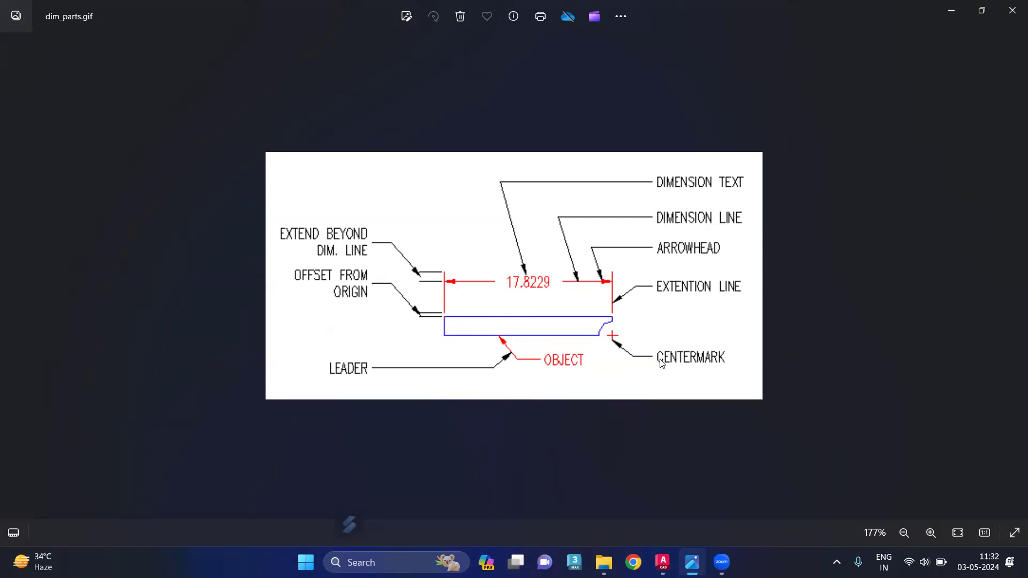
{"action": "left_click", "coordinate": [1015, 276]}
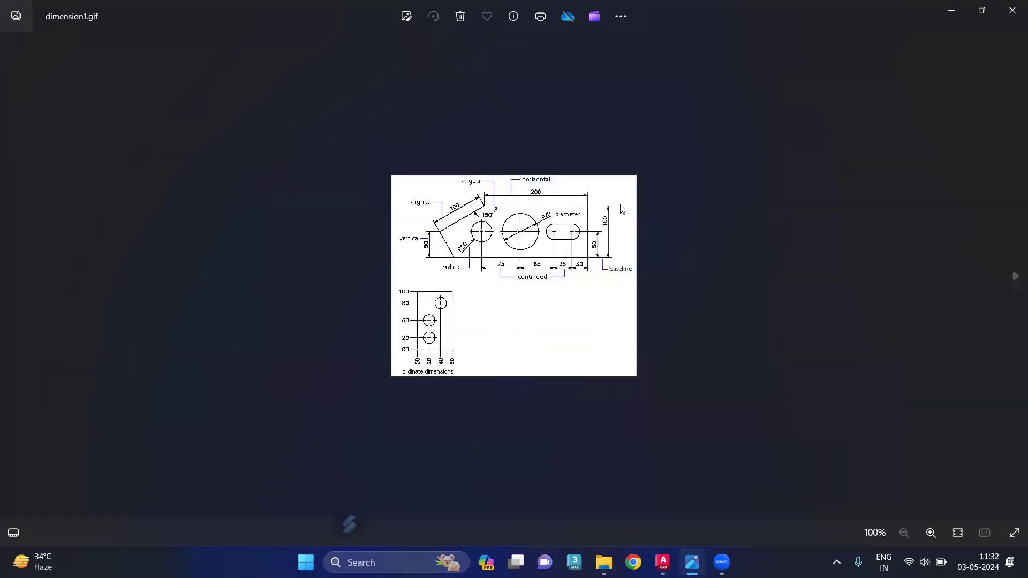
{"action": "scroll", "coordinate": [524, 153], "scroll_direction": "up", "scroll_amount": 1}
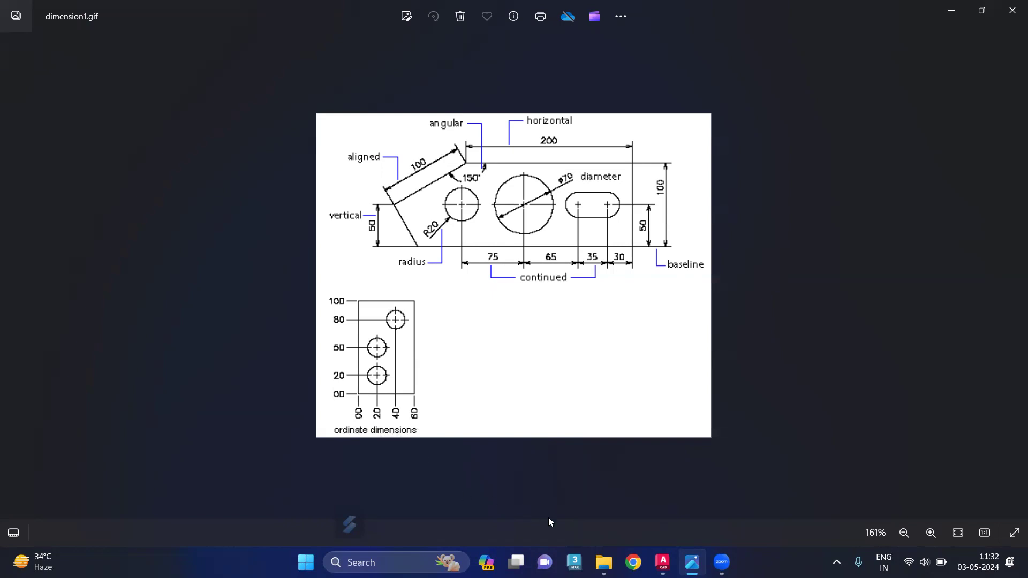
Step: Switch back to AutoCAD and draw a rectangle 50 long and 10 wide below the line row's right end
{"action": "left_click", "coordinate": [662, 562]}
{"action": "scroll", "coordinate": [578, 302], "scroll_direction": "down", "scroll_amount": 1}
{"action": "middle_click_drag", "start_coordinate": [670, 314], "coordinate": [494, 316]}
{"action": "scroll", "coordinate": [493, 316], "scroll_direction": "up", "scroll_amount": 1}
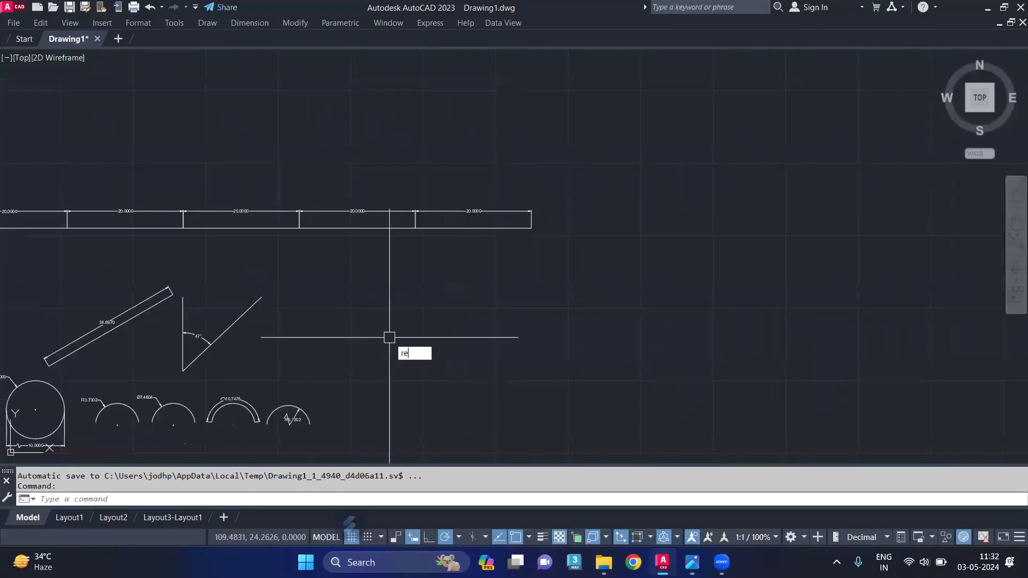
{"action": "key", "text": "Return"}
{"action": "left_click", "coordinate": [366, 367]}
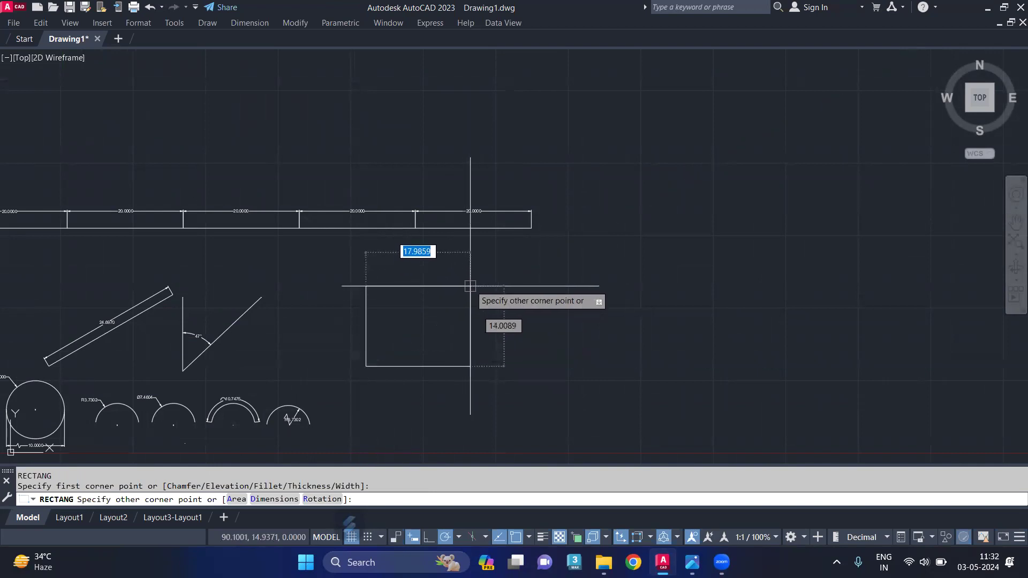
{"action": "type", "text": "d"}
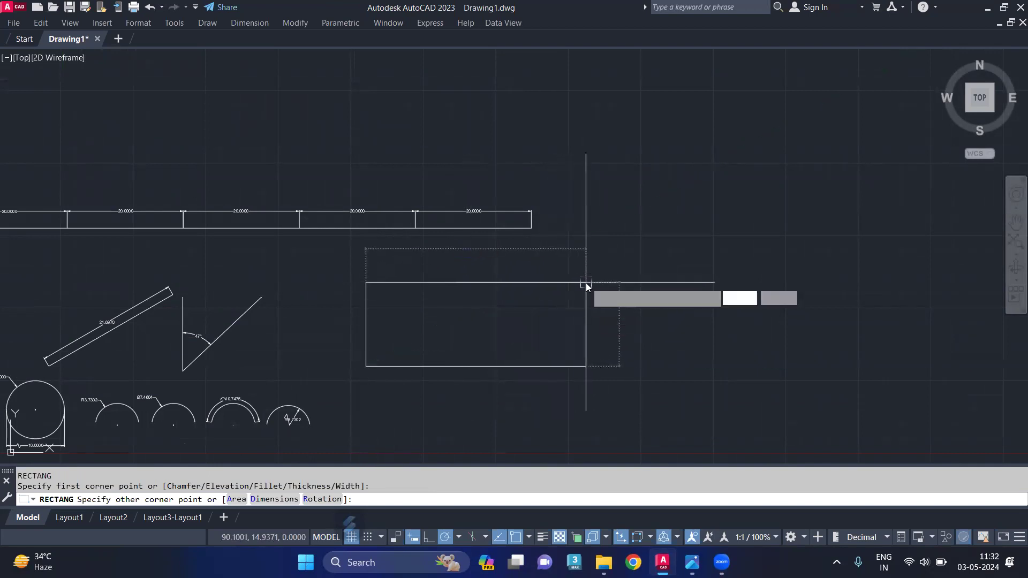
{"action": "key", "text": "Return"}
{"action": "key", "text": "Return"}
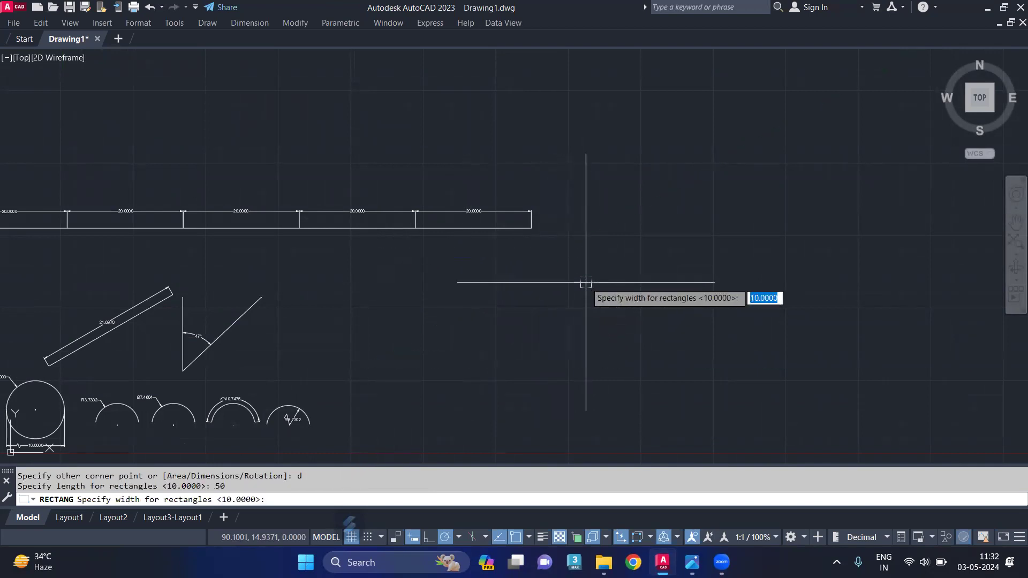
{"action": "key", "text": "Return"}
{"action": "left_click", "coordinate": [606, 278]}
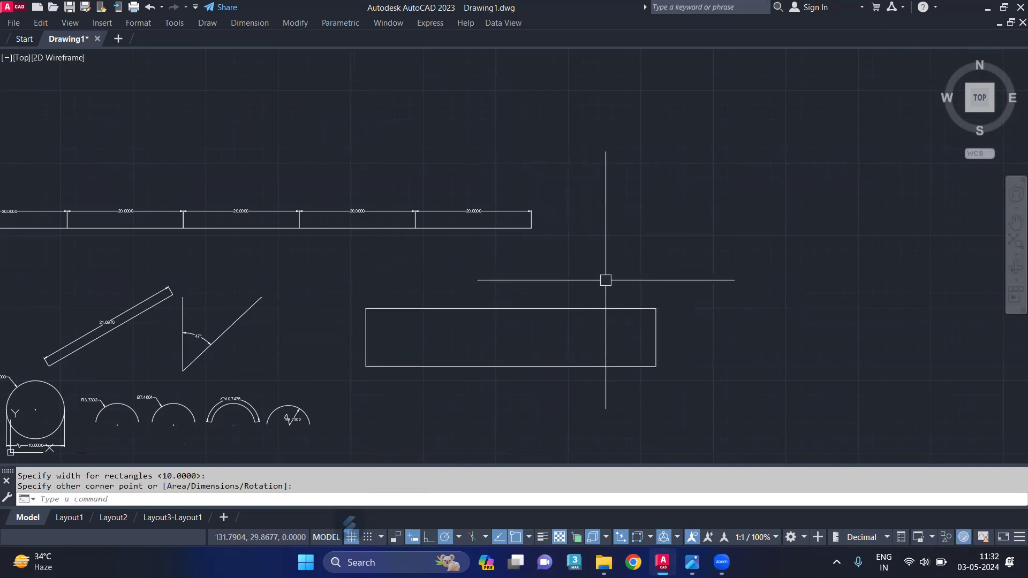
{"action": "scroll", "coordinate": [384, 356], "scroll_direction": "up", "scroll_amount": 2}
{"action": "type", "text": "l"}
{"action": "key", "text": "Return"}
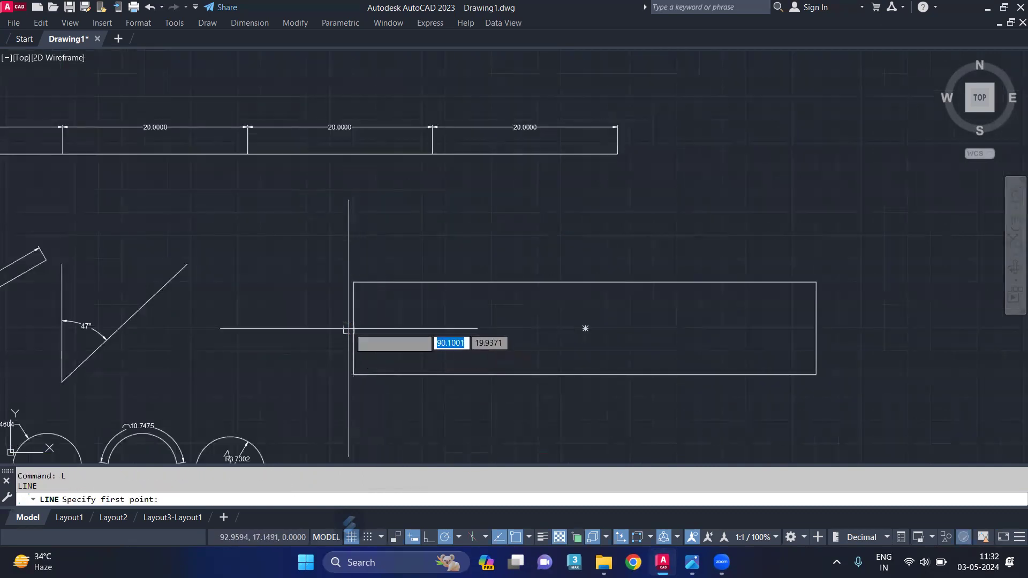
{"action": "left_click", "coordinate": [354, 328]}
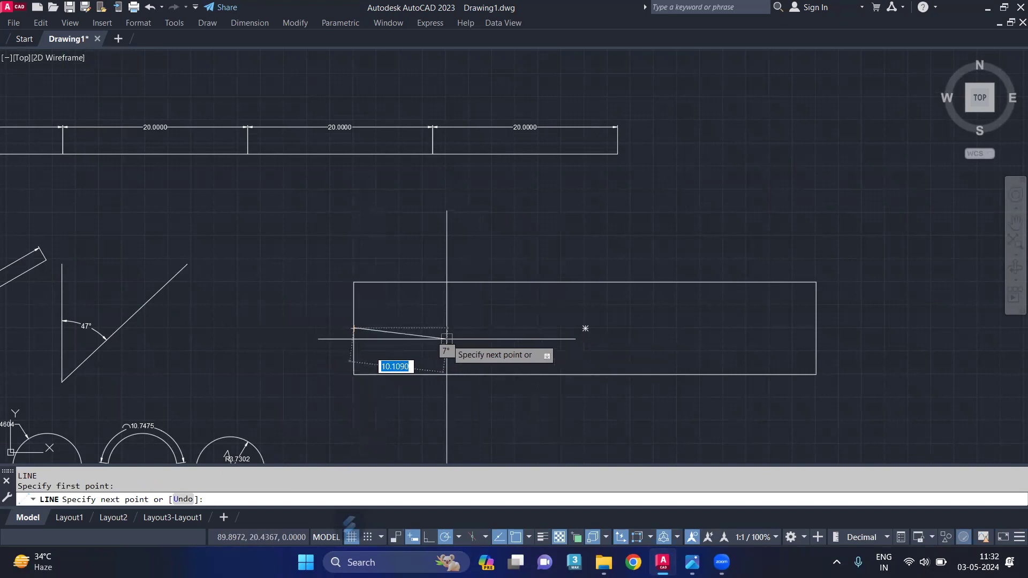
{"action": "key", "text": "Escape"}
Step: Draw a horizontal line from the midpoint of the rectangle's left edge to the rectangle's centre
{"action": "key", "text": "Return"}
{"action": "left_click", "coordinate": [355, 328]}
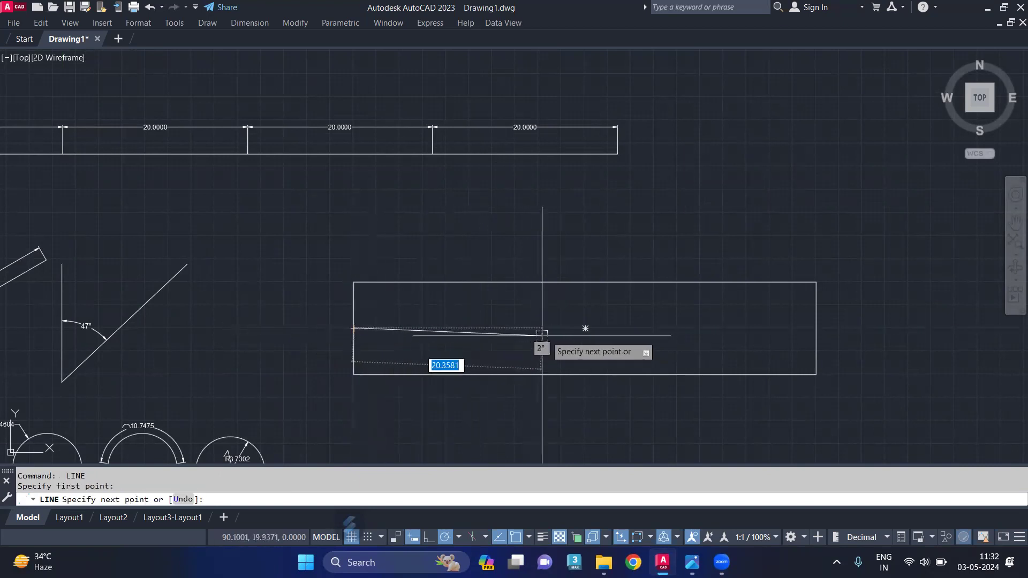
{"action": "left_click", "coordinate": [585, 328]}
{"action": "key", "text": "Return"}
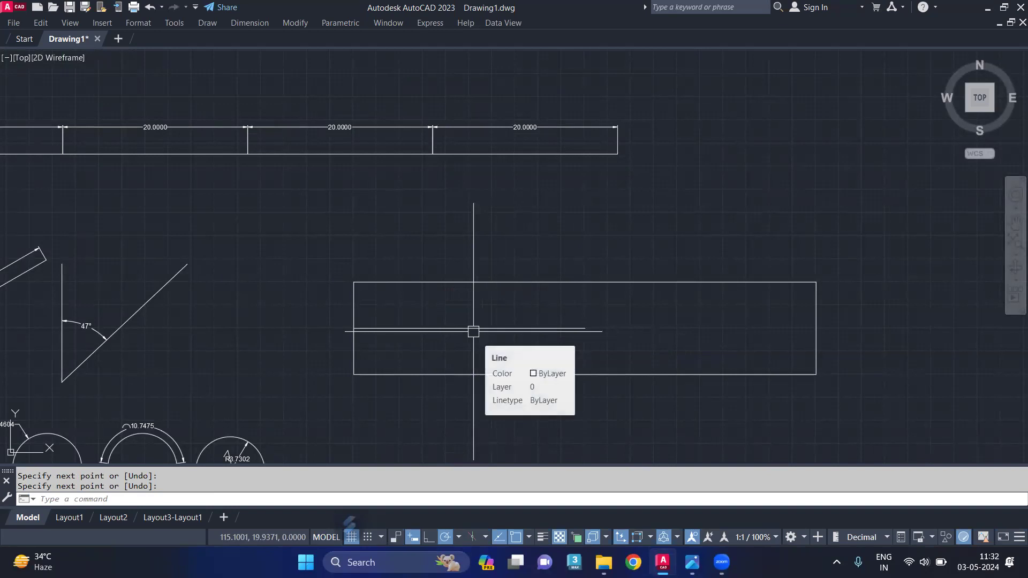
Step: Draw a circle of radius 2 centred midway (mtp) between the centreline's midpoint and the rectangle's left edge midpoint
{"action": "type", "text": "c"}
{"action": "key", "text": "Return"}
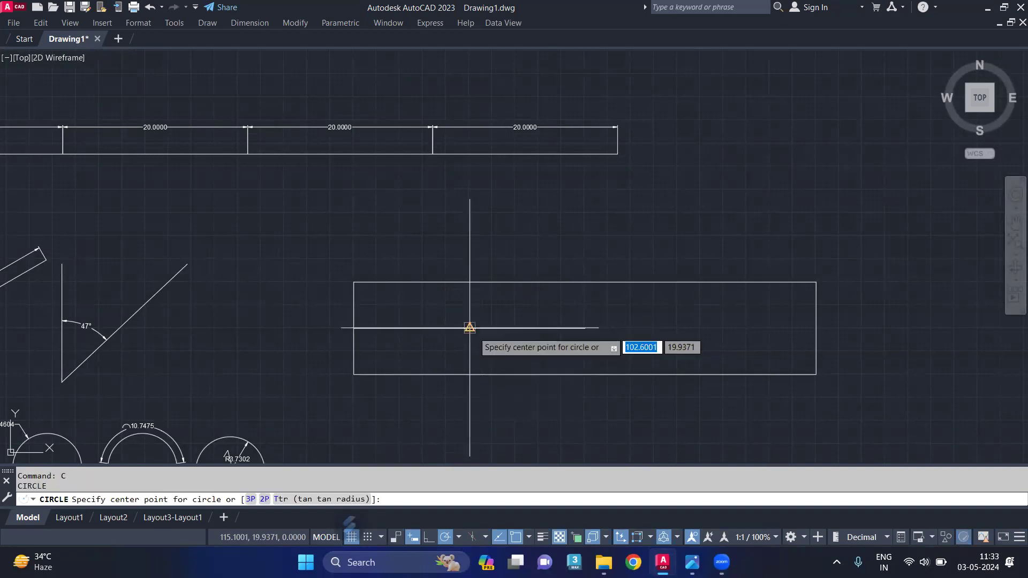
{"action": "type", "text": "mtp"}
{"action": "key", "text": "Return"}
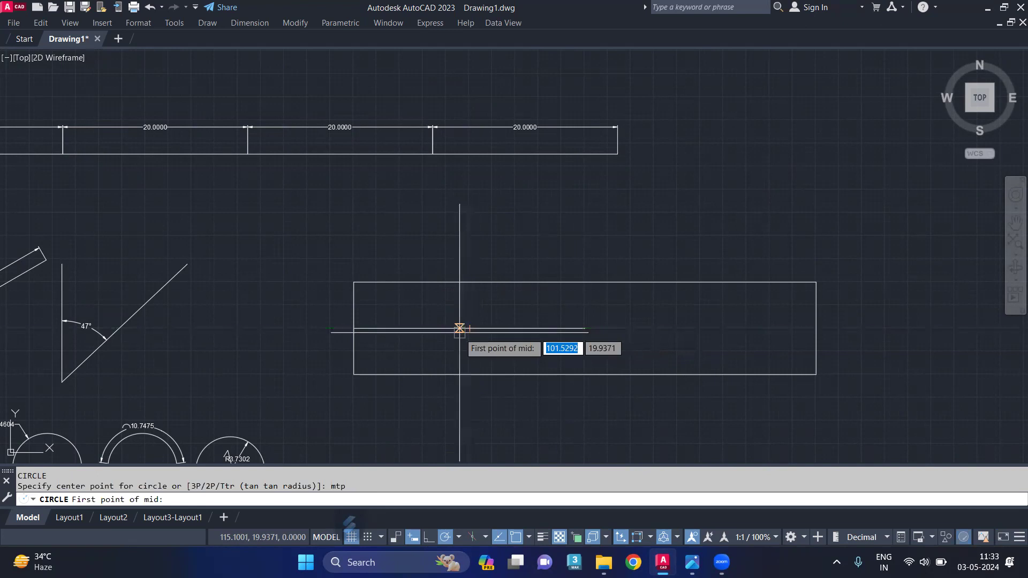
{"action": "left_click", "coordinate": [469, 329]}
{"action": "left_click", "coordinate": [354, 328]}
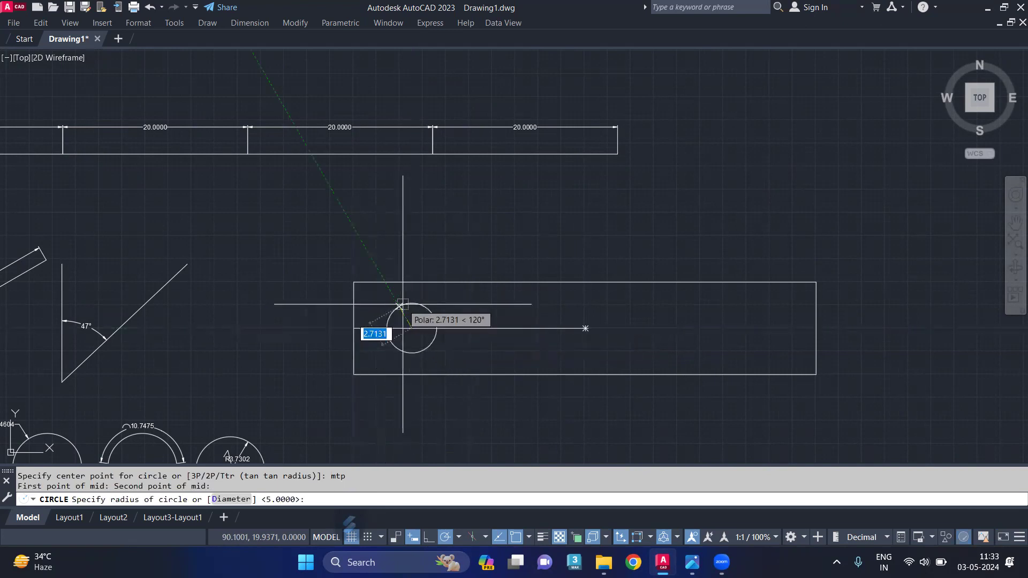
{"action": "type", "text": "2"}
{"action": "key", "text": "Return"}
Step: Copy the circle five times along the centreline from the left edge's midpoint, snapping to successive circles' right quadrants and the rectangle's centre for the third copy
{"action": "left_click", "coordinate": [426, 316]}
{"action": "type", "text": "co"}
{"action": "key", "text": "Return"}
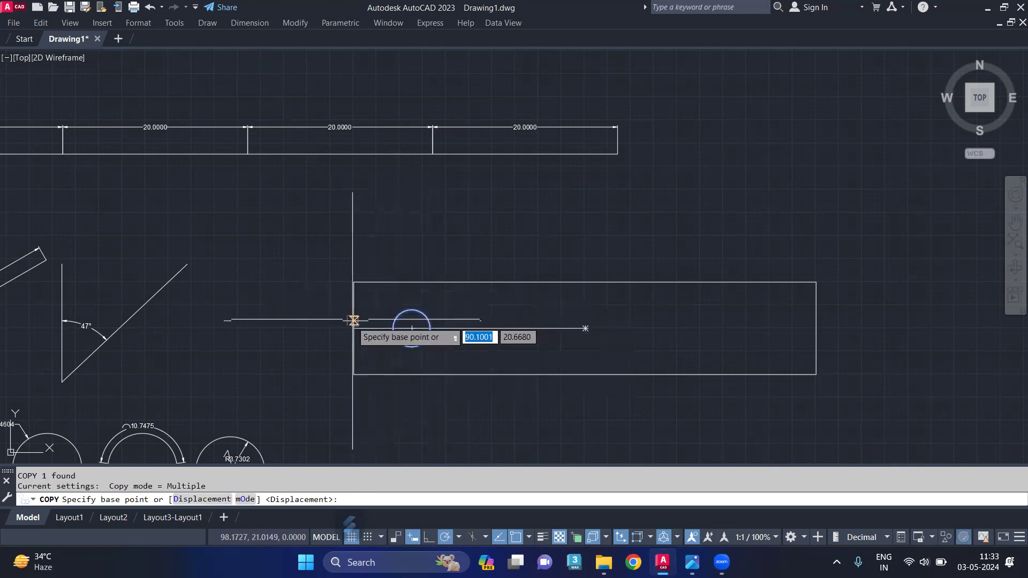
{"action": "left_click", "coordinate": [354, 328]}
{"action": "left_click", "coordinate": [430, 328]}
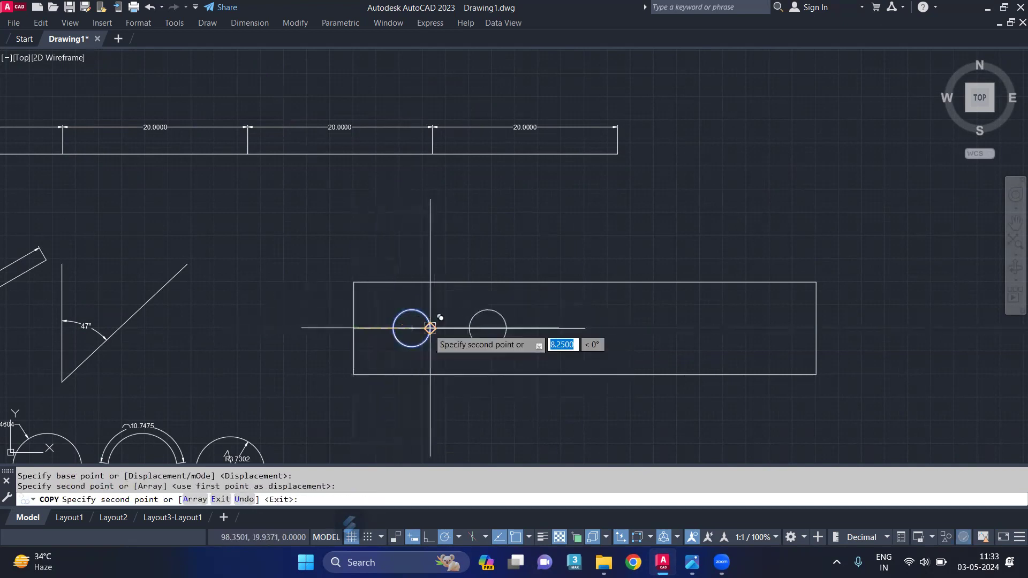
{"action": "left_click", "coordinate": [507, 328]}
{"action": "left_click", "coordinate": [585, 328]}
{"action": "left_click", "coordinate": [661, 328]}
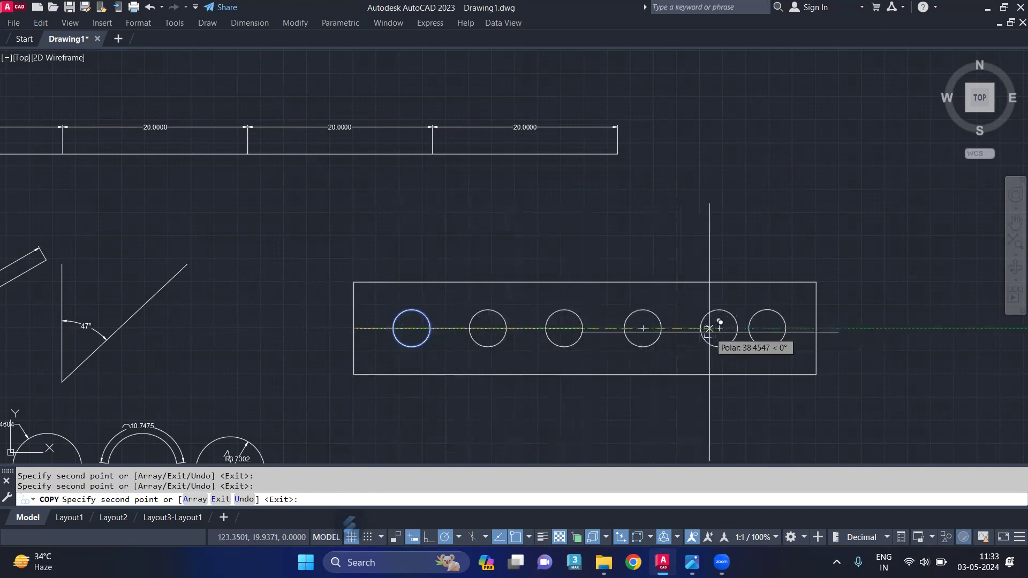
{"action": "left_click", "coordinate": [737, 328]}
{"action": "key", "text": "Return"}
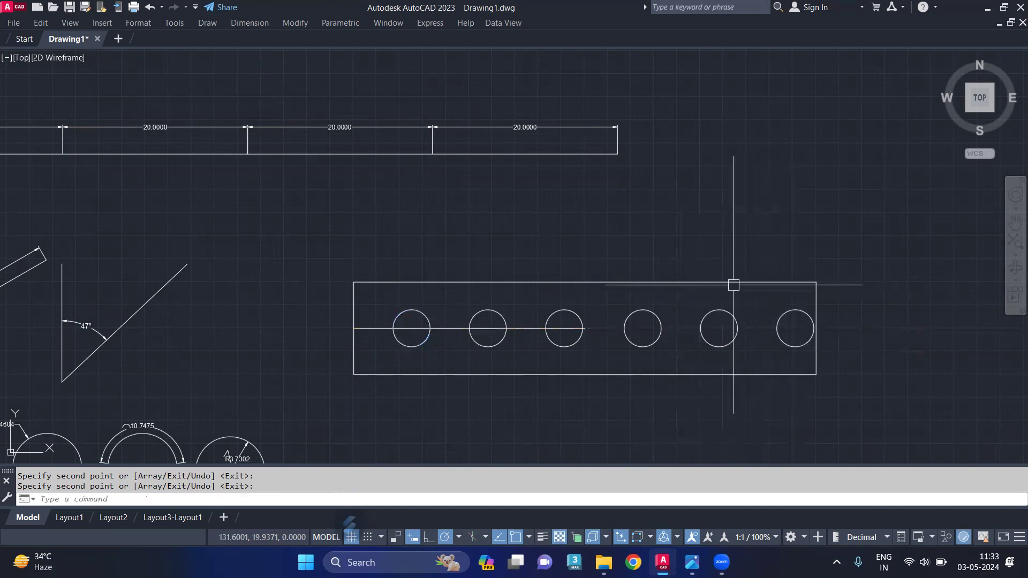
Step: Delete the circle nearest the rectangle's right edge and the horizontal centreline running through the circles
{"action": "left_click", "coordinate": [799, 318]}
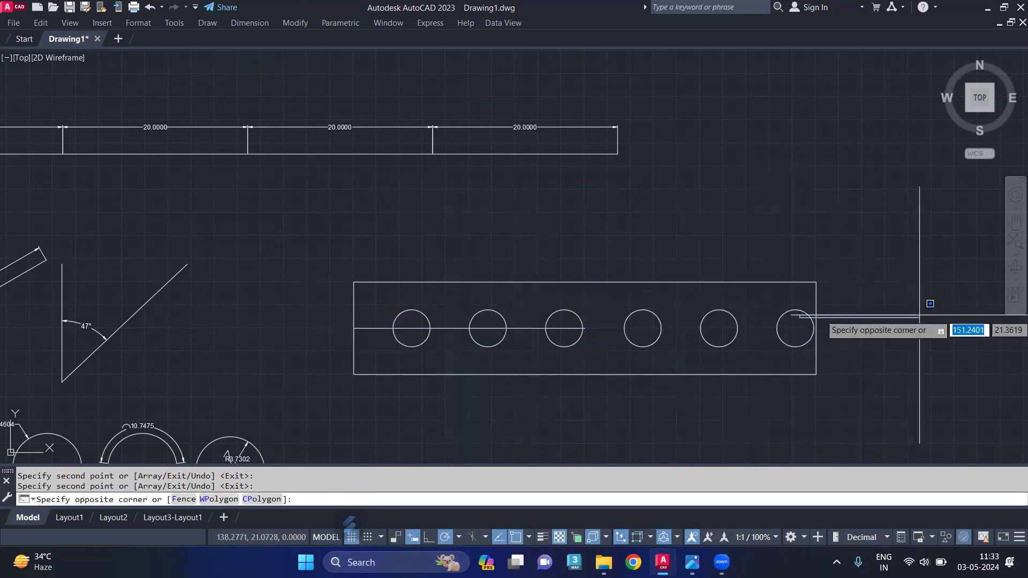
{"action": "left_click", "coordinate": [778, 343]}
{"action": "key", "text": "Delete"}
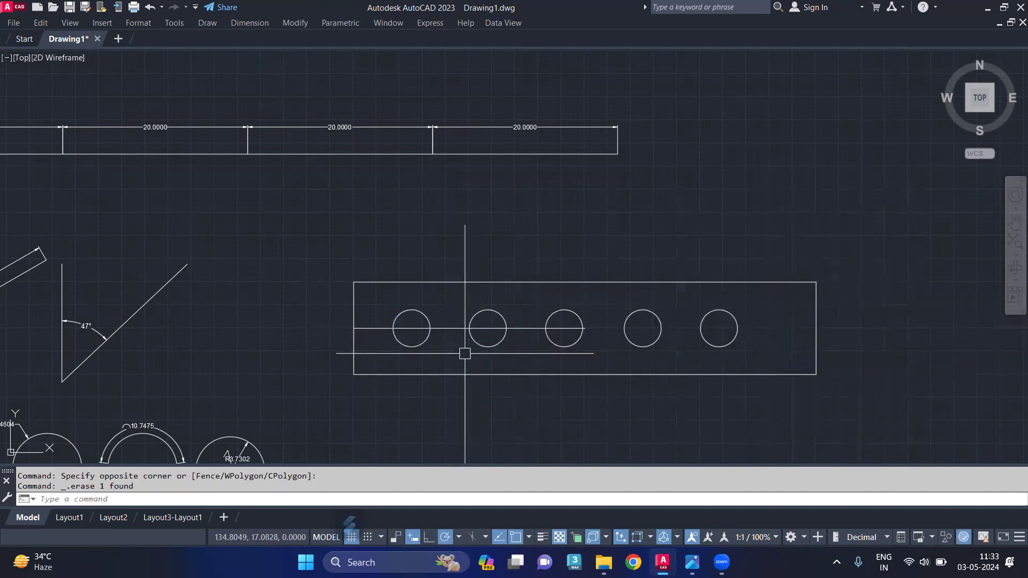
{"action": "left_click", "coordinate": [522, 329]}
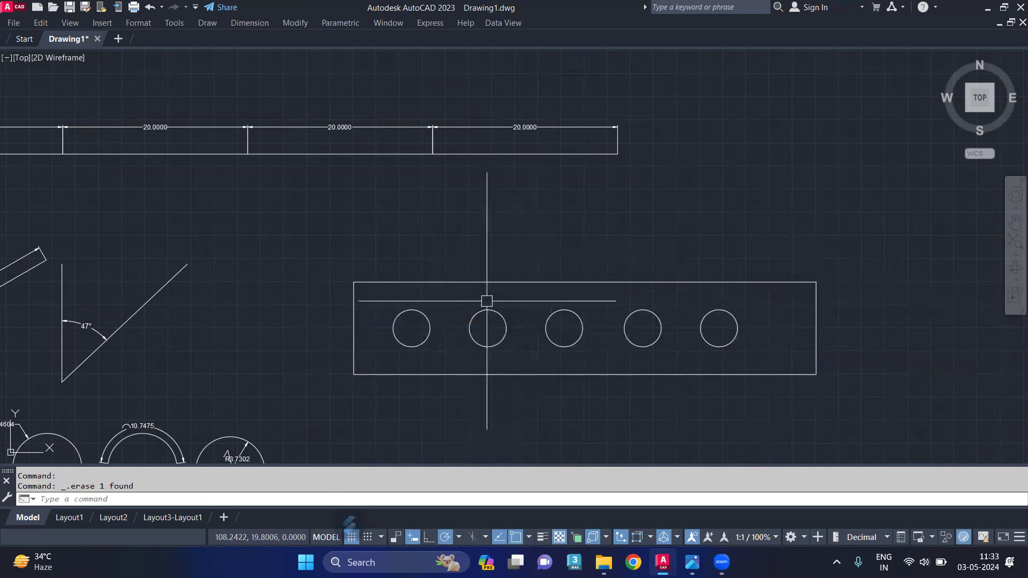
Step: Add an ordinate dimension at the first circle's centre, with its leader running about 7.8 units straight down past the rectangle
{"action": "type", "text": "dim"}
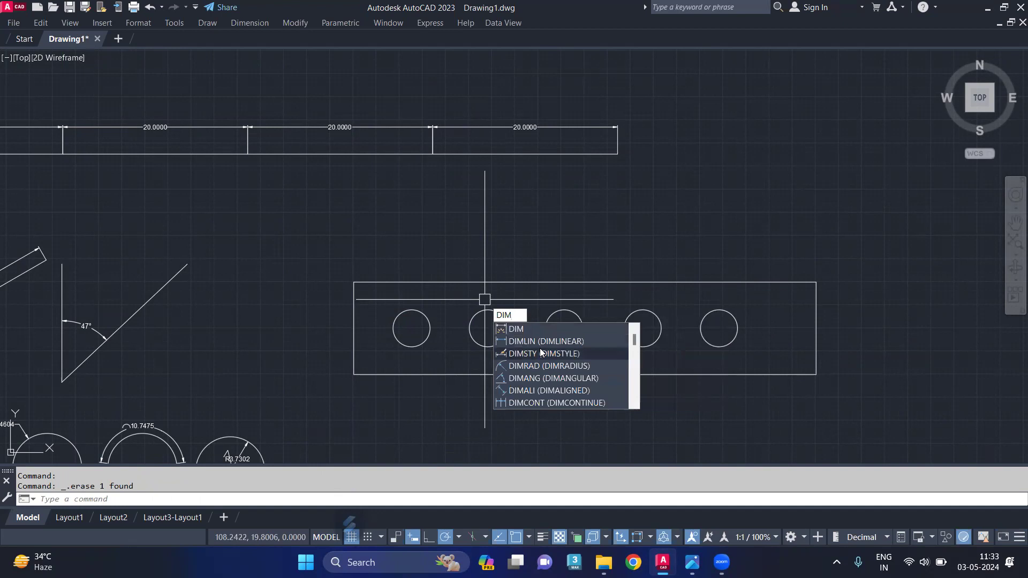
{"action": "type", "text": "ORD"}
{"action": "left_click", "coordinate": [537, 330]}
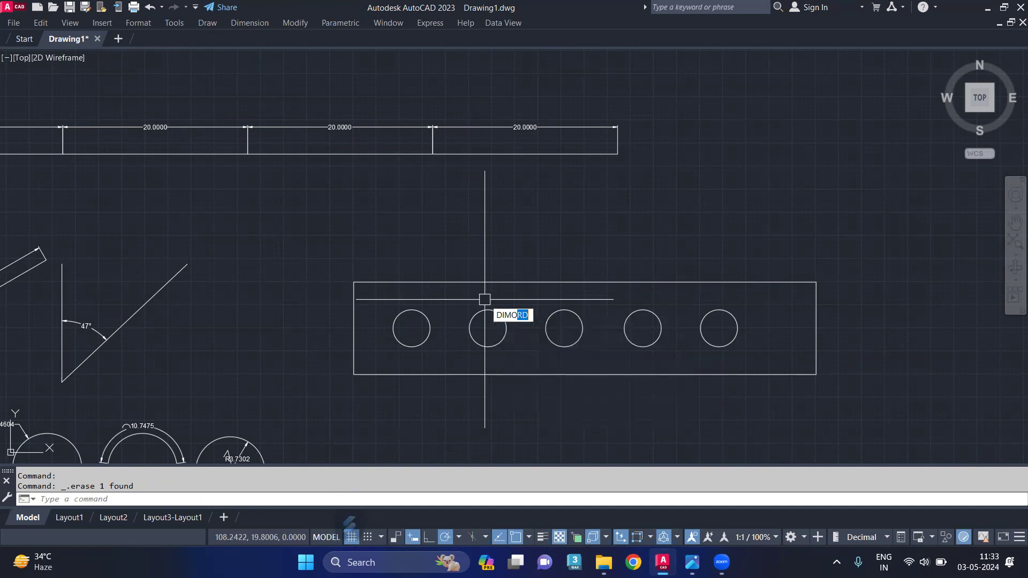
{"action": "scroll", "coordinate": [411, 334], "scroll_direction": "up", "scroll_amount": 2}
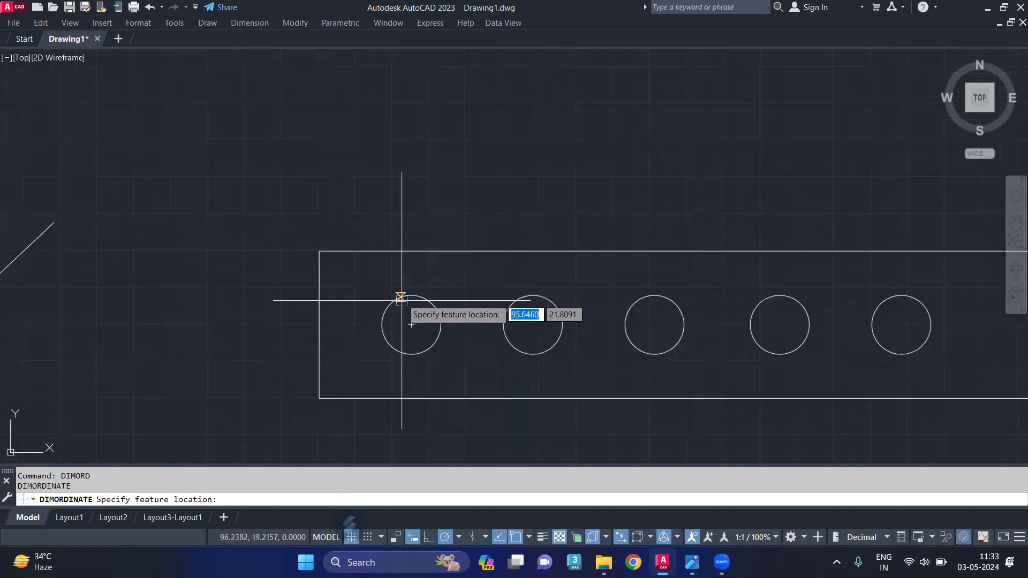
{"action": "left_click", "coordinate": [411, 324]}
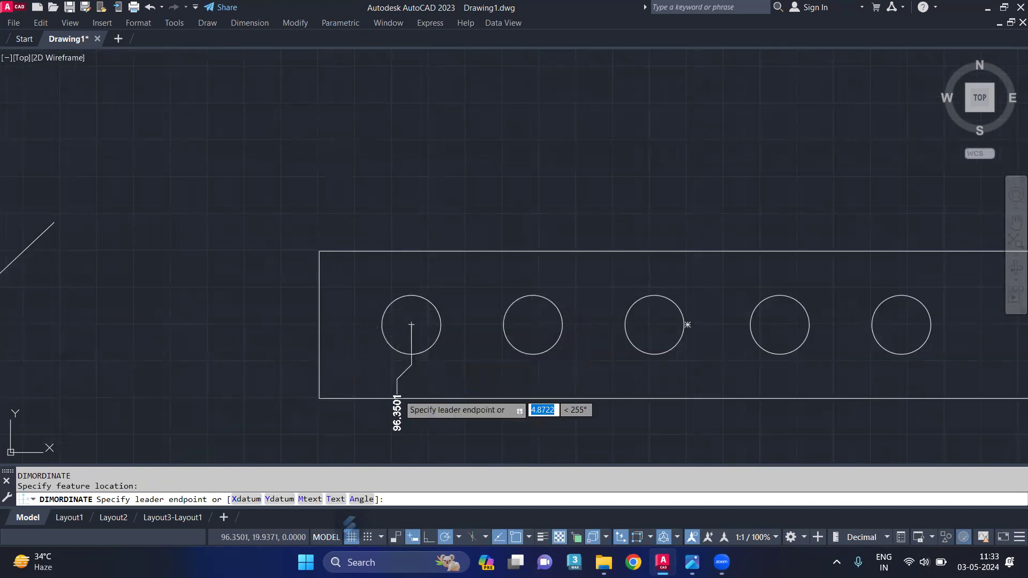
{"action": "middle_click_drag", "start_coordinate": [411, 428], "coordinate": [420, 361]}
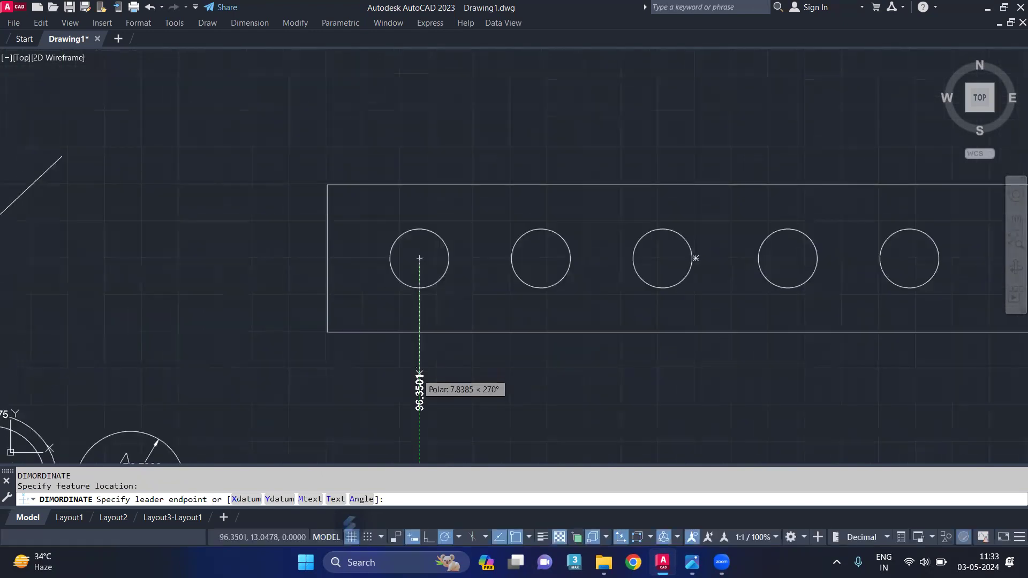
{"action": "left_click", "coordinate": [419, 374]}
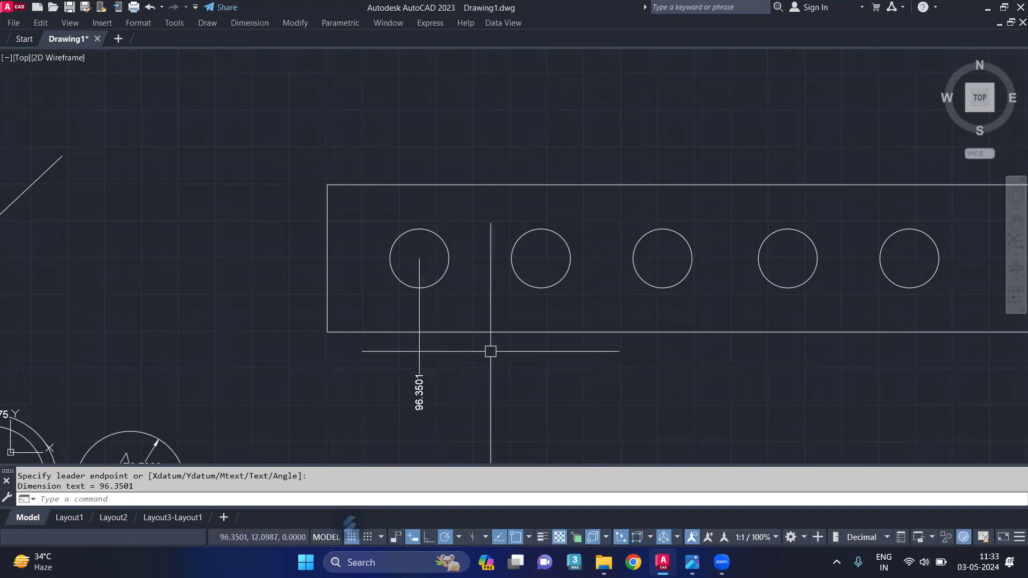
Step: Add ordinate dimensions at the second and third circles' centres, with leaders about 7 units long running straight down
{"action": "key", "text": "Return"}
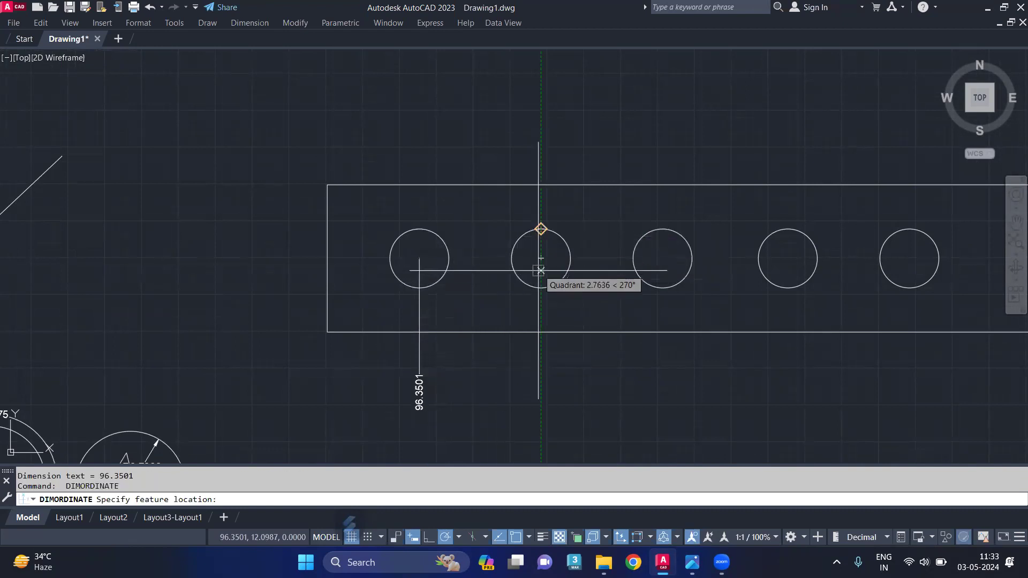
{"action": "left_click", "coordinate": [541, 258]}
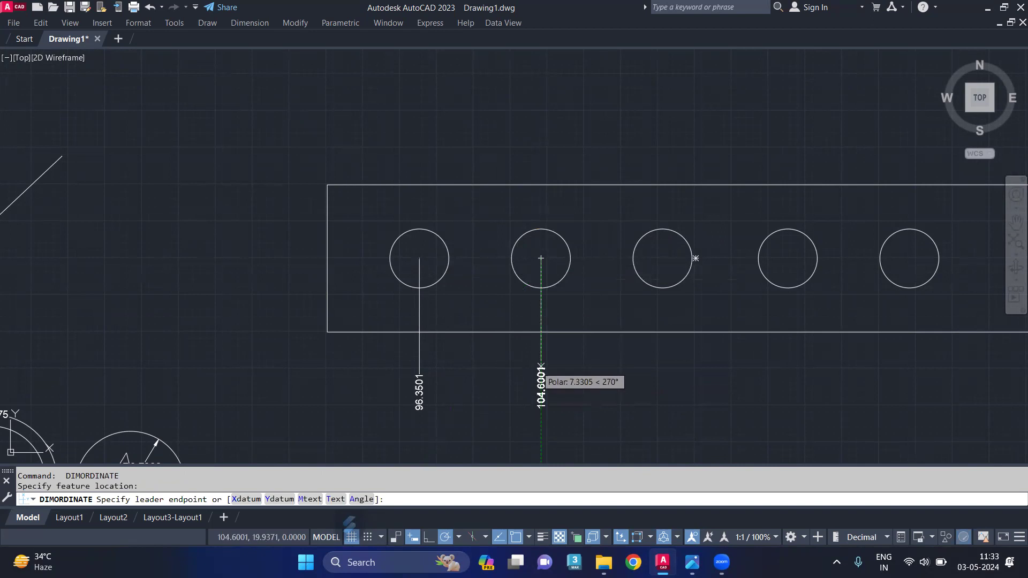
{"action": "left_click", "coordinate": [541, 367]}
{"action": "middle_click_drag", "start_coordinate": [714, 369], "coordinate": [609, 352]}
{"action": "key", "text": "Return"}
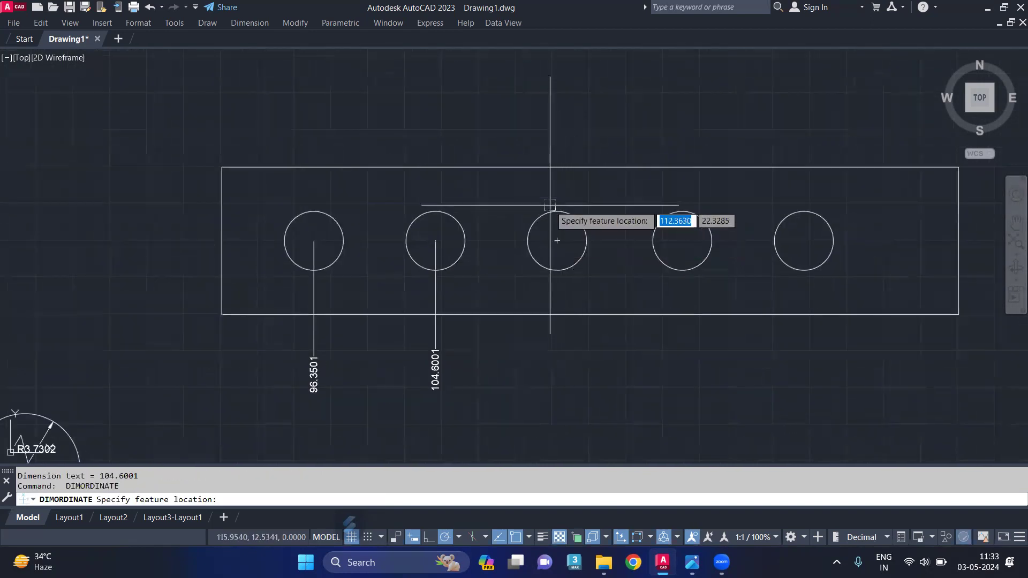
{"action": "left_click", "coordinate": [557, 241]}
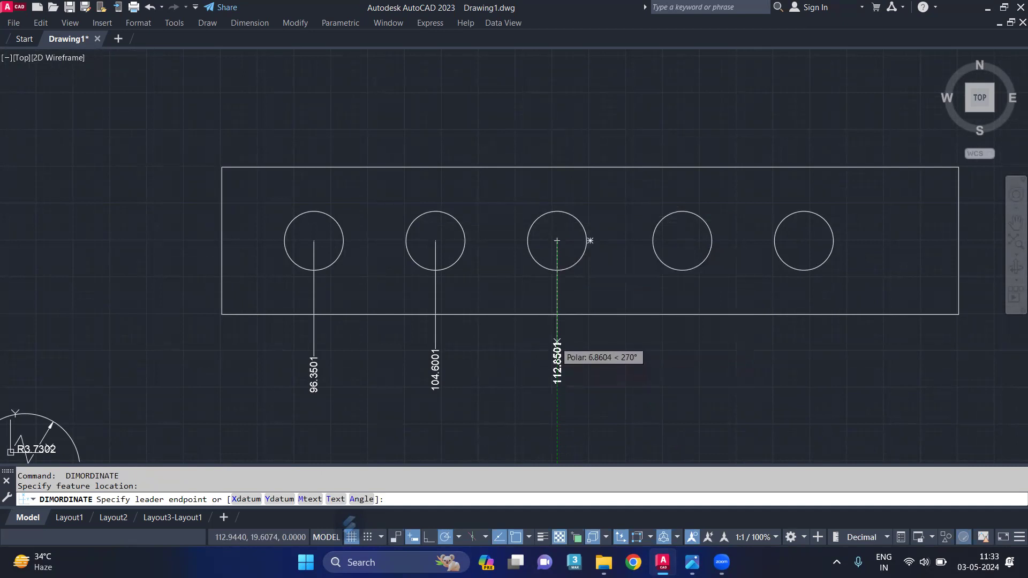
{"action": "left_click", "coordinate": [557, 341]}
Step: Add ordinate dimensions at the fourth and fifth circles' centres, with leaders about 7.6 units long running straight down
{"action": "key", "text": "Return"}
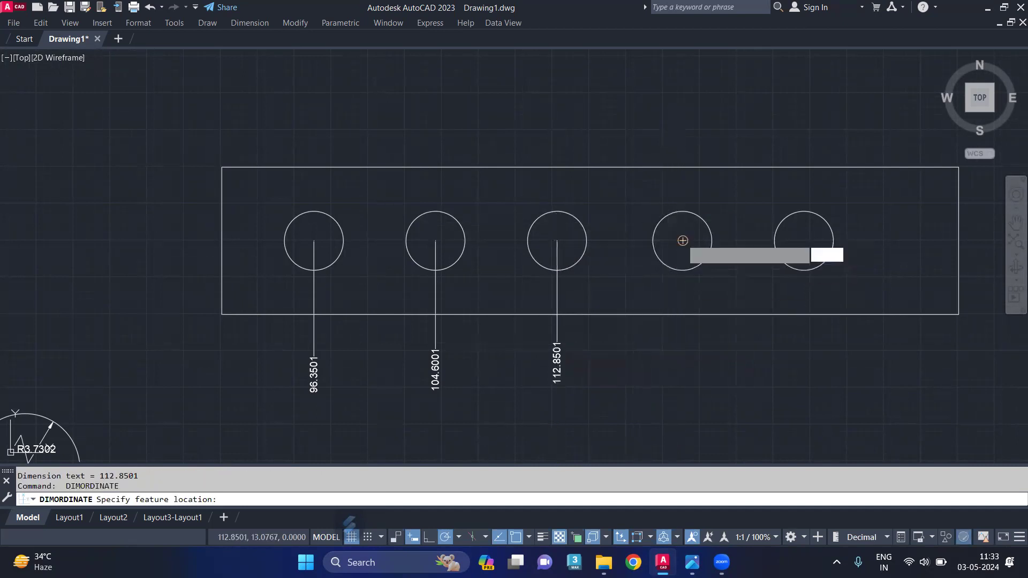
{"action": "left_click", "coordinate": [682, 240]}
{"action": "left_click", "coordinate": [682, 353]}
{"action": "key", "text": "Return"}
{"action": "key", "text": "Escape"}
{"action": "key", "text": "Return"}
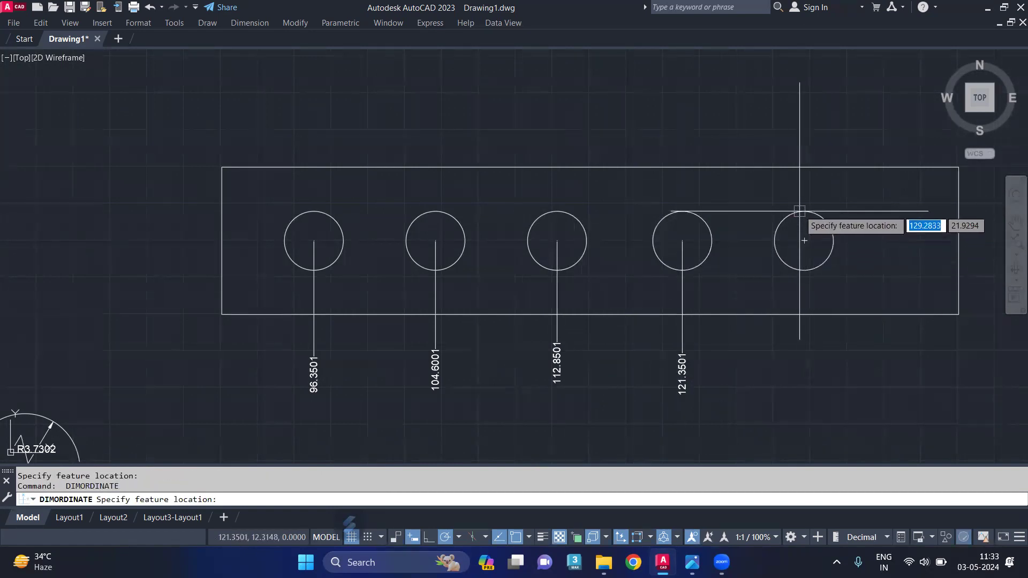
{"action": "left_click", "coordinate": [804, 240]}
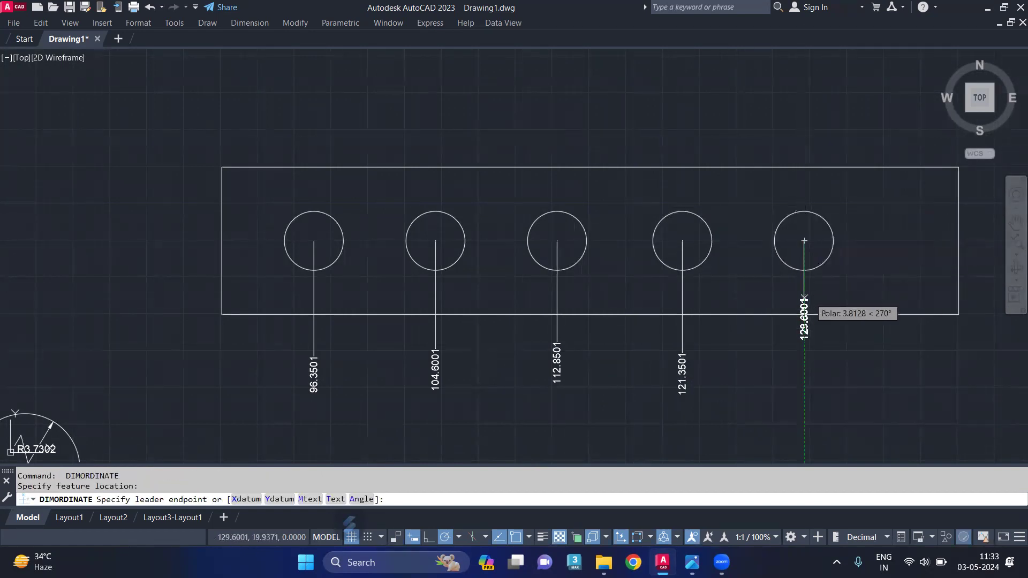
{"action": "left_click", "coordinate": [804, 353]}
{"action": "key", "text": "Return"}
{"action": "key", "text": "Escape"}
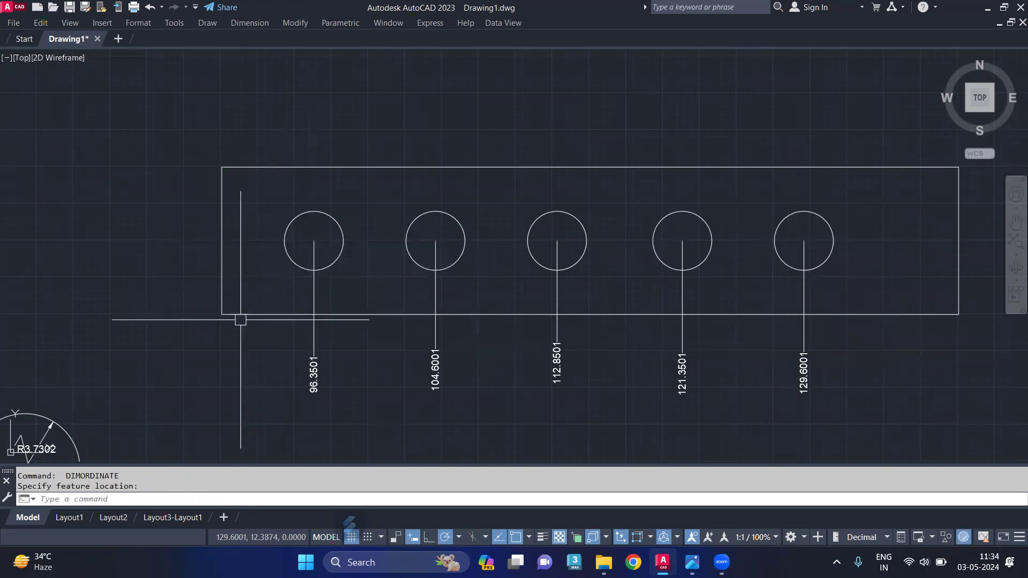
Step: Add ordinate dimensions at the rectangle's lower-left and upper-left corners, with leaders extending horizontally about 4.1 units to the left
{"action": "key", "text": "Return"}
{"action": "left_click", "coordinate": [221, 315]}
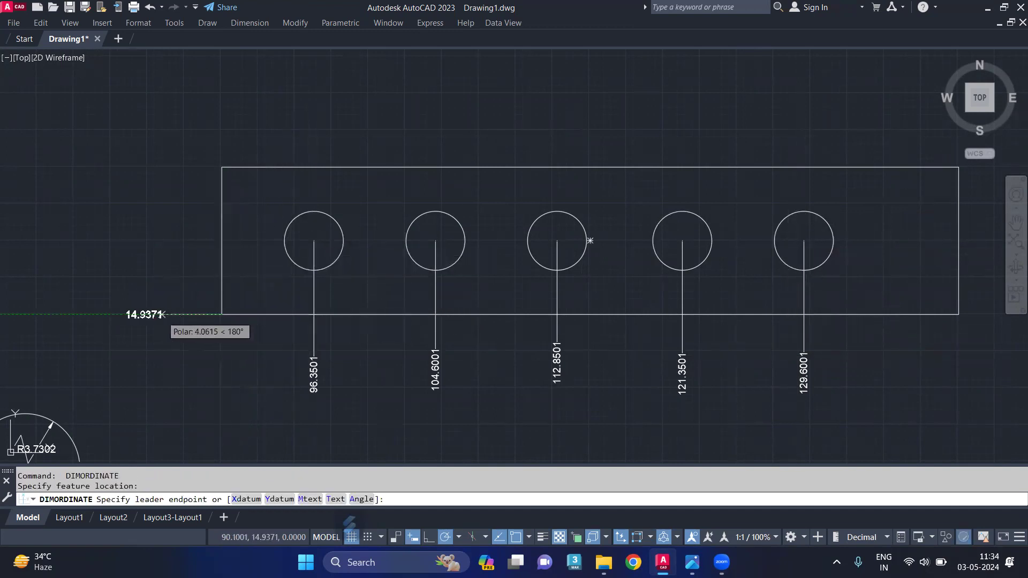
{"action": "left_click", "coordinate": [162, 314]}
{"action": "key", "text": "Return"}
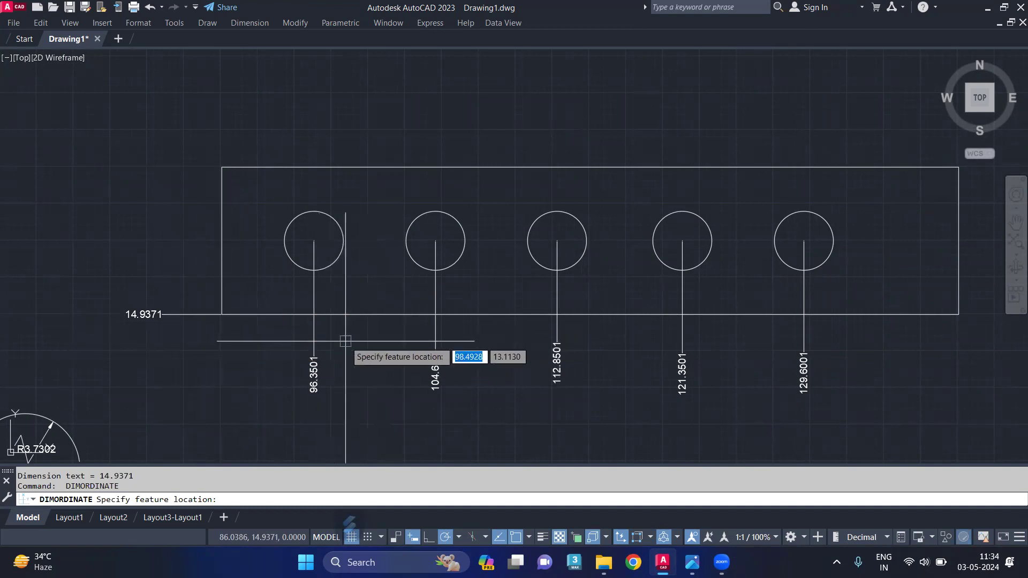
{"action": "key", "text": "Escape"}
{"action": "key", "text": "Return"}
{"action": "left_click", "coordinate": [218, 164]}
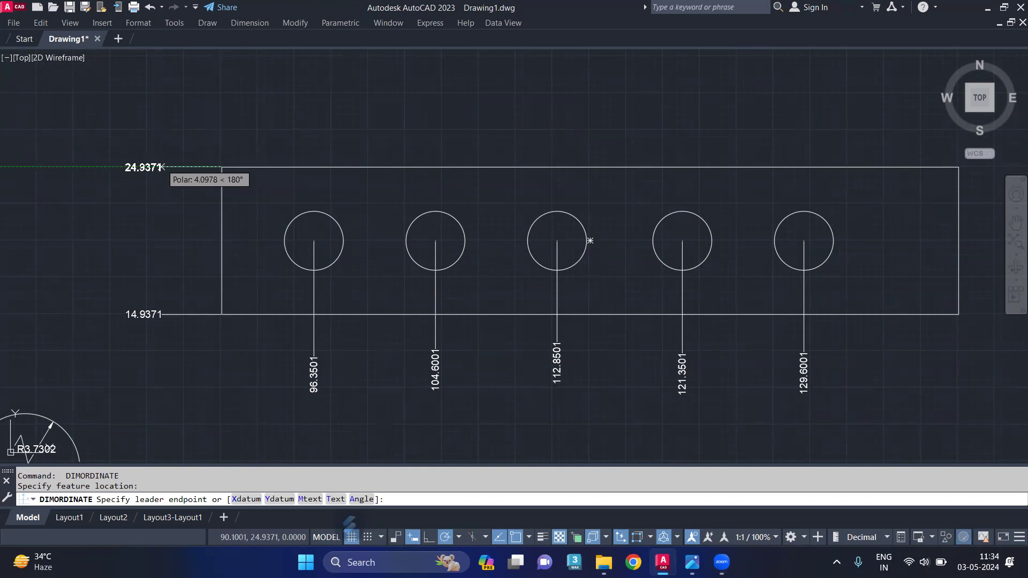
{"action": "left_click", "coordinate": [161, 167]}
{"action": "key", "text": "Return"}
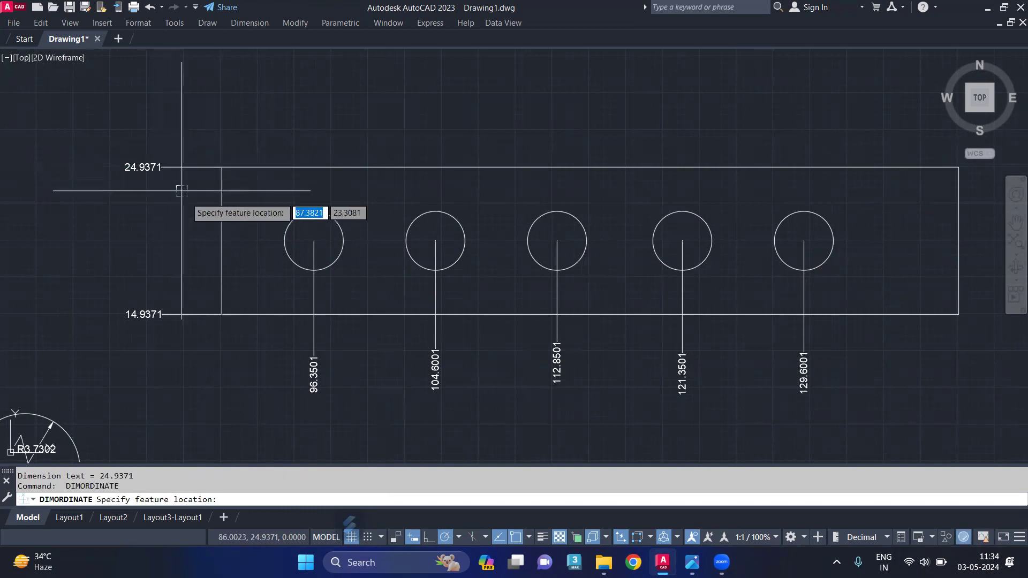
{"action": "scroll", "coordinate": [295, 153], "scroll_direction": "down", "scroll_amount": 1}
{"action": "middle_click_drag", "start_coordinate": [301, 171], "coordinate": [334, 139]}
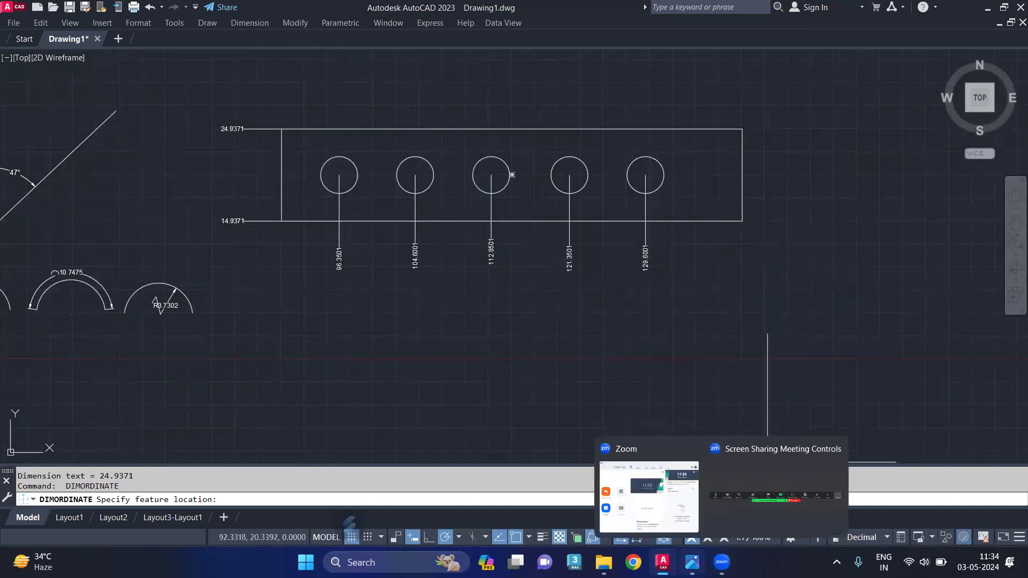
Step: Switch to Photos and examine the reference images from dimension1.gif through the dimension break example
{"action": "left_click", "coordinate": [693, 563]}
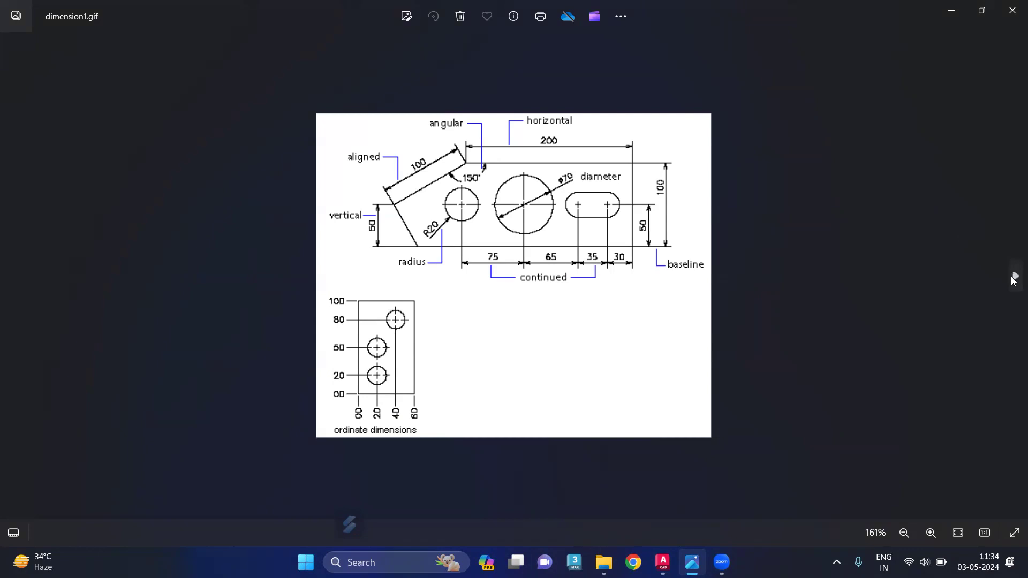
{"action": "left_click", "coordinate": [1015, 277]}
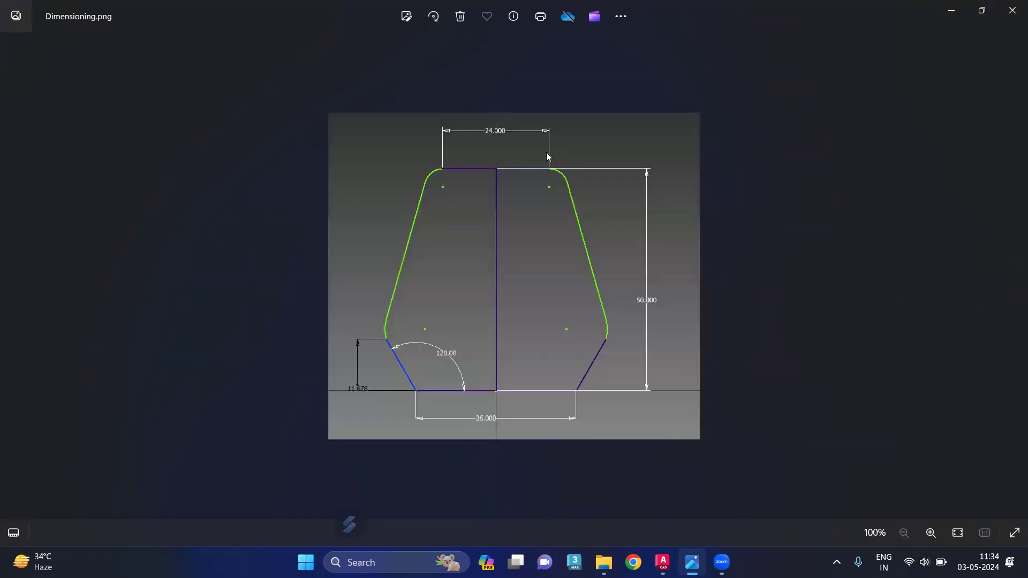
{"action": "left_click", "coordinate": [1015, 276]}
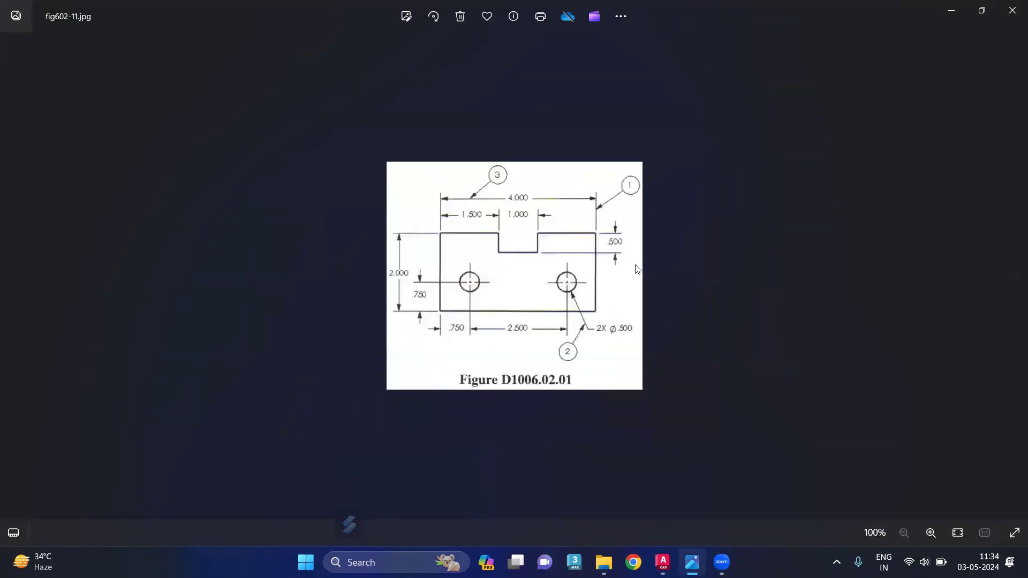
{"action": "scroll", "coordinate": [519, 386], "scroll_direction": "up", "scroll_amount": 3}
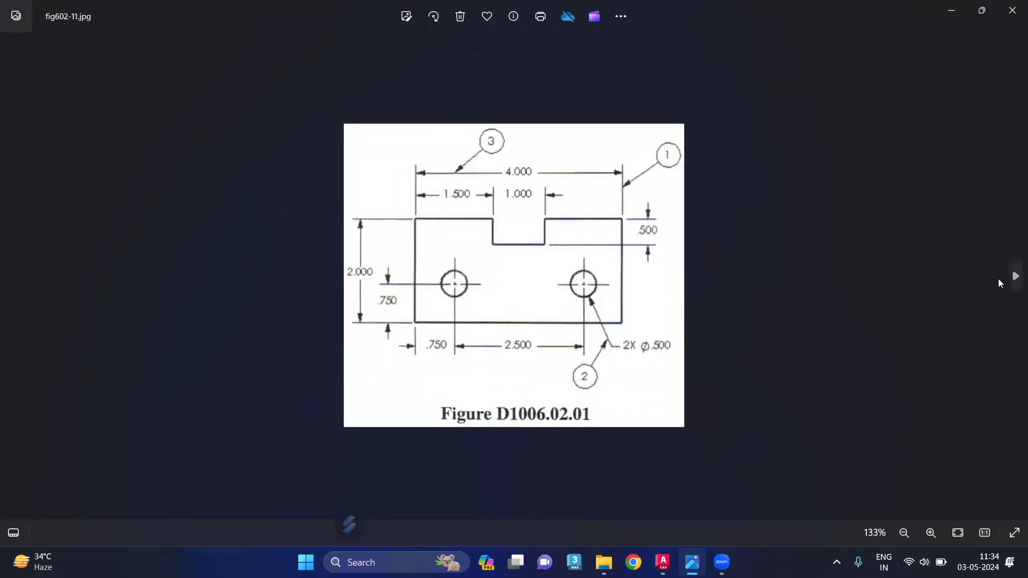
{"action": "left_click", "coordinate": [1012, 284]}
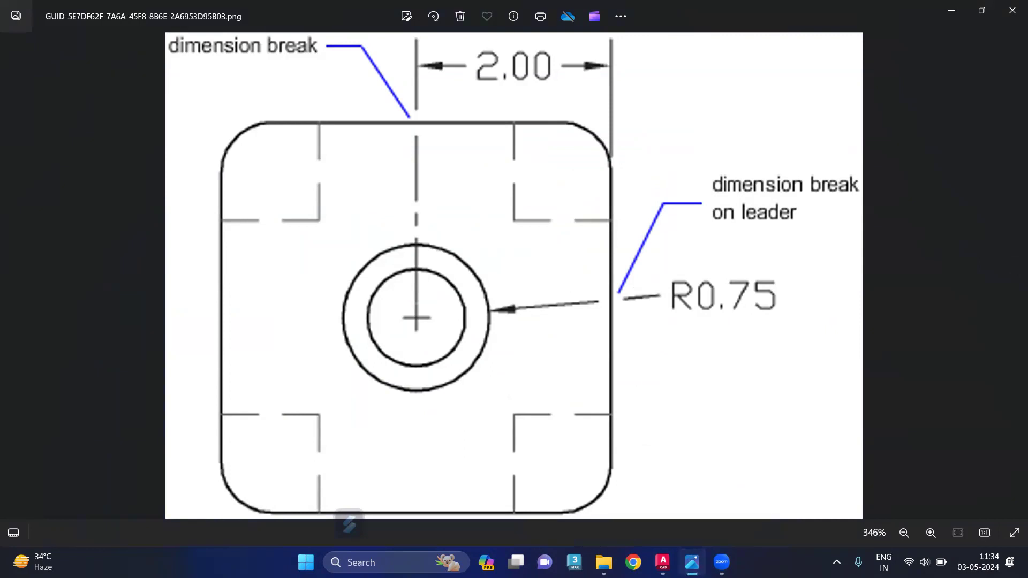
Step: Switch back to AutoCAD and use DIMBREAK to break the second circle's ordinate dimension at the rectangle's lower edge
{"action": "key", "text": "alt+Tab"}
{"action": "scroll", "coordinate": [423, 230], "scroll_direction": "up", "scroll_amount": 6}
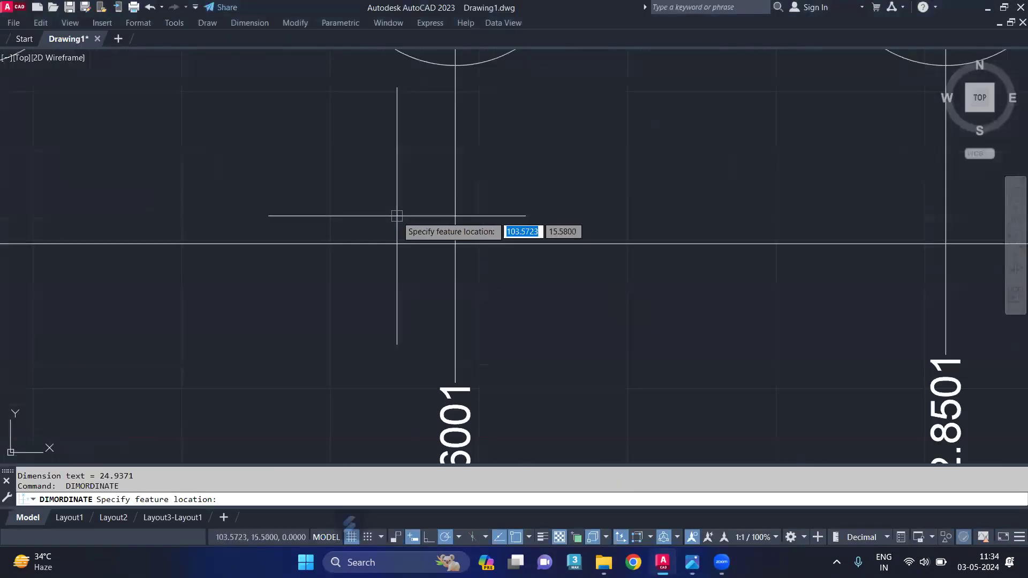
{"action": "scroll", "coordinate": [440, 244], "scroll_direction": "down", "scroll_amount": 4}
{"action": "type", "text": "dimb"}
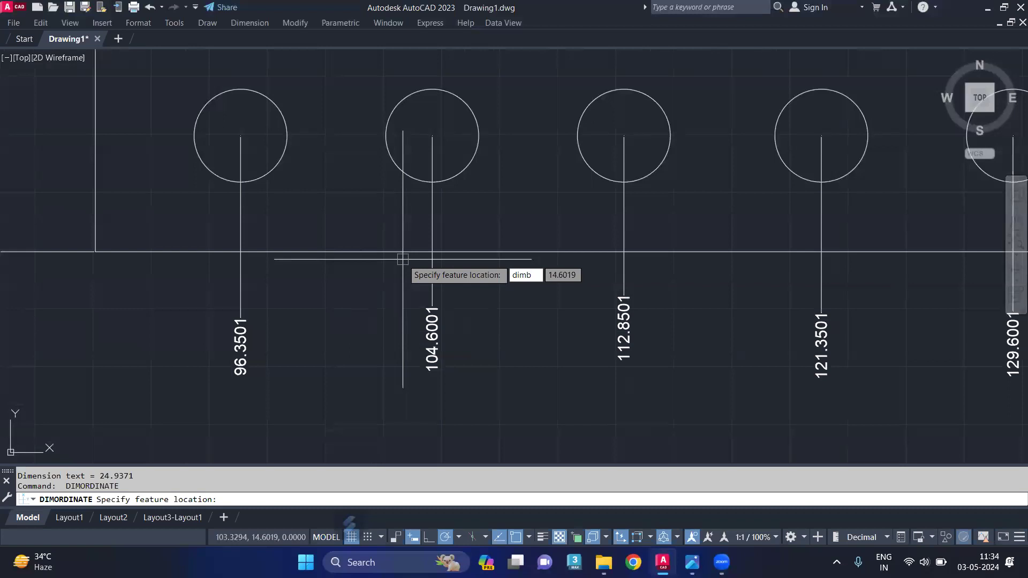
{"action": "key", "text": "Escape"}
{"action": "type", "text": "DImb"}
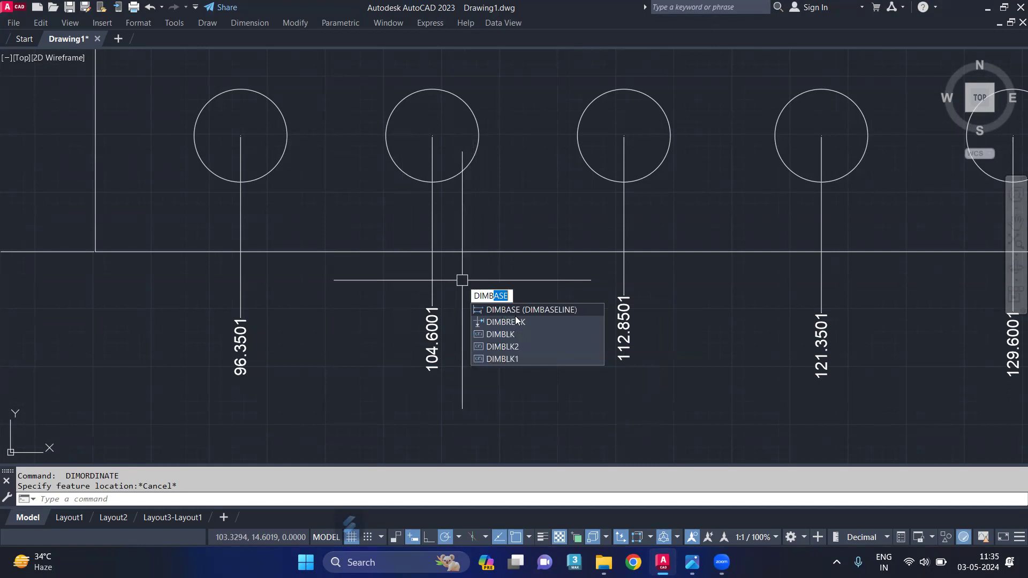
{"action": "key", "text": "Return"}
{"action": "left_click", "coordinate": [432, 220]}
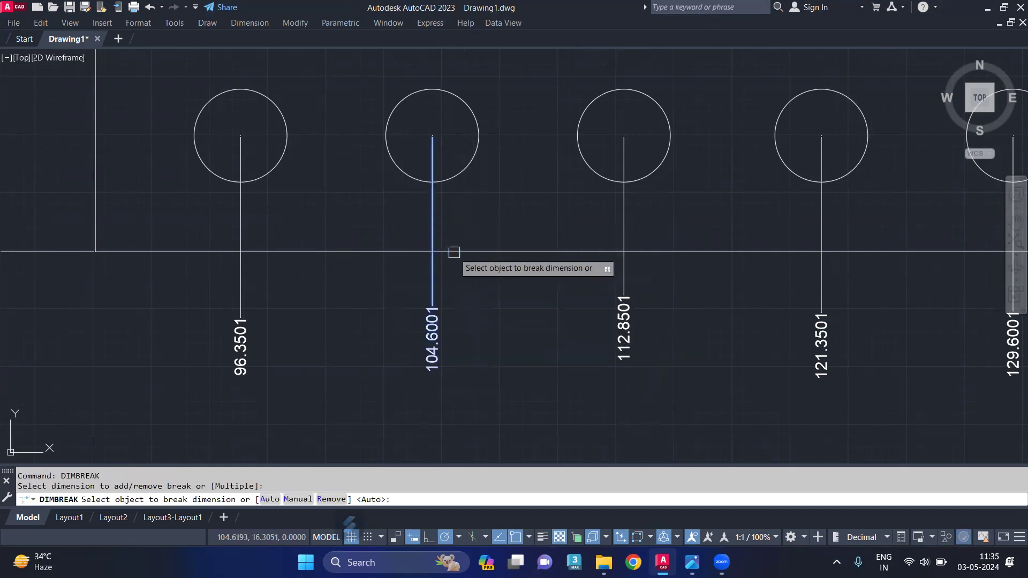
{"action": "left_click", "coordinate": [442, 252]}
{"action": "scroll", "coordinate": [429, 252], "scroll_direction": "up", "scroll_amount": 5}
{"action": "scroll", "coordinate": [442, 257], "scroll_direction": "up", "scroll_amount": 2}
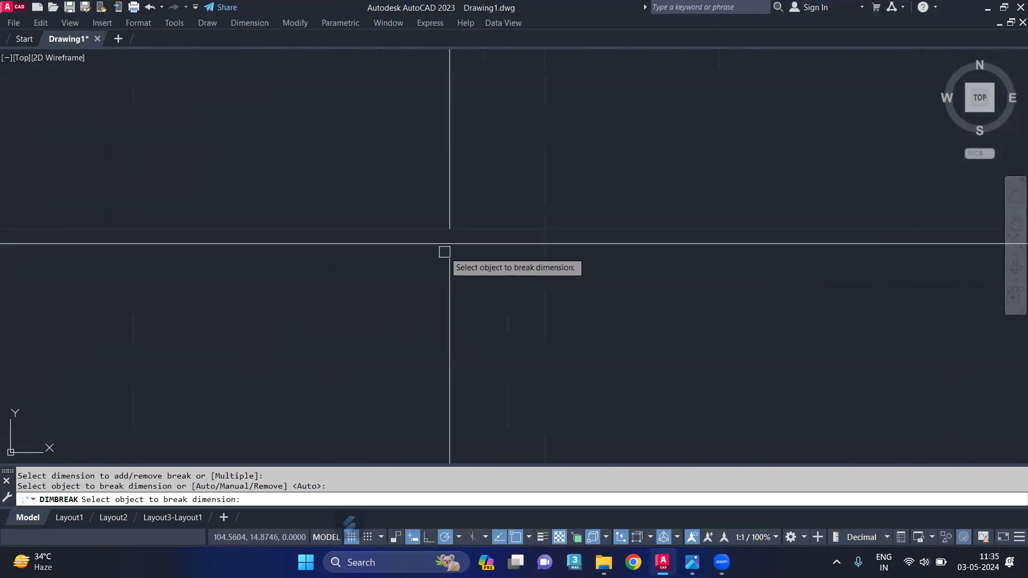
Step: Break the first circle's ordinate dimension where its leader crosses the rectangle's lower edge
{"action": "scroll", "coordinate": [429, 265], "scroll_direction": "down", "scroll_amount": 1}
{"action": "scroll", "coordinate": [356, 270], "scroll_direction": "down", "scroll_amount": 5}
{"action": "middle_click_drag", "start_coordinate": [307, 293], "coordinate": [455, 316]}
{"action": "left_click", "coordinate": [227, 264]}
{"action": "left_click", "coordinate": [248, 283]}
{"action": "key", "text": "Return"}
{"action": "key", "text": "Return"}
{"action": "left_click", "coordinate": [227, 260]}
{"action": "left_click", "coordinate": [260, 284]}
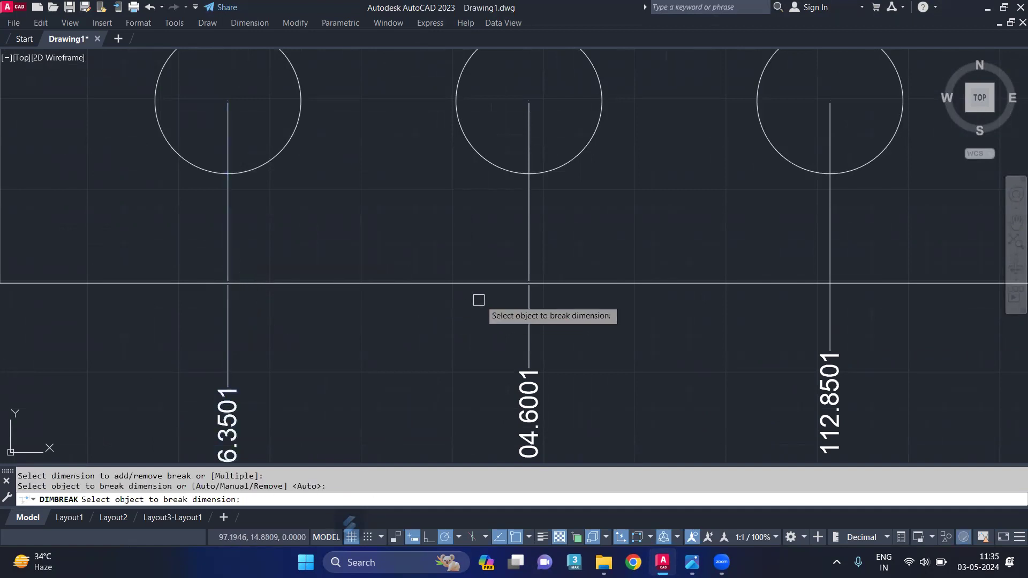
Step: Break the third and fourth circles' ordinate dimensions where their leaders cross the rectangle's lower edge
{"action": "middle_click_drag", "start_coordinate": [832, 272], "coordinate": [651, 269]}
{"action": "key", "text": "Return"}
{"action": "key", "text": "Return"}
{"action": "left_click", "coordinate": [652, 256]}
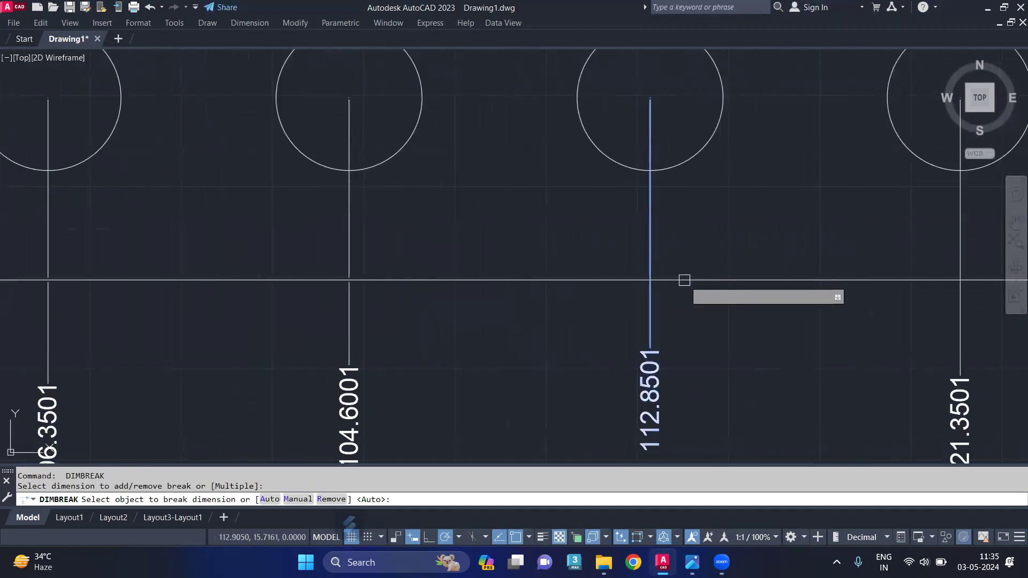
{"action": "left_click", "coordinate": [684, 280]}
{"action": "middle_click_drag", "start_coordinate": [817, 291], "coordinate": [596, 292]}
{"action": "key", "text": "Return"}
{"action": "key", "text": "Return"}
{"action": "left_click", "coordinate": [735, 245]}
{"action": "left_click", "coordinate": [707, 280]}
Step: Break the fifth circle's ordinate dimension where its leader crosses the rectangle's lower edge
{"action": "middle_click_drag", "start_coordinate": [767, 302], "coordinate": [487, 310]}
{"action": "key", "text": "Return"}
{"action": "key", "text": "Return"}
{"action": "left_click", "coordinate": [760, 259]}
{"action": "left_click", "coordinate": [730, 285]}
{"action": "middle_click_drag", "start_coordinate": [956, 288], "coordinate": [736, 284]}
{"action": "scroll", "coordinate": [713, 256], "scroll_direction": "down", "scroll_amount": 2}
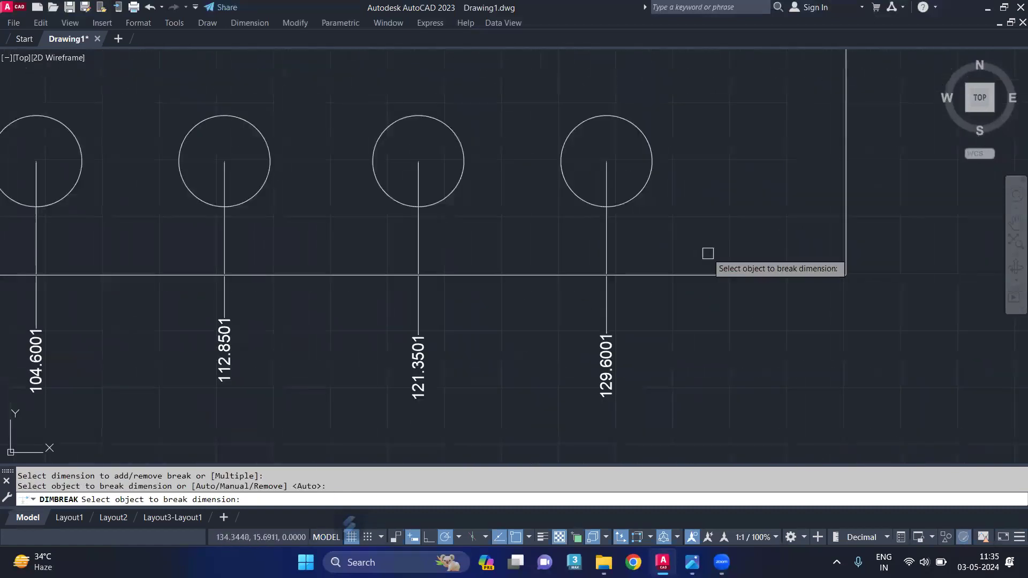
{"action": "scroll", "coordinate": [629, 303], "scroll_direction": "up", "scroll_amount": 1}
{"action": "middle_click_drag", "start_coordinate": [644, 301], "coordinate": [718, 283]}
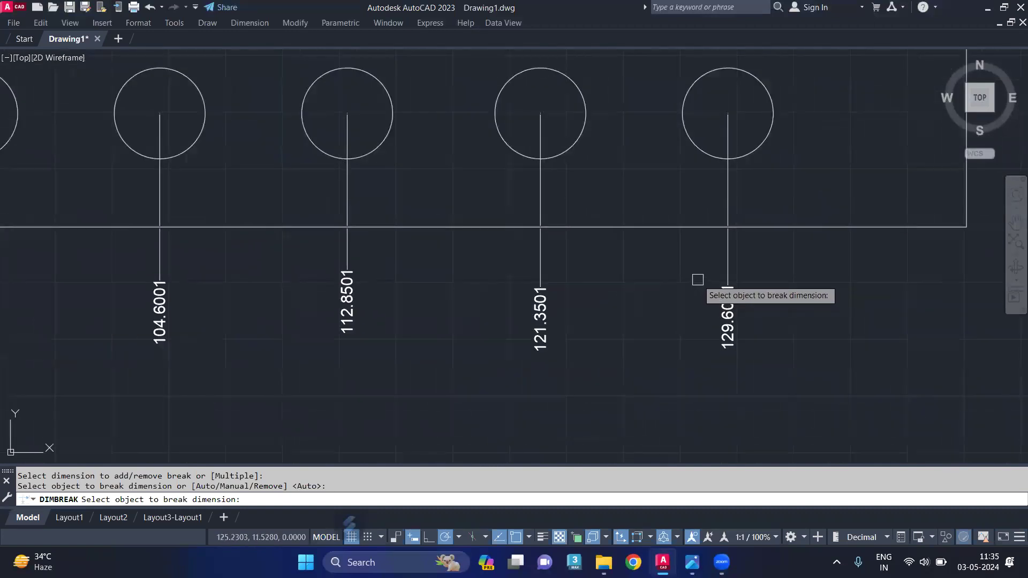
{"action": "mouse_move", "coordinate": [721, 563]}
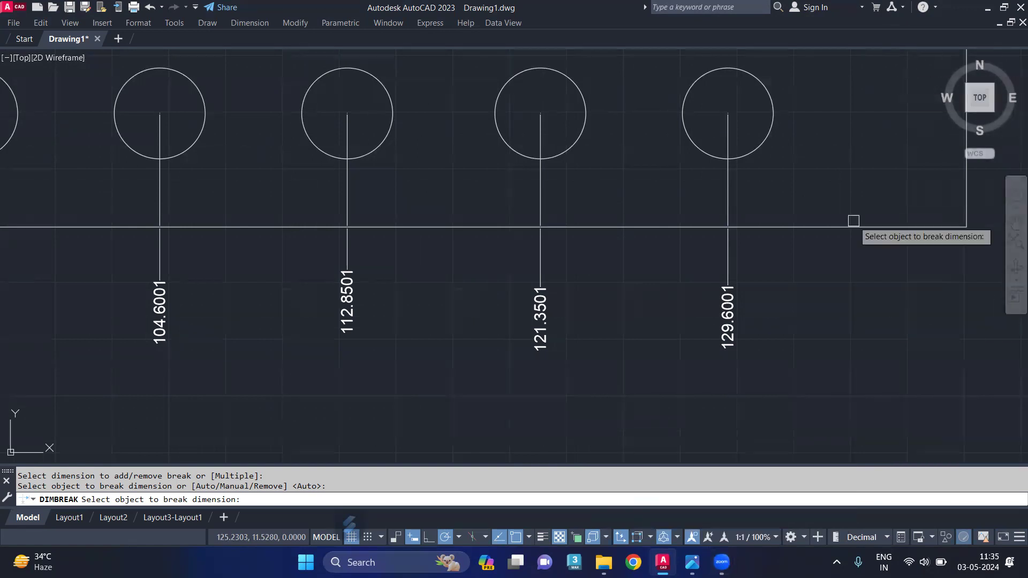
{"action": "scroll", "coordinate": [536, 339], "scroll_direction": "up", "scroll_amount": 3}
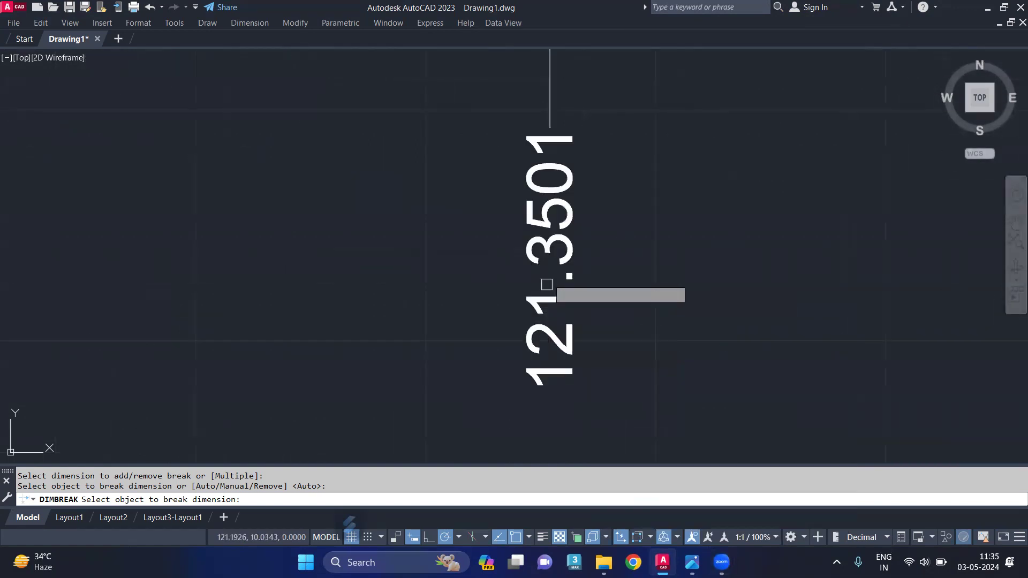
{"action": "key", "text": "Return"}
{"action": "double_click", "coordinate": [541, 251]}
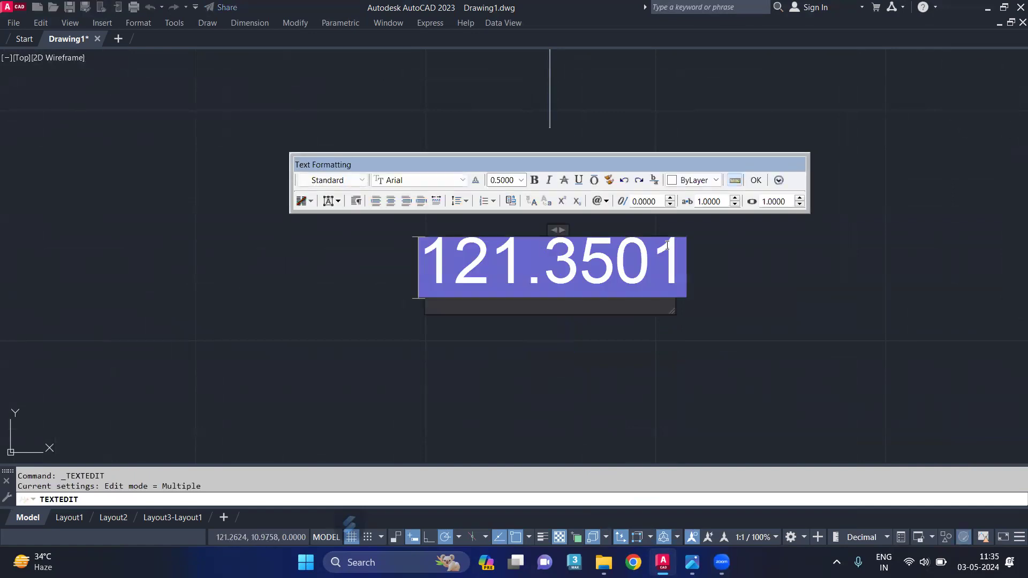
{"action": "left_click", "coordinate": [758, 181]}
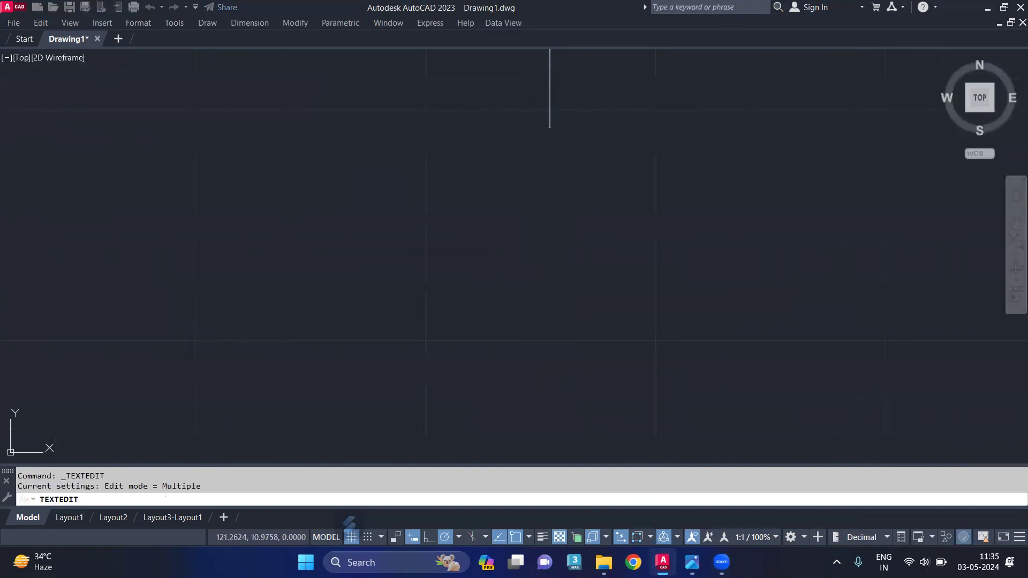
{"action": "type", "text": "di"}
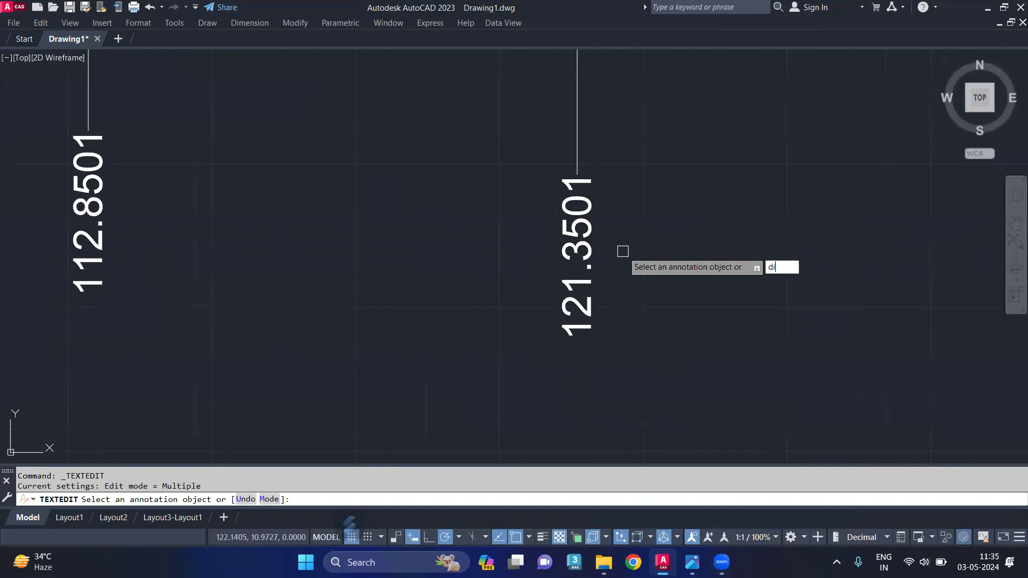
{"action": "key", "text": "Escape"}
Step: Modify the Standard dimension style so that the primary units round off to 1, and apply it to the drawing
{"action": "type", "text": "d"}
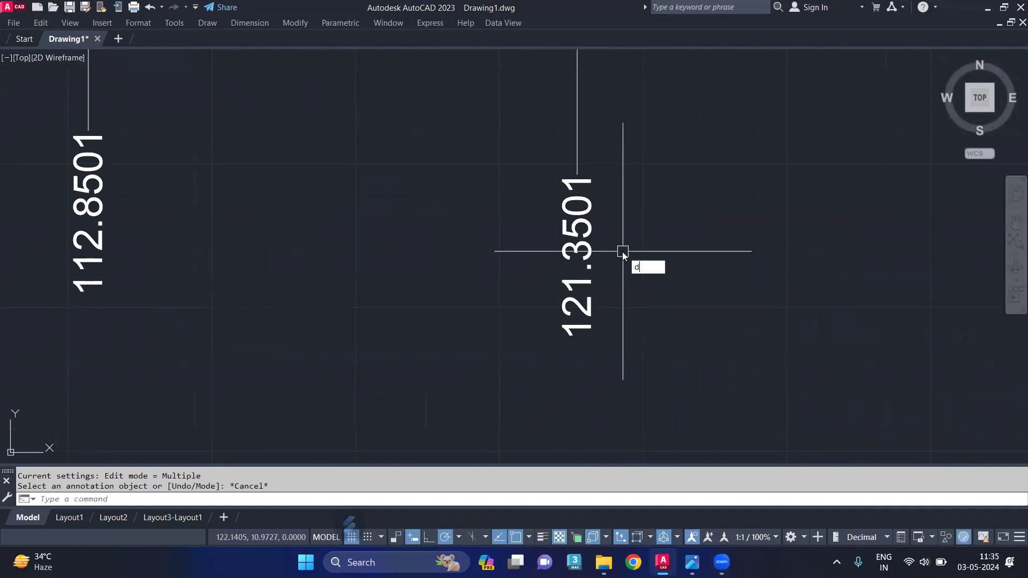
{"action": "key", "text": "Return"}
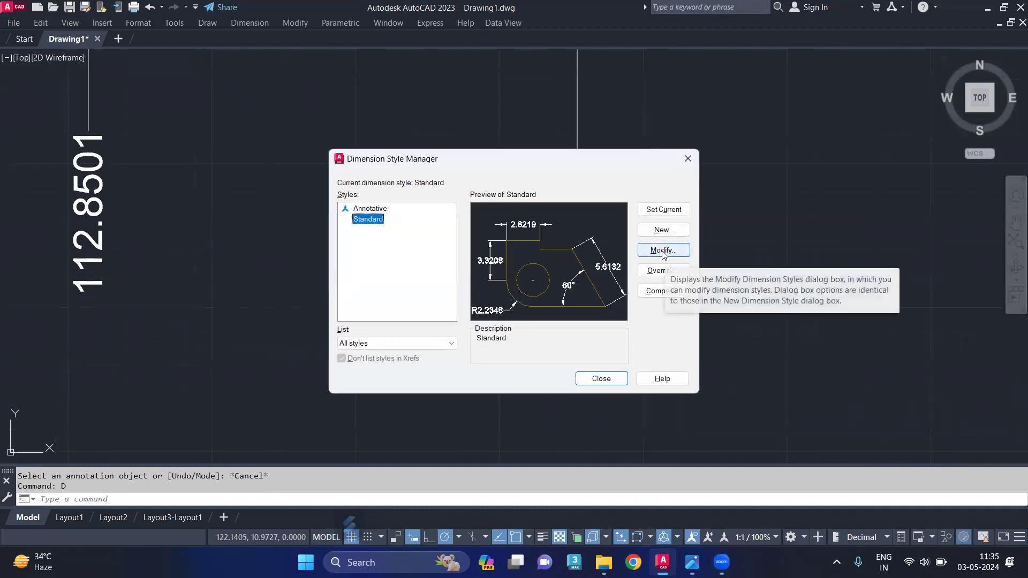
{"action": "left_click", "coordinate": [666, 252]}
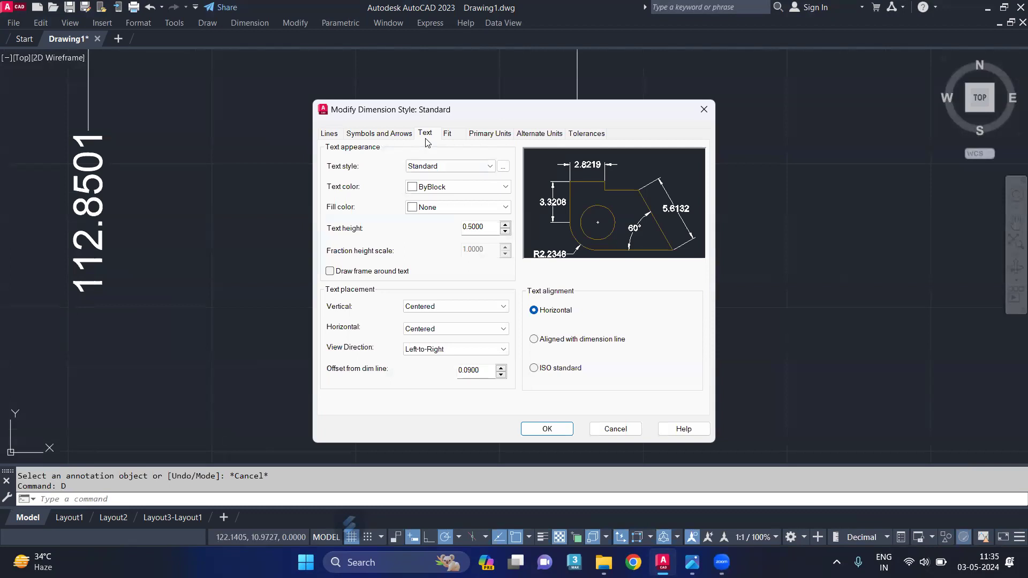
{"action": "left_click", "coordinate": [404, 135]}
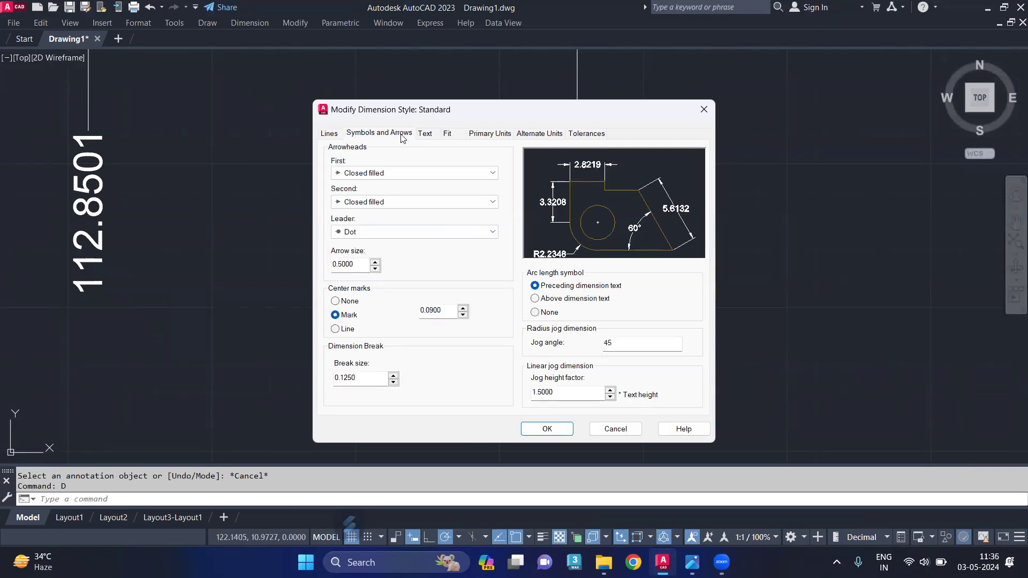
{"action": "left_click", "coordinate": [449, 135]}
{"action": "left_click", "coordinate": [426, 135]}
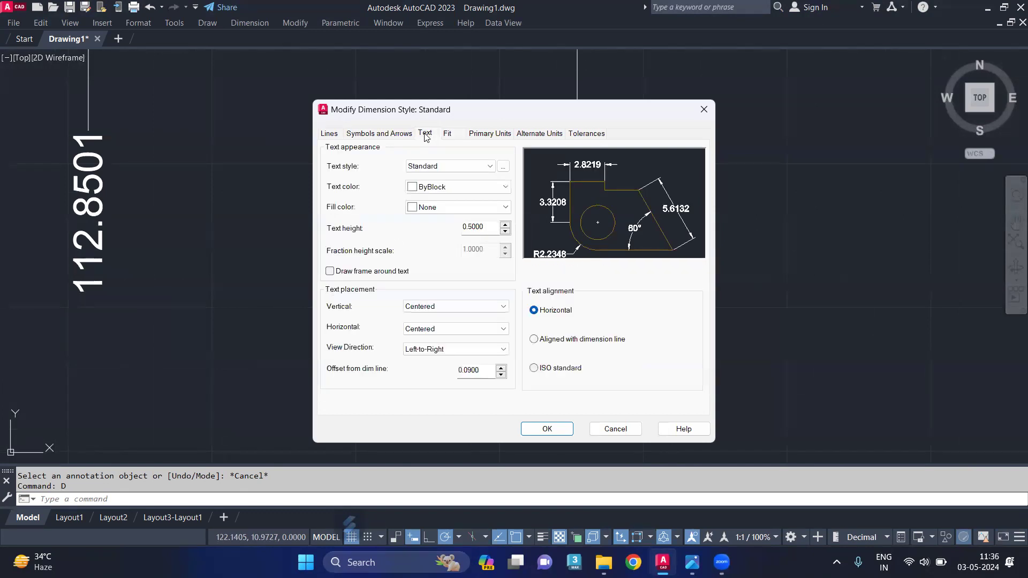
{"action": "left_click", "coordinate": [489, 135]}
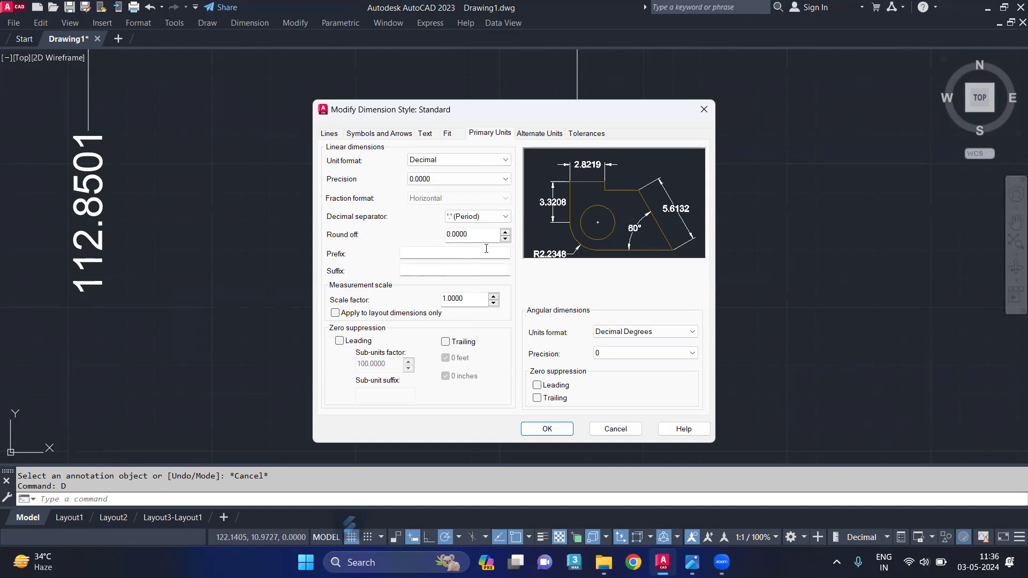
{"action": "left_click_drag", "start_coordinate": [474, 237], "coordinate": [350, 239]}
{"action": "type", "text": "1"}
{"action": "left_click", "coordinate": [547, 428]}
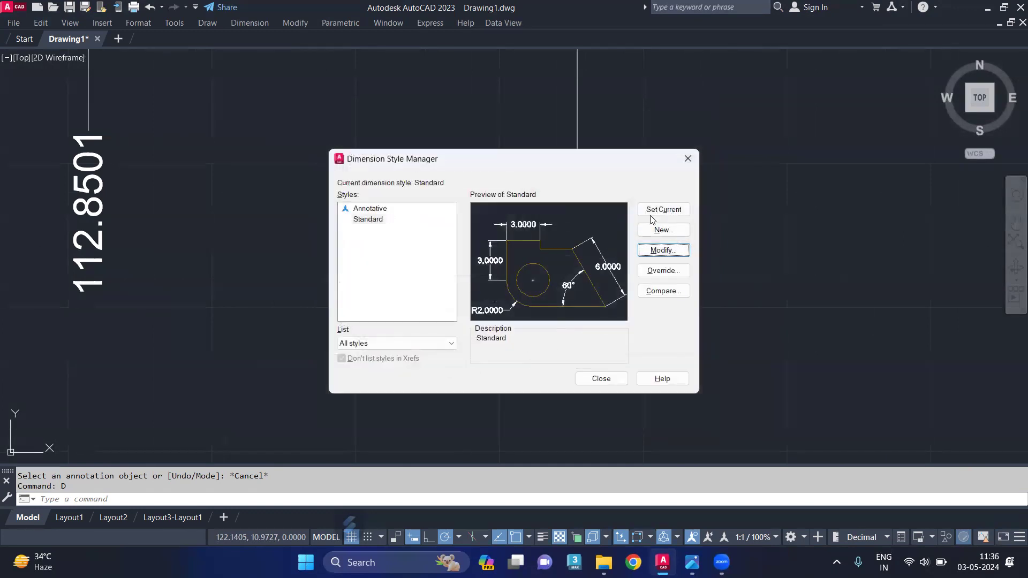
{"action": "left_click", "coordinate": [603, 379]}
{"action": "scroll", "coordinate": [234, 239], "scroll_direction": "down", "scroll_amount": 4}
{"action": "middle_click_drag", "start_coordinate": [234, 239], "coordinate": [374, 252]}
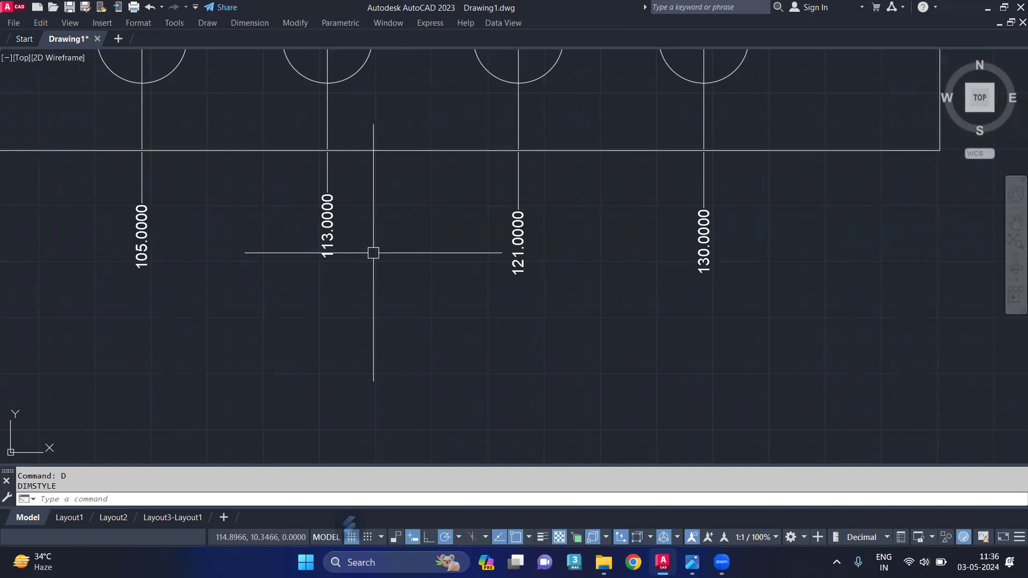
Step: Undo the round-off change to the Standard dimension style and the last DIMBREAK command
{"action": "key", "text": "ctrl+z"}
{"action": "key", "text": "ctrl+z"}
{"action": "key", "text": "ctrl+z"}
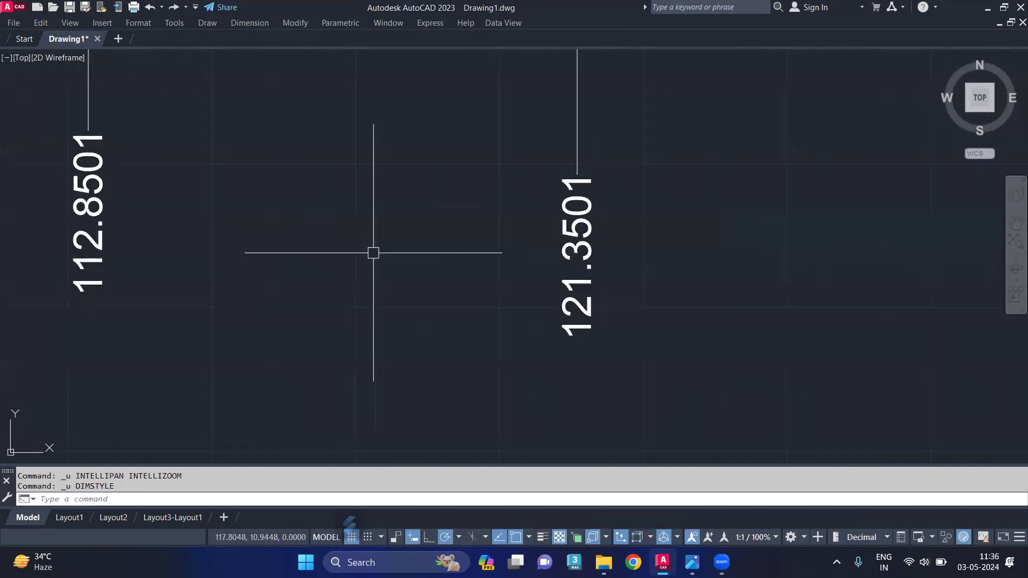
{"action": "key", "text": "ctrl+z"}
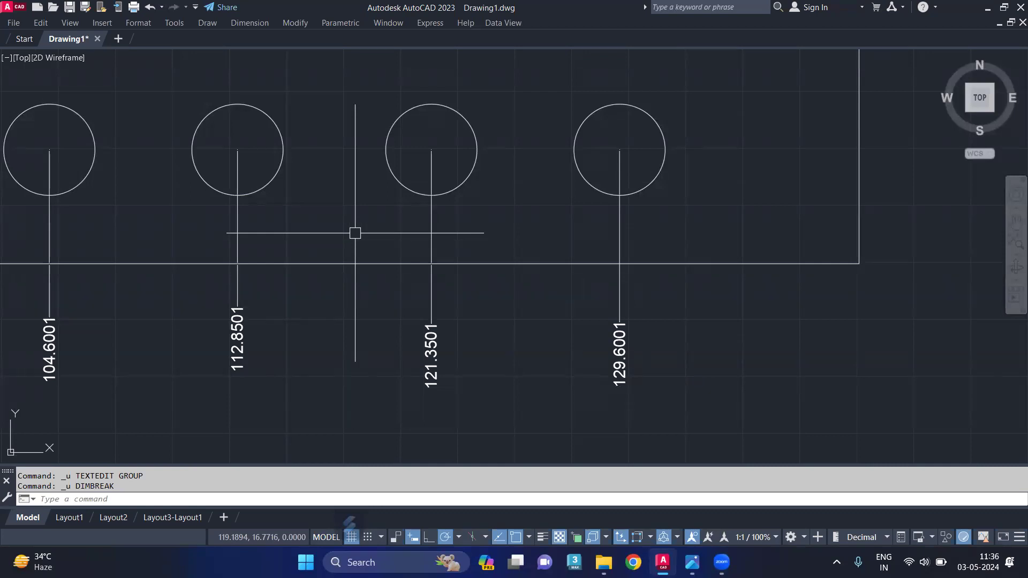
Step: Switch to the Photos viewer and show the reference image of four circles with center marks and radius and diameter dimensions
{"action": "left_click", "coordinate": [722, 562]}
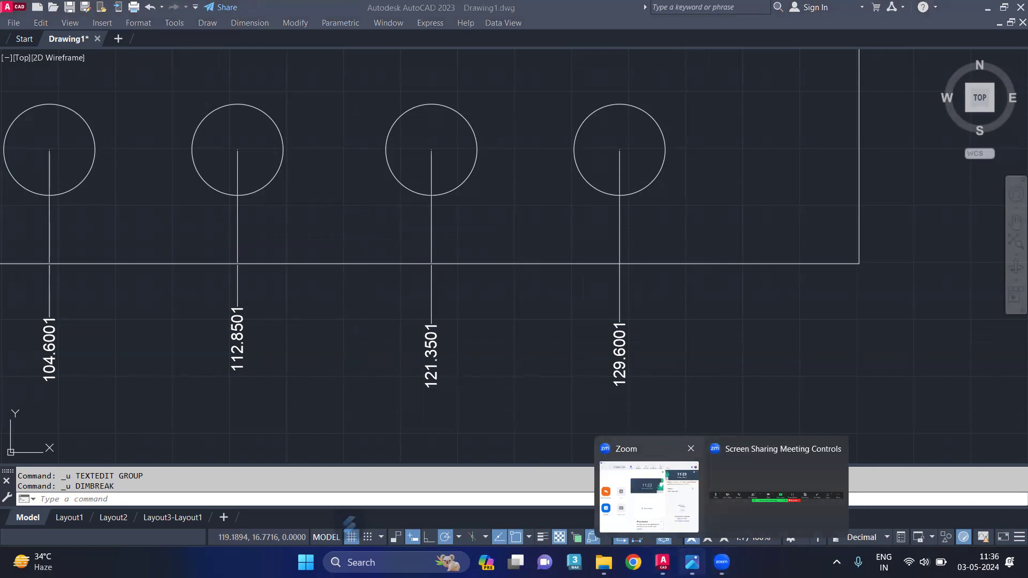
{"action": "left_click", "coordinate": [692, 562]}
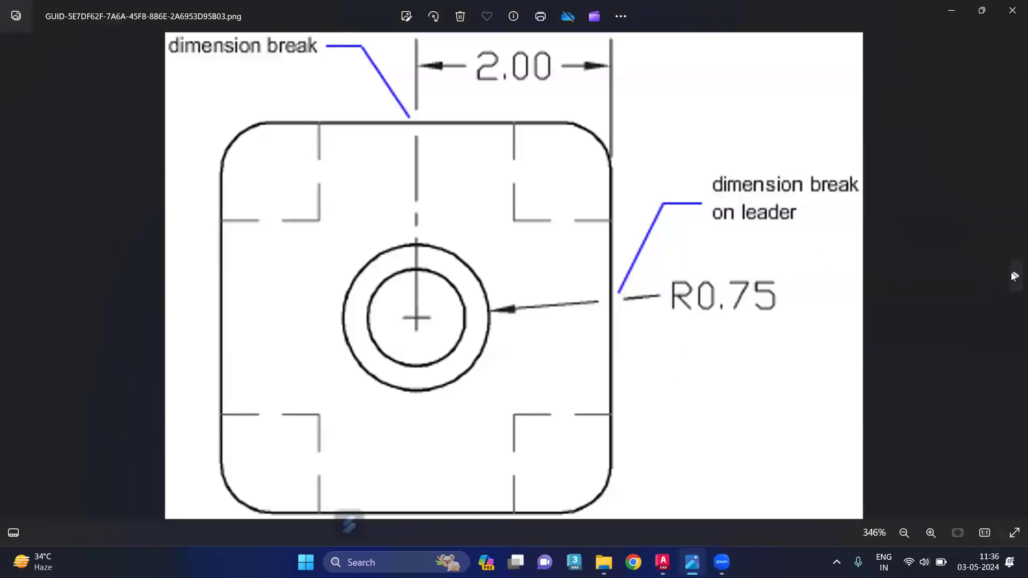
{"action": "left_click", "coordinate": [1014, 276]}
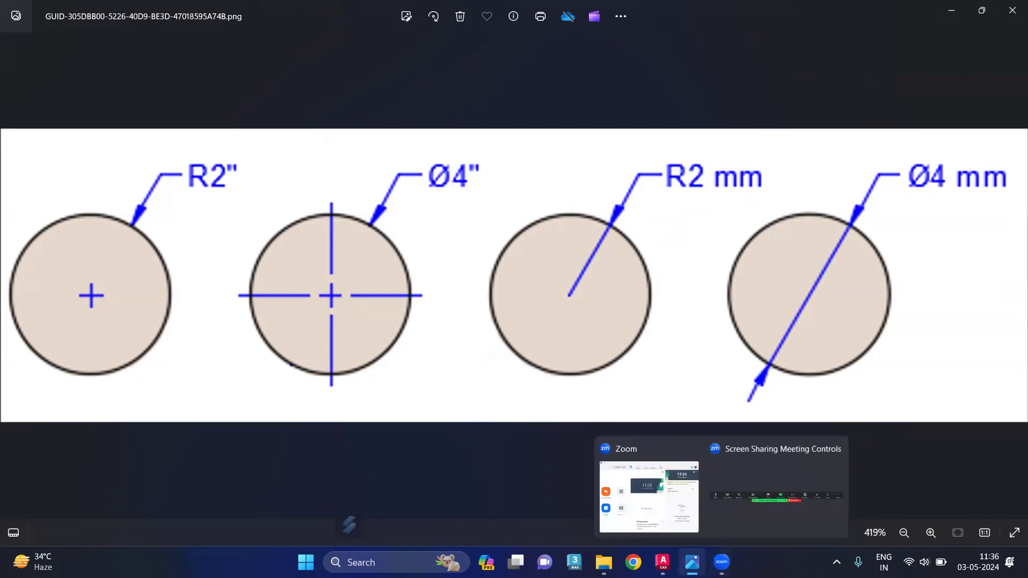
Step: Switch back to AutoCAD and draw a circle above the rectangle, roughly over the second circle of the row
{"action": "left_click", "coordinate": [663, 562]}
{"action": "mouse_move", "coordinate": [195, 127]}
{"action": "middle_mouse_down"}
{"action": "mouse_move", "coordinate": [457, 340]}
{"action": "mouse_move", "coordinate": [467, 376]}
{"action": "middle_mouse_up"}
{"action": "scroll", "coordinate": [345, 123], "scroll_direction": "down", "scroll_amount": 1}
{"action": "middle_click_drag", "start_coordinate": [316, 146], "coordinate": [331, 243]}
{"action": "type", "text": "c"}
{"action": "key", "text": "Return"}
{"action": "left_click", "coordinate": [351, 248]}
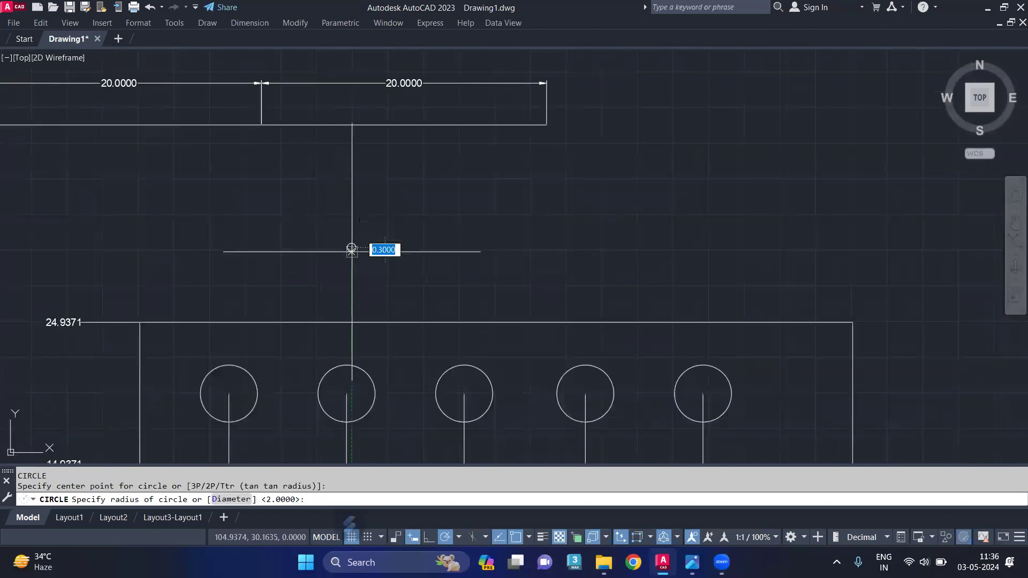
{"action": "scroll", "coordinate": [335, 239], "scroll_direction": "up", "scroll_amount": 1}
Step: Set the CENTERMT system variable to 1
{"action": "type", "text": "cent"}
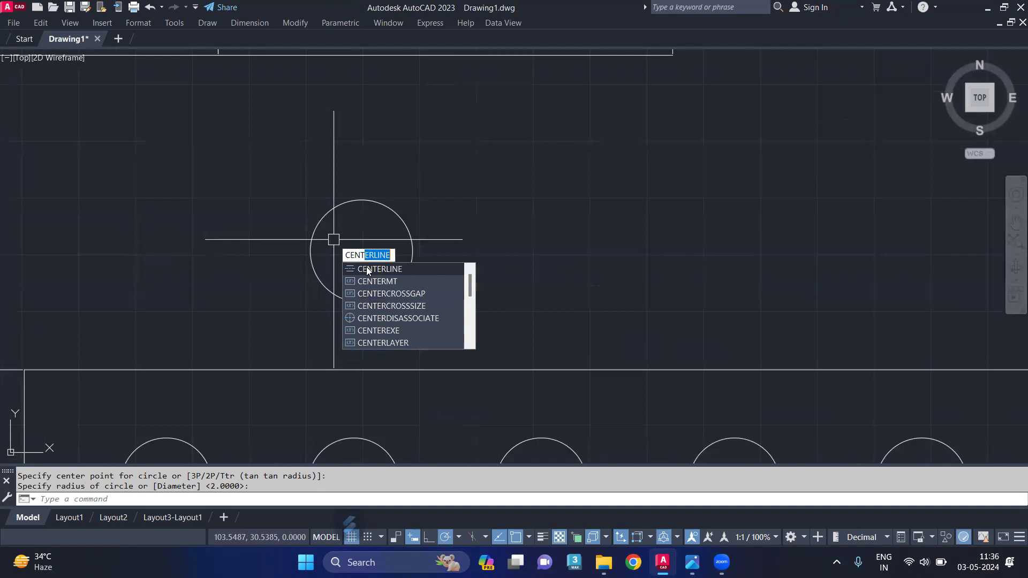
{"action": "left_click", "coordinate": [397, 281]}
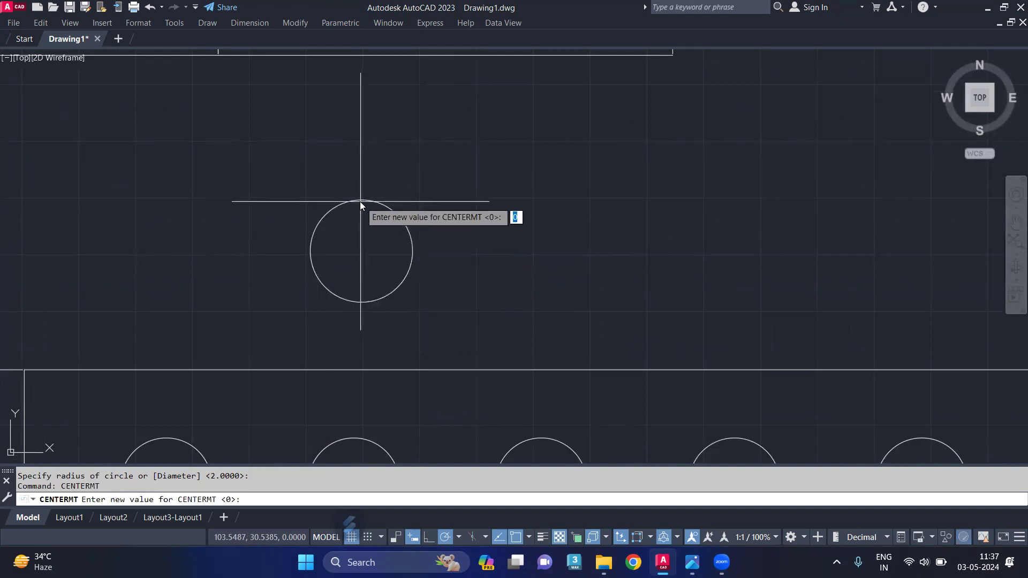
{"action": "type", "text": "1"}
{"action": "key", "text": "Return"}
Step: Add a center mark to the new circle above the rectangle with CENTERMARK
{"action": "type", "text": "c"}
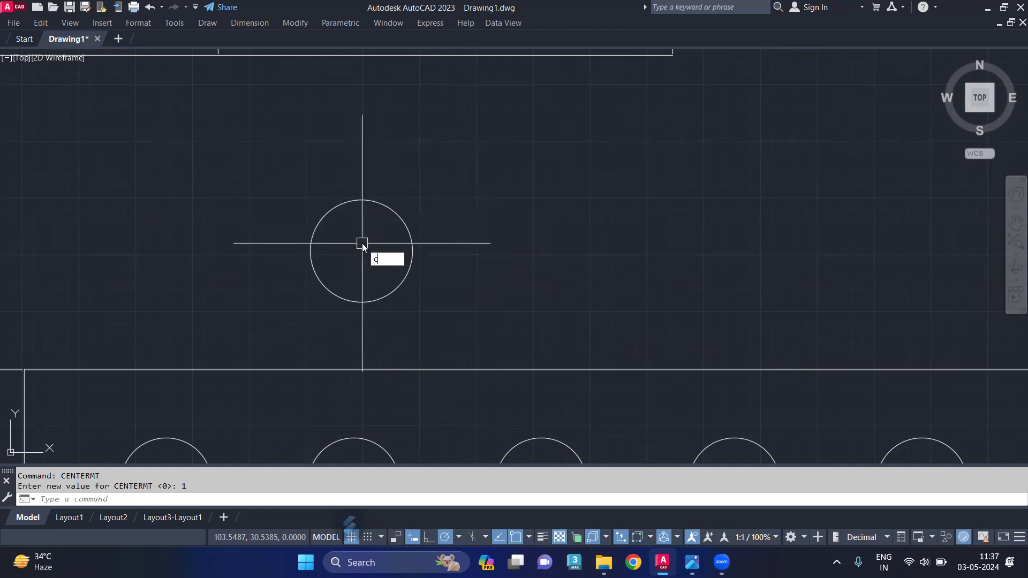
{"action": "type", "text": "enter"}
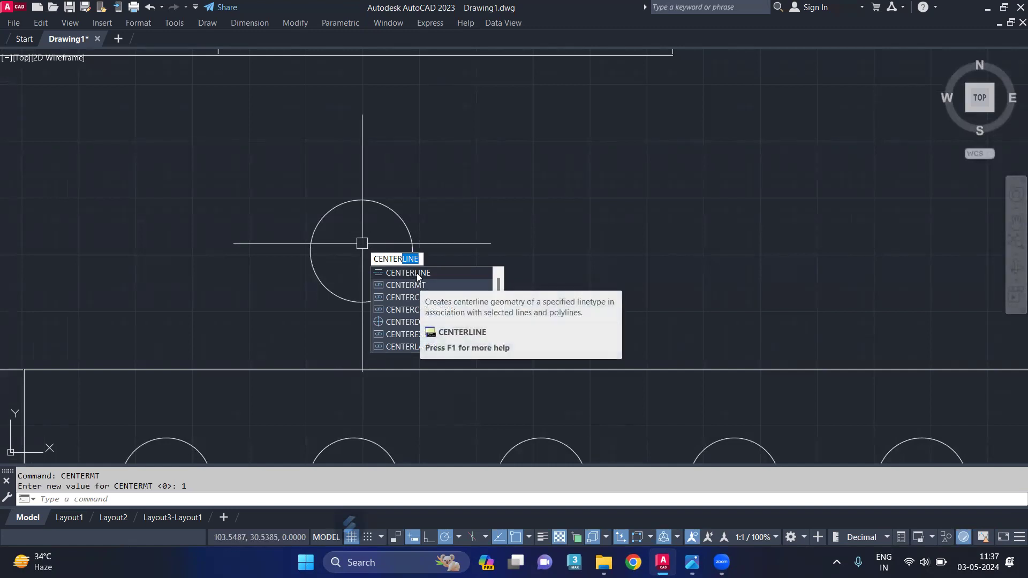
{"action": "type", "text": "mark"}
{"action": "key", "text": "Return"}
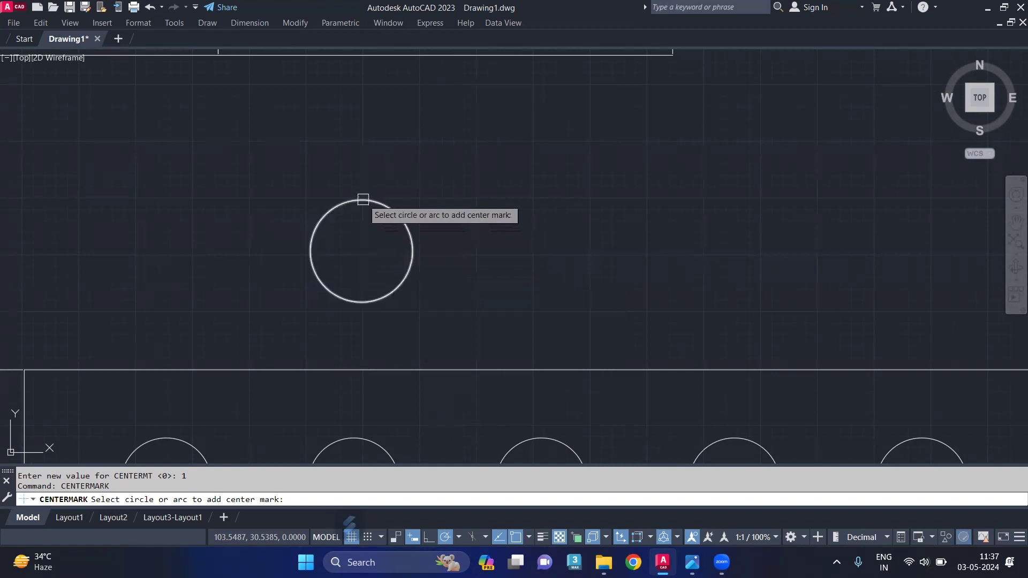
{"action": "left_click", "coordinate": [363, 199]}
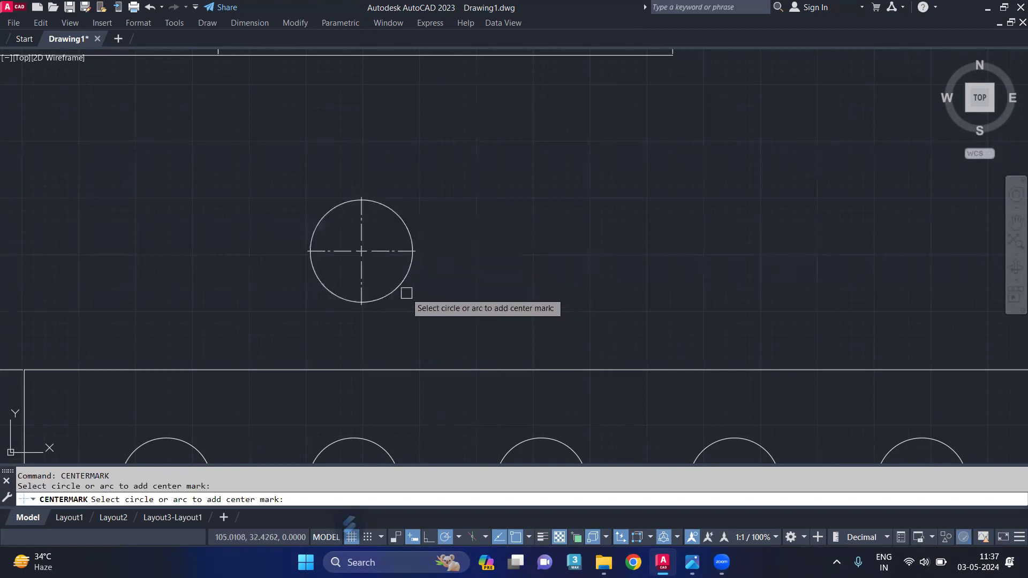
{"action": "scroll", "coordinate": [364, 243], "scroll_direction": "up", "scroll_amount": 6}
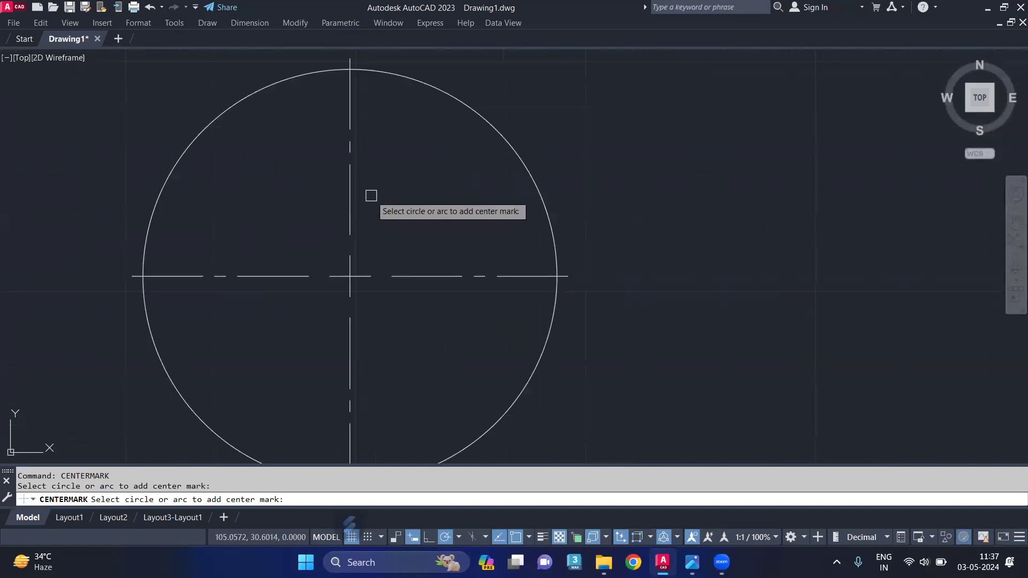
{"action": "scroll", "coordinate": [409, 213], "scroll_direction": "down", "scroll_amount": 8}
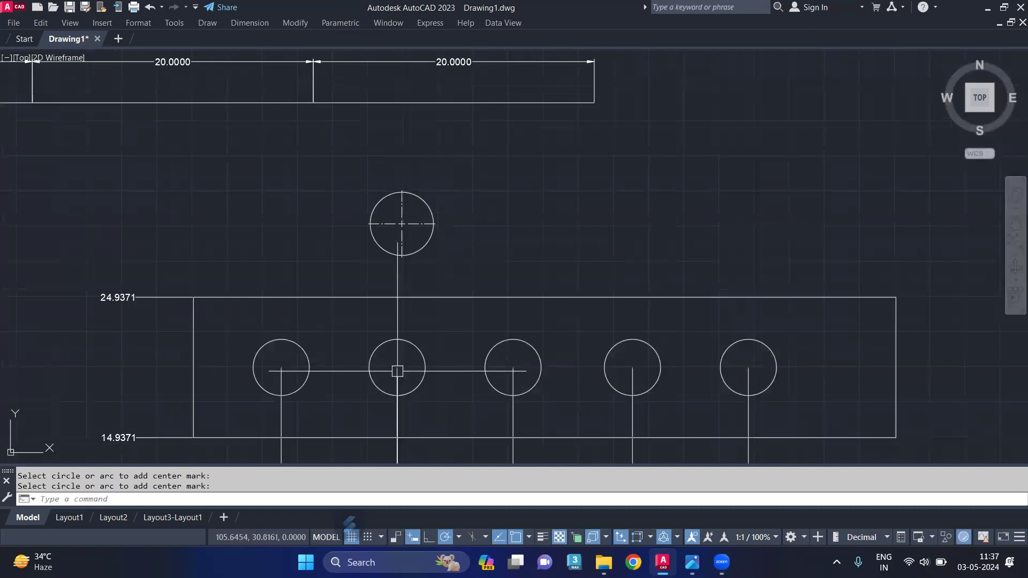
Step: Add center marks to the five circles in the row inside the rectangle
{"action": "scroll", "coordinate": [389, 353], "scroll_direction": "up", "scroll_amount": 4}
{"action": "left_click", "coordinate": [386, 343]}
{"action": "left_click", "coordinate": [170, 347]}
{"action": "left_click", "coordinate": [733, 331]}
{"action": "middle_click_drag", "start_coordinate": [729, 370], "coordinate": [480, 345]}
{"action": "left_click", "coordinate": [708, 320]}
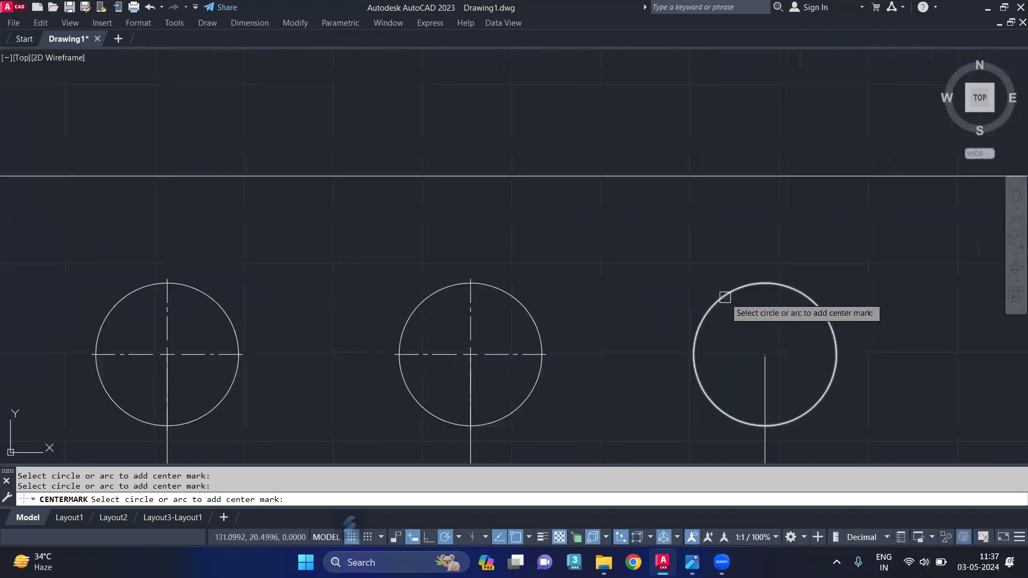
{"action": "scroll", "coordinate": [604, 269], "scroll_direction": "down", "scroll_amount": 4}
{"action": "key", "text": "Escape"}
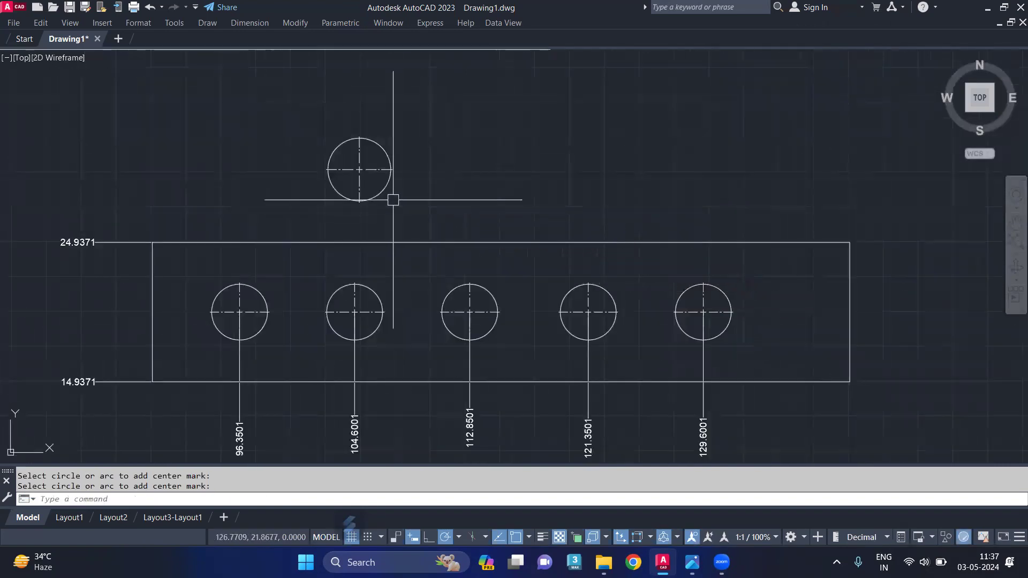
Step: Modify the Standard dimension style so that its center marks use the Line type
{"action": "scroll", "coordinate": [297, 131], "scroll_direction": "down", "scroll_amount": 2}
{"action": "middle_click_drag", "start_coordinate": [276, 171], "coordinate": [463, 419]}
{"action": "middle_click_drag", "start_coordinate": [164, 386], "coordinate": [290, 161]}
{"action": "middle_click_drag", "start_coordinate": [232, 298], "coordinate": [295, 182]}
{"action": "scroll", "coordinate": [210, 286], "scroll_direction": "up", "scroll_amount": 2}
{"action": "scroll", "coordinate": [209, 286], "scroll_direction": "up", "scroll_amount": 2}
{"action": "type", "text": "d"}
{"action": "key", "text": "Return"}
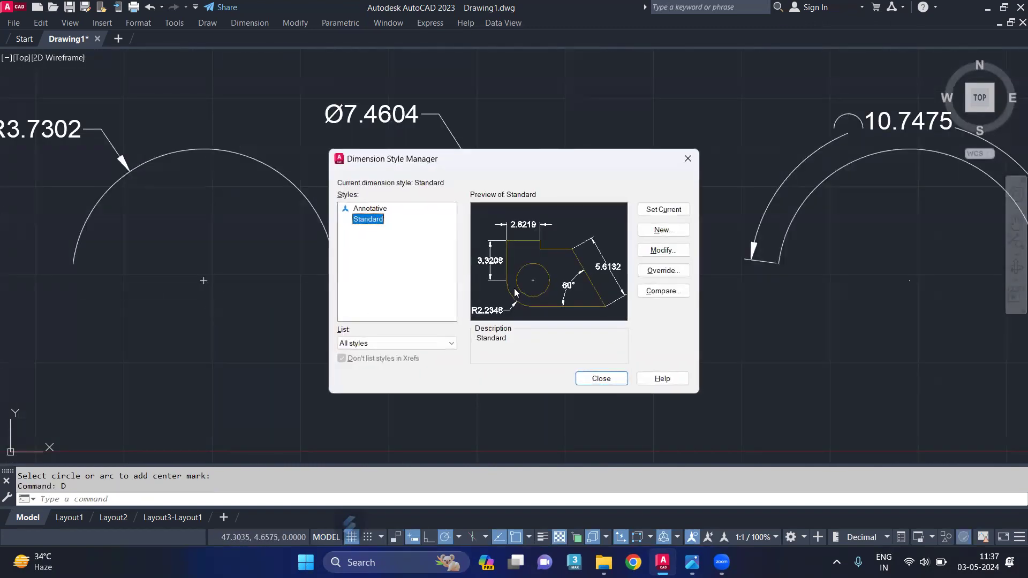
{"action": "left_click", "coordinate": [655, 251]}
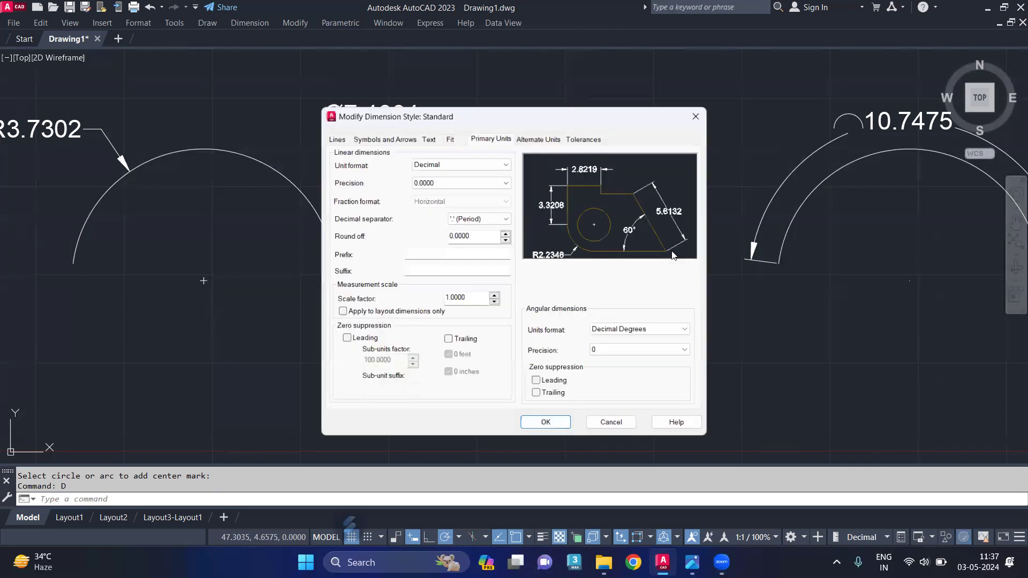
{"action": "left_click", "coordinate": [397, 134]}
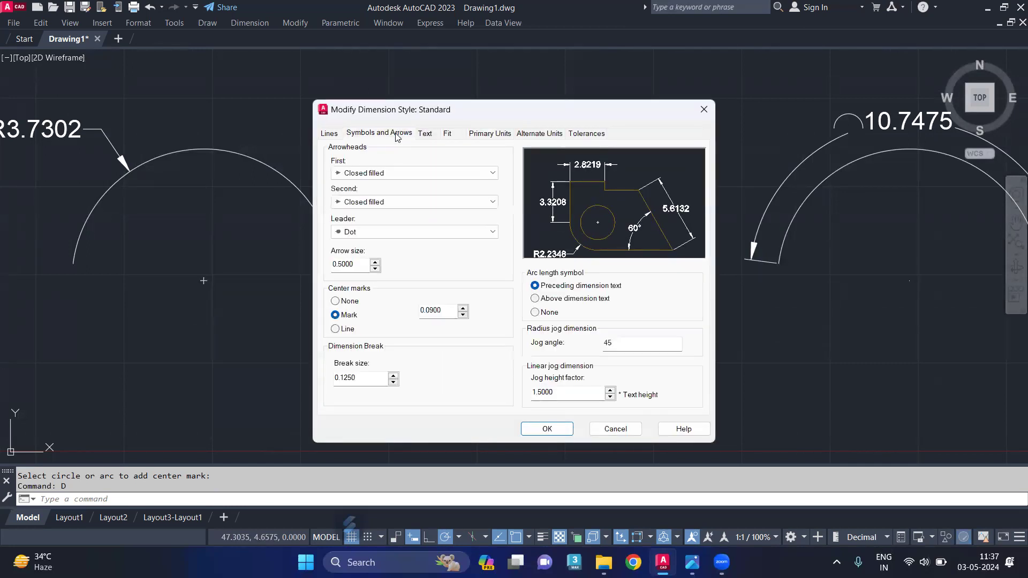
{"action": "left_click", "coordinate": [336, 301]}
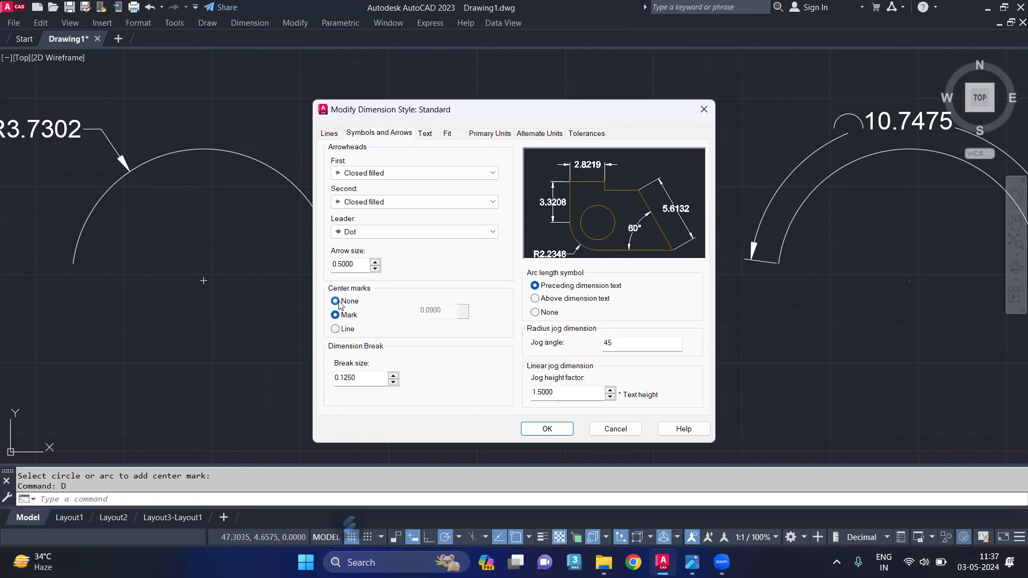
{"action": "left_click", "coordinate": [338, 330]}
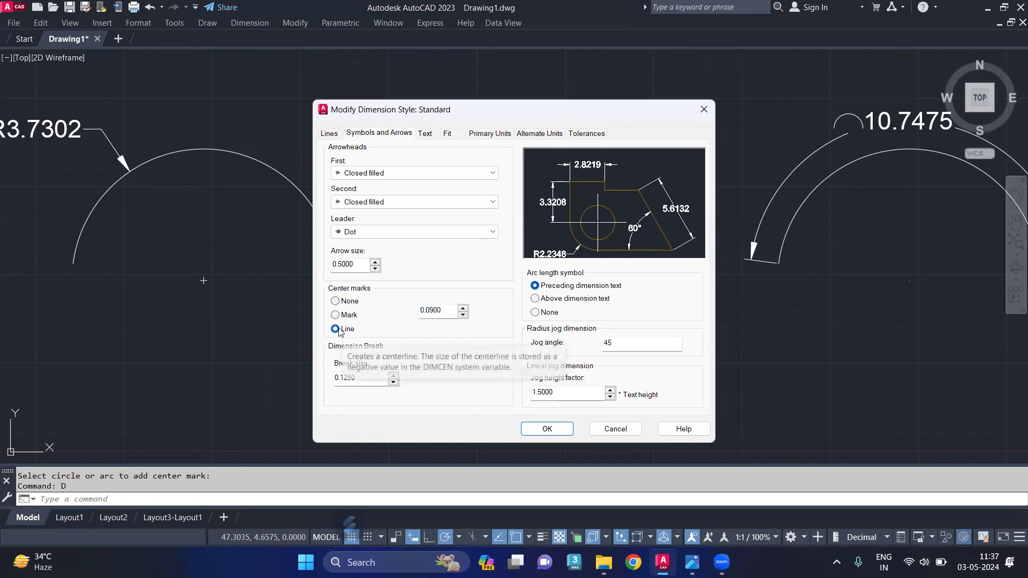
{"action": "left_click", "coordinate": [335, 315]}
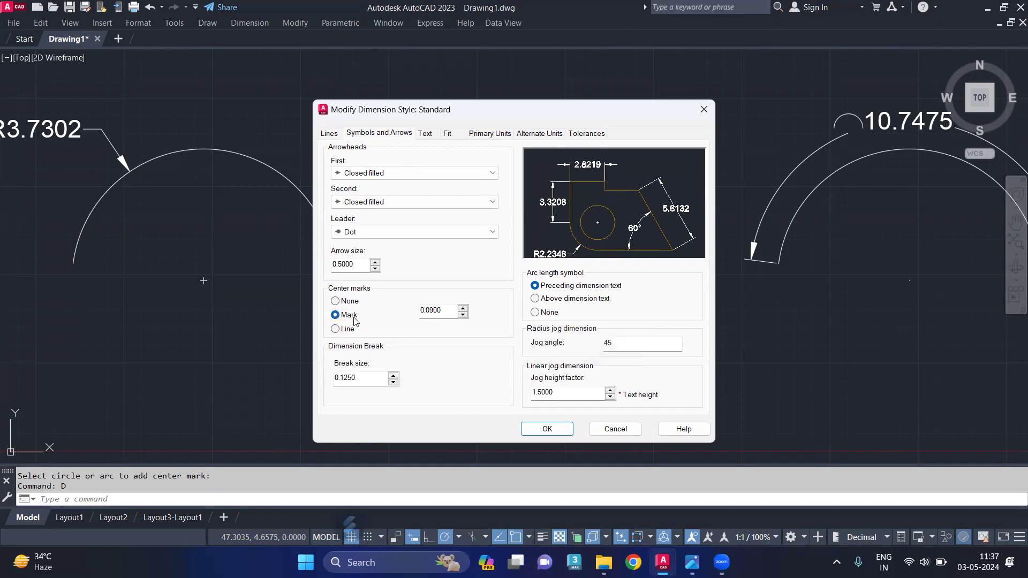
{"action": "left_click", "coordinate": [335, 328]}
{"action": "left_click", "coordinate": [547, 429]}
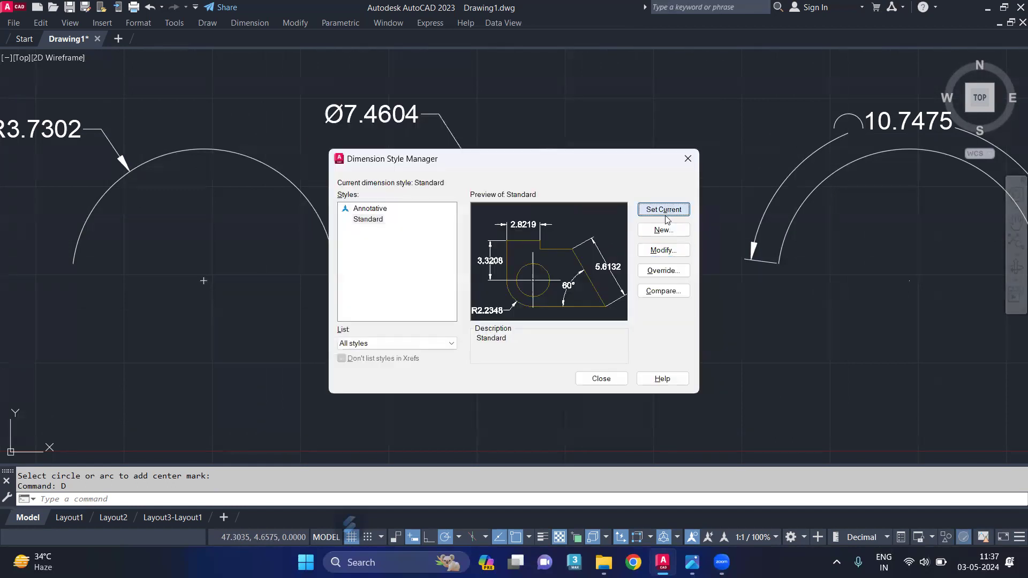
{"action": "left_click", "coordinate": [598, 378]}
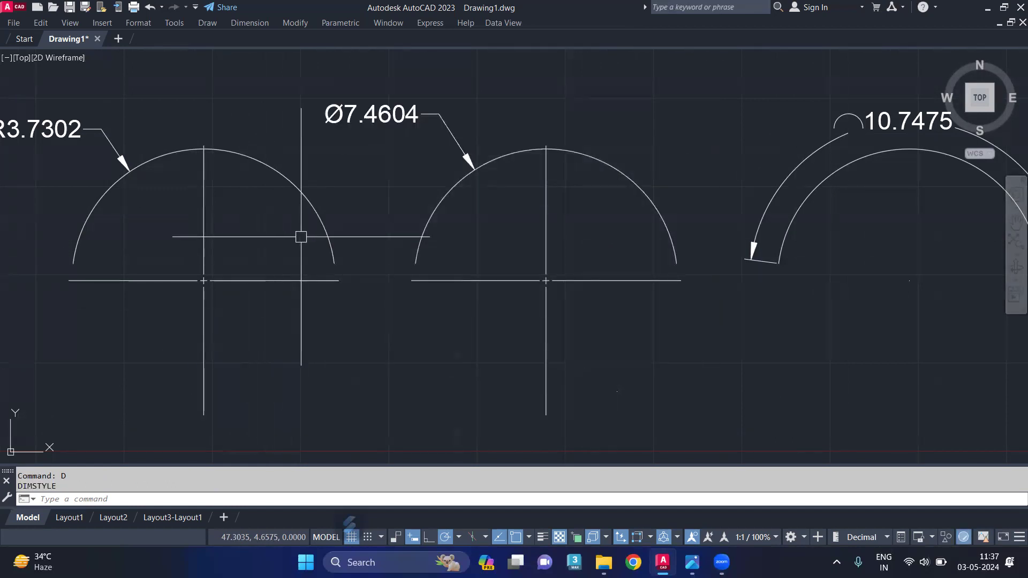
Step: Undo the change to the Standard dimension style's center marks
{"action": "scroll", "coordinate": [301, 237], "scroll_direction": "down", "scroll_amount": 5}
{"action": "middle_click_drag", "start_coordinate": [291, 163], "coordinate": [487, 291]}
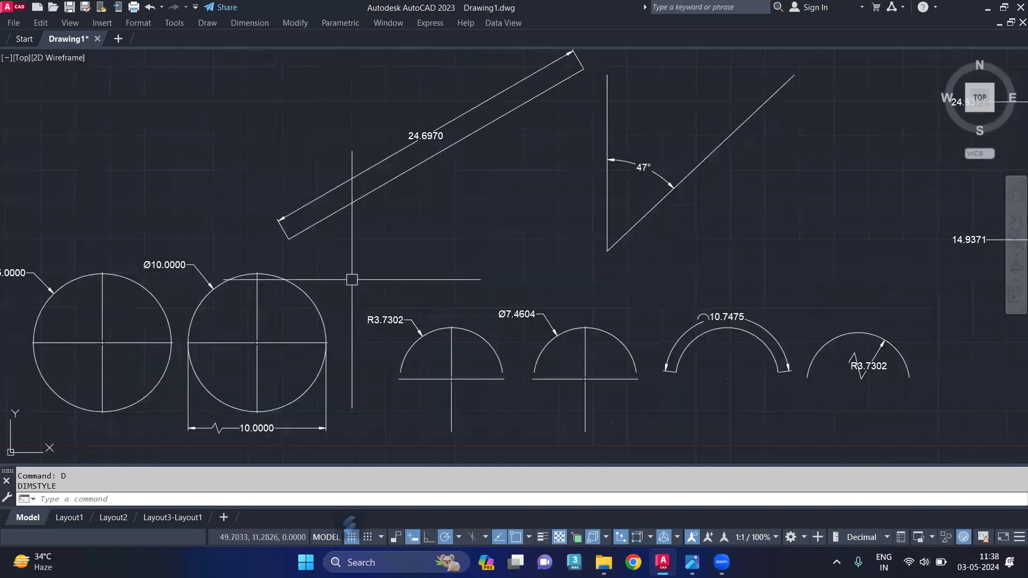
{"action": "key", "text": "ctrl+z"}
{"action": "key", "text": "ctrl+z"}
Step: Switch to the image viewer, browse the dimension reference pictures up to the DIMCEN centerline size diagram, and return to AutoCAD
{"action": "left_click", "coordinate": [692, 562]}
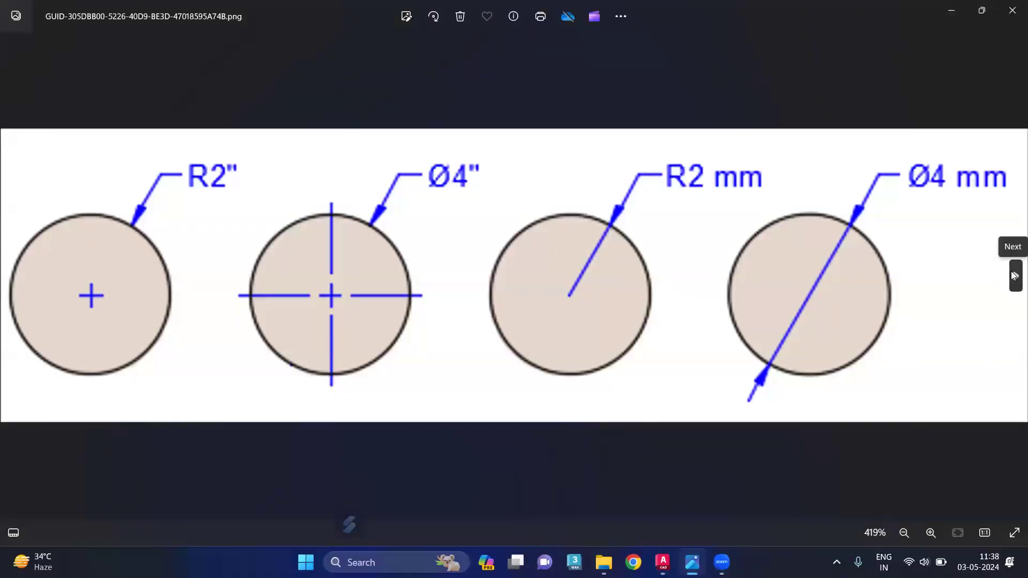
{"action": "left_click", "coordinate": [1014, 275]}
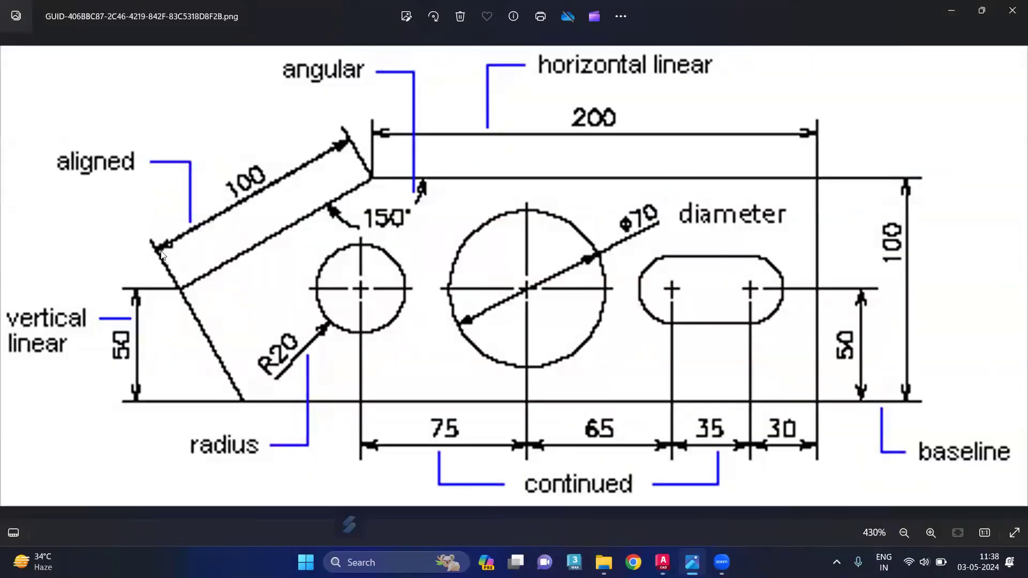
{"action": "left_click", "coordinate": [1015, 276]}
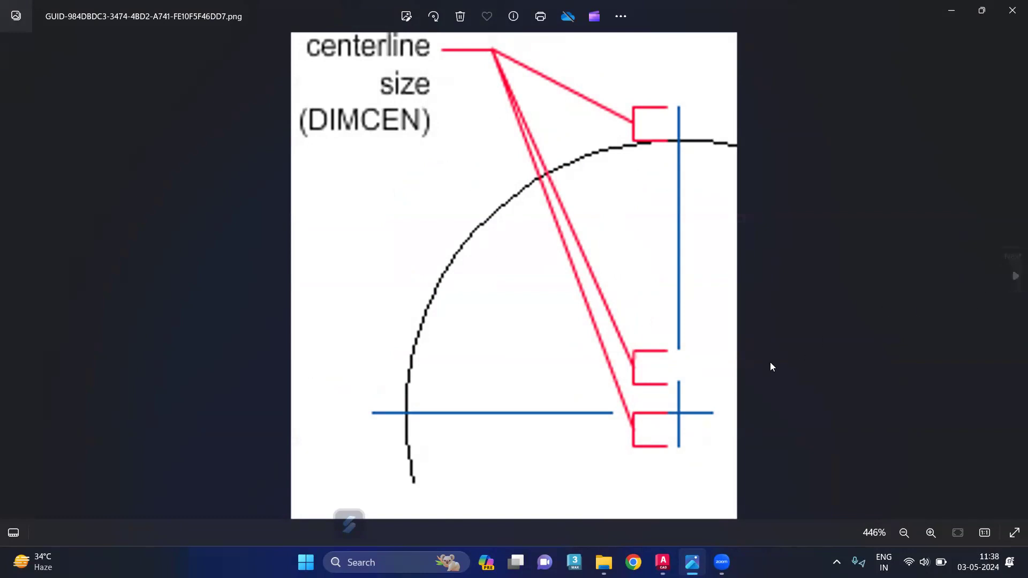
{"action": "left_click", "coordinate": [663, 563]}
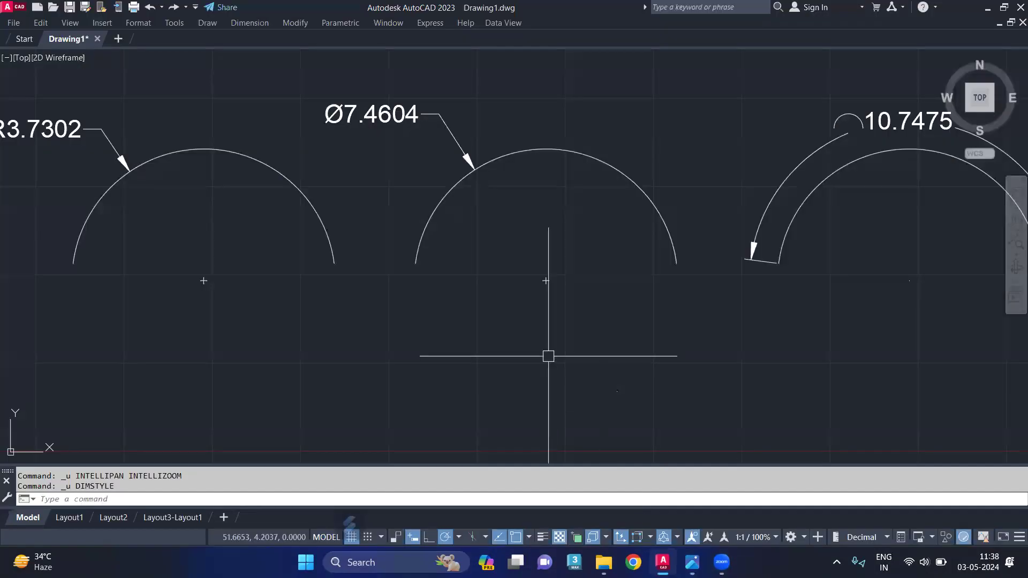
Step: Try to apply DIMCENTER to the center-marked circle above the rectangle
{"action": "type", "text": "DIM"}
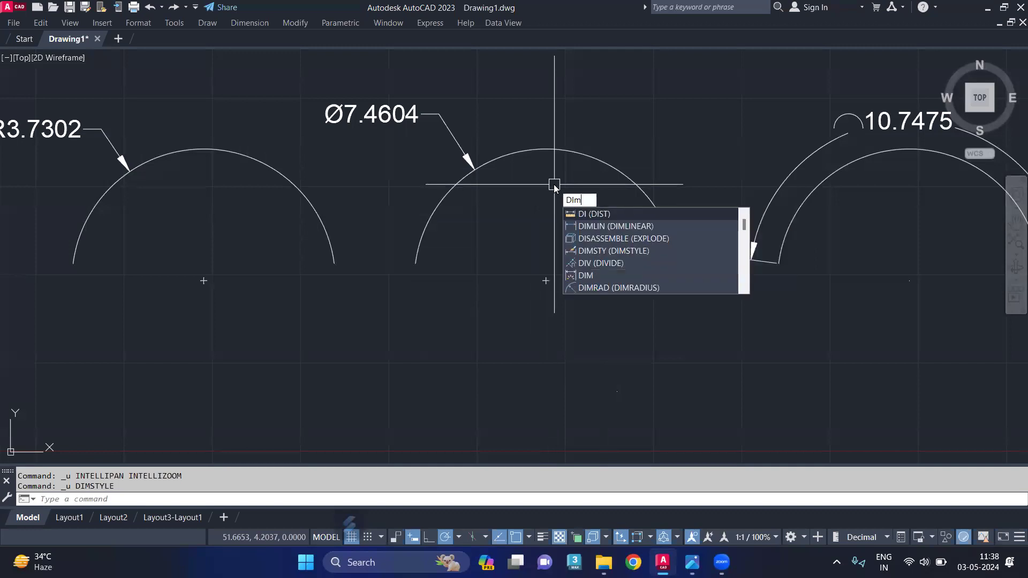
{"action": "type", "text": "CENTER"}
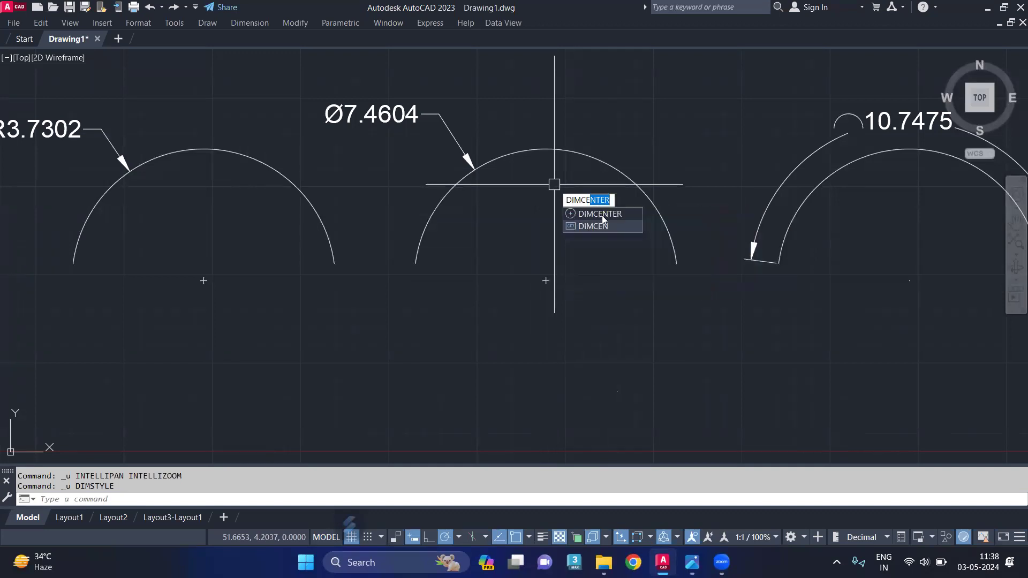
{"action": "left_click", "coordinate": [601, 215]}
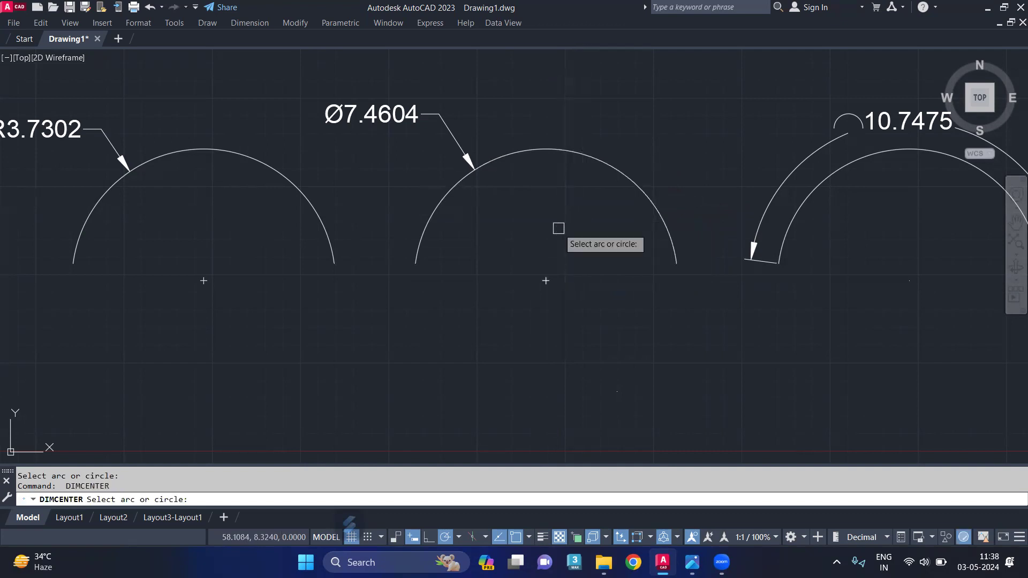
{"action": "scroll", "coordinate": [567, 223], "scroll_direction": "down", "scroll_amount": 4}
{"action": "mouse_move", "coordinate": [578, 253]}
{"action": "middle_mouse_down"}
{"action": "mouse_move", "coordinate": [587, 245]}
{"action": "mouse_move", "coordinate": [449, 317]}
{"action": "middle_mouse_up"}
{"action": "scroll", "coordinate": [460, 295], "scroll_direction": "down", "scroll_amount": 2}
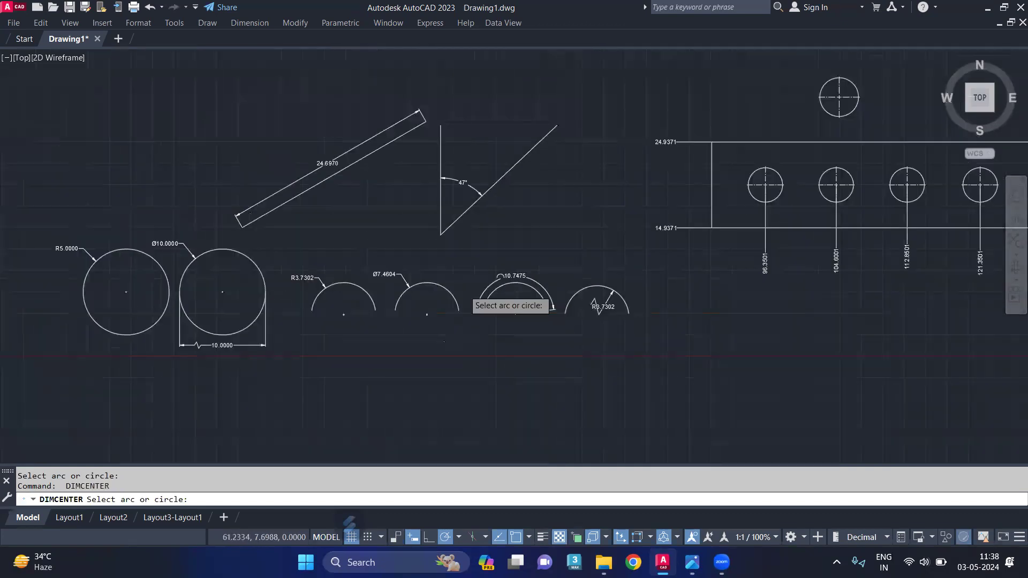
{"action": "middle_click_drag", "start_coordinate": [705, 202], "coordinate": [455, 301]}
{"action": "scroll", "coordinate": [440, 274], "scroll_direction": "up", "scroll_amount": 2}
{"action": "scroll", "coordinate": [478, 245], "scroll_direction": "up", "scroll_amount": 1}
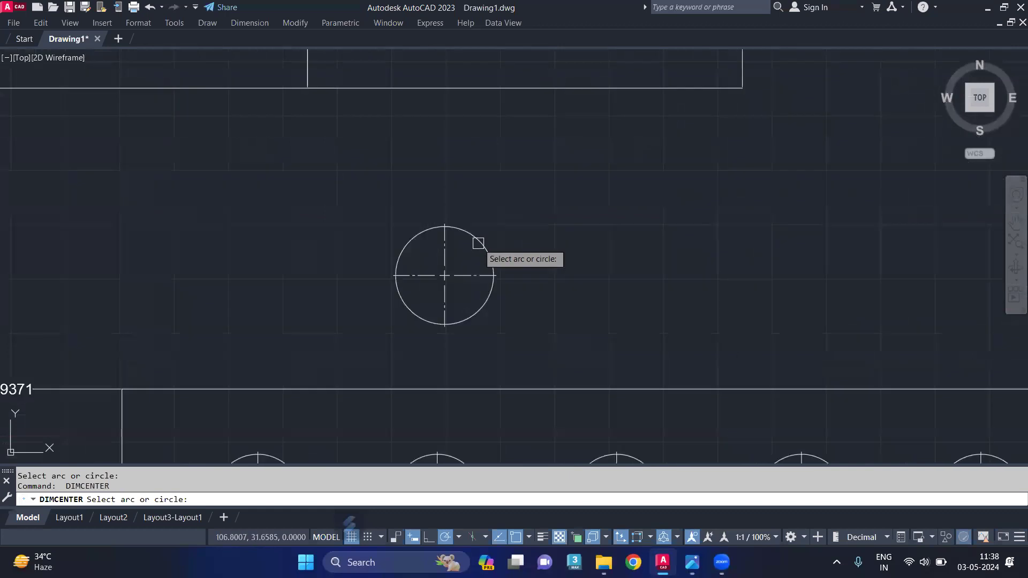
{"action": "left_click", "coordinate": [475, 243]}
{"action": "middle_click_drag", "start_coordinate": [585, 280], "coordinate": [455, 292]}
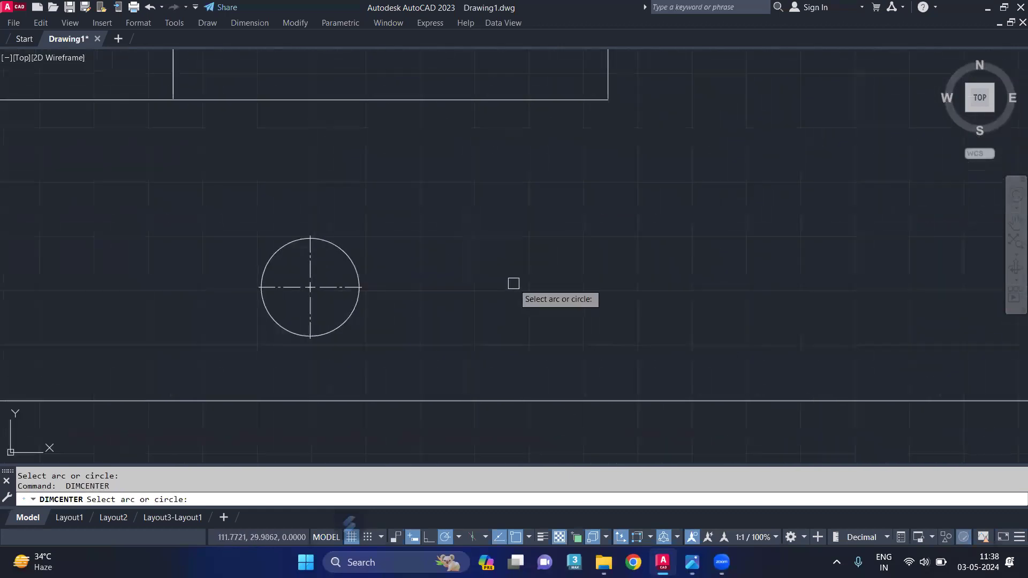
{"action": "left_click", "coordinate": [577, 282]}
{"action": "key", "text": "Escape"}
Step: Draw another circle of similar size above the rectangle, to the right of the center-marked circle
{"action": "type", "text": "c"}
{"action": "key", "text": "Return"}
{"action": "left_click", "coordinate": [580, 276]}
{"action": "left_click", "coordinate": [570, 325]}
Step: Add a center mark to the newly drawn circle with DIMCENTER
{"action": "type", "text": "dimv"}
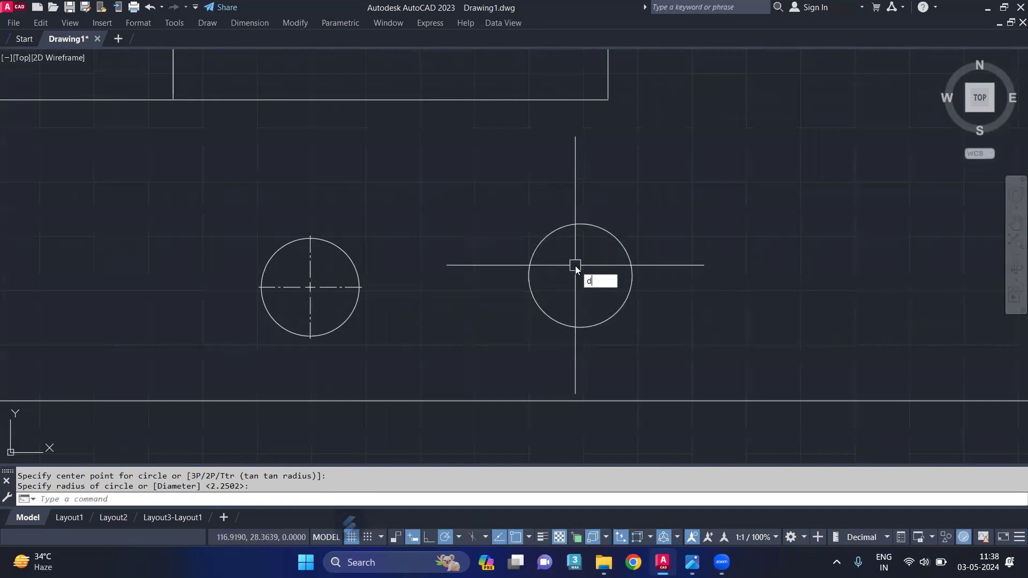
{"action": "key", "text": "BackSpace"}
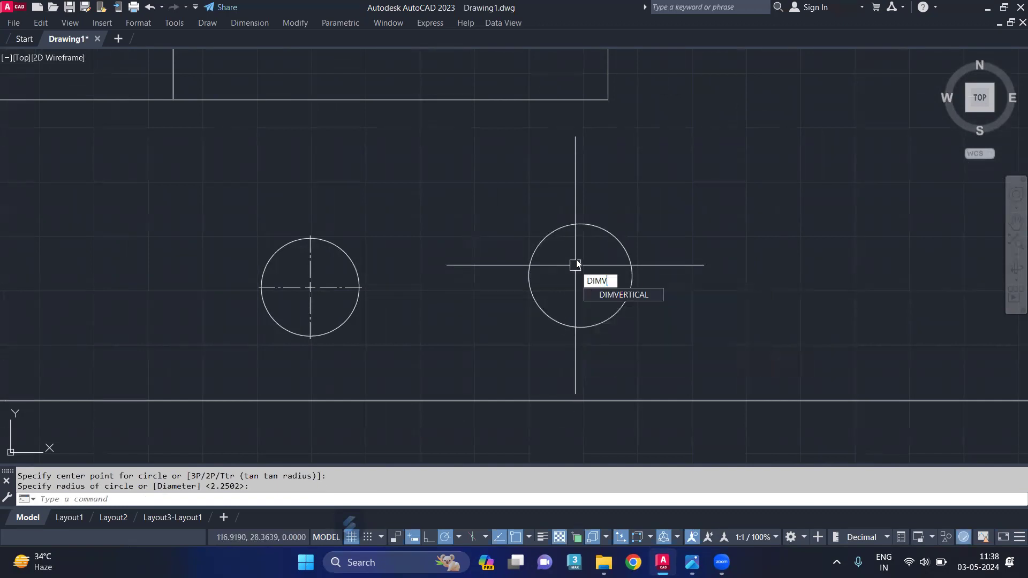
{"action": "key", "text": "BackSpace"}
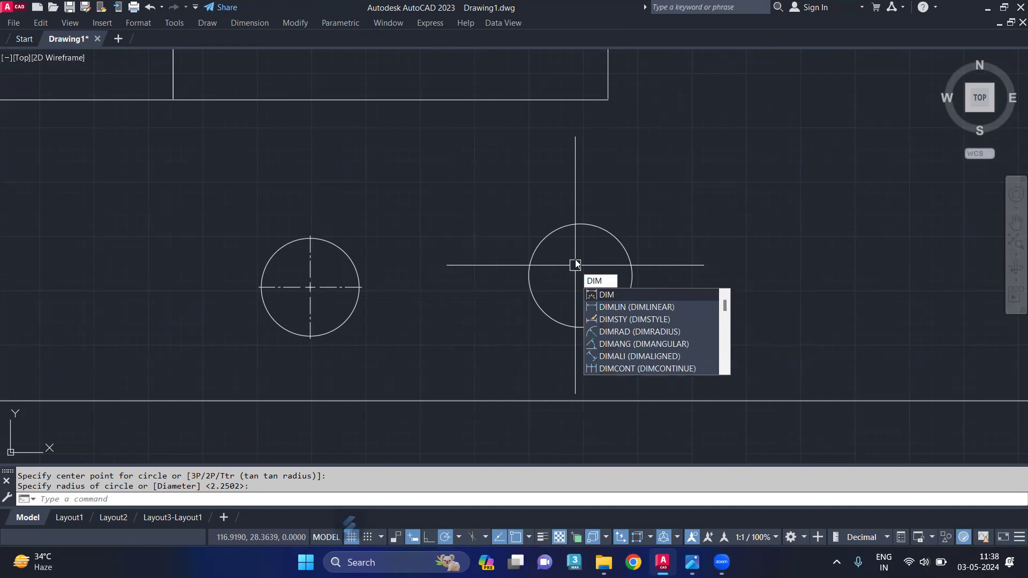
{"action": "type", "text": "ce"}
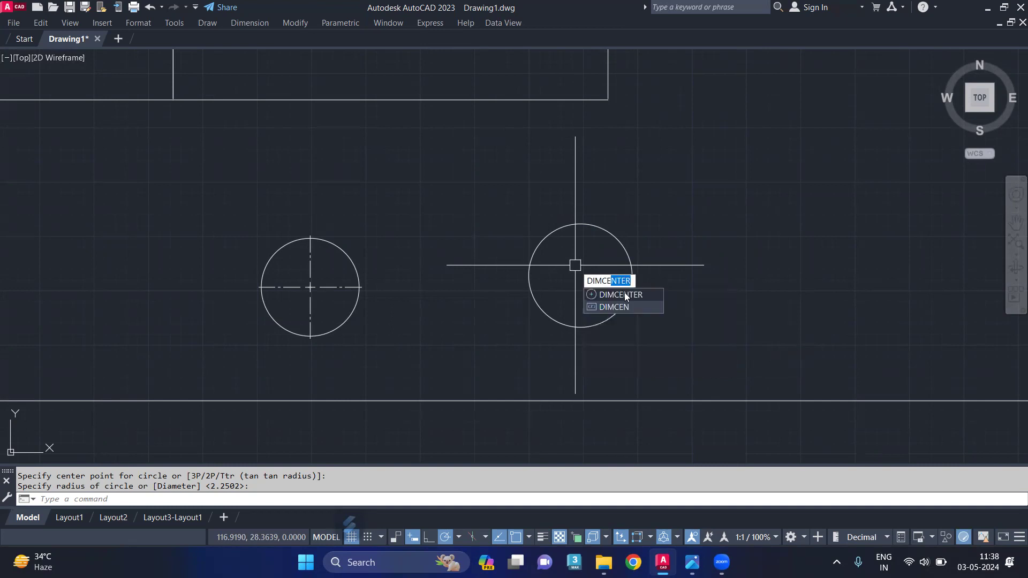
{"action": "left_click", "coordinate": [625, 296]}
{"action": "scroll", "coordinate": [595, 224], "scroll_direction": "up", "scroll_amount": 2}
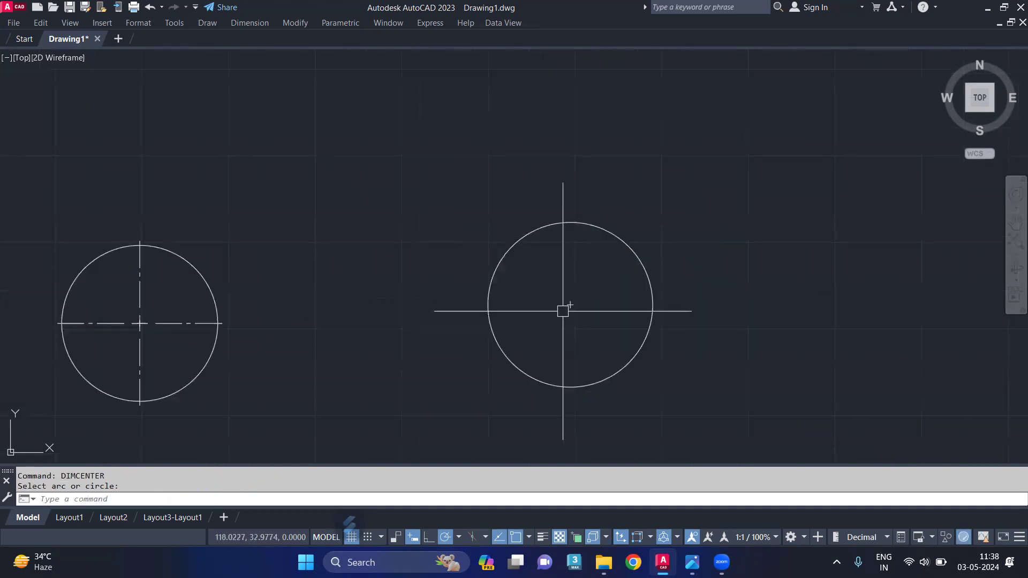
{"action": "scroll", "coordinate": [608, 270], "scroll_direction": "down", "scroll_amount": 2}
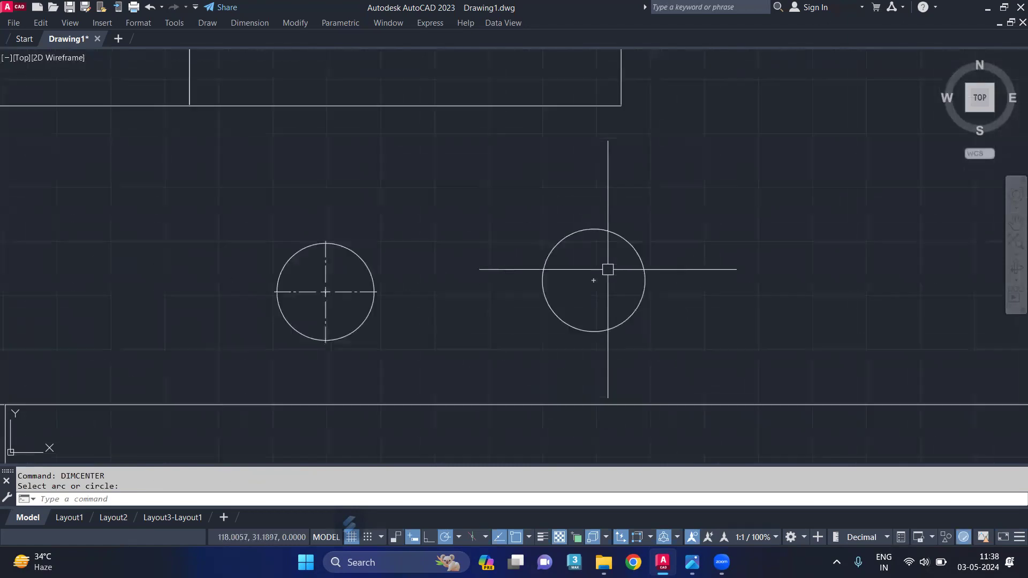
{"action": "scroll", "coordinate": [608, 269], "scroll_direction": "down", "scroll_amount": 2}
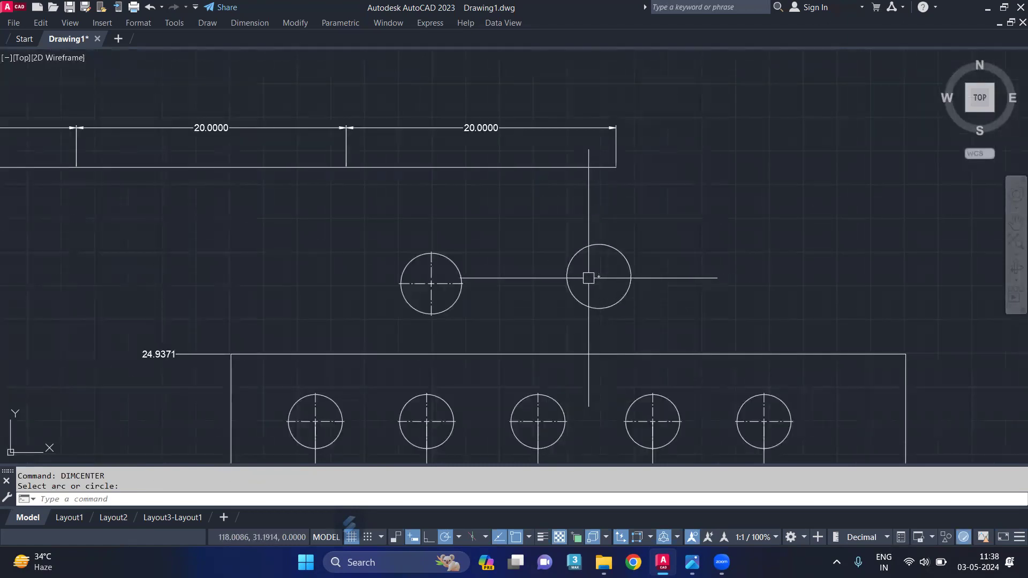
Step: Dimension the rightmost segment of the horizontal line above the circles with DIMHORIZONTAL, placing the dimension just below the line
{"action": "middle_click_drag", "start_coordinate": [735, 244], "coordinate": [535, 259]}
{"action": "scroll", "coordinate": [288, 175], "scroll_direction": "up", "scroll_amount": 2}
{"action": "mouse_move", "coordinate": [288, 175]}
{"action": "middle_mouse_down"}
{"action": "mouse_move", "coordinate": [432, 239]}
{"action": "mouse_move", "coordinate": [466, 200]}
{"action": "middle_mouse_up"}
{"action": "type", "text": "dimh"}
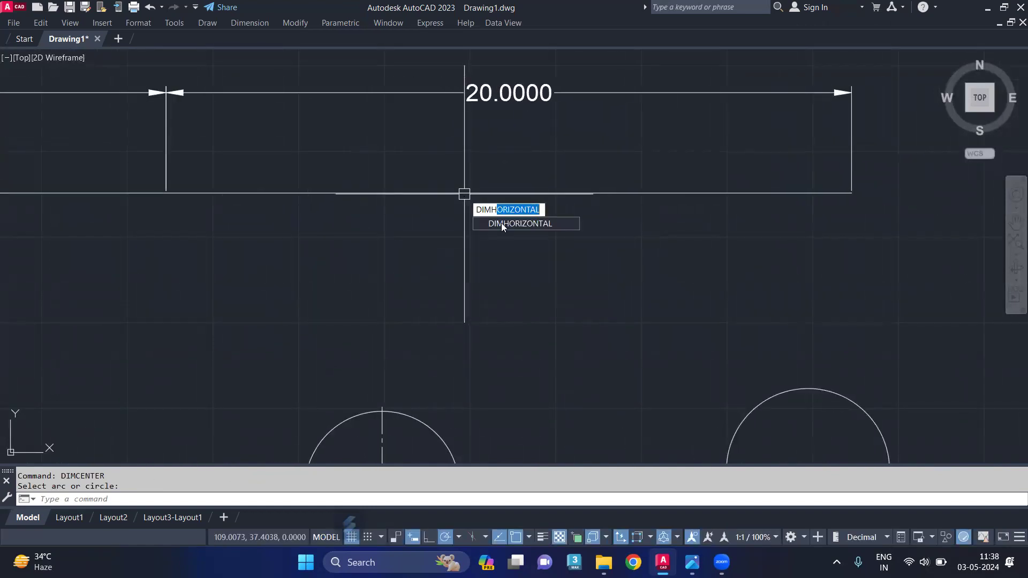
{"action": "key", "text": "Return"}
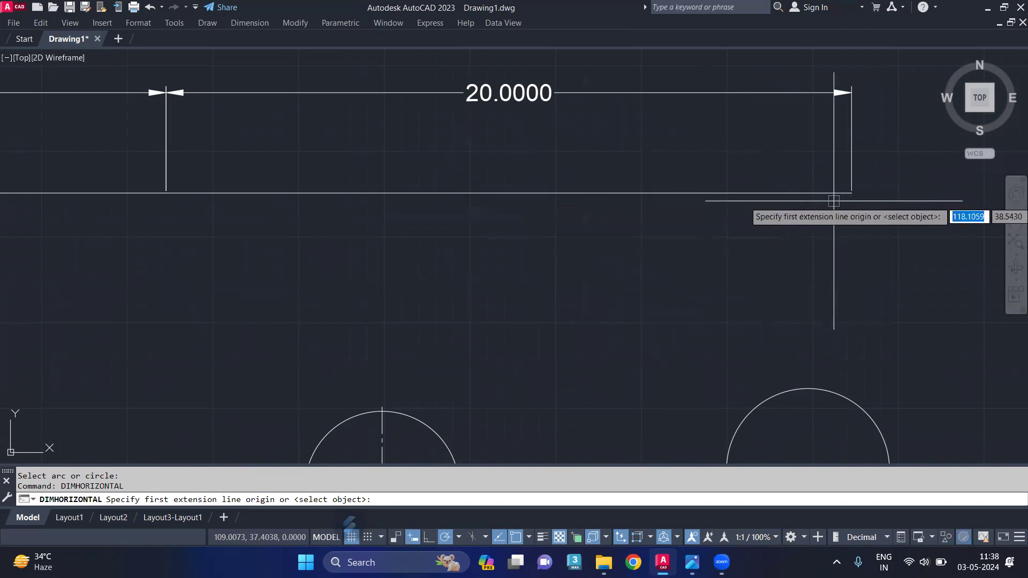
{"action": "left_click", "coordinate": [852, 193]}
{"action": "middle_click_drag", "start_coordinate": [333, 231], "coordinate": [590, 251]}
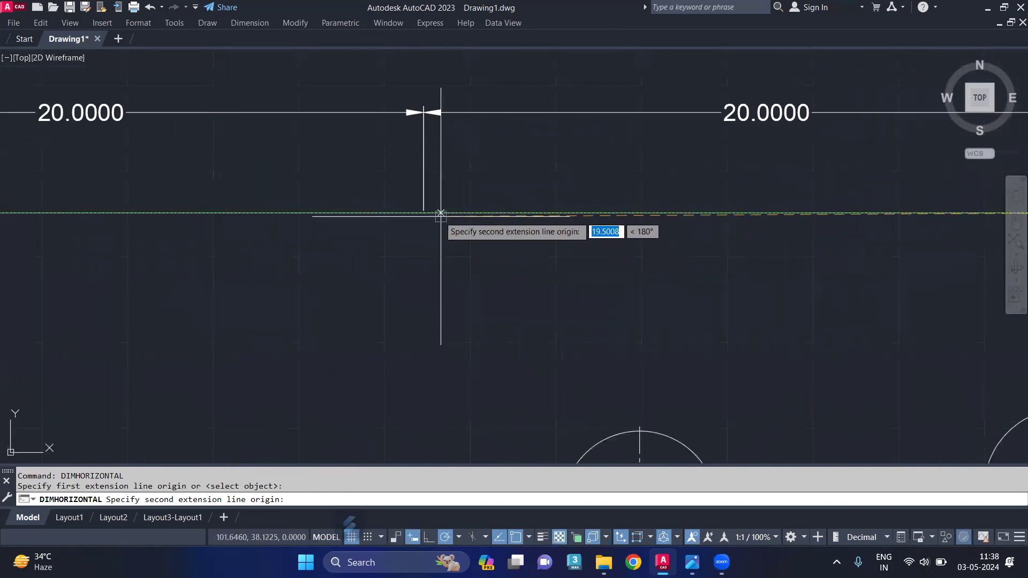
{"action": "left_click", "coordinate": [424, 214]}
{"action": "left_click", "coordinate": [480, 253]}
{"action": "middle_click_drag", "start_coordinate": [790, 263], "coordinate": [602, 222]}
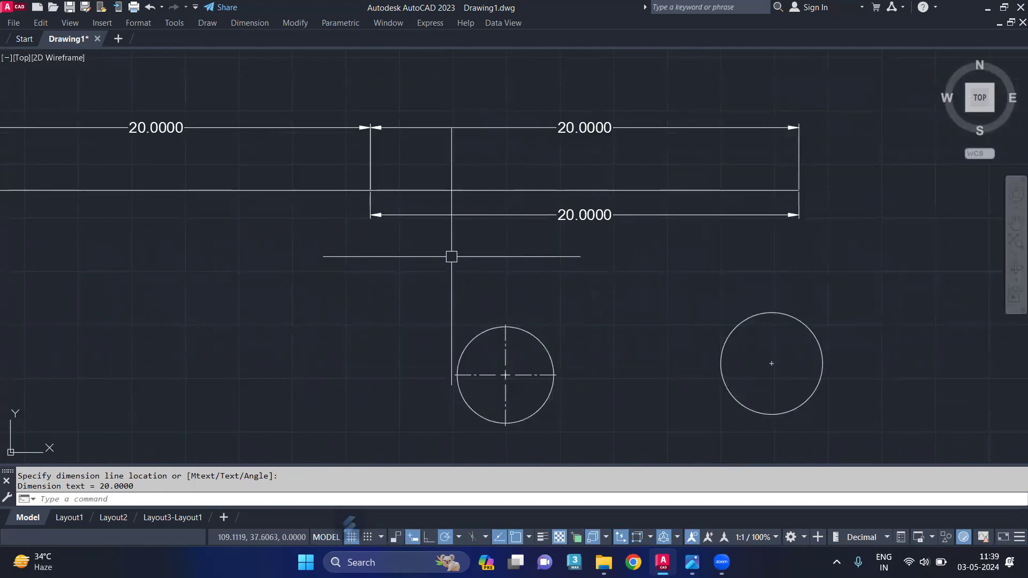
Step: Draw a vertical line about 14.62 units long to the right of the dimensioned horizontal line
{"action": "scroll", "coordinate": [449, 256], "scroll_direction": "down", "scroll_amount": 4}
{"action": "mouse_move", "coordinate": [624, 238]}
{"action": "middle_mouse_down"}
{"action": "mouse_move", "coordinate": [438, 267]}
{"action": "mouse_move", "coordinate": [471, 264]}
{"action": "mouse_move", "coordinate": [487, 209]}
{"action": "middle_mouse_up"}
{"action": "type", "text": "l"}
{"action": "key", "text": "Return"}
{"action": "left_click", "coordinate": [570, 167]}
{"action": "left_click", "coordinate": [570, 286]}
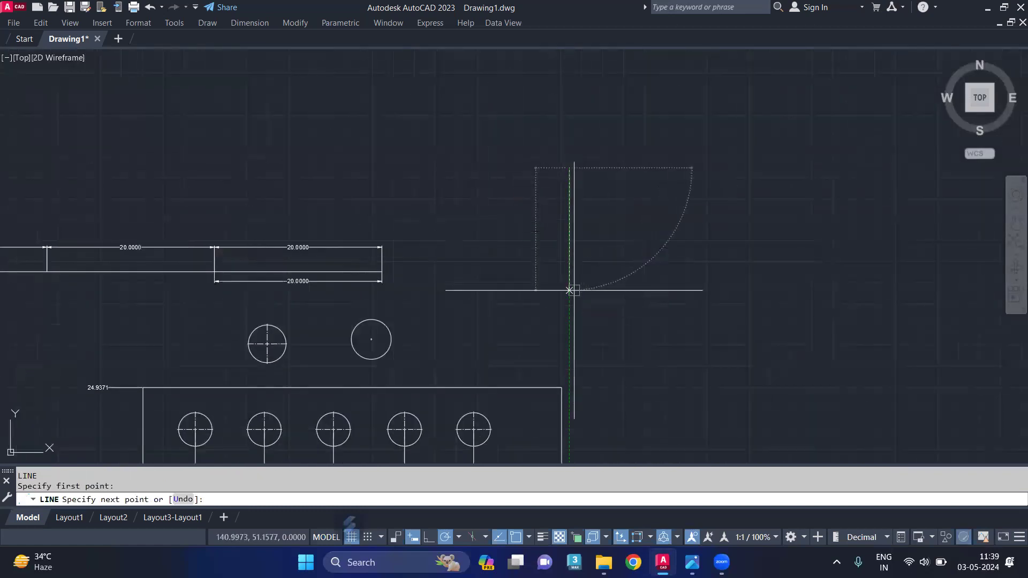
{"action": "key", "text": "Return"}
Step: Dimension the new vertical line's length with DIMVERTICAL, placing the dimension on its right side
{"action": "type", "text": "Dimv"}
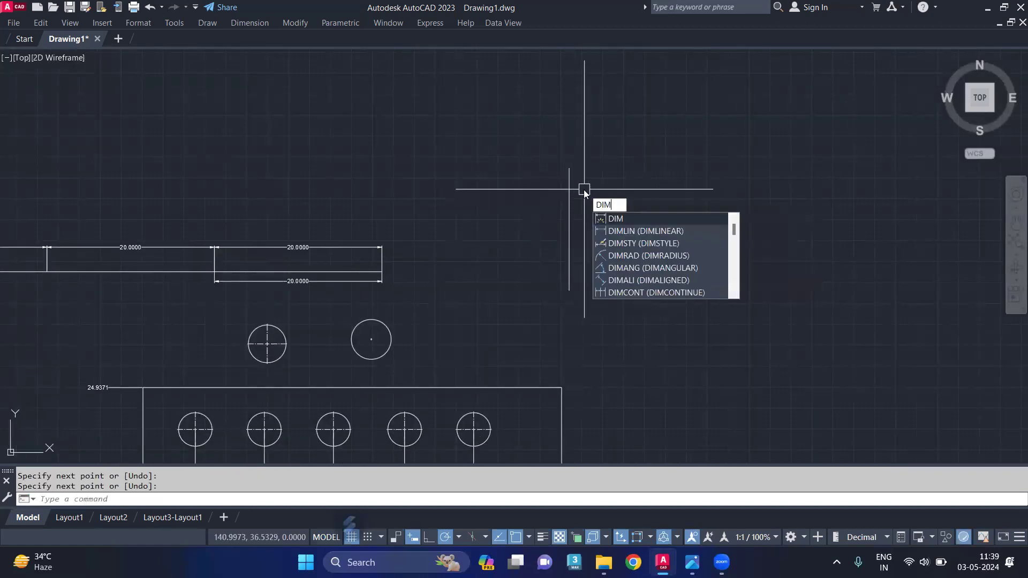
{"action": "key", "text": "Return"}
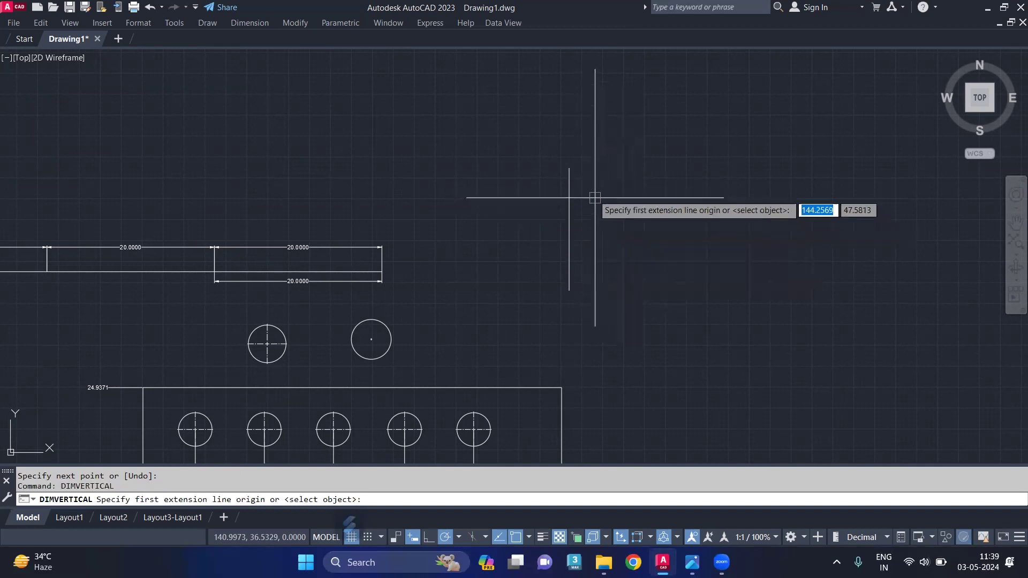
{"action": "left_click", "coordinate": [569, 168]}
{"action": "left_click", "coordinate": [570, 290]}
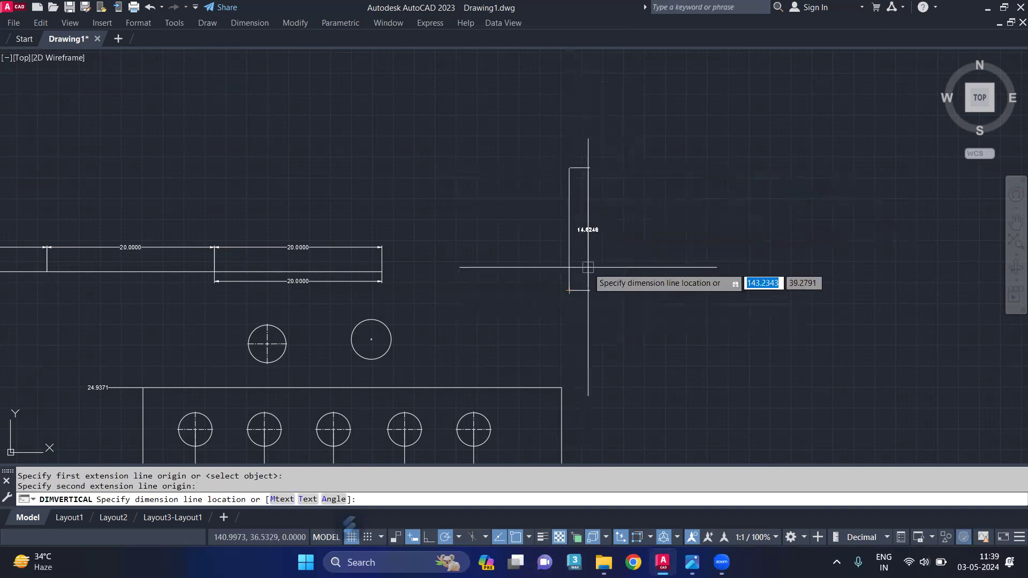
{"action": "left_click", "coordinate": [587, 244]}
{"action": "scroll", "coordinate": [585, 163], "scroll_direction": "up", "scroll_amount": 4}
{"action": "scroll", "coordinate": [661, 239], "scroll_direction": "down", "scroll_amount": 4}
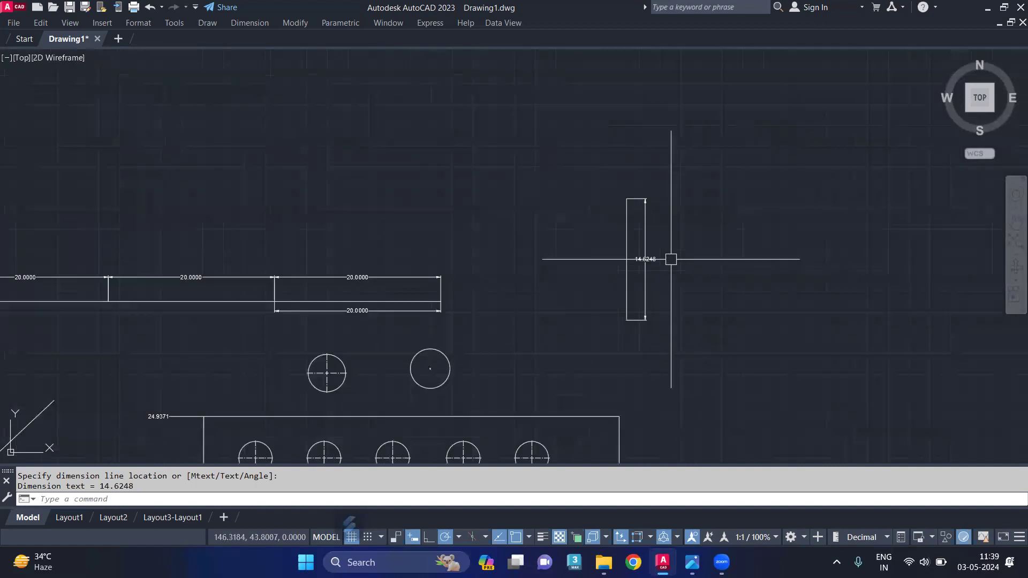
Step: Try to dimension the rightmost segment of the horizontal line above the circles with DIMVERTICAL
{"action": "key", "text": "Return"}
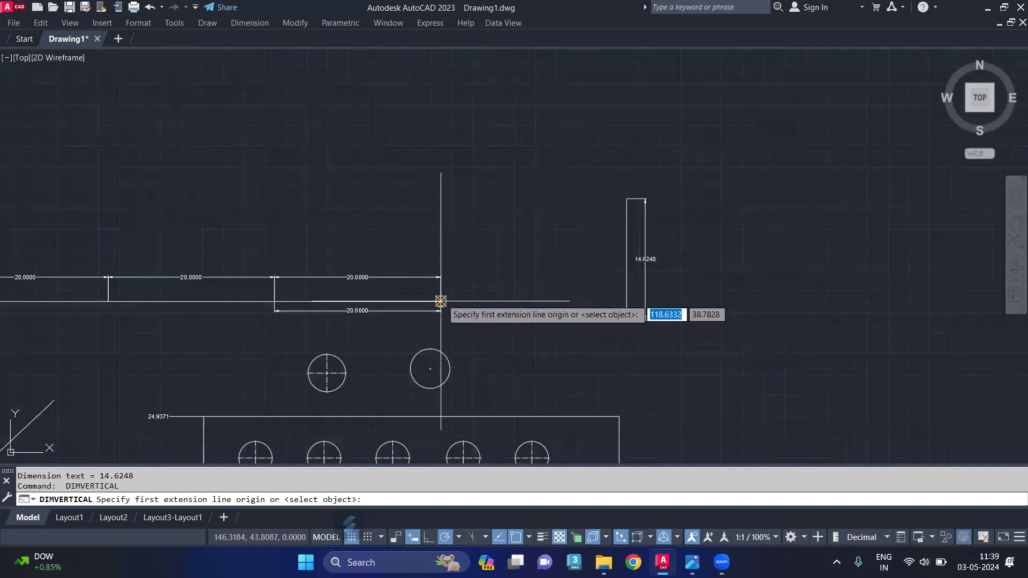
{"action": "left_click", "coordinate": [440, 307]}
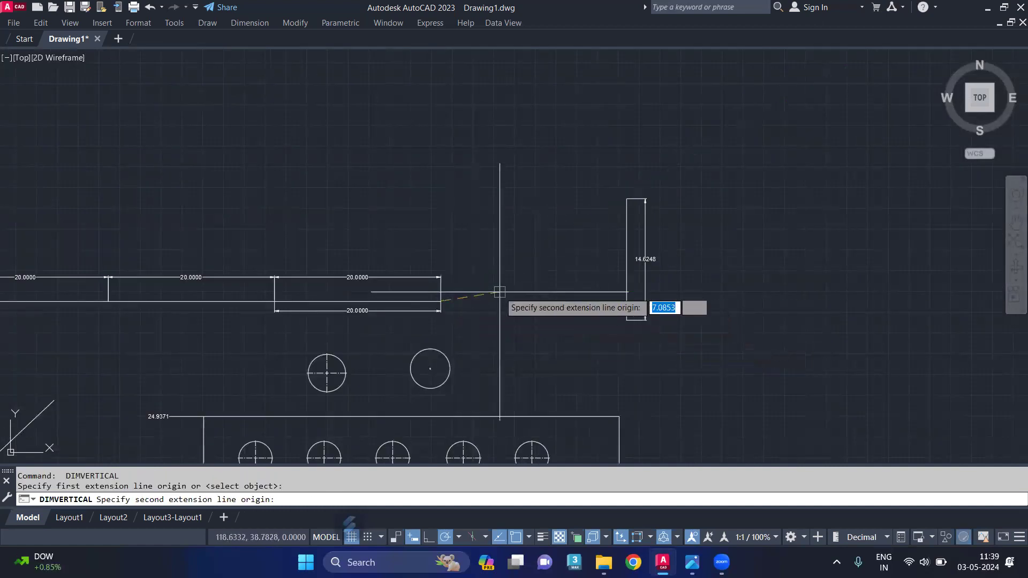
{"action": "left_click", "coordinate": [275, 302]}
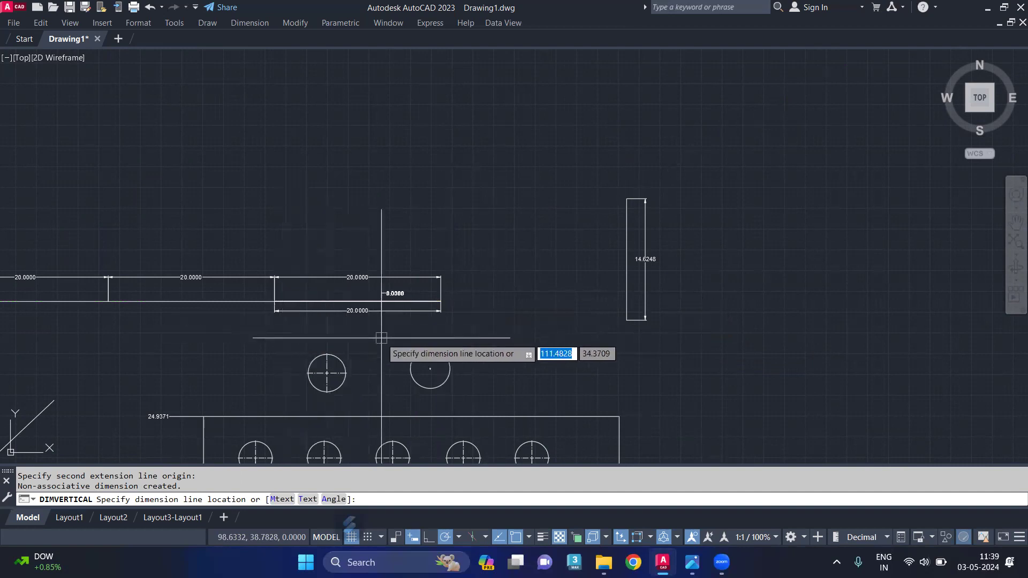
{"action": "key", "text": "Escape"}
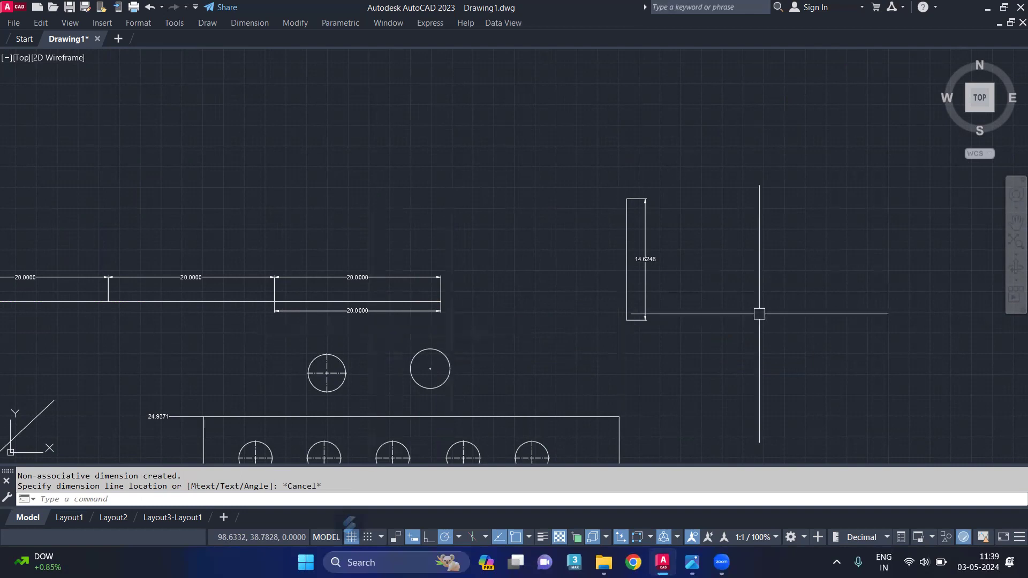
{"action": "type", "text": "DIM"}
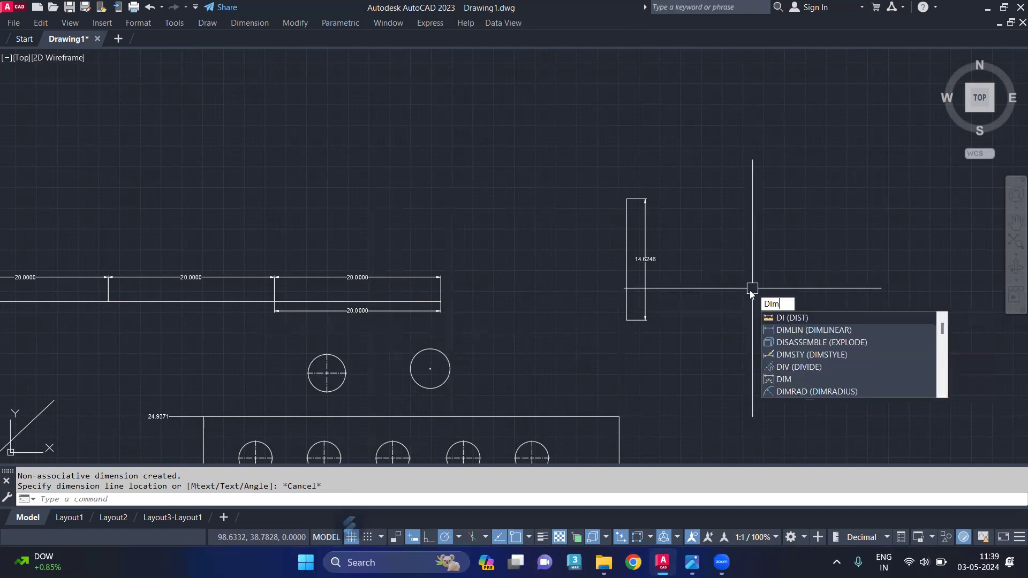
{"action": "key", "text": "Escape"}
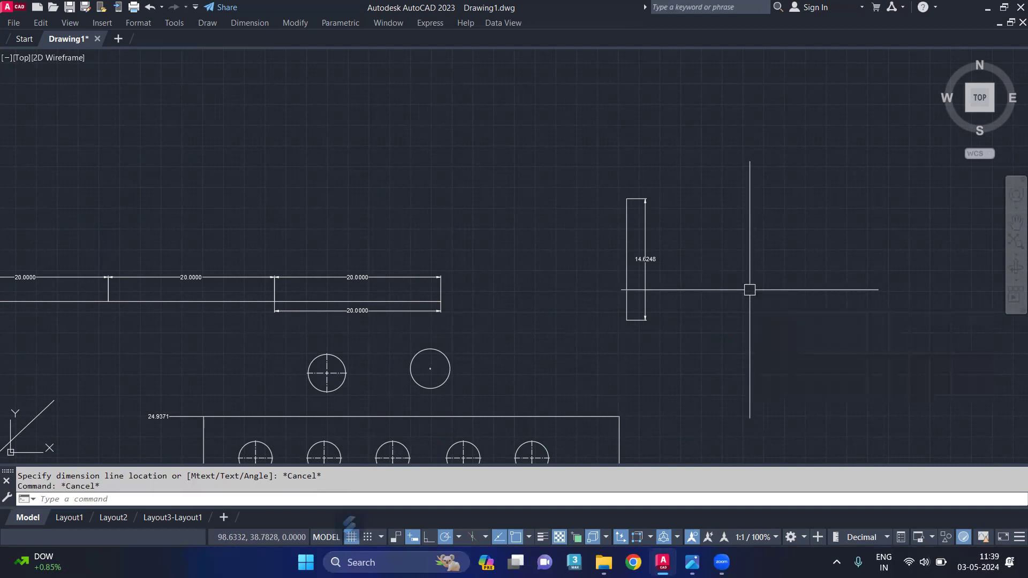
{"action": "type", "text": "DAL"}
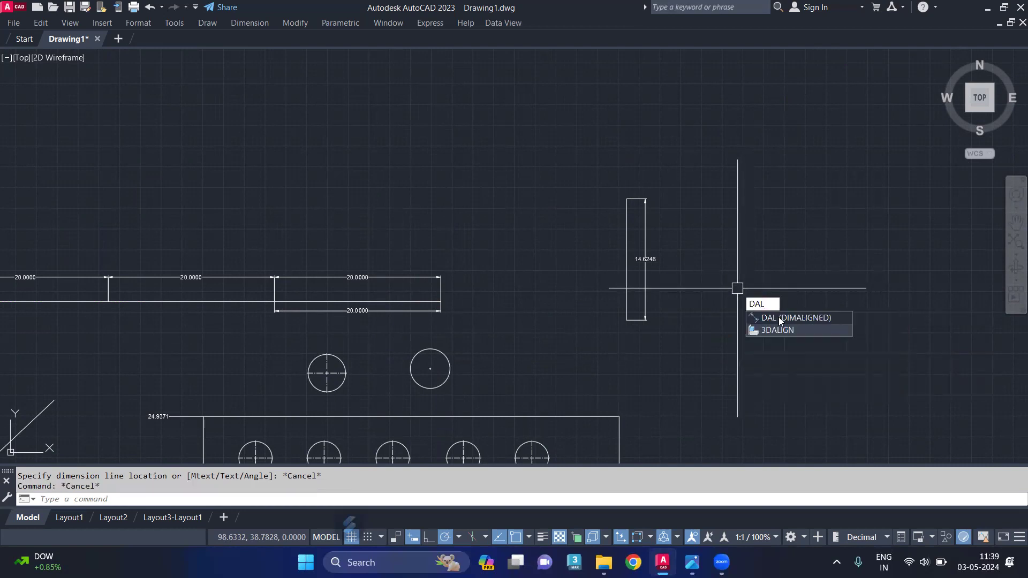
{"action": "key", "text": "Return"}
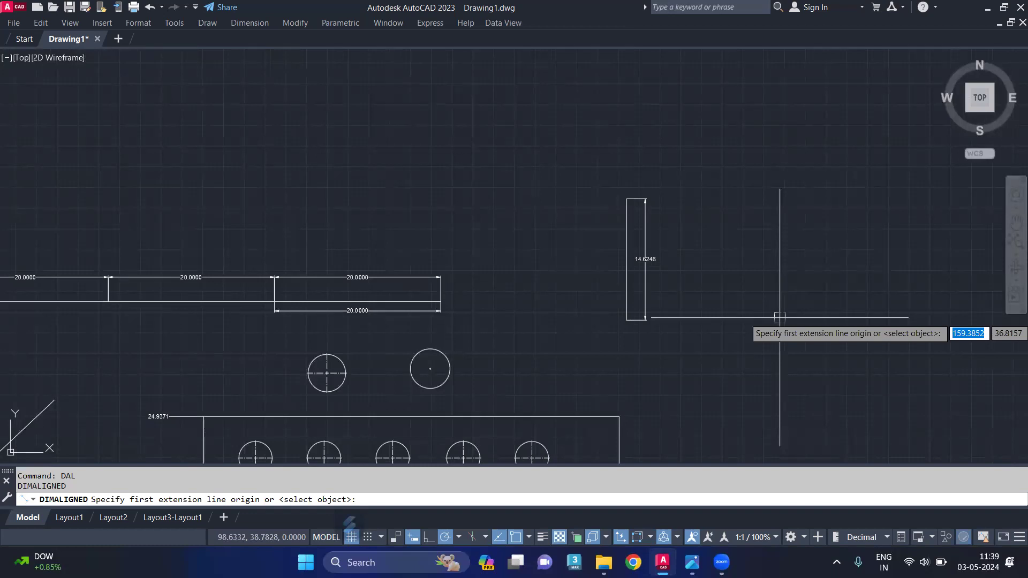
{"action": "key", "text": "Escape"}
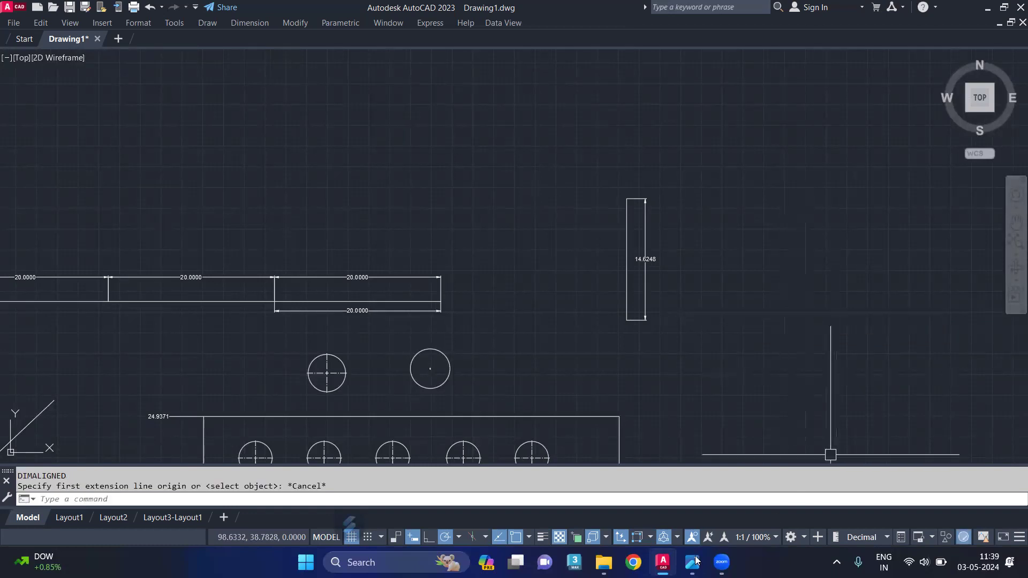
Step: Switch to the reference images in Photos and examine the jogged radius diagram showing the dimension line, jog angle and extension line
{"action": "mouse_move", "coordinate": [692, 563]}
{"action": "left_click", "coordinate": [752, 463]}
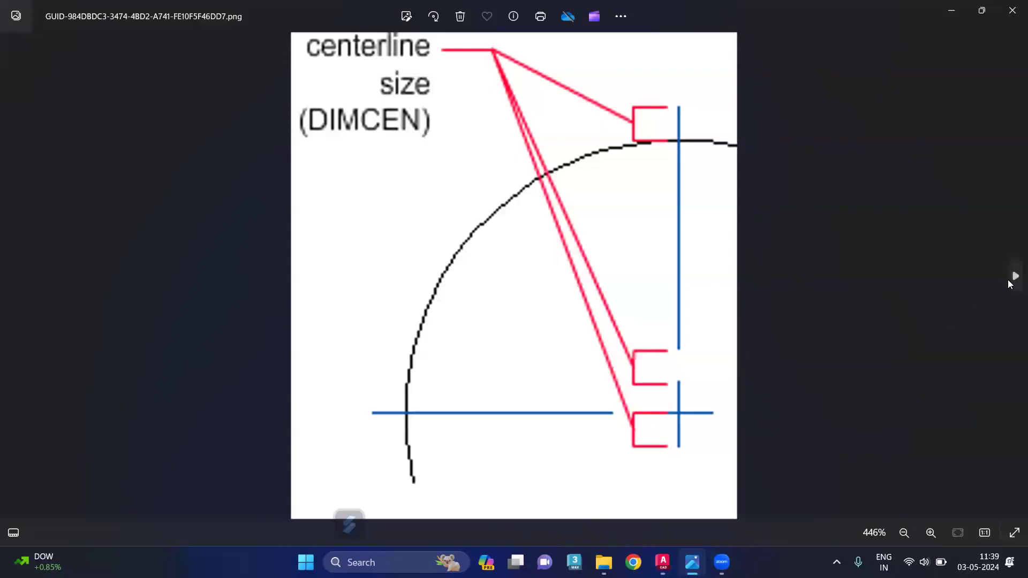
{"action": "left_click", "coordinate": [1014, 277]}
{"action": "left_click", "coordinate": [1014, 277]}
{"action": "left_click", "coordinate": [1014, 277]}
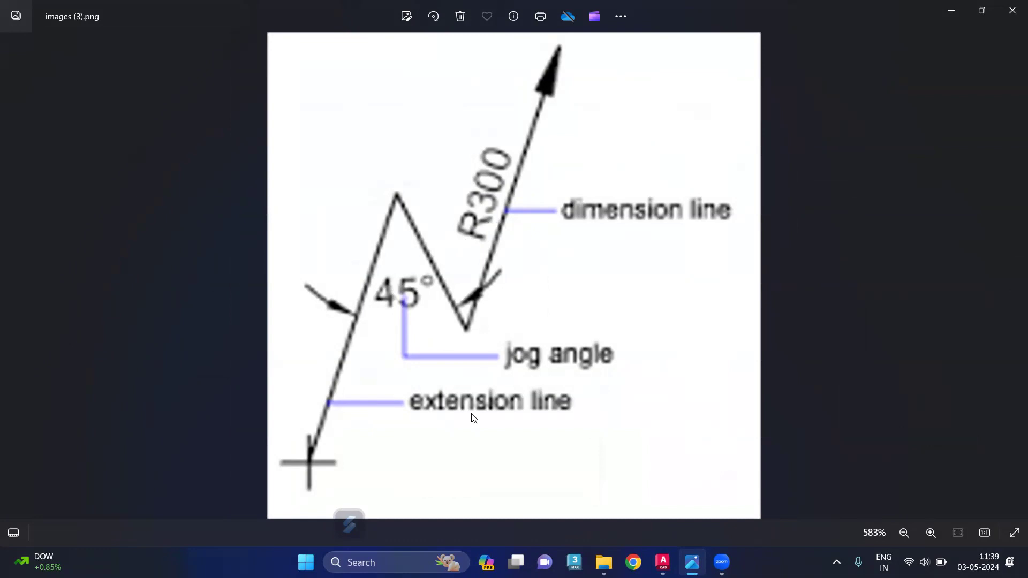
Step: Browse the reference images from the jogged linear shaft through the gasket and quick dimension examples to the inspection dimension diagram
{"action": "mouse_move", "coordinate": [981, 290]}
{"action": "left_click", "coordinate": [1013, 276]}
{"action": "left_click", "coordinate": [1013, 276]}
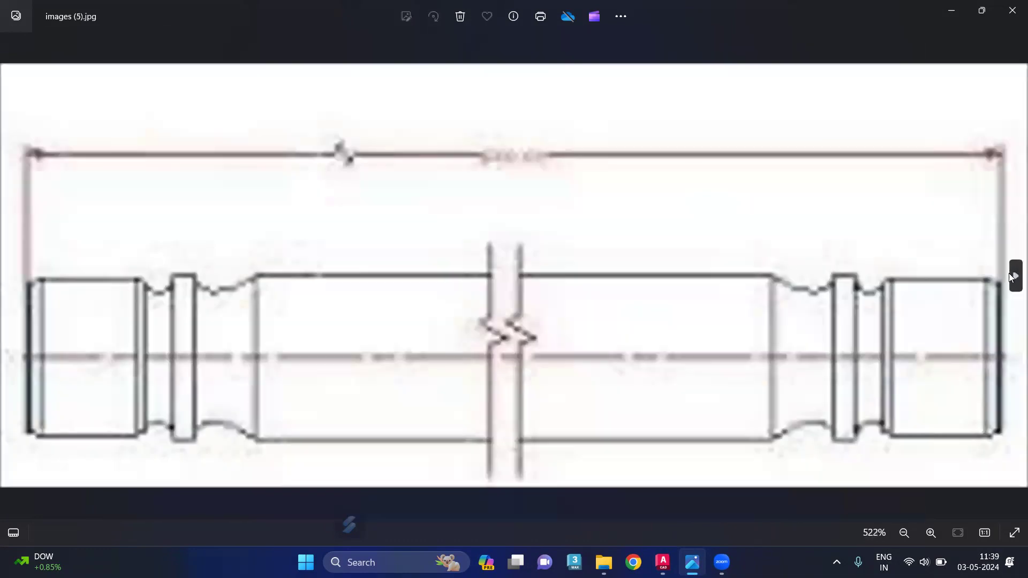
{"action": "left_click", "coordinate": [1014, 277]}
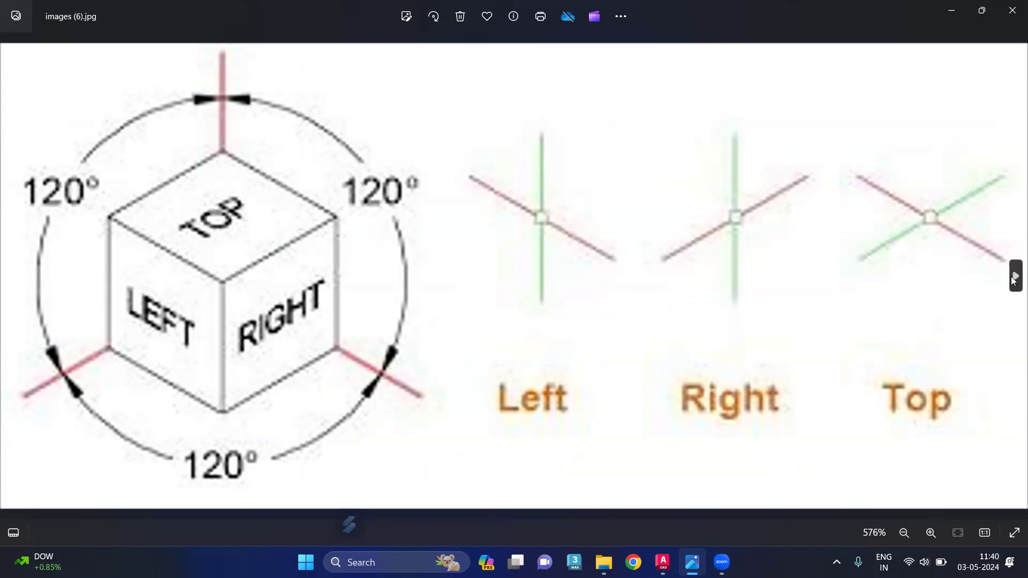
{"action": "left_click", "coordinate": [1013, 277]}
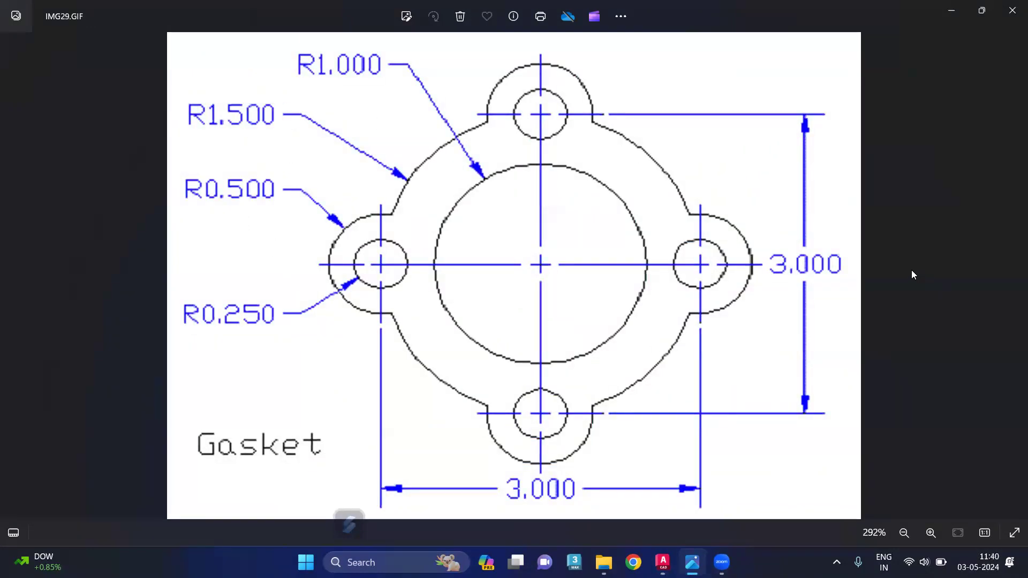
{"action": "left_click", "coordinate": [1013, 276]}
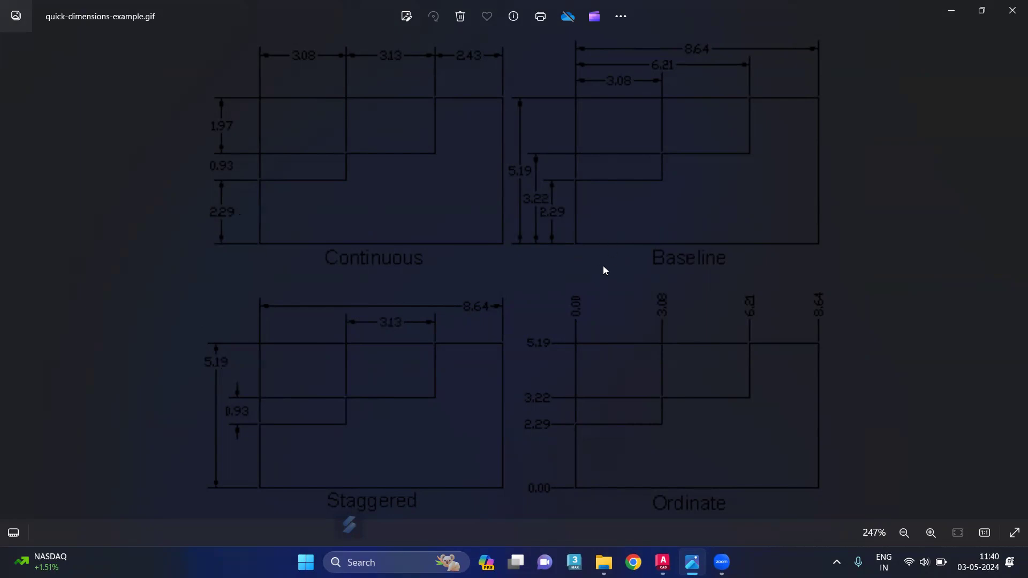
{"action": "left_click", "coordinate": [1015, 276]}
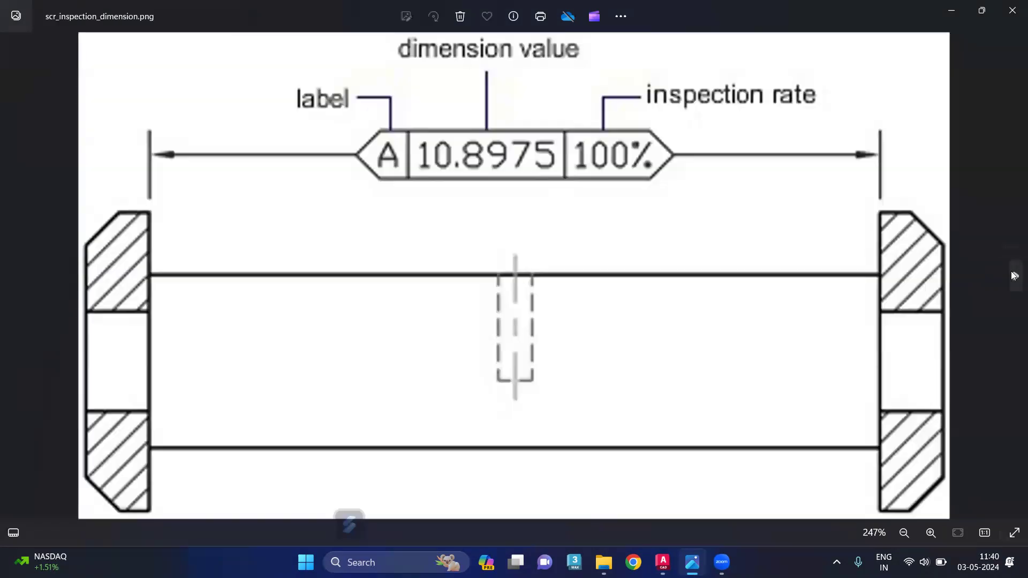
{"action": "scroll", "coordinate": [632, 136], "scroll_direction": "down", "scroll_amount": 3}
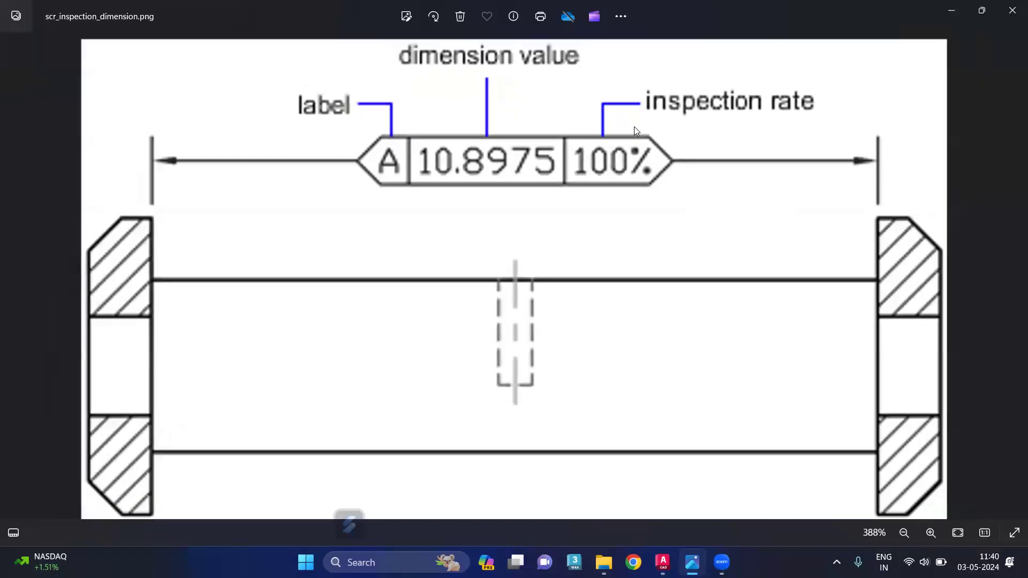
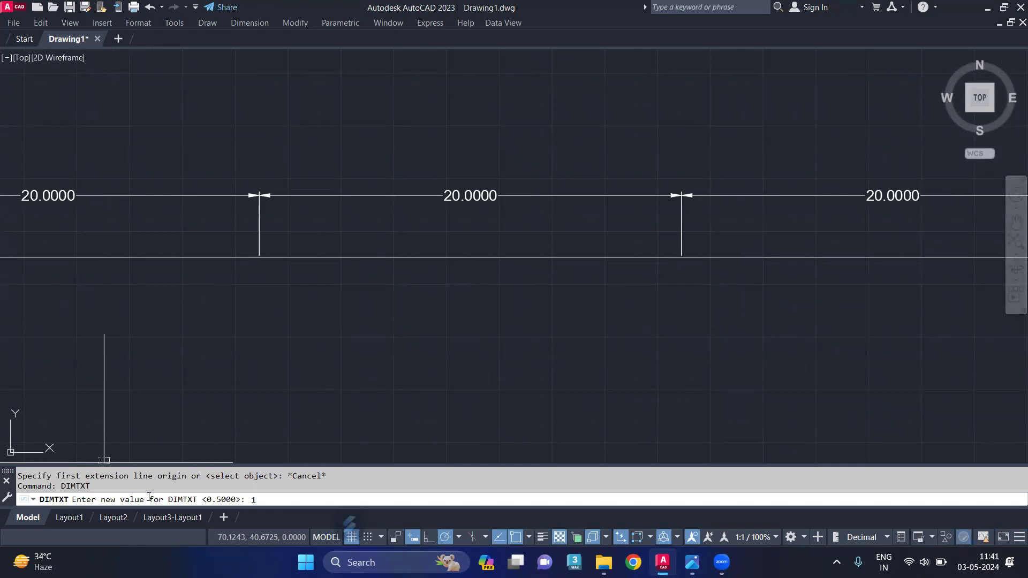
Step: Set the dimension text height variable DIMTXT to 1
{"action": "key", "text": "Return"}
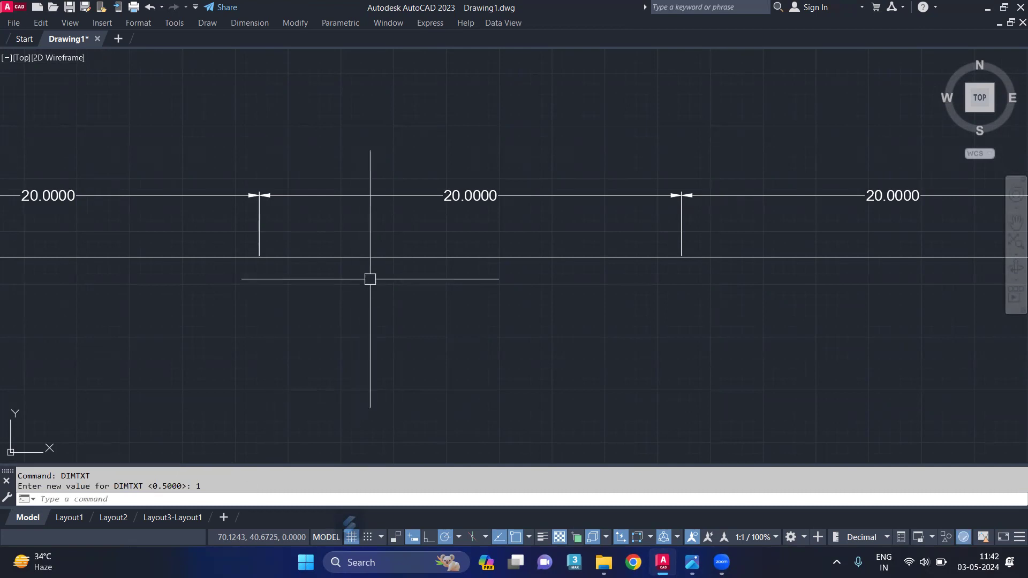
Step: Try the ANnotative option of -DIMSTYLE, accepting Yes for an annotative style and cancelling at the style name
{"action": "type", "text": "-D"}
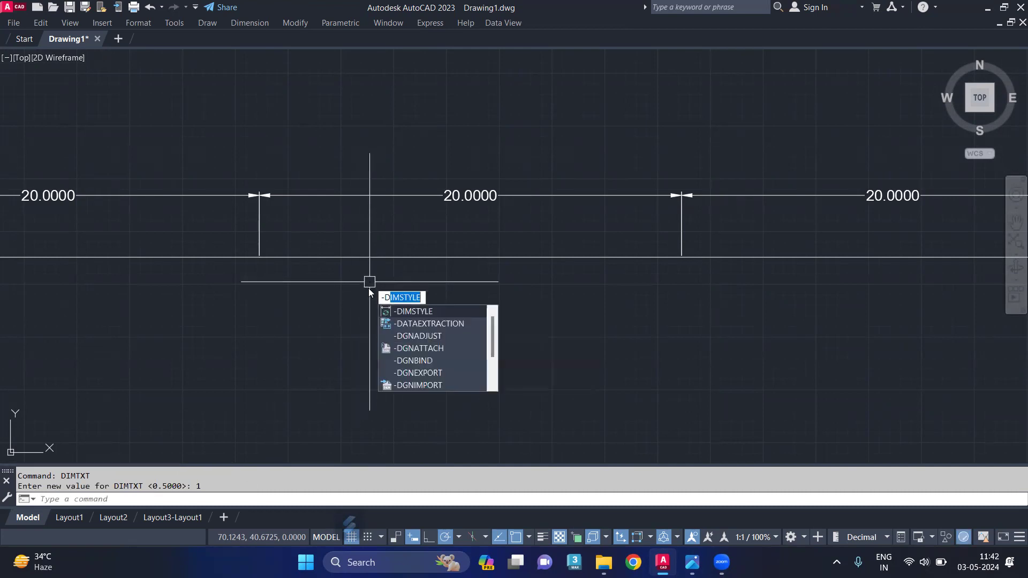
{"action": "type", "text": "I"}
{"action": "left_click", "coordinate": [416, 312]}
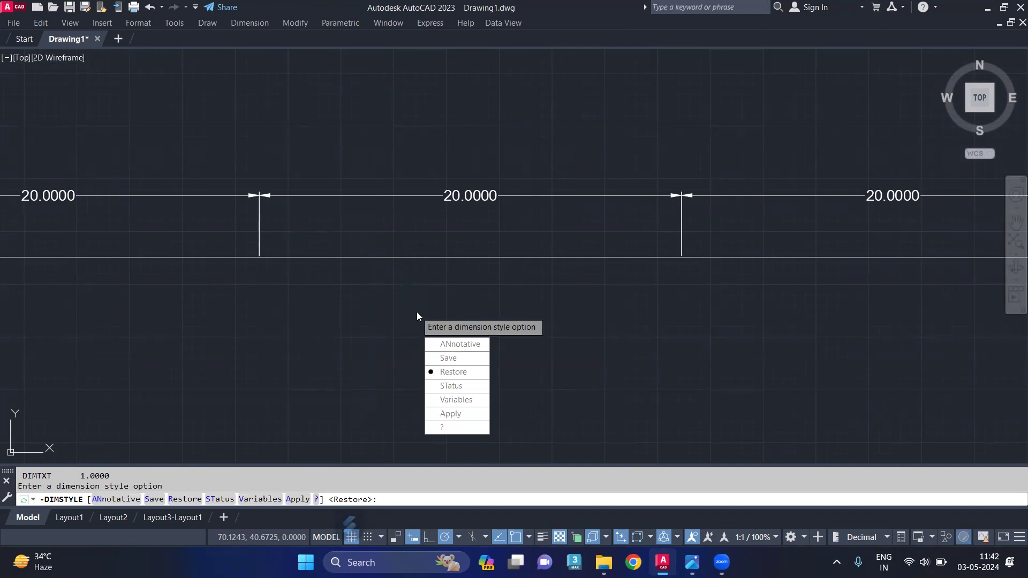
{"action": "left_click", "coordinate": [456, 344]}
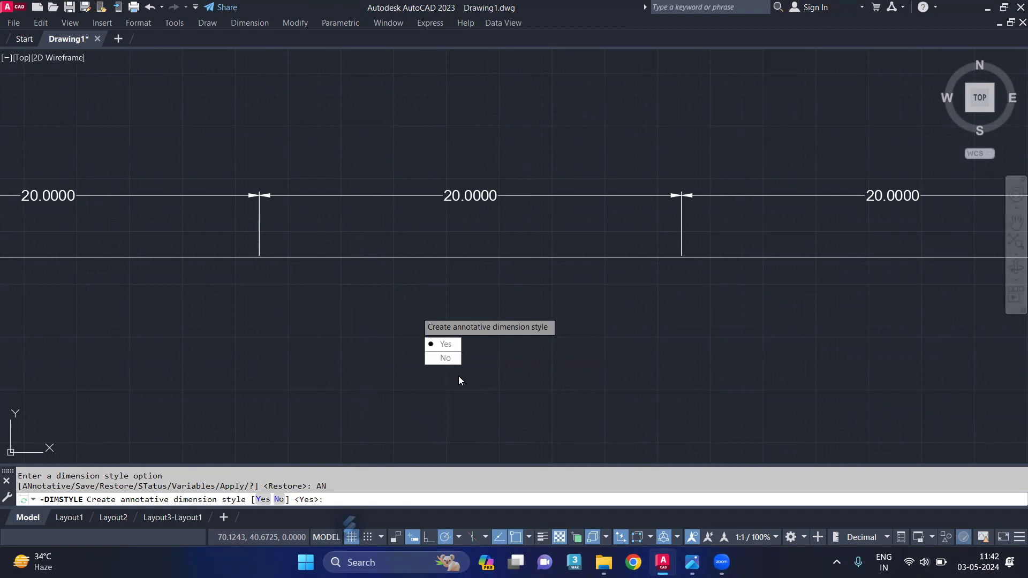
{"action": "key", "text": "Return"}
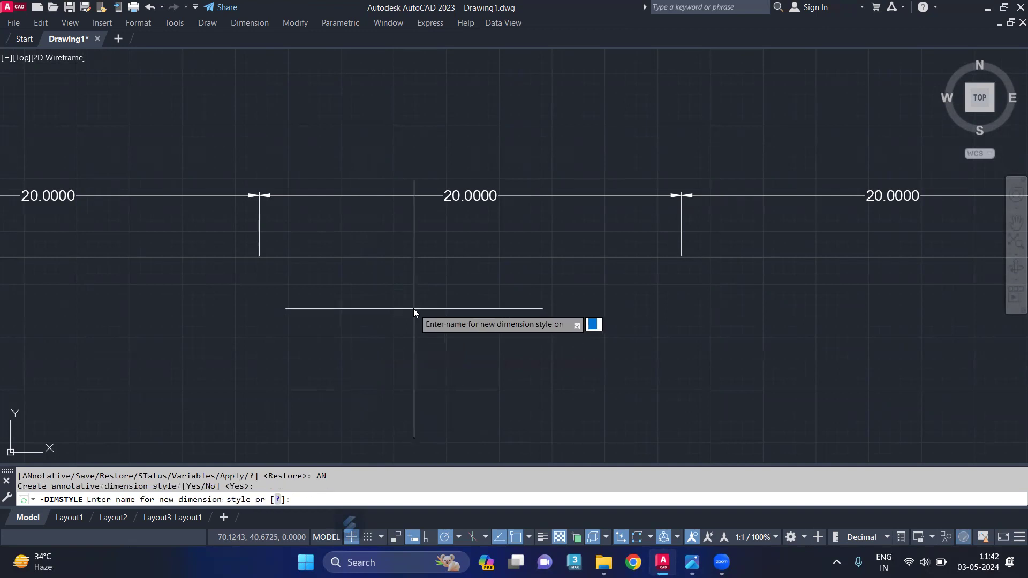
{"action": "key", "text": "Escape"}
Step: Try the Save option of -DIMSTYLE and cancel without naming a new dimension style
{"action": "key", "text": "Return"}
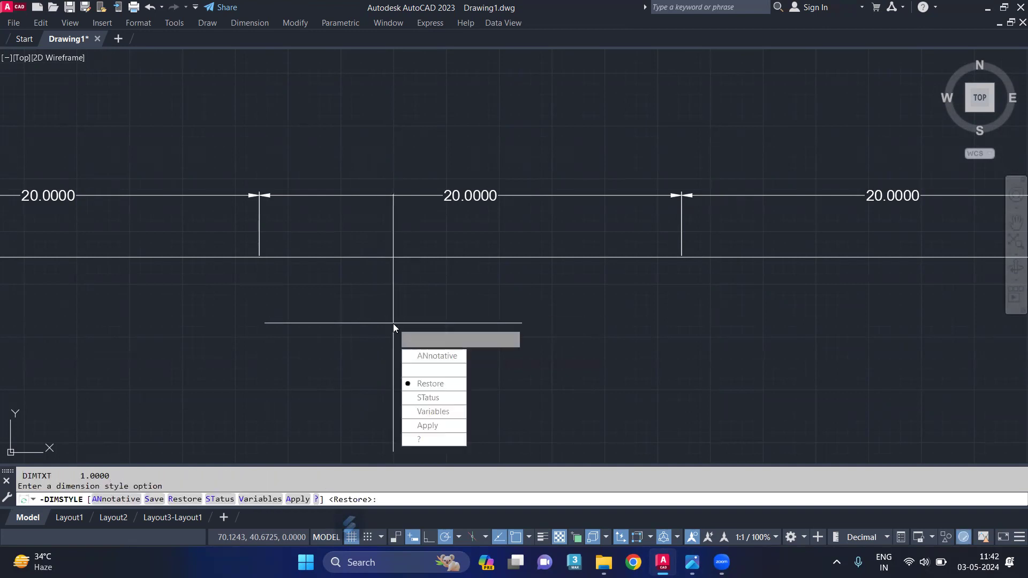
{"action": "left_click", "coordinate": [425, 370]}
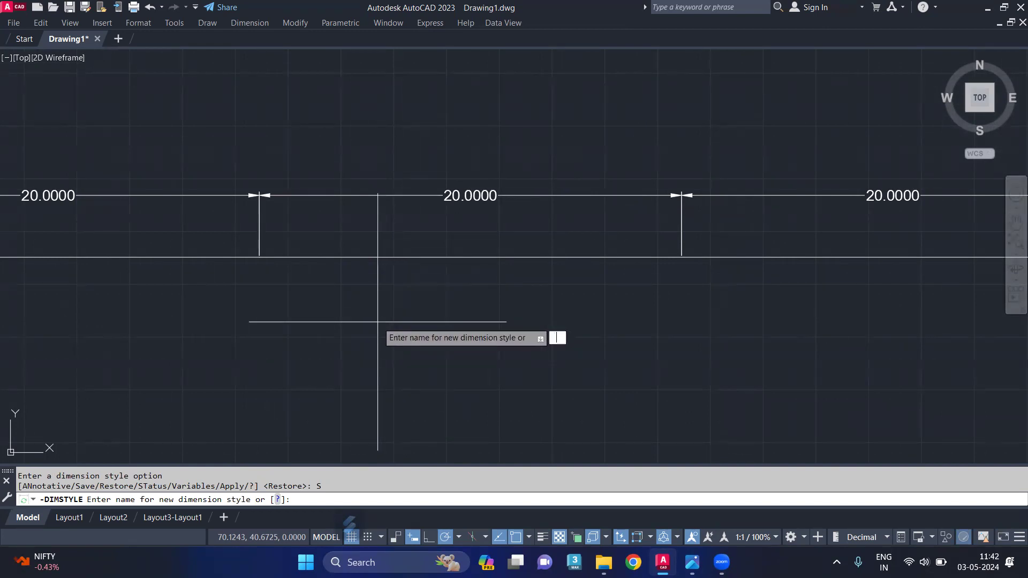
{"action": "key", "text": "Escape"}
Step: Try the Restore option of -DIMSTYLE and cancel without choosing a dimension style
{"action": "key", "text": "Return"}
{"action": "key", "text": "Down"}
{"action": "key", "text": "Down"}
{"action": "key", "text": "Down"}
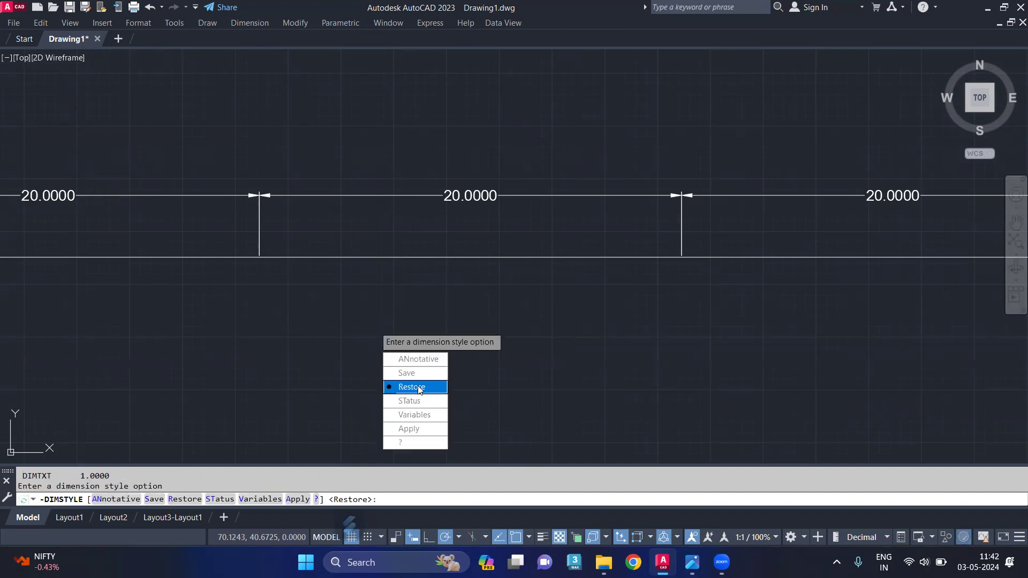
{"action": "key", "text": "Return"}
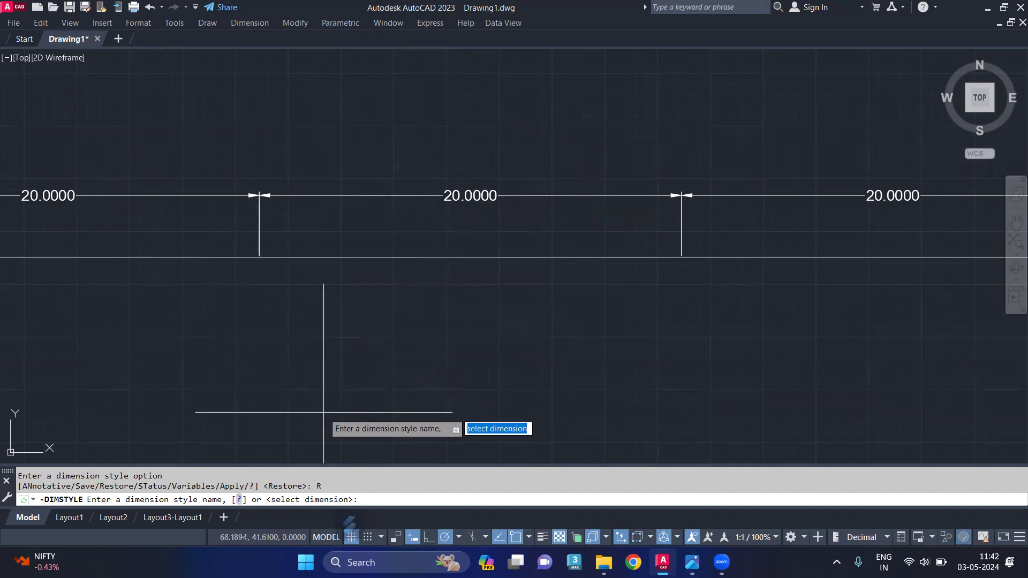
{"action": "key", "text": "Escape"}
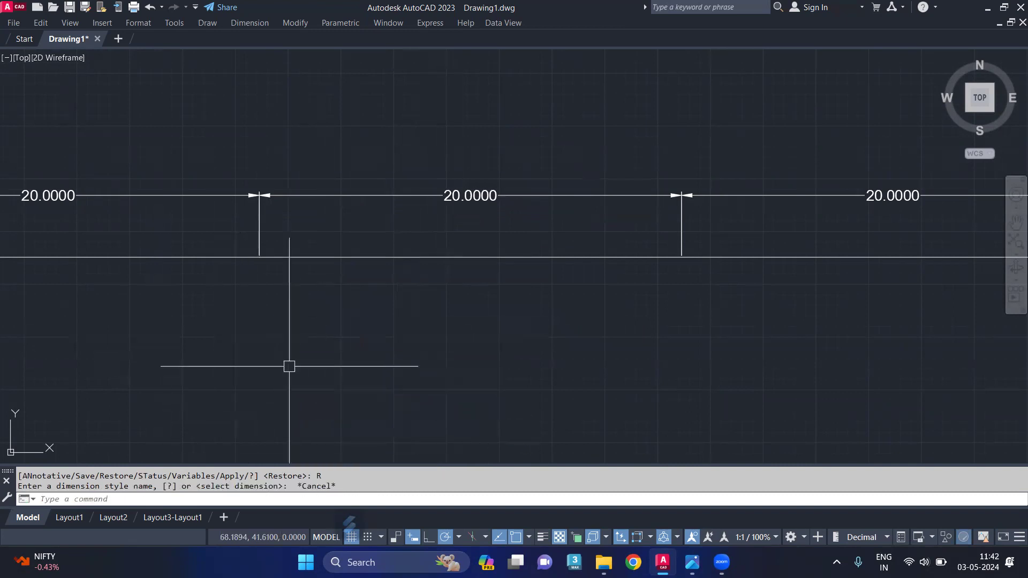
Step: List the current dimension style's variables with the STatus option of -DIMSTYLE and examine their values and descriptions
{"action": "key", "text": "Return"}
{"action": "left_click", "coordinate": [337, 455]}
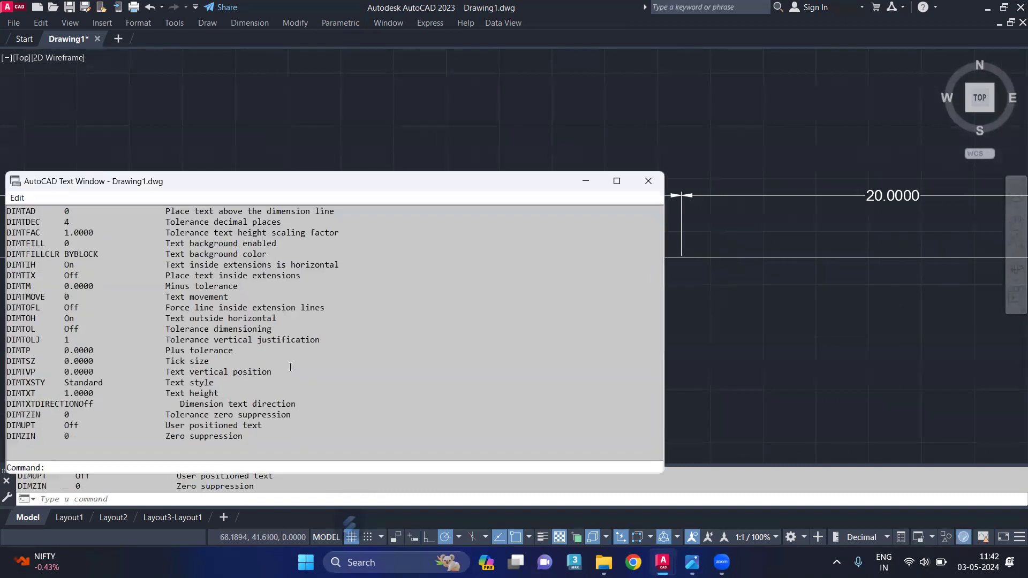
{"action": "scroll", "coordinate": [41, 237], "scroll_direction": "up", "scroll_amount": 5}
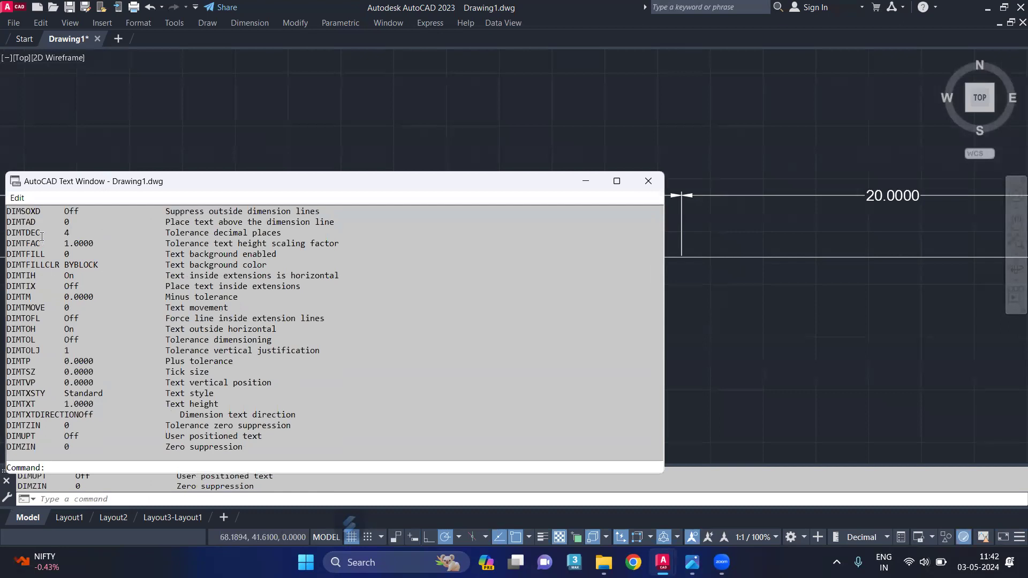
{"action": "scroll", "coordinate": [45, 233], "scroll_direction": "up", "scroll_amount": 5}
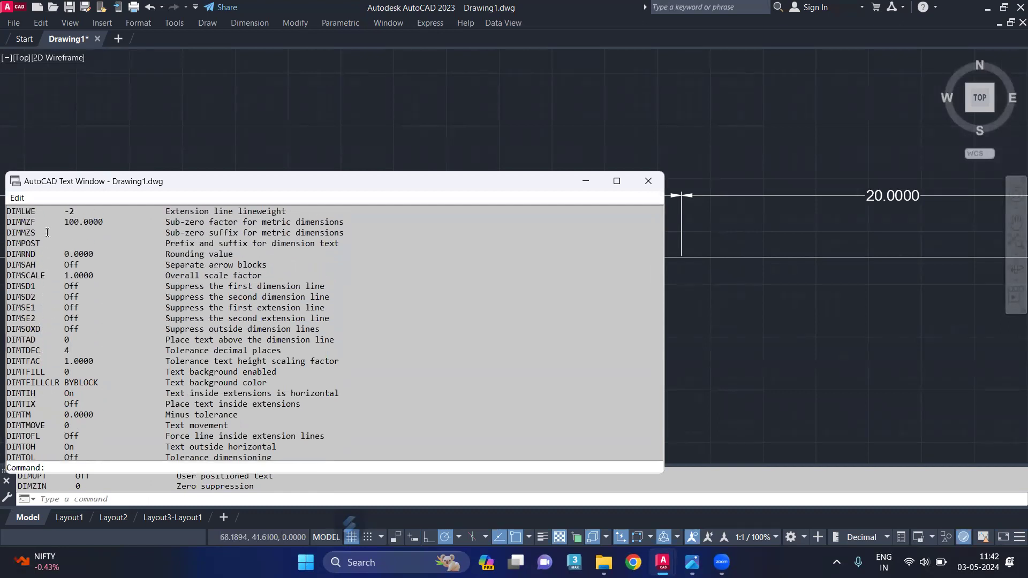
{"action": "scroll", "coordinate": [51, 231], "scroll_direction": "up", "scroll_amount": 5}
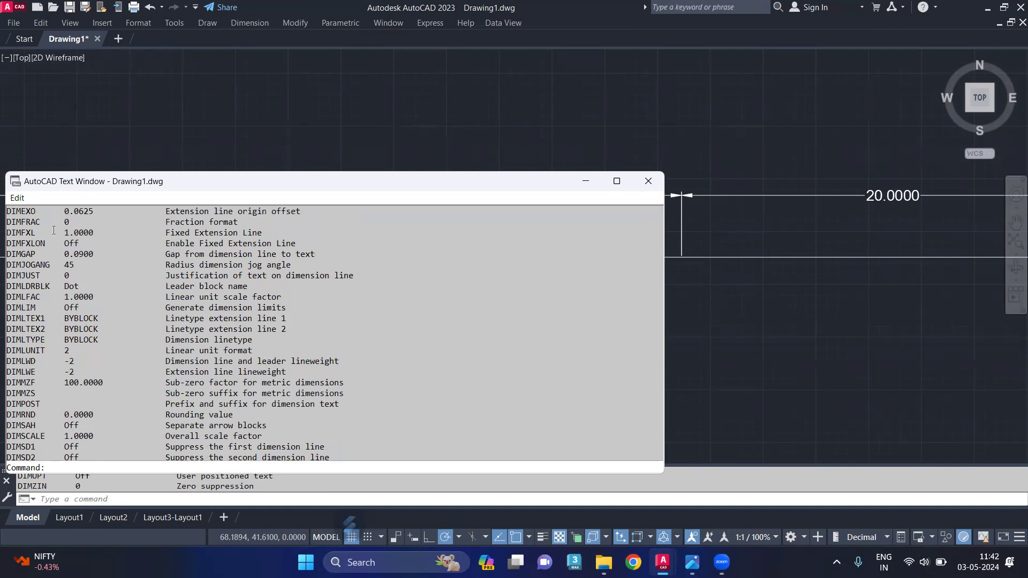
{"action": "scroll", "coordinate": [53, 231], "scroll_direction": "up", "scroll_amount": 3}
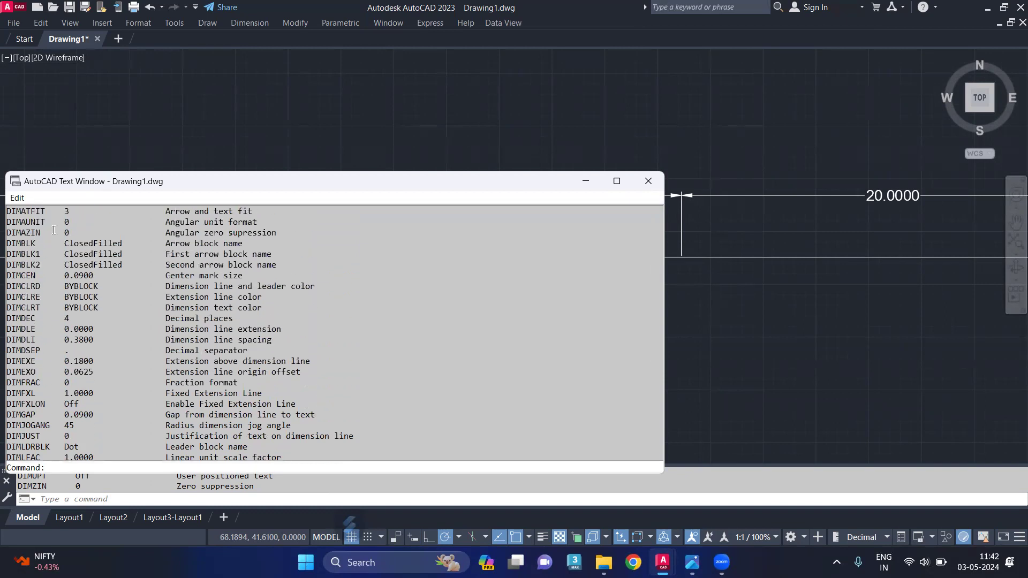
Step: Maximize the text window and highlight the dimension variable listing down to DIMZIN for review
{"action": "left_click", "coordinate": [617, 181]}
{"action": "scroll", "coordinate": [28, 133], "scroll_direction": "up", "scroll_amount": 4}
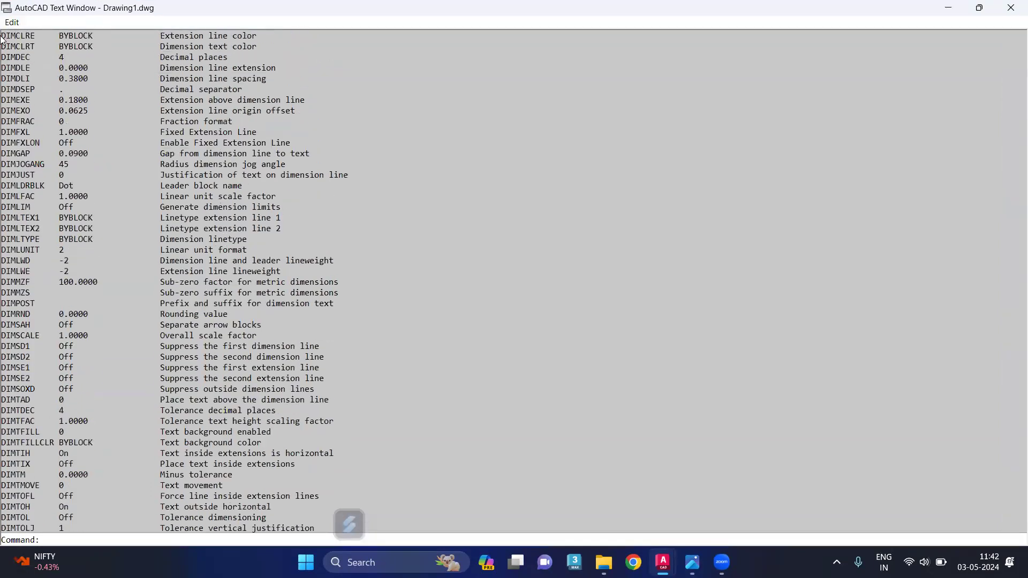
{"action": "left_click_drag", "start_coordinate": [4, 32], "coordinate": [73, 123]}
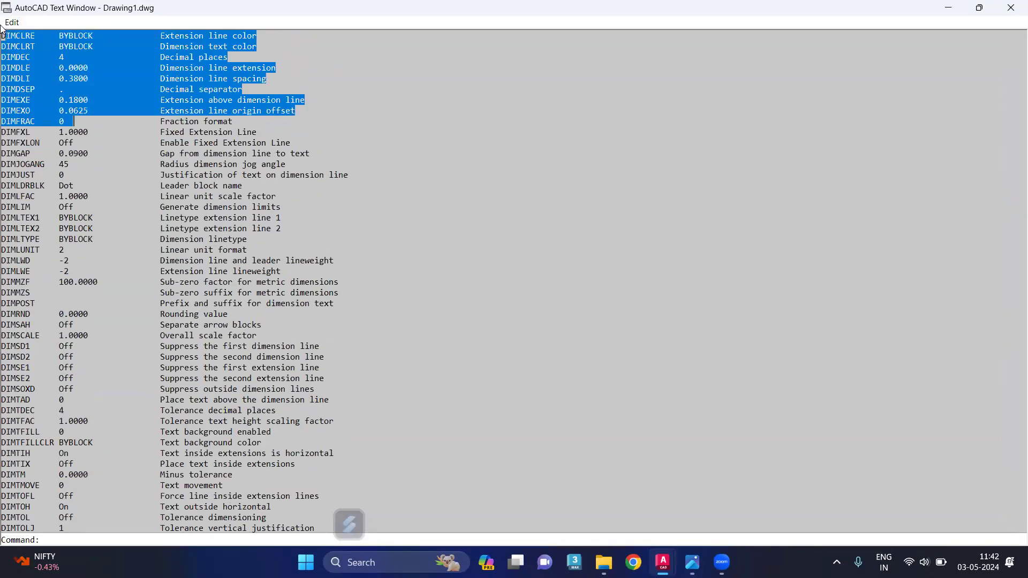
{"action": "left_click_drag", "start_coordinate": [39, 77], "coordinate": [272, 541]}
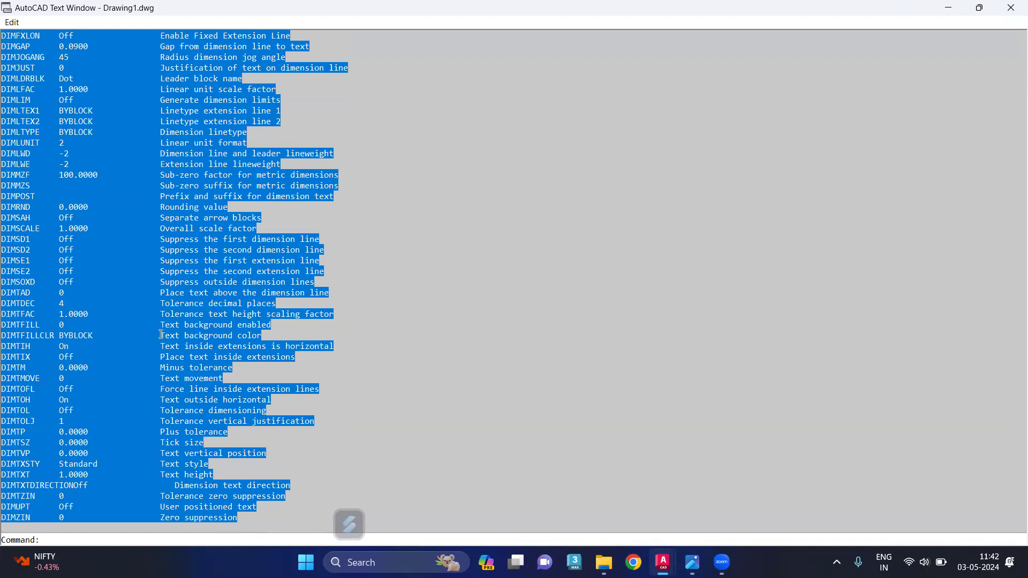
Step: Copy the selected dimension variable listing from the text window and open a new blank tab in Notepad
{"action": "right_click", "coordinate": [173, 322]}
{"action": "left_click", "coordinate": [203, 358]}
{"action": "left_click", "coordinate": [364, 562]}
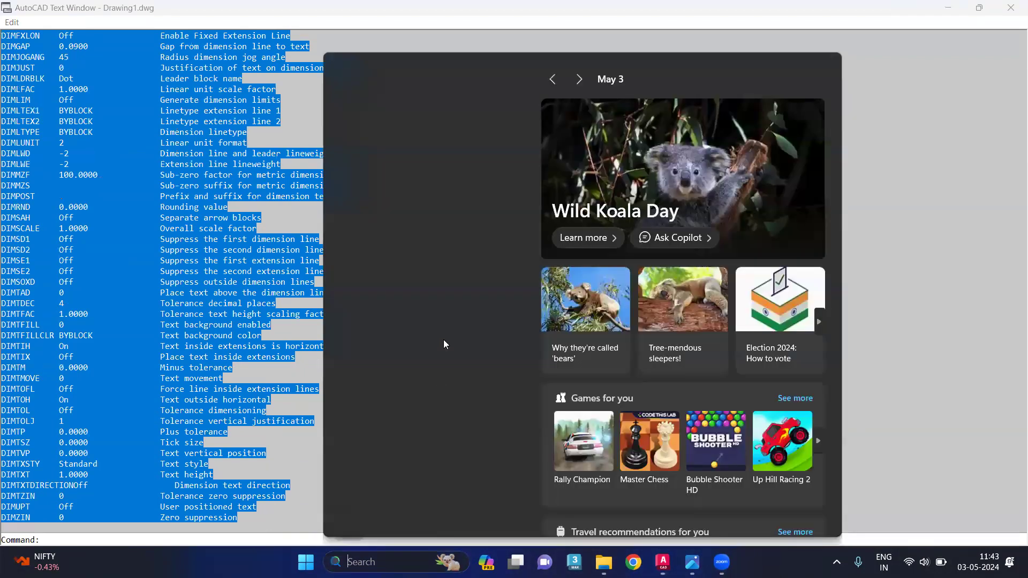
{"action": "left_click", "coordinate": [380, 199]}
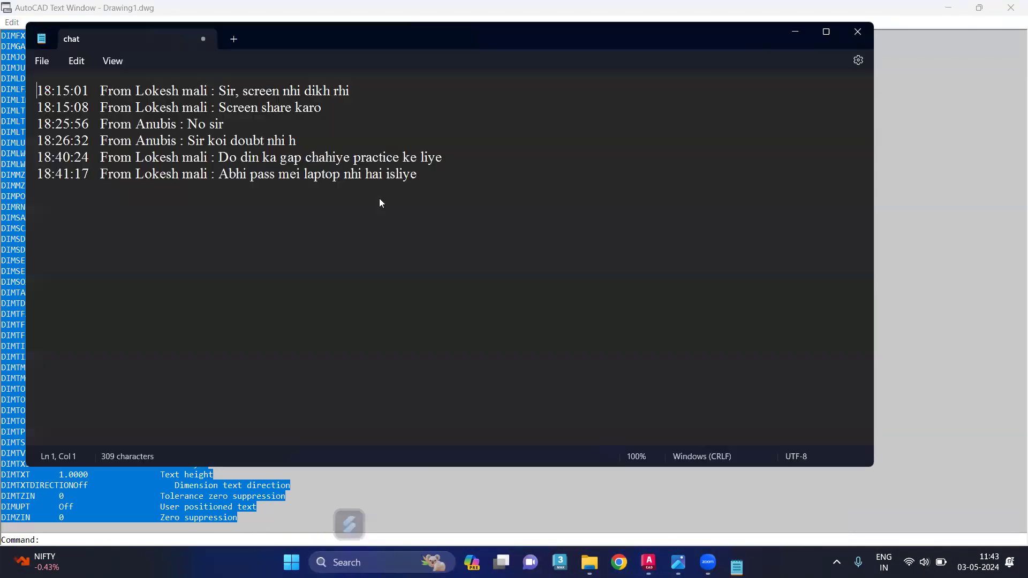
{"action": "left_click", "coordinate": [234, 41]}
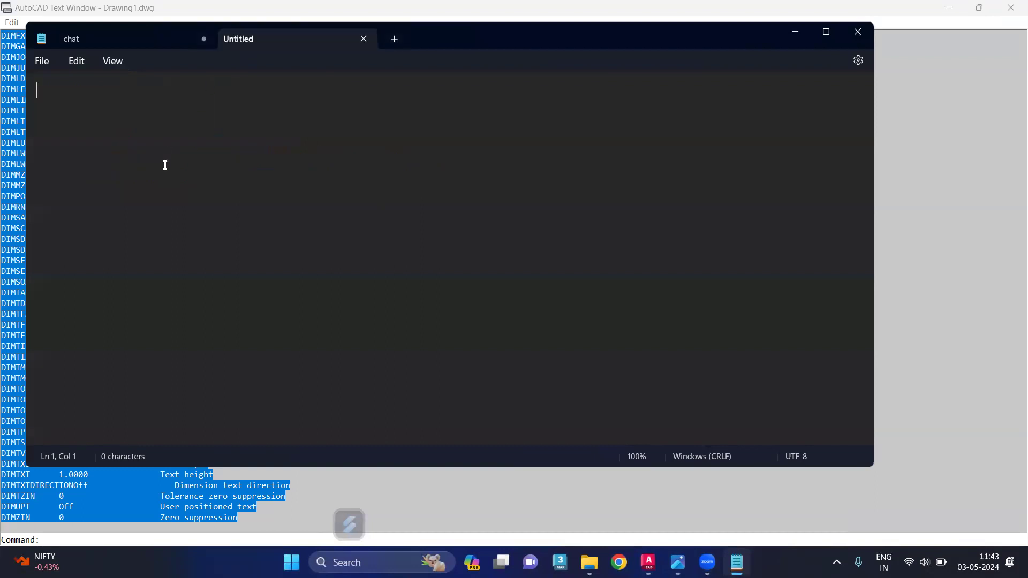
Step: Enter the heading "dimension command" in the blank note and paste the copied variable listing below it after an empty line
{"action": "type", "text": "dimension"}
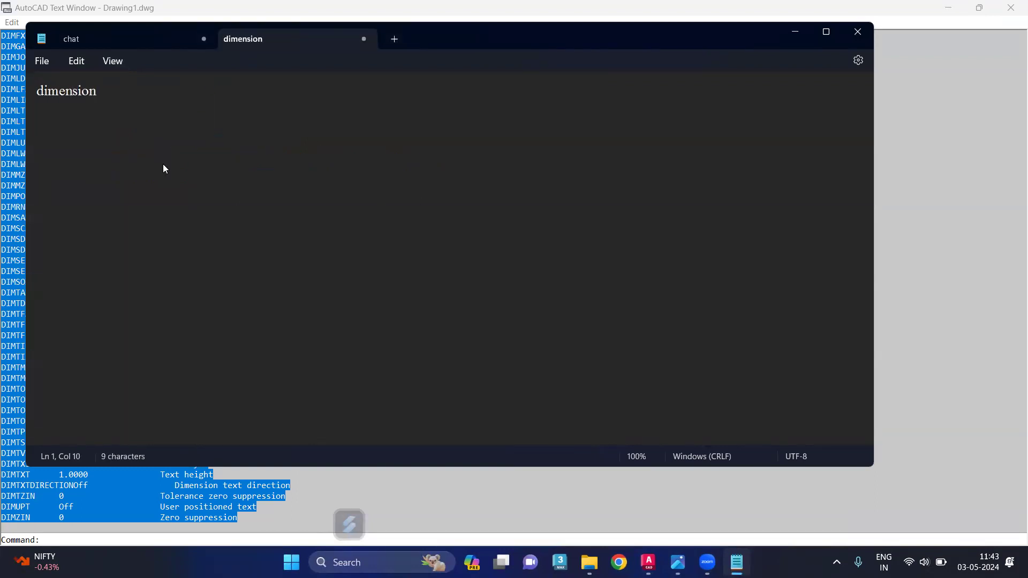
{"action": "type", "text": " command"}
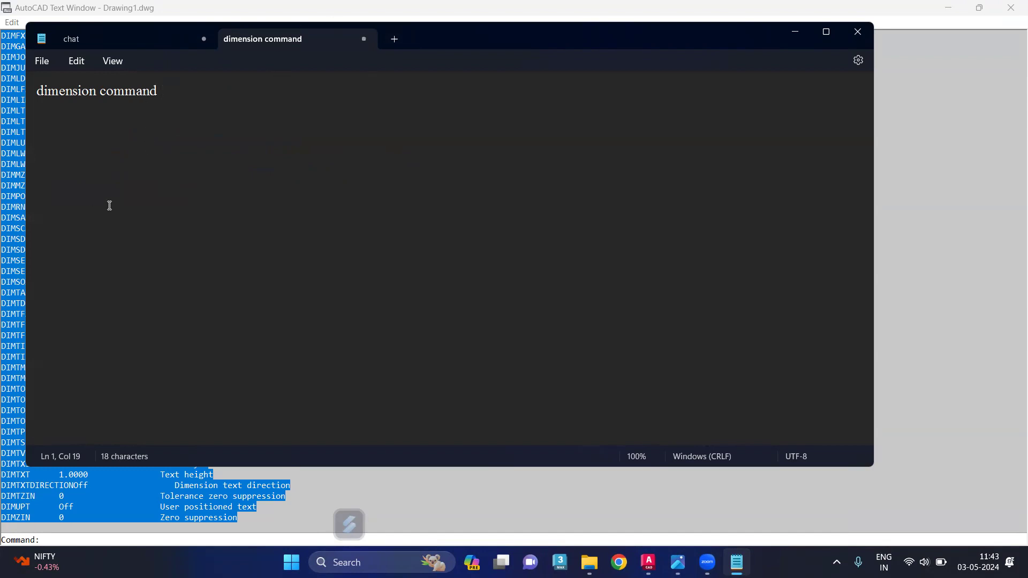
{"action": "key", "text": "Return"}
{"action": "key", "text": "Return"}
{"action": "key", "text": "ctrl+v"}
Step: Examine the pasted list of dimension variables from its first entry to its last
{"action": "scroll", "coordinate": [107, 139], "scroll_direction": "up", "scroll_amount": 1}
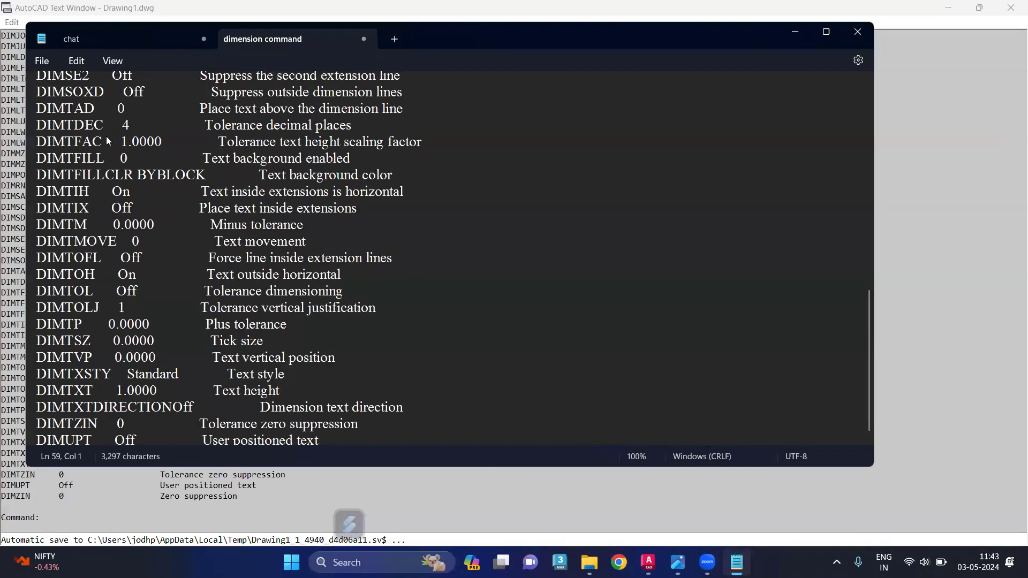
{"action": "scroll", "coordinate": [108, 140], "scroll_direction": "up", "scroll_amount": 5}
{"action": "scroll", "coordinate": [107, 141], "scroll_direction": "up", "scroll_amount": 5}
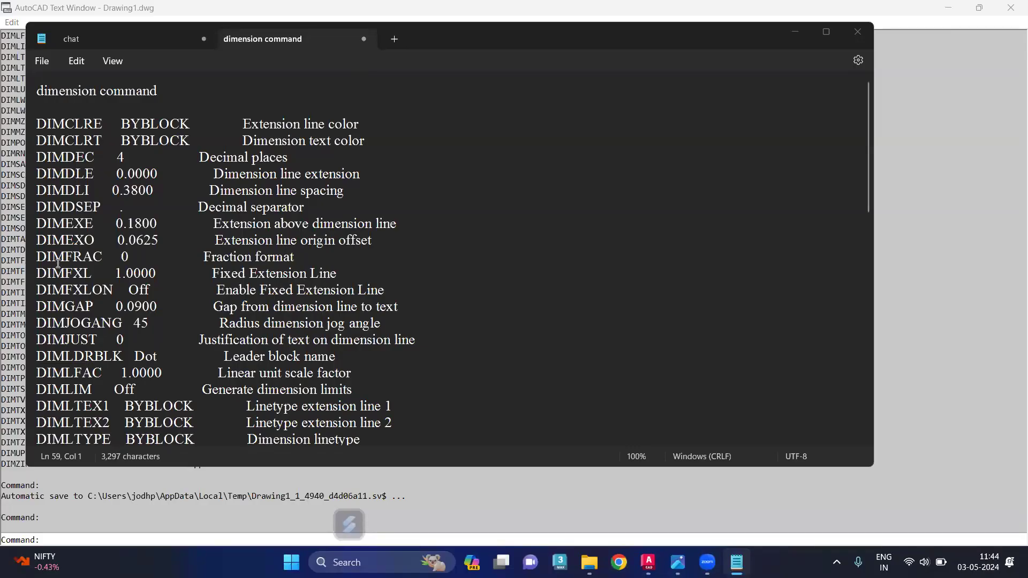
{"action": "scroll", "coordinate": [60, 265], "scroll_direction": "down", "scroll_amount": 2}
{"action": "scroll", "coordinate": [59, 259], "scroll_direction": "up", "scroll_amount": 2}
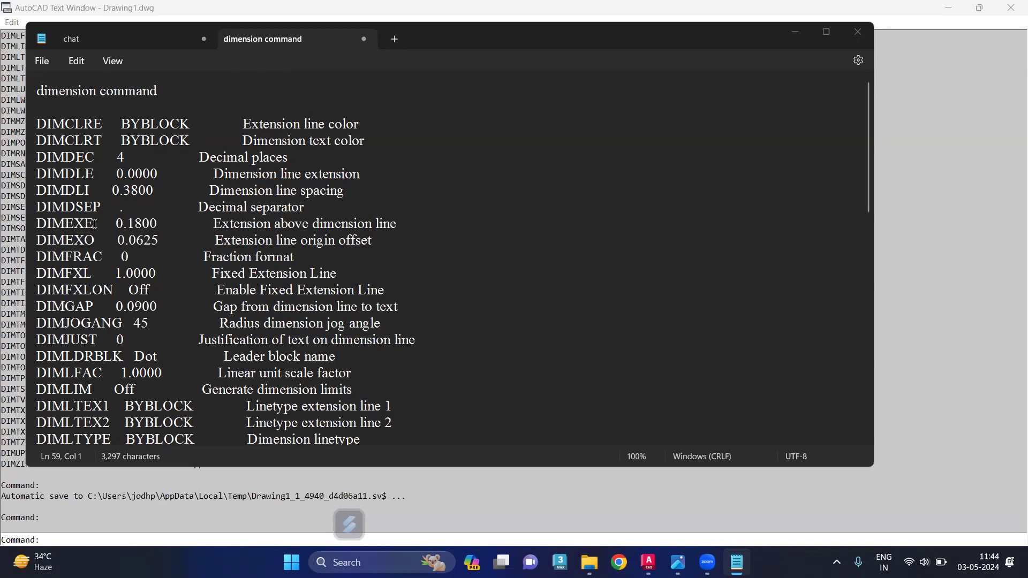
{"action": "scroll", "coordinate": [93, 233], "scroll_direction": "down", "scroll_amount": 10}
{"action": "scroll", "coordinate": [93, 233], "scroll_direction": "down", "scroll_amount": 3}
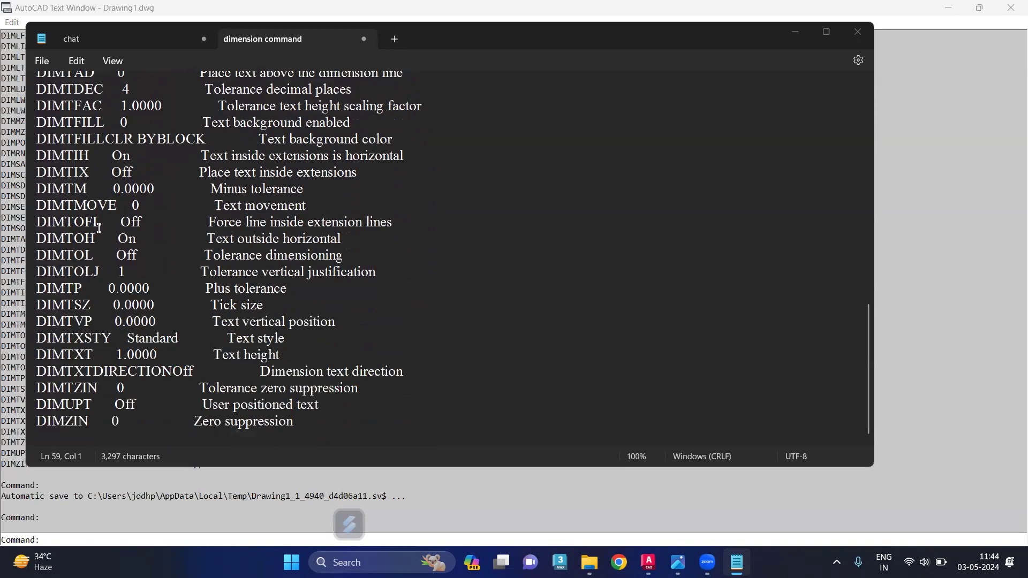
{"action": "scroll", "coordinate": [101, 233], "scroll_direction": "up", "scroll_amount": 11}
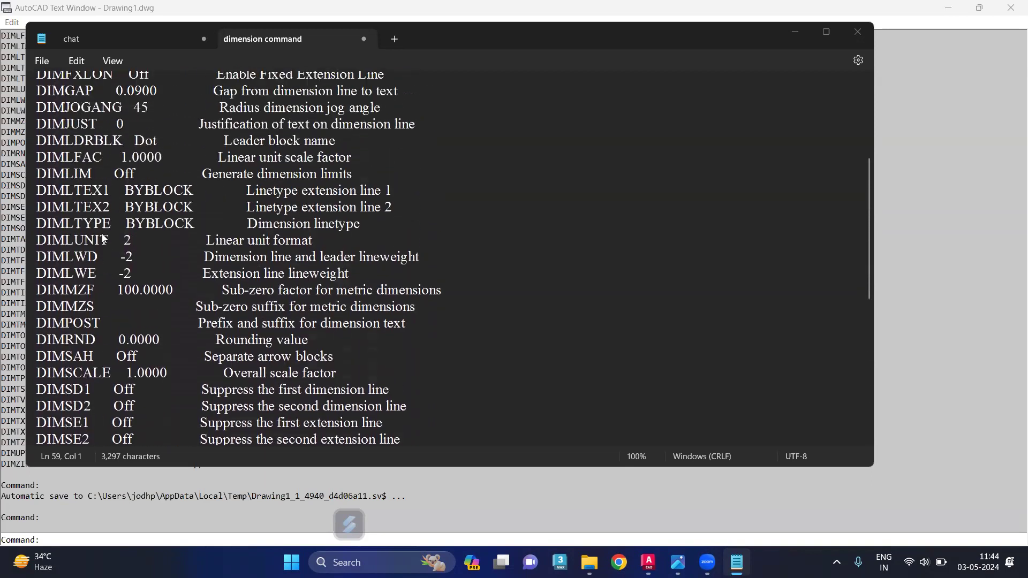
{"action": "scroll", "coordinate": [105, 234], "scroll_direction": "up", "scroll_amount": 1}
{"action": "scroll", "coordinate": [107, 235], "scroll_direction": "down", "scroll_amount": 12}
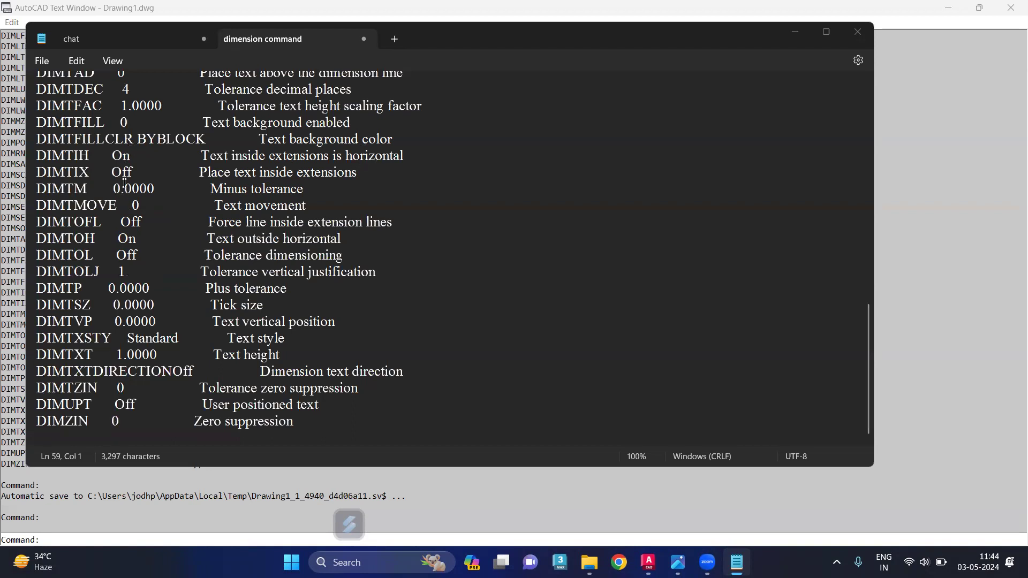
{"action": "scroll", "coordinate": [124, 183], "scroll_direction": "up", "scroll_amount": 12}
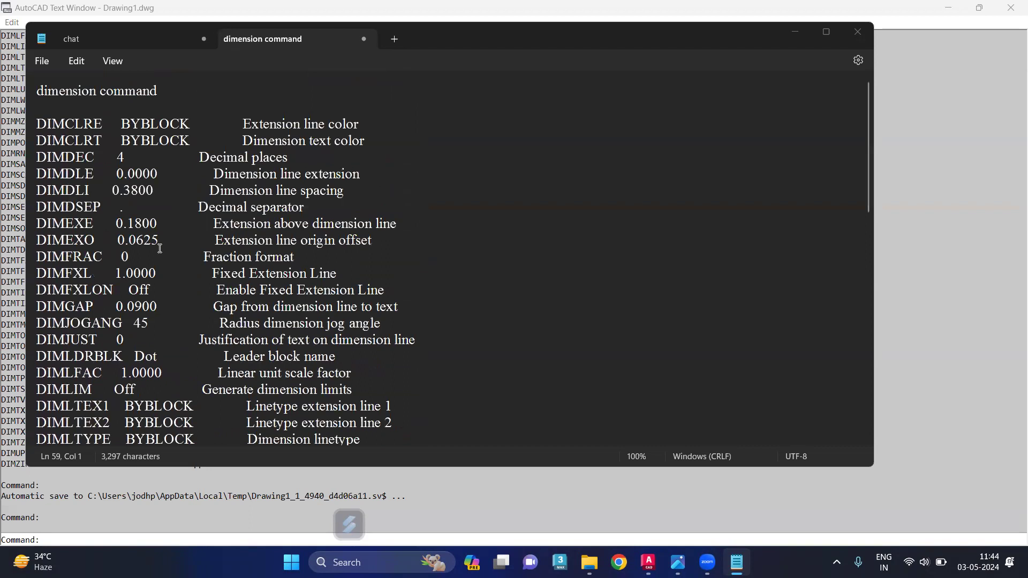
Step: Move the Notepad window aside and minimize it to return to the AutoCAD text window
{"action": "mouse_move", "coordinate": [707, 562]}
{"action": "left_click", "coordinate": [481, 55]}
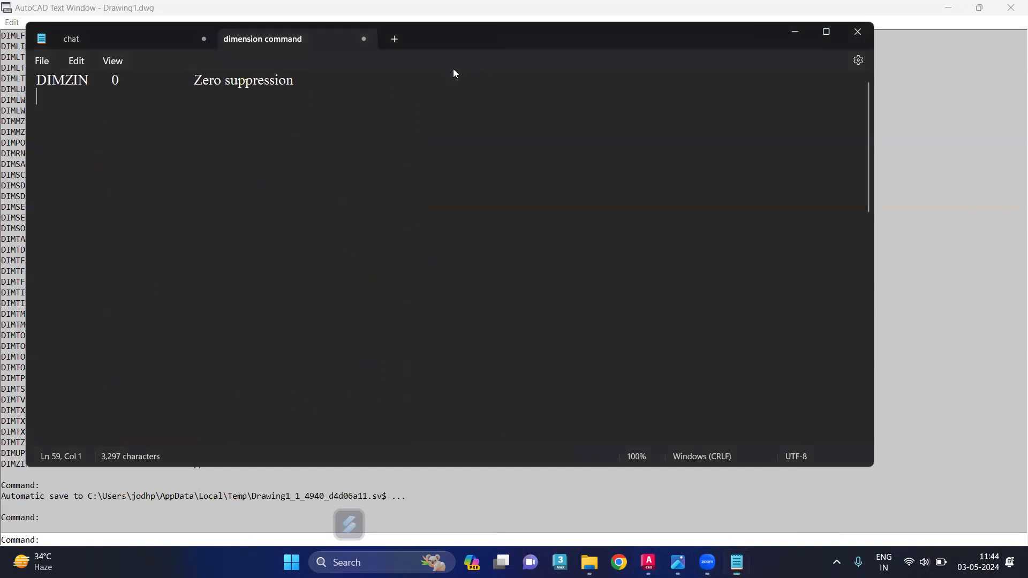
{"action": "left_click_drag", "start_coordinate": [453, 69], "coordinate": [380, 169]}
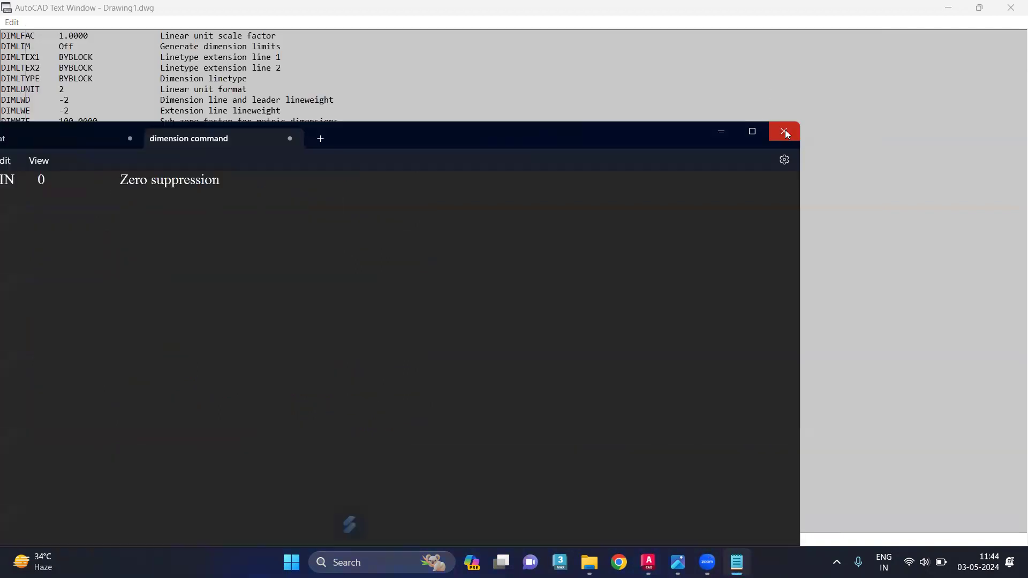
{"action": "left_click", "coordinate": [721, 132]}
Step: Review the dimension style status listing in the text window and close that window
{"action": "scroll", "coordinate": [169, 166], "scroll_direction": "up", "scroll_amount": 6}
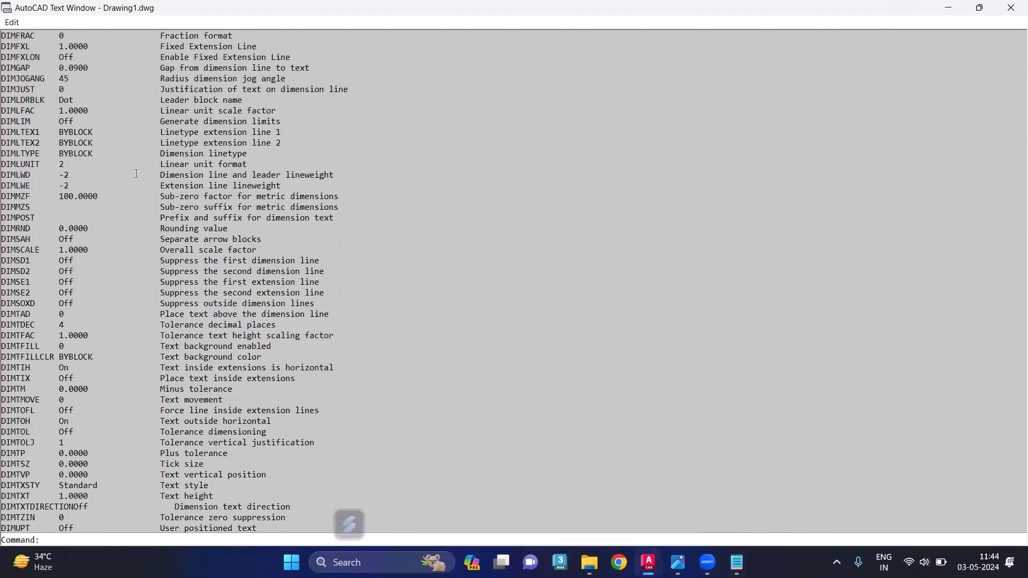
{"action": "scroll", "coordinate": [124, 178], "scroll_direction": "up", "scroll_amount": 6}
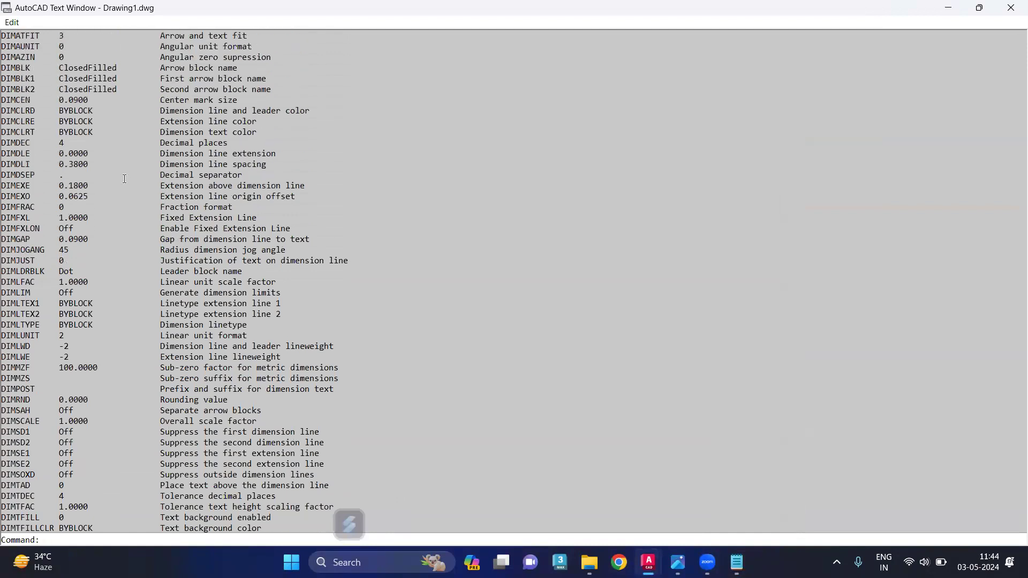
{"action": "scroll", "coordinate": [125, 178], "scroll_direction": "up", "scroll_amount": 1}
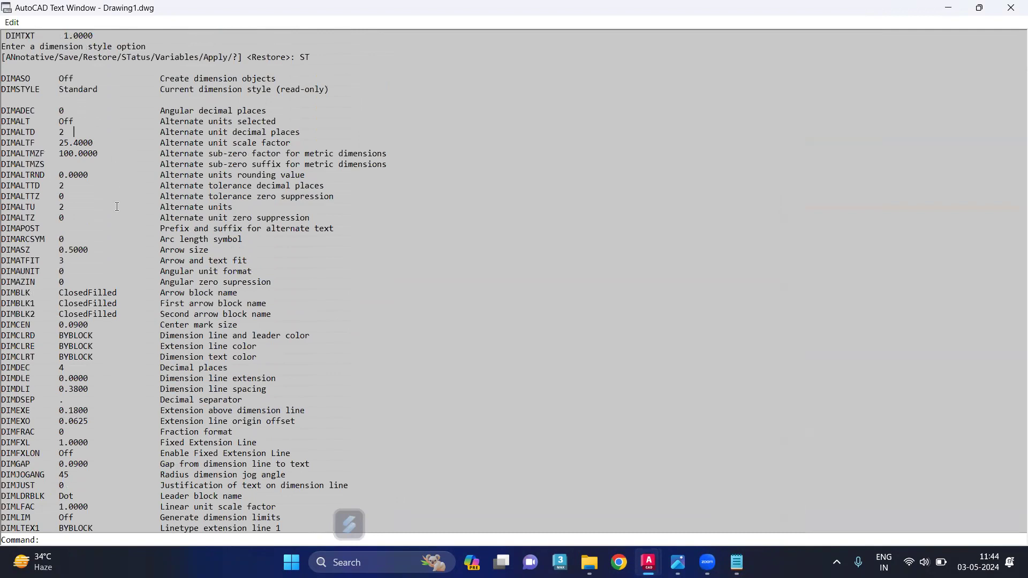
{"action": "scroll", "coordinate": [118, 207], "scroll_direction": "down", "scroll_amount": 2}
{"action": "scroll", "coordinate": [117, 207], "scroll_direction": "down", "scroll_amount": 3}
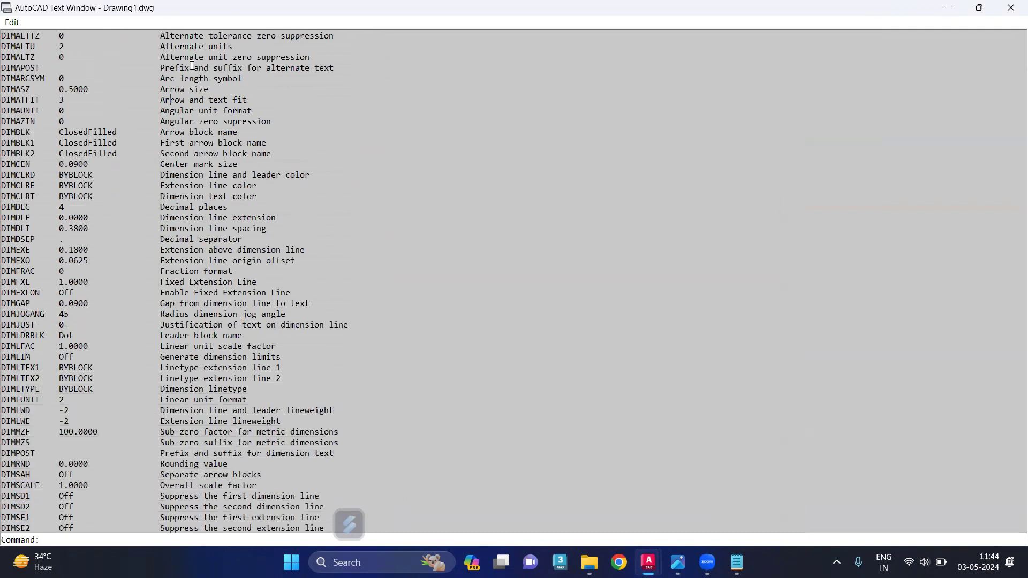
{"action": "left_click_drag", "start_coordinate": [561, 84], "coordinate": [590, 87]}
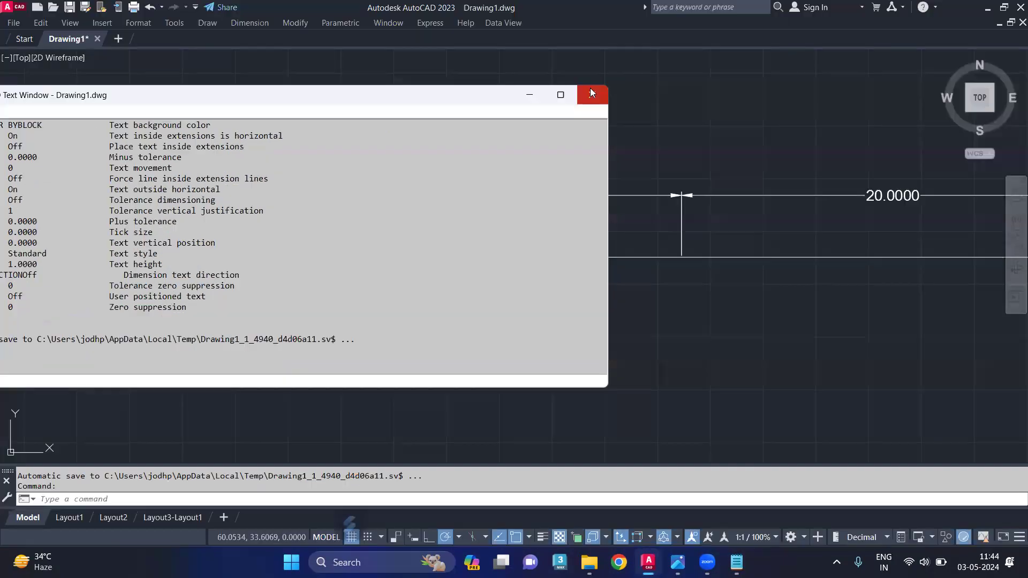
{"action": "left_click", "coordinate": [592, 93]}
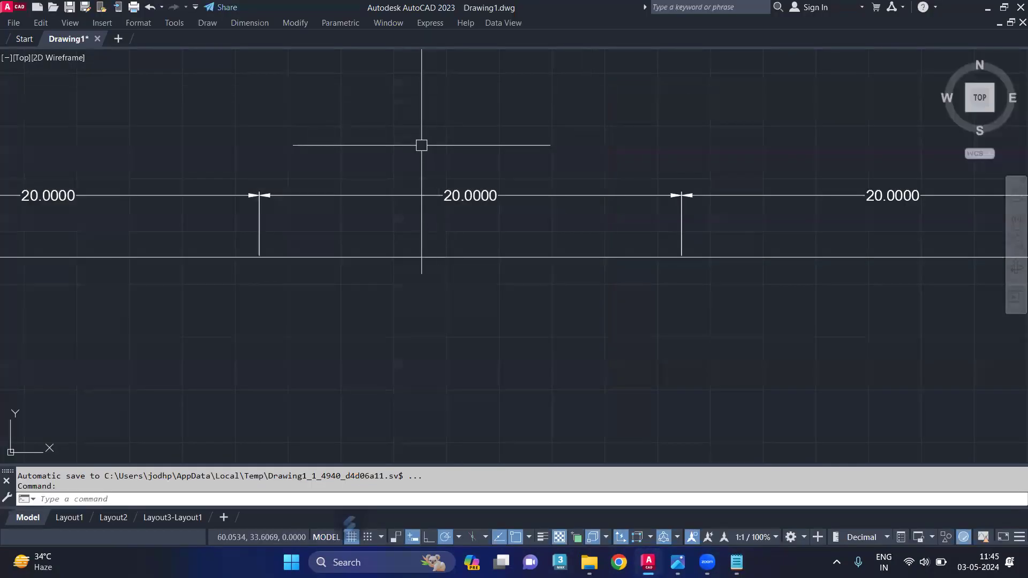
{"action": "key", "text": "Return"}
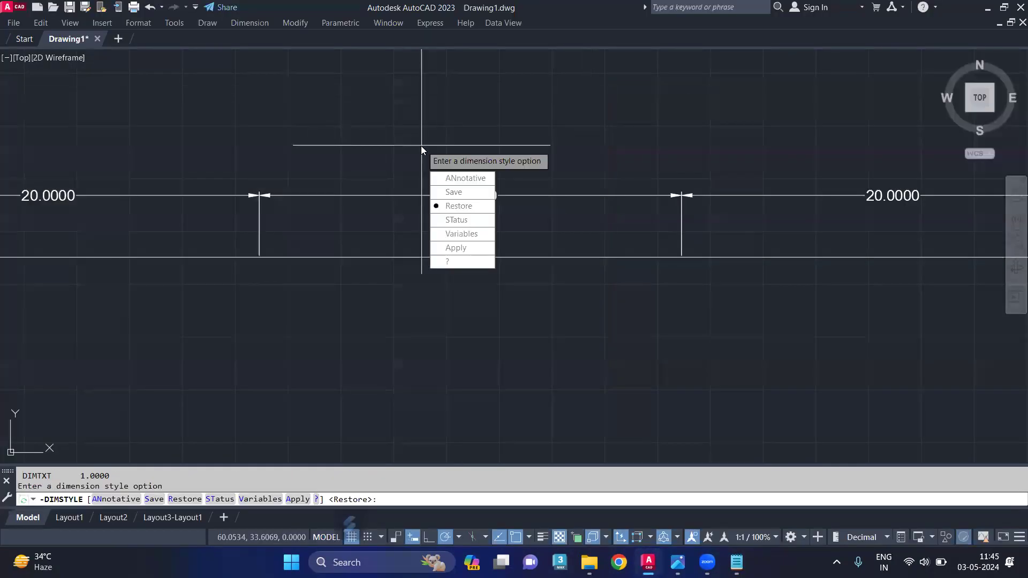
{"action": "left_click", "coordinate": [462, 233]}
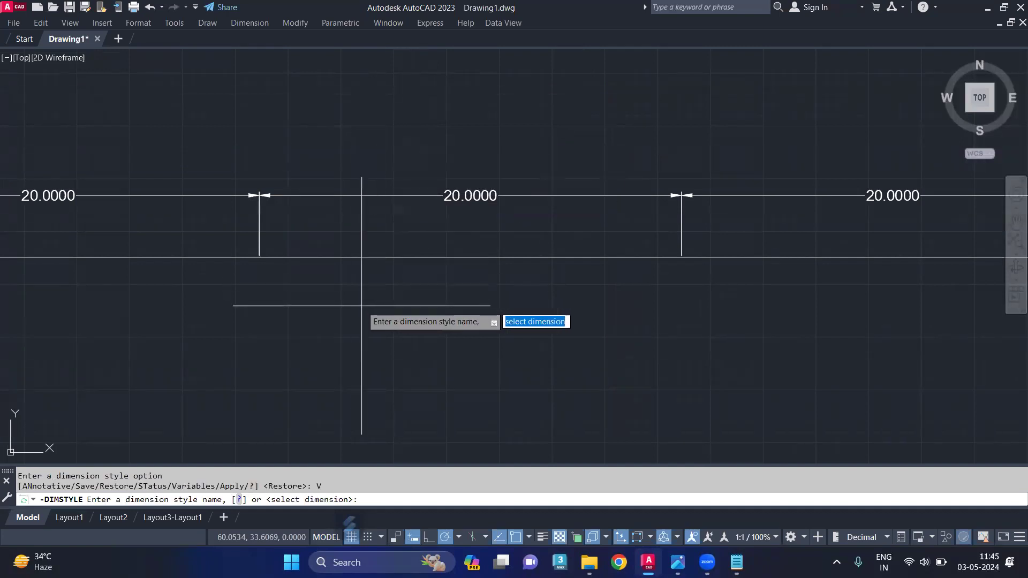
{"action": "key", "text": "BackSpace"}
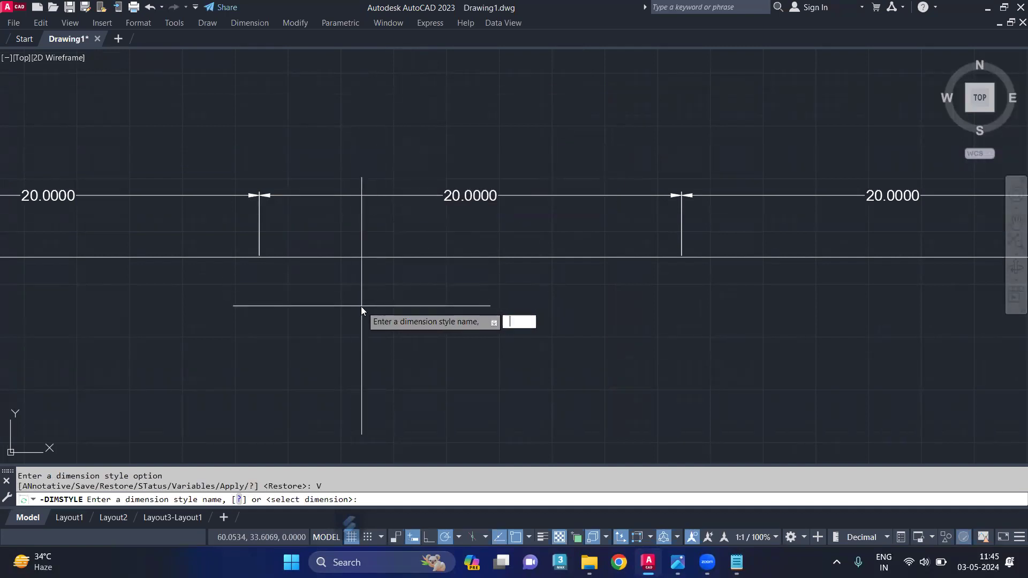
{"action": "key", "text": "Escape"}
Step: Apply the current dimension style to the middle 20.0000 dimension using the Apply option of -DIMSTYLE
{"action": "key", "text": "Return"}
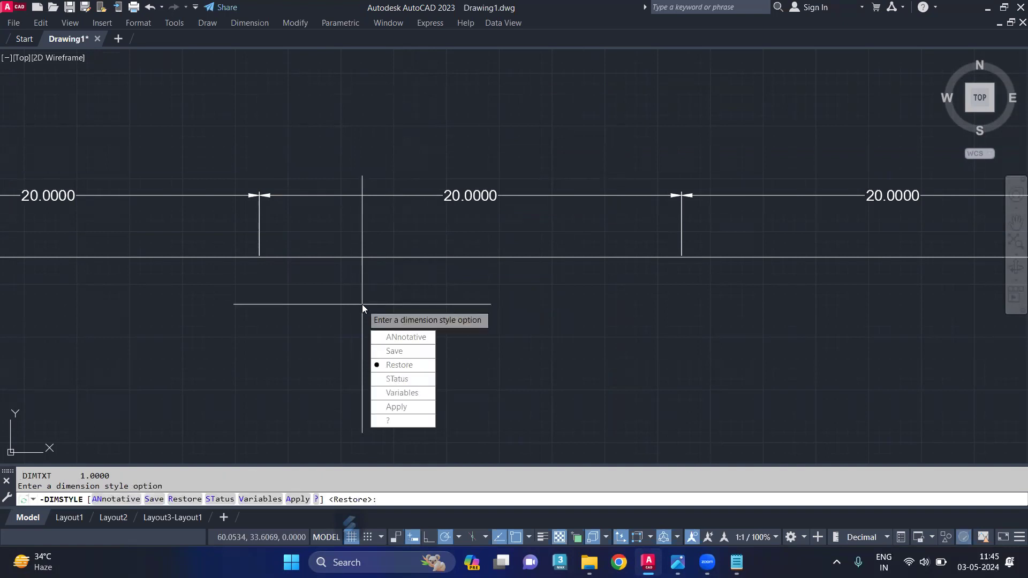
{"action": "left_click", "coordinate": [411, 407]}
{"action": "left_click", "coordinate": [405, 197]}
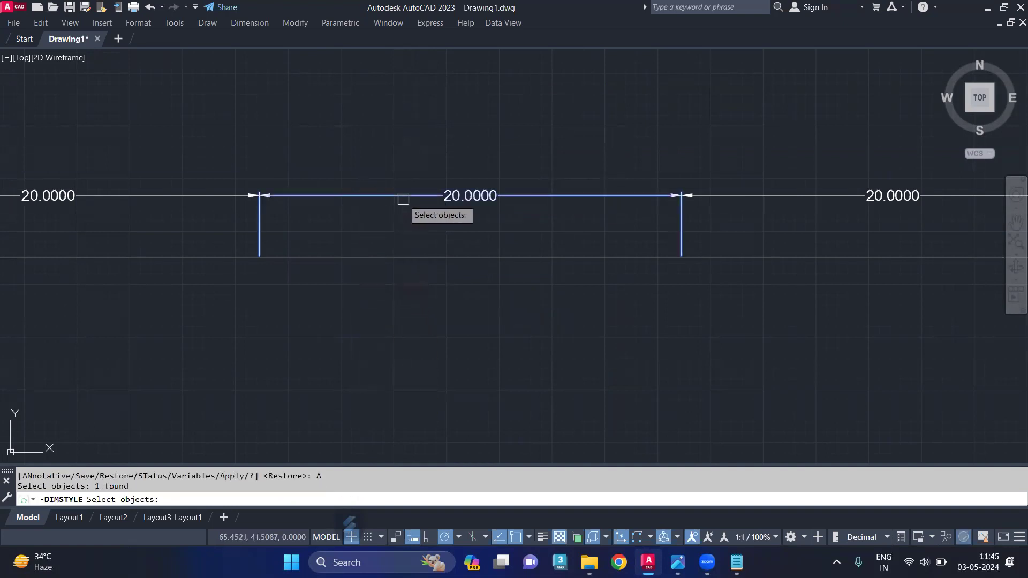
{"action": "key", "text": "Return"}
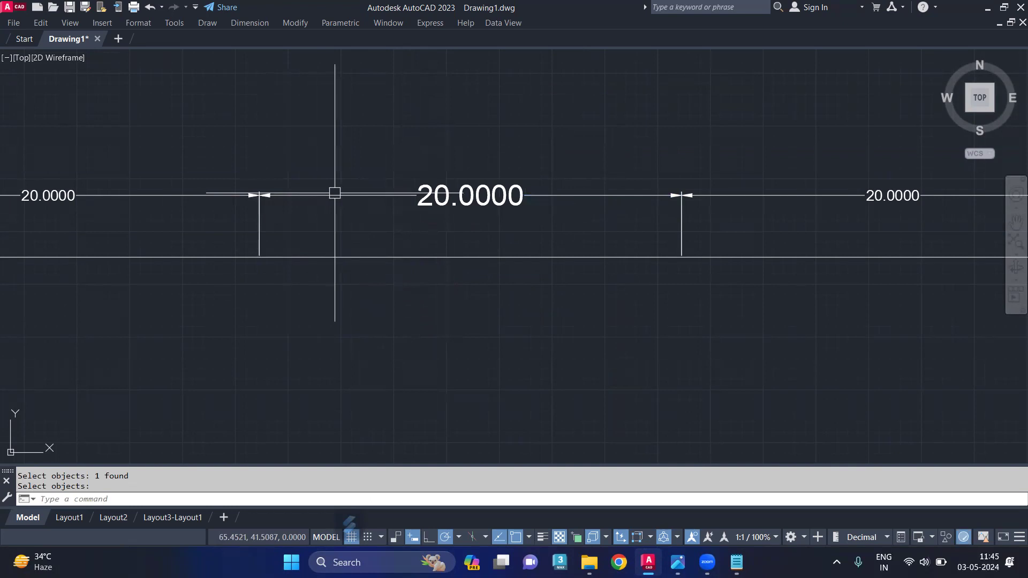
Step: Apply the current dimension style to all objects in the drawing using the Apply option of -DIMSTYLE
{"action": "scroll", "coordinate": [372, 159], "scroll_direction": "down", "scroll_amount": 2}
{"action": "scroll", "coordinate": [372, 160], "scroll_direction": "down", "scroll_amount": 4}
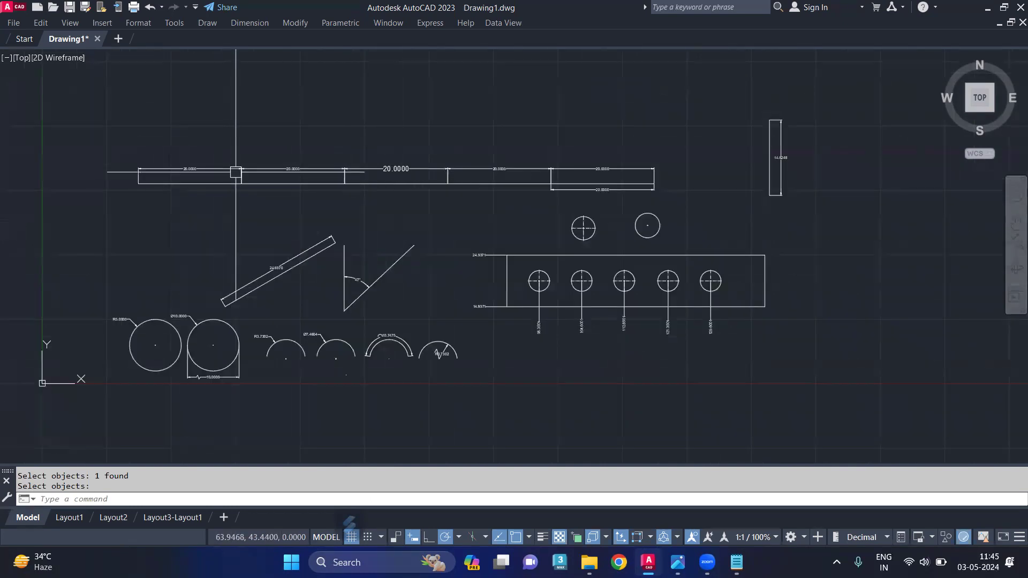
{"action": "key", "text": "Return"}
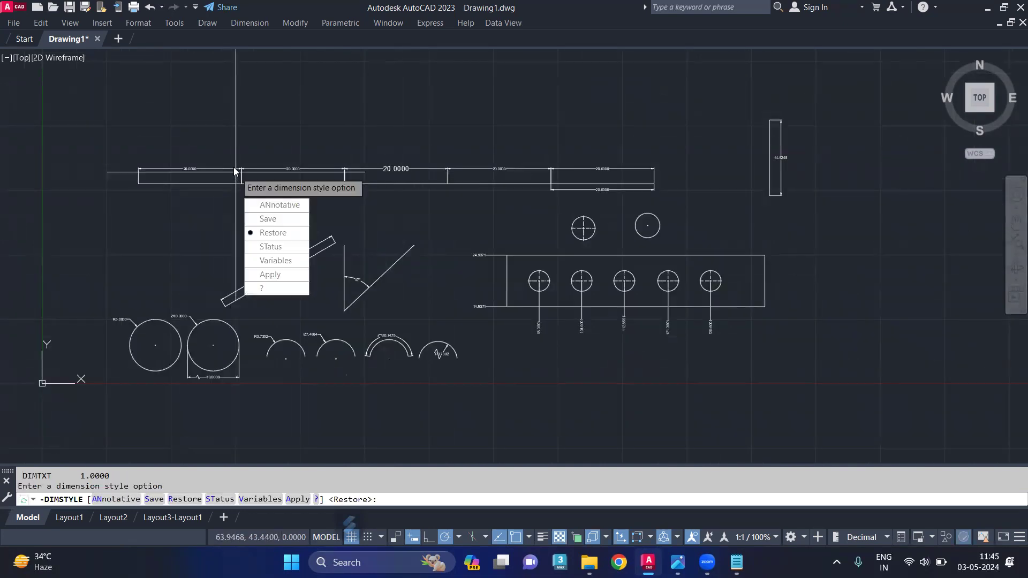
{"action": "type", "text": "a"}
{"action": "key", "text": "Return"}
{"action": "type", "text": "all"}
{"action": "key", "text": "Return"}
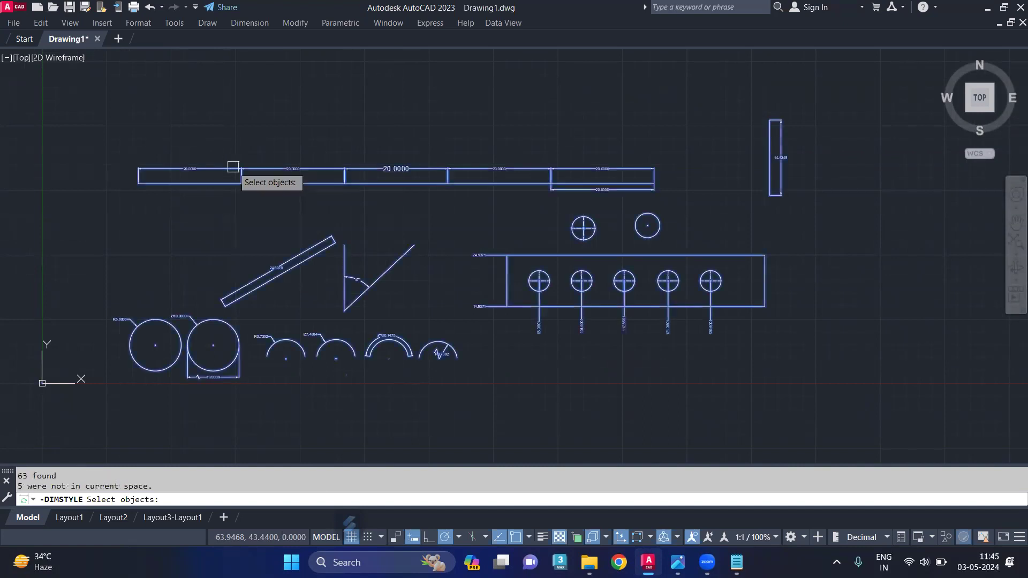
{"action": "key", "text": "Return"}
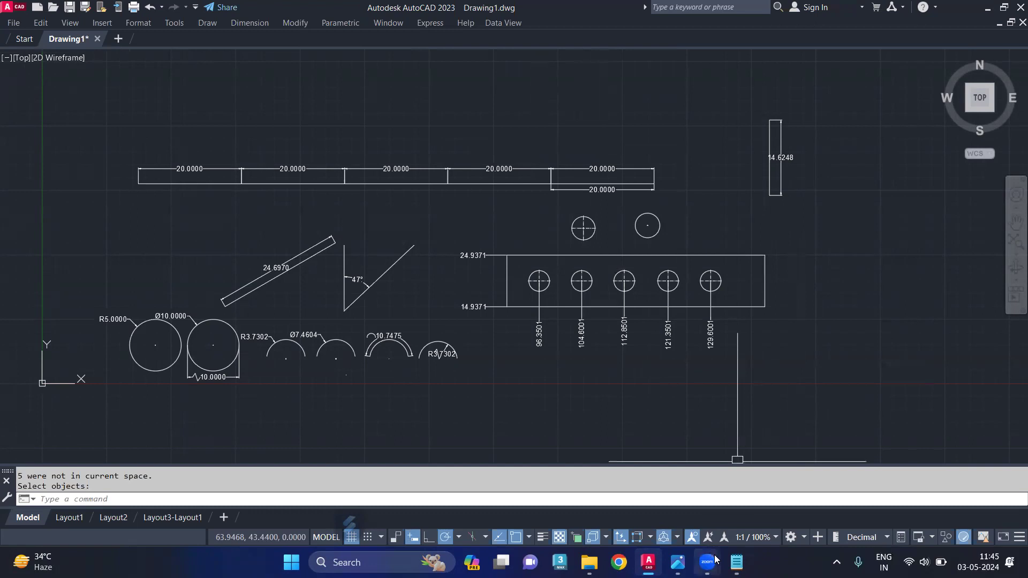
Step: Switch to the image viewer, look over the dimension variables slide and the next two dimensioned practice drawings, and close the viewer
{"action": "left_click", "coordinate": [678, 563]}
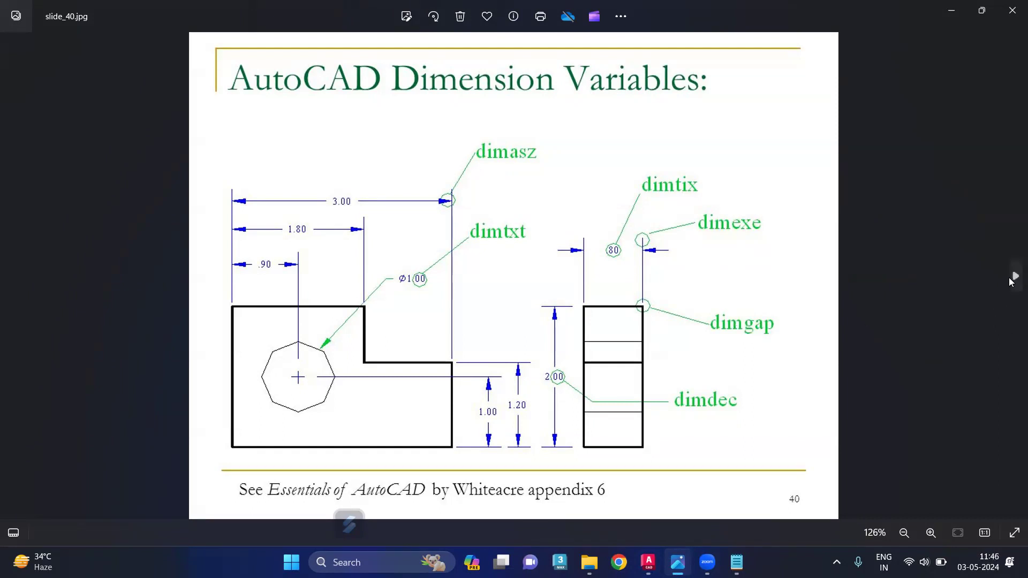
{"action": "left_click", "coordinate": [1014, 276]}
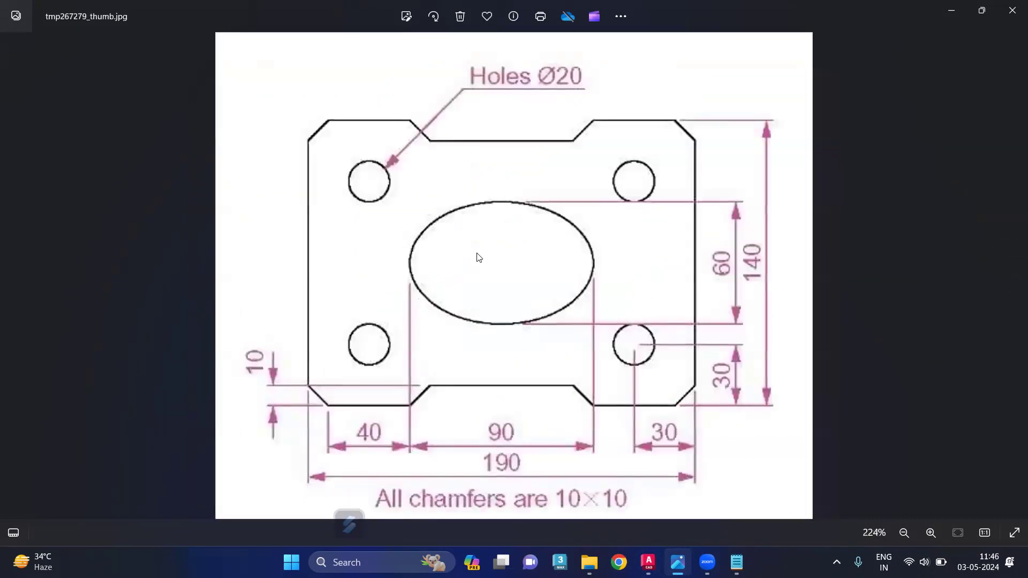
{"action": "left_click", "coordinate": [1014, 278]}
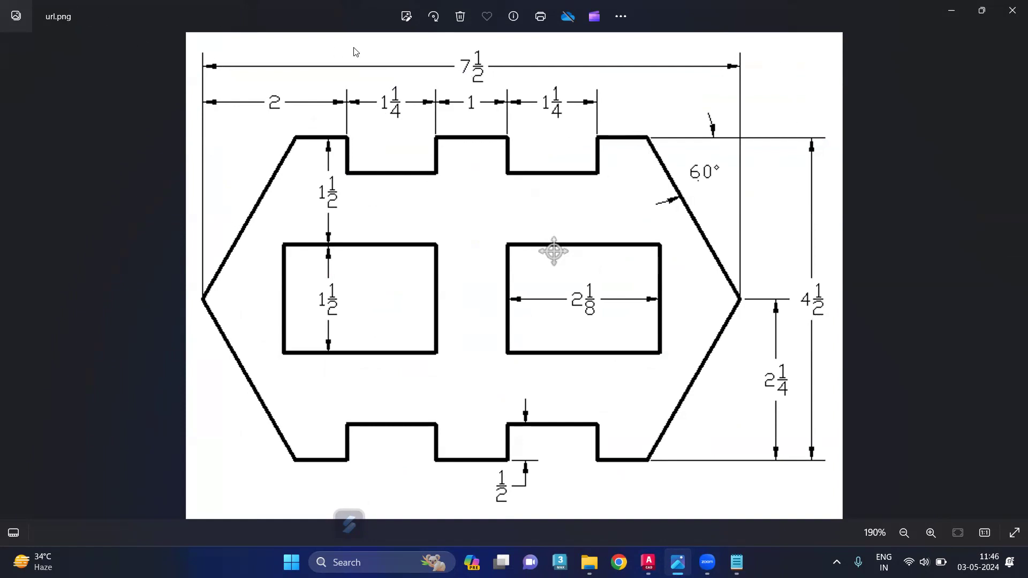
{"action": "left_click", "coordinate": [1012, 10]}
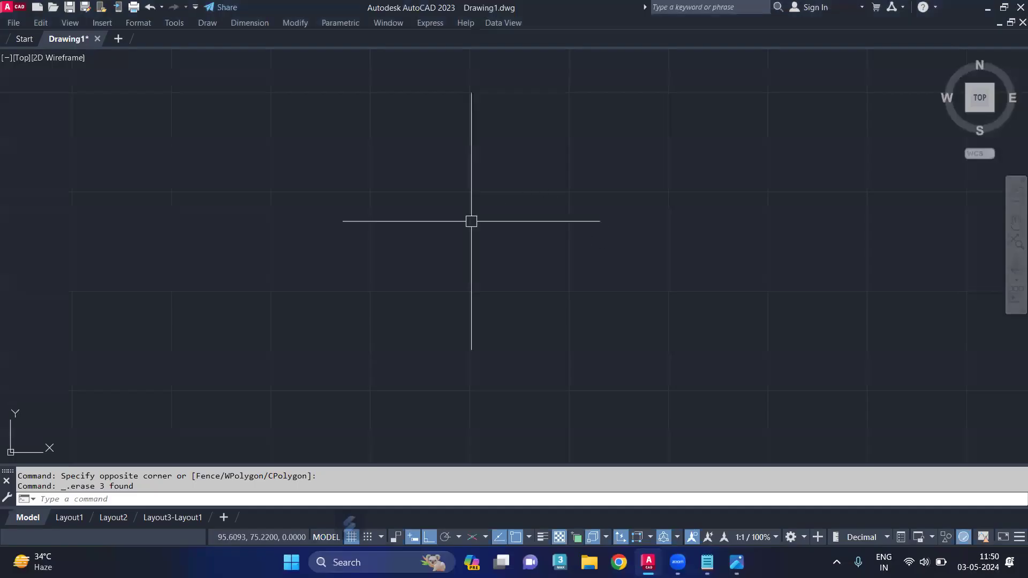
Step: Draw a short horizontal breakline in the empty drawing area with its break symbol at the midpoint
{"action": "left_click", "coordinate": [302, 314]}
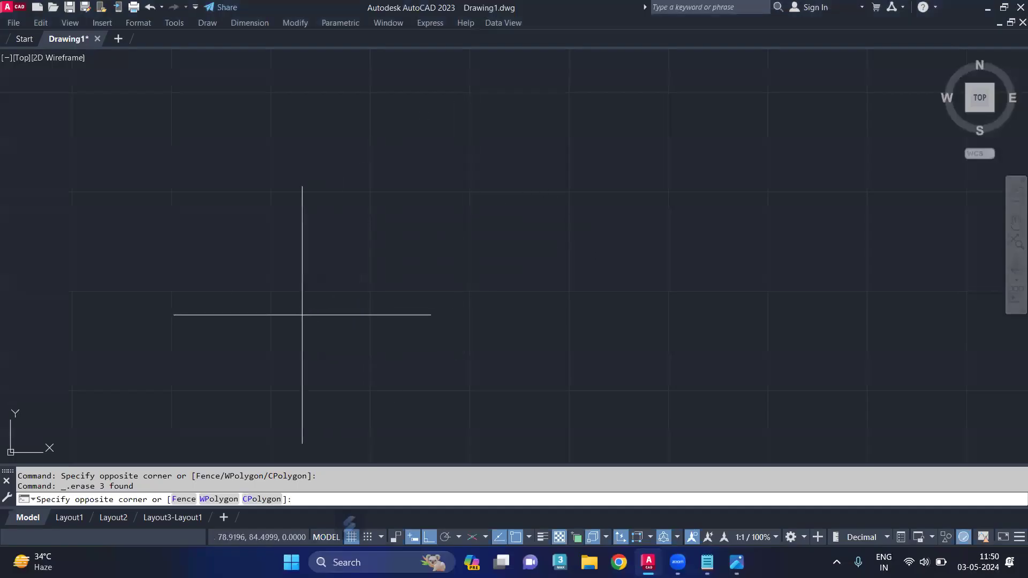
{"action": "left_click", "coordinate": [214, 241]}
{"action": "type", "text": "N"}
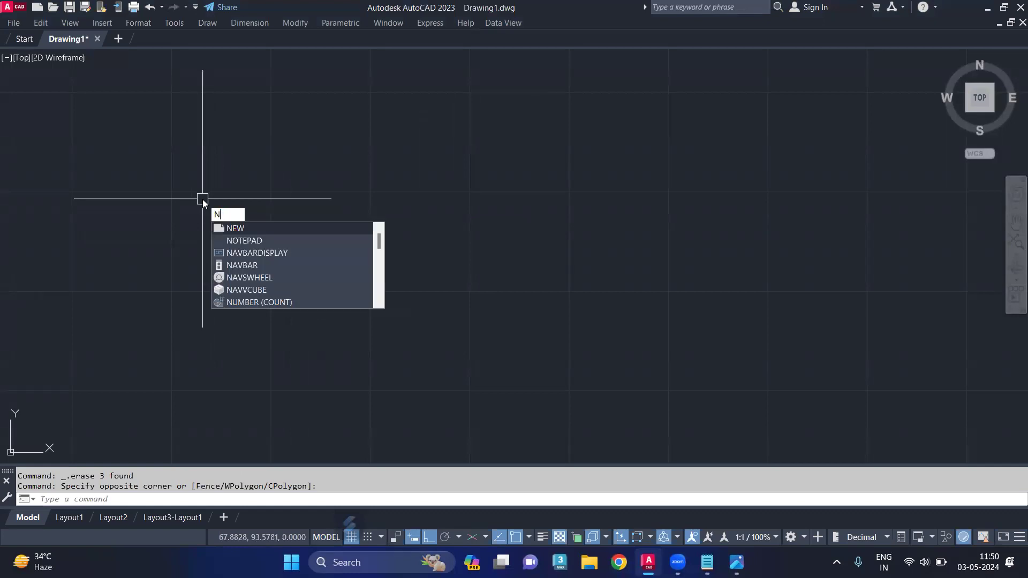
{"action": "type", "text": "bre"}
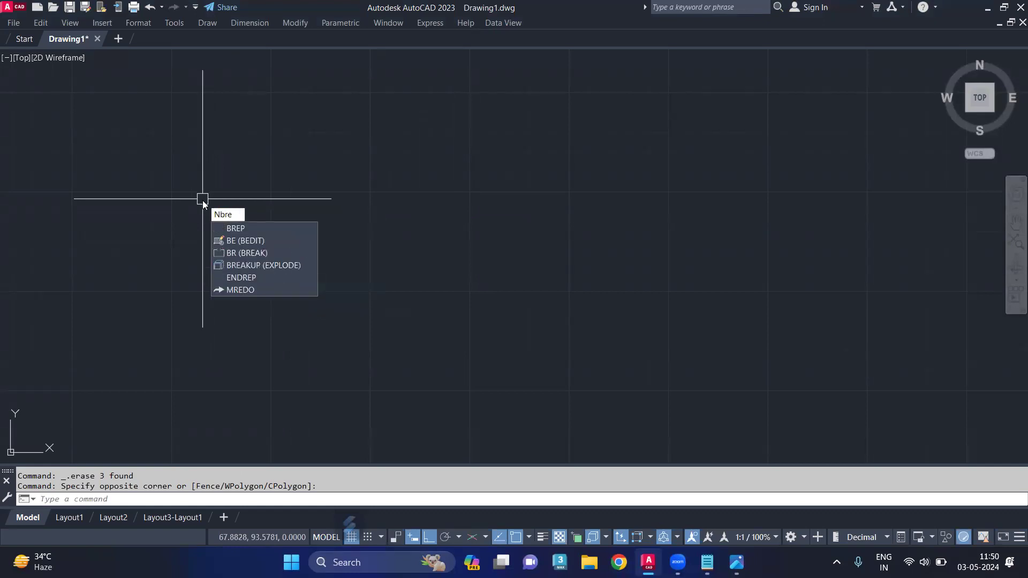
{"action": "key", "text": "BackSpace"}
{"action": "key", "text": "BackSpace"}
{"action": "key", "text": "BackSpace"}
{"action": "key", "text": "BackSpace"}
{"action": "type", "text": "bre"}
{"action": "left_click", "coordinate": [268, 252]}
{"action": "left_click", "coordinate": [245, 267]}
{"action": "left_click", "coordinate": [315, 265]}
{"action": "key", "text": "Return"}
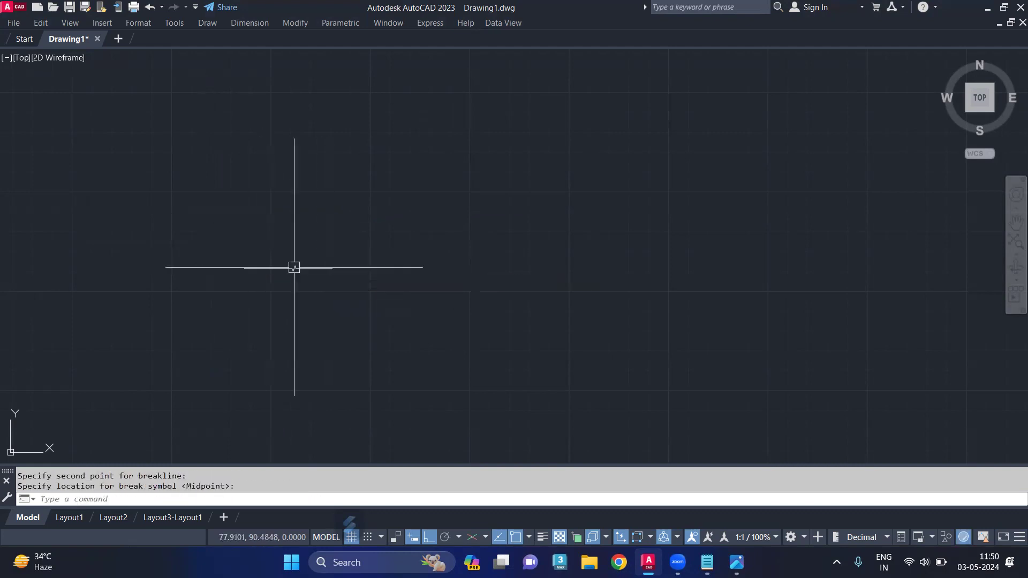
Step: Delete the horizontal breakline
{"action": "scroll", "coordinate": [319, 250], "scroll_direction": "down", "scroll_amount": 1}
{"action": "scroll", "coordinate": [288, 259], "scroll_direction": "up", "scroll_amount": 1}
{"action": "left_click", "coordinate": [314, 233]}
{"action": "left_click", "coordinate": [259, 278]}
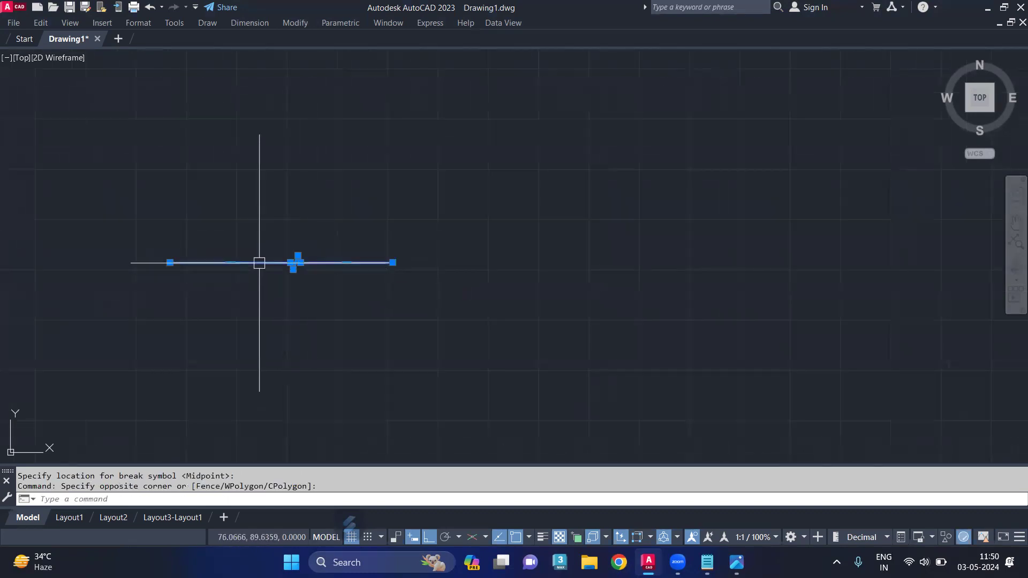
{"action": "key", "text": "Delete"}
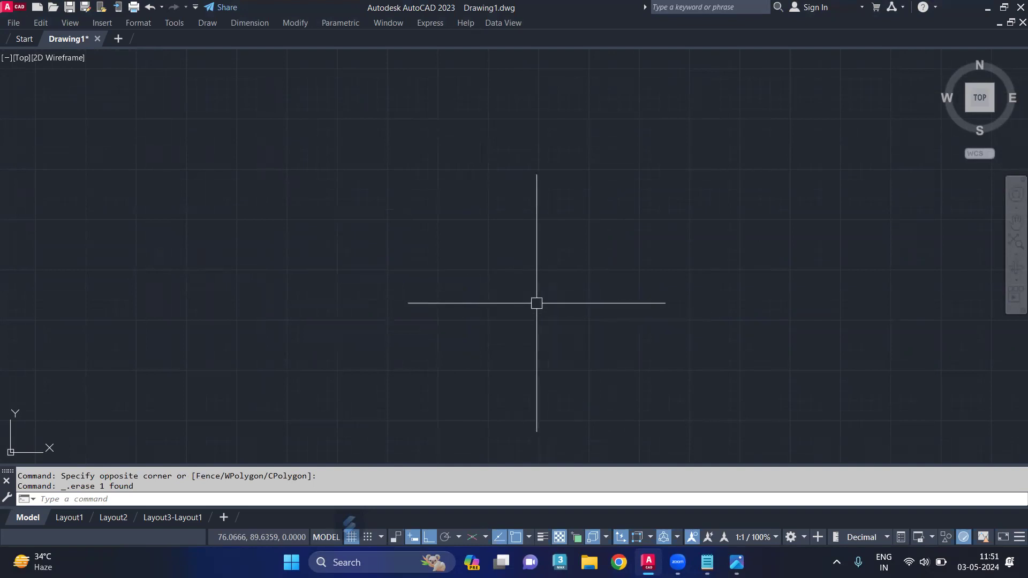
Step: Draw a circle with a radius of 6 in the empty drawing area
{"action": "type", "text": "c"}
{"action": "key", "text": "Return"}
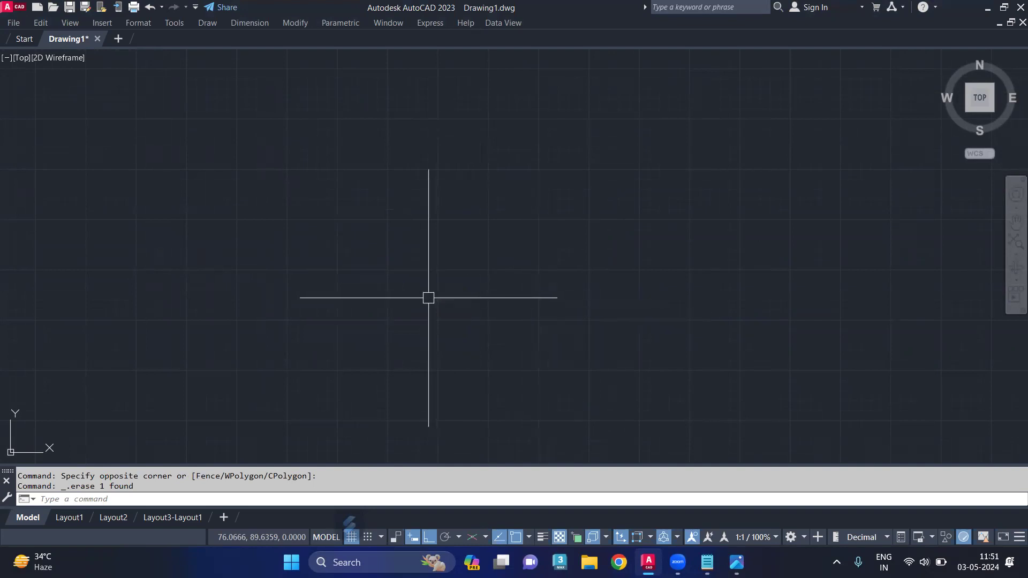
{"action": "left_click", "coordinate": [429, 272]}
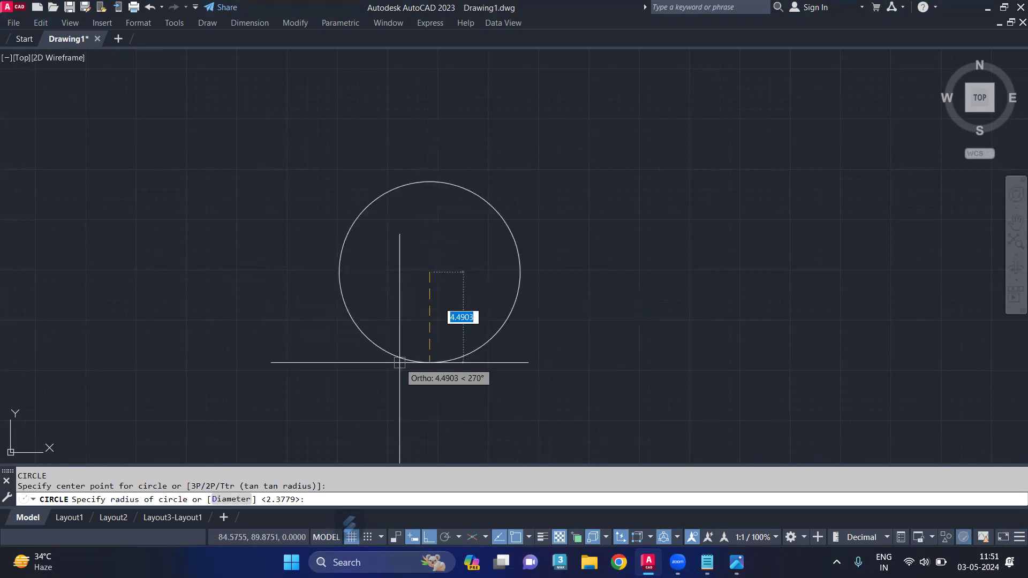
{"action": "type", "text": "6"}
{"action": "key", "text": "Return"}
{"action": "scroll", "coordinate": [391, 232], "scroll_direction": "up", "scroll_amount": 2}
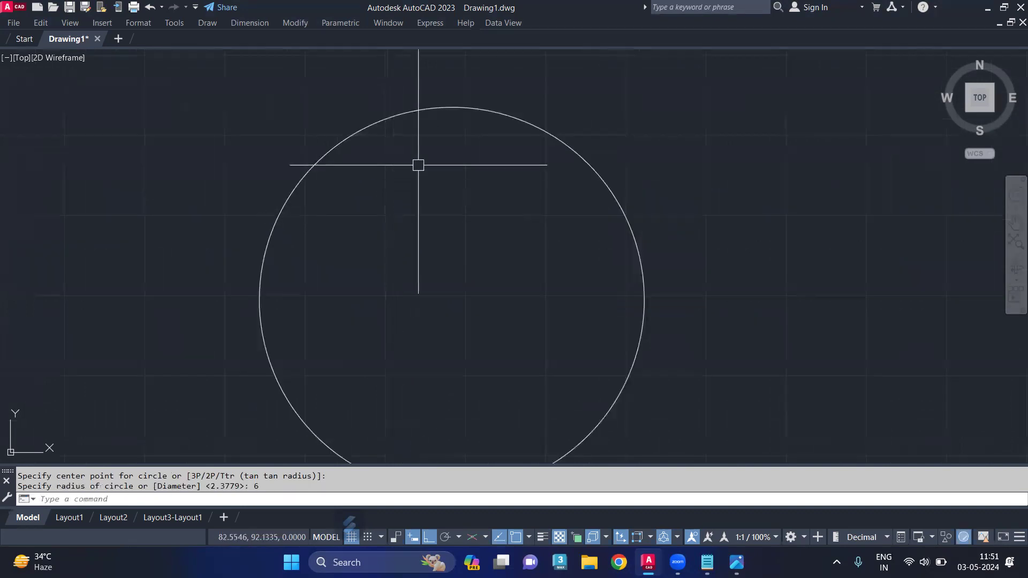
Step: Offset the circle inward by 0.25
{"action": "left_click", "coordinate": [425, 107]}
{"action": "type", "text": "o"}
{"action": "key", "text": "Return"}
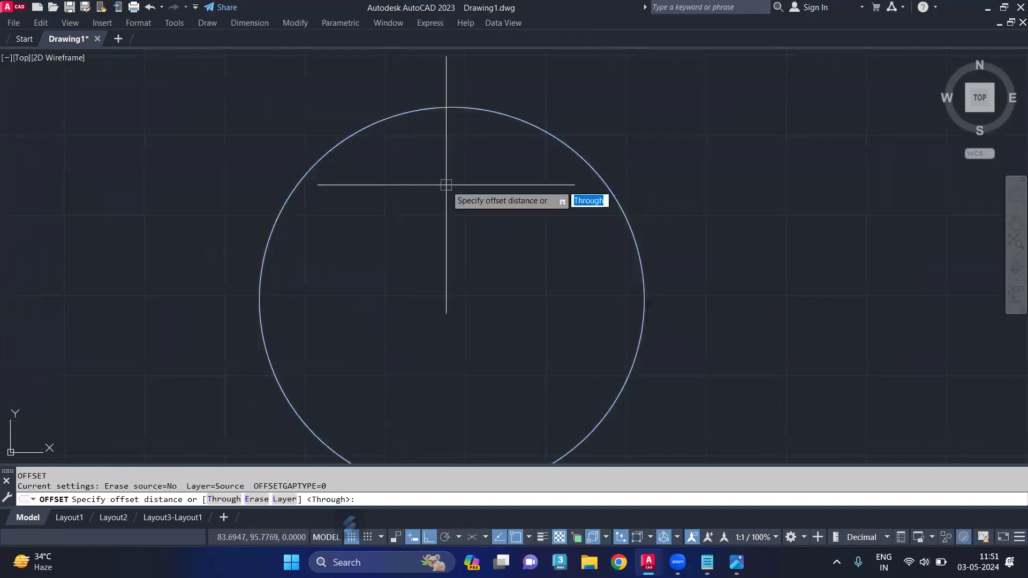
{"action": "type", "text": ".25"}
{"action": "key", "text": "Return"}
{"action": "left_click", "coordinate": [443, 128]}
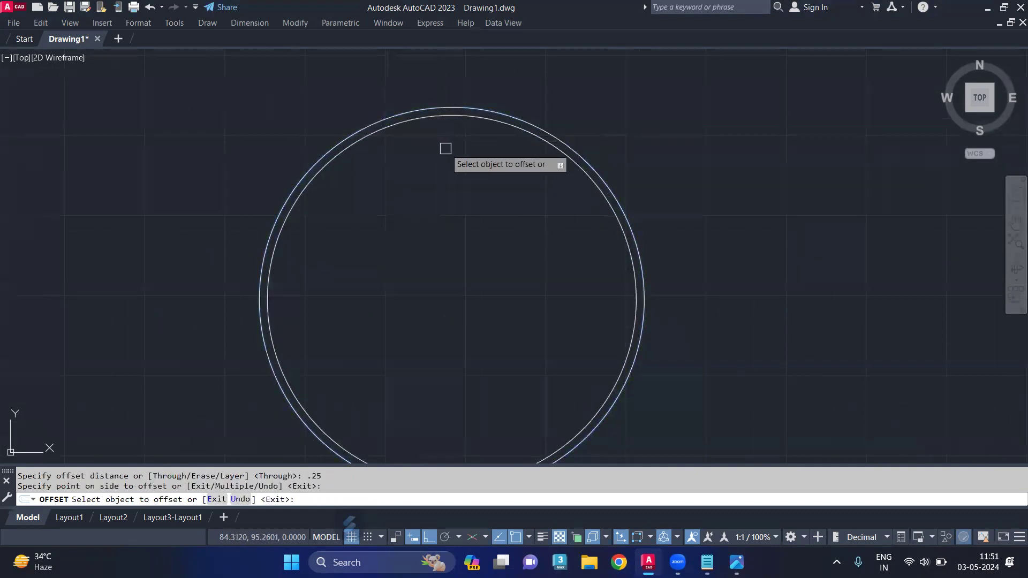
{"action": "key", "text": "Escape"}
Step: Draw a 0.5 long line straight down from the inner circle's top quadrant
{"action": "type", "text": "L"}
{"action": "key", "text": "Return"}
{"action": "scroll", "coordinate": [453, 139], "scroll_direction": "up", "scroll_amount": 2}
{"action": "left_click", "coordinate": [452, 105]}
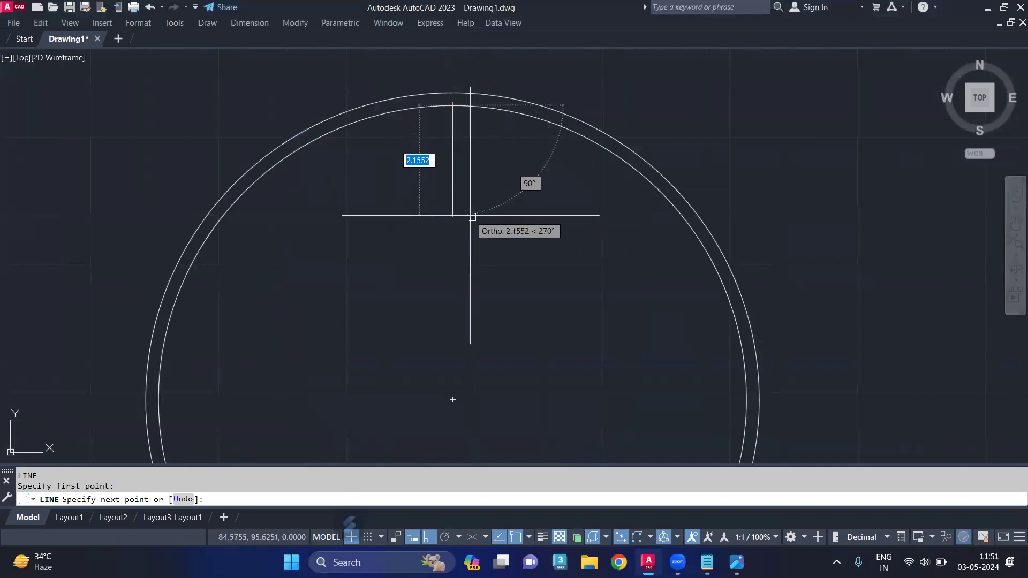
{"action": "type", "text": ".5"}
{"action": "key", "text": "Return"}
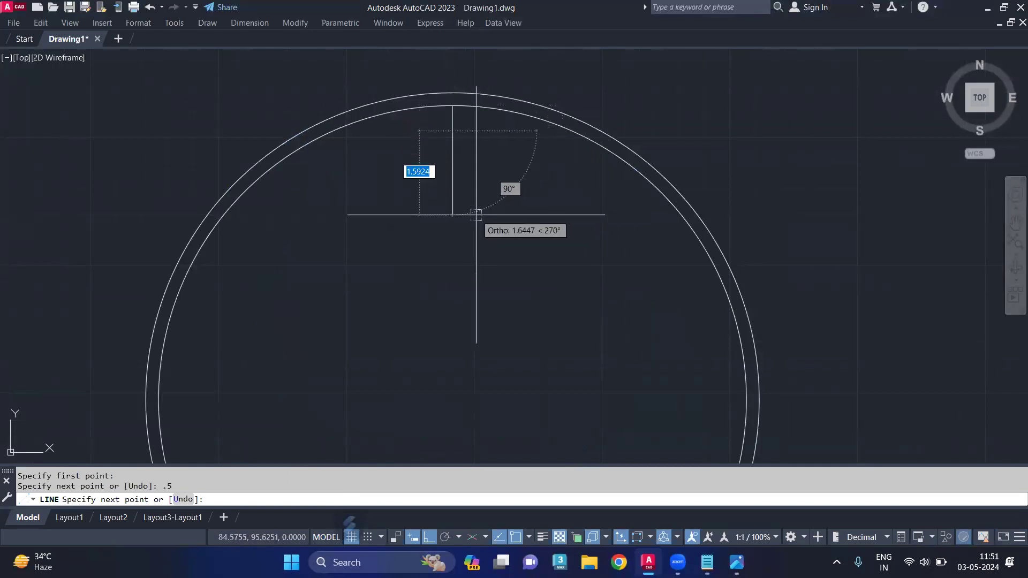
{"action": "key", "text": "Return"}
Step: Draw a 1.5 long line straight down from the outer circle's top quadrant
{"action": "key", "text": "Return"}
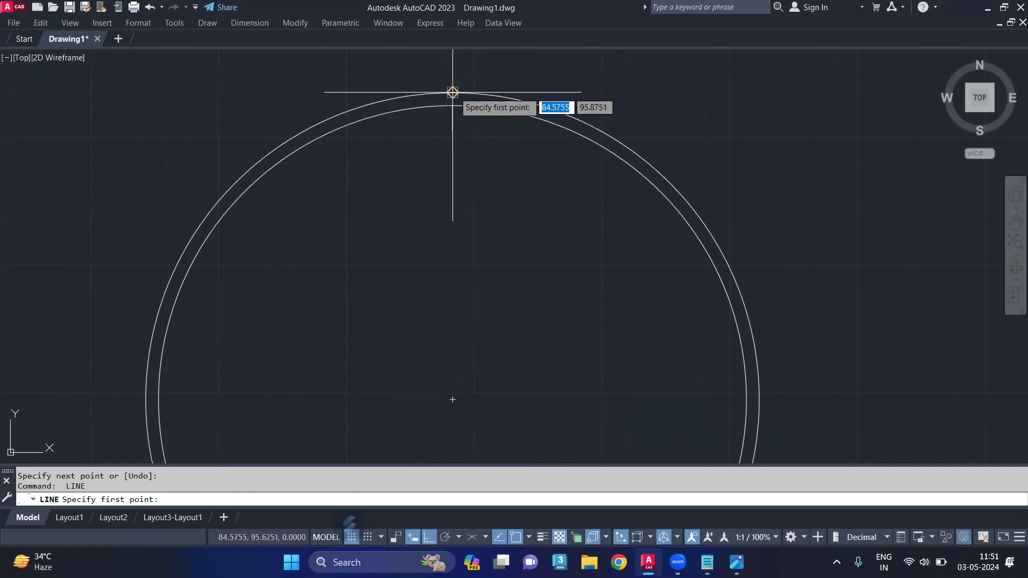
{"action": "left_click", "coordinate": [452, 92]}
{"action": "type", "text": "1.5"}
{"action": "key", "text": "Return"}
{"action": "key", "text": "Escape"}
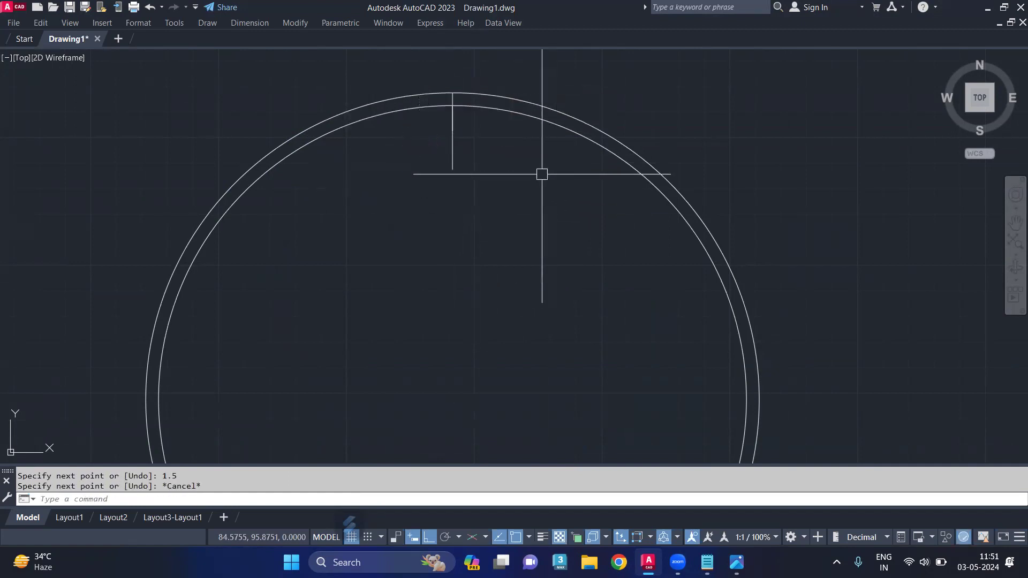
Step: Delete the inner circle, keeping both tick lines
{"action": "scroll", "coordinate": [452, 109], "scroll_direction": "up", "scroll_amount": 2}
{"action": "left_click", "coordinate": [465, 105]}
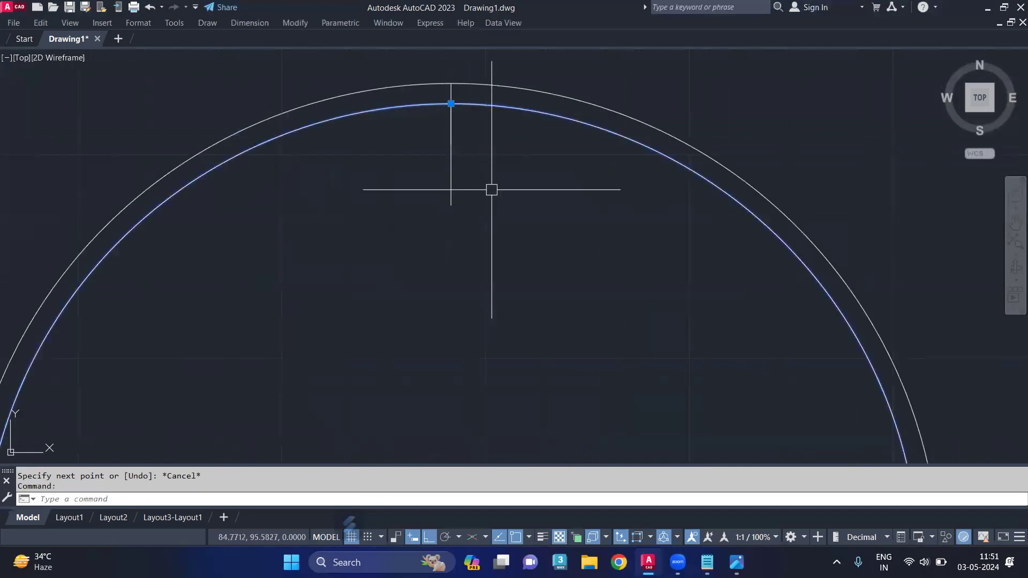
{"action": "key", "text": "Delete"}
Step: Polar-array the 1.5 long tick line around the circle's center with 12 rotated items over 360 degrees using -ARRAY
{"action": "left_click", "coordinate": [451, 115]}
{"action": "type", "text": "-AR"}
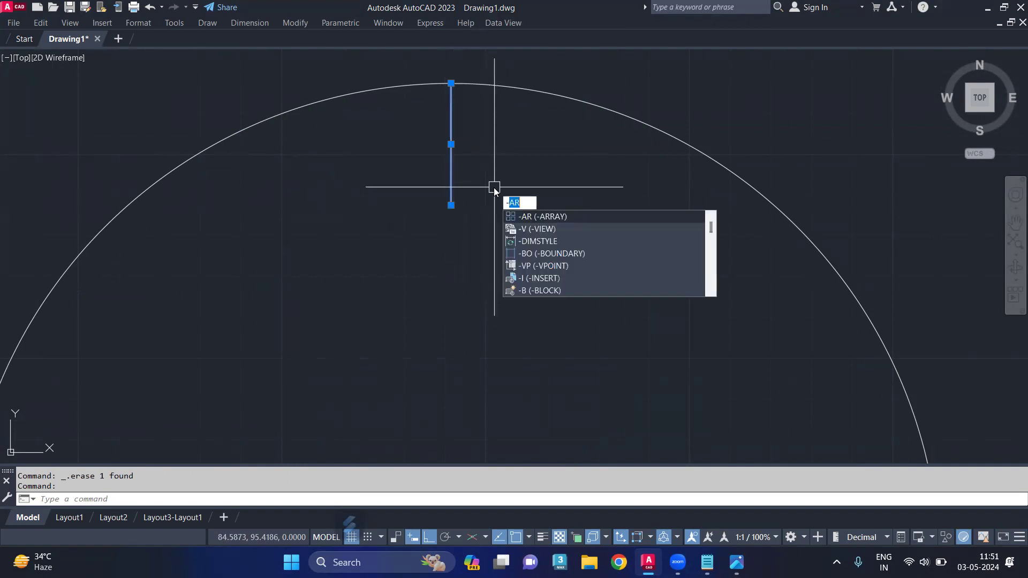
{"action": "left_click", "coordinate": [555, 217]}
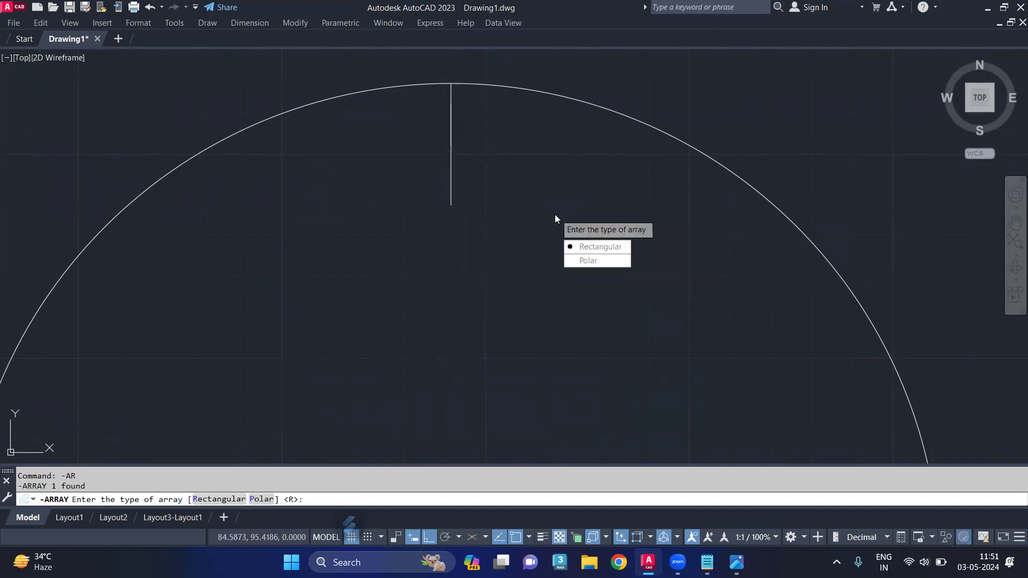
{"action": "left_click", "coordinate": [613, 267]}
{"action": "scroll", "coordinate": [575, 118], "scroll_direction": "down", "scroll_amount": 2}
{"action": "scroll", "coordinate": [577, 113], "scroll_direction": "down", "scroll_amount": 1}
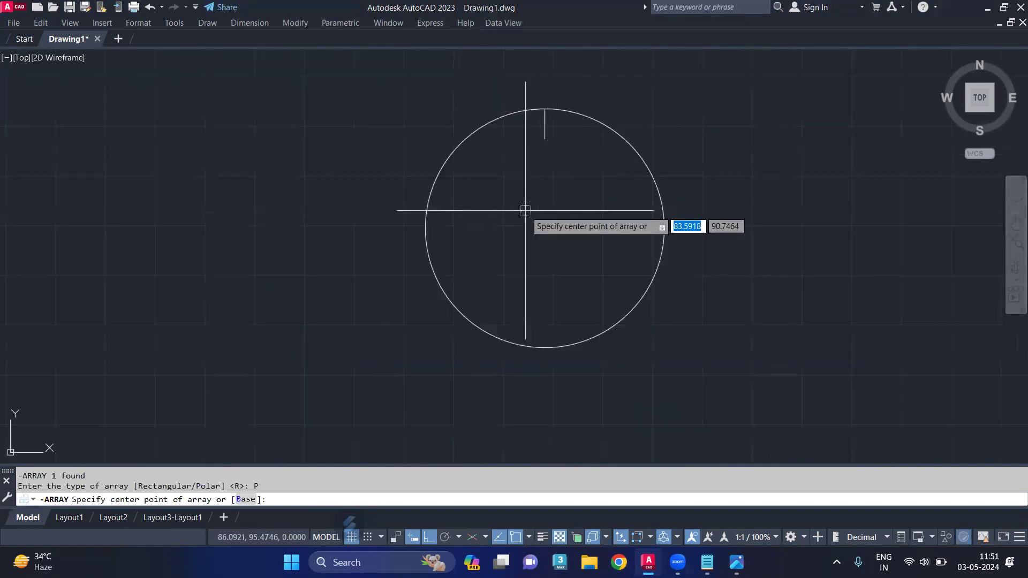
{"action": "left_click", "coordinate": [545, 228]}
{"action": "type", "text": "12"}
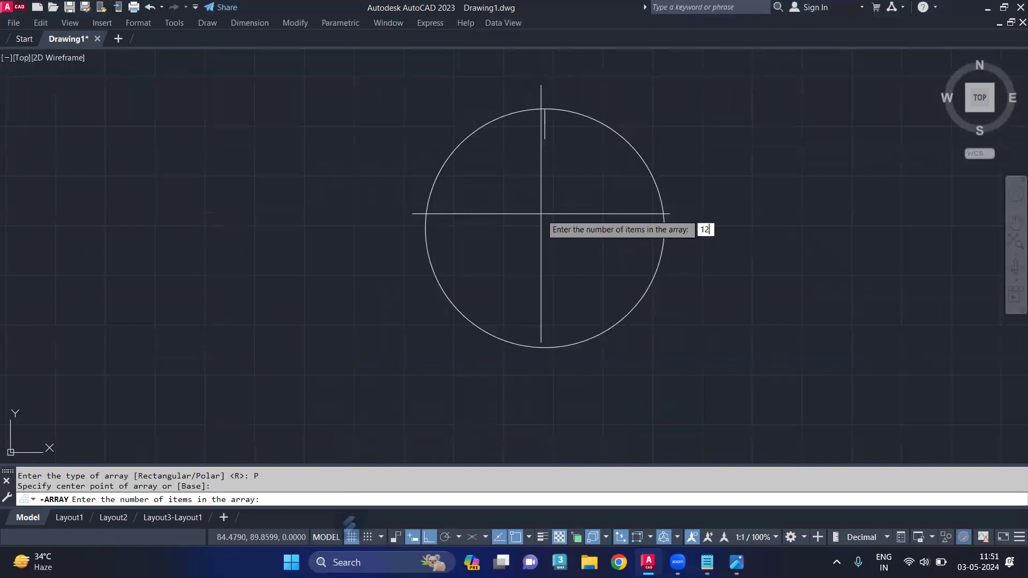
{"action": "key", "text": "Return"}
{"action": "key", "text": "Return"}
{"action": "key", "text": "Return"}
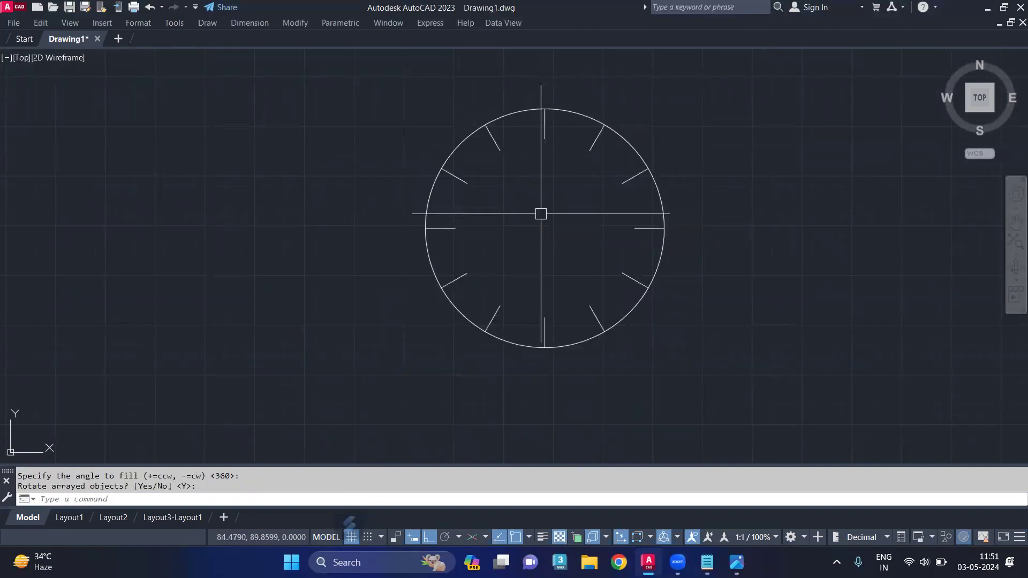
Step: Hide the long tick line at the top of the circle with HIDEOBJECTS
{"action": "scroll", "coordinate": [541, 134], "scroll_direction": "up", "scroll_amount": 3}
{"action": "left_click", "coordinate": [547, 134]}
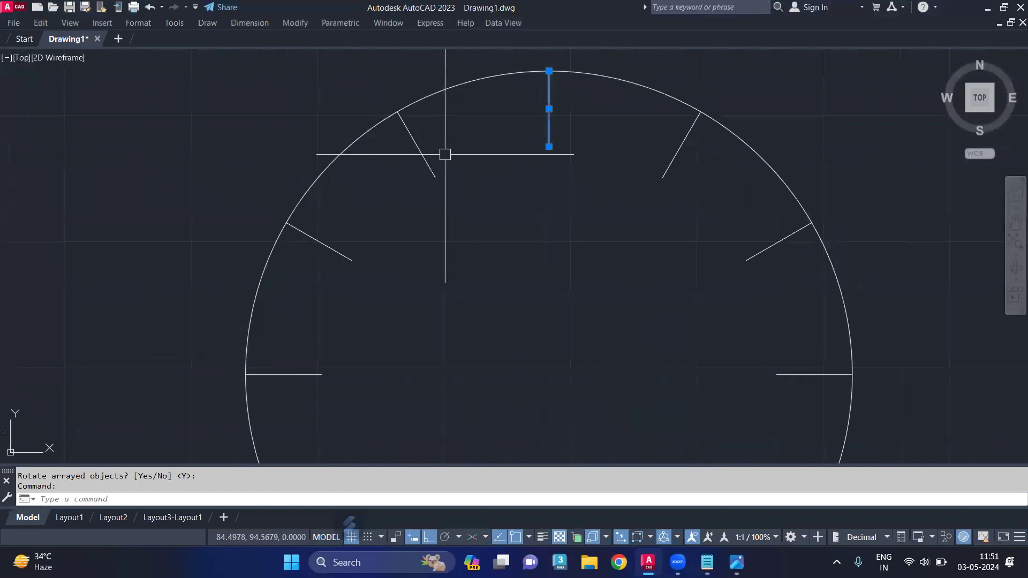
{"action": "type", "text": "hideo"}
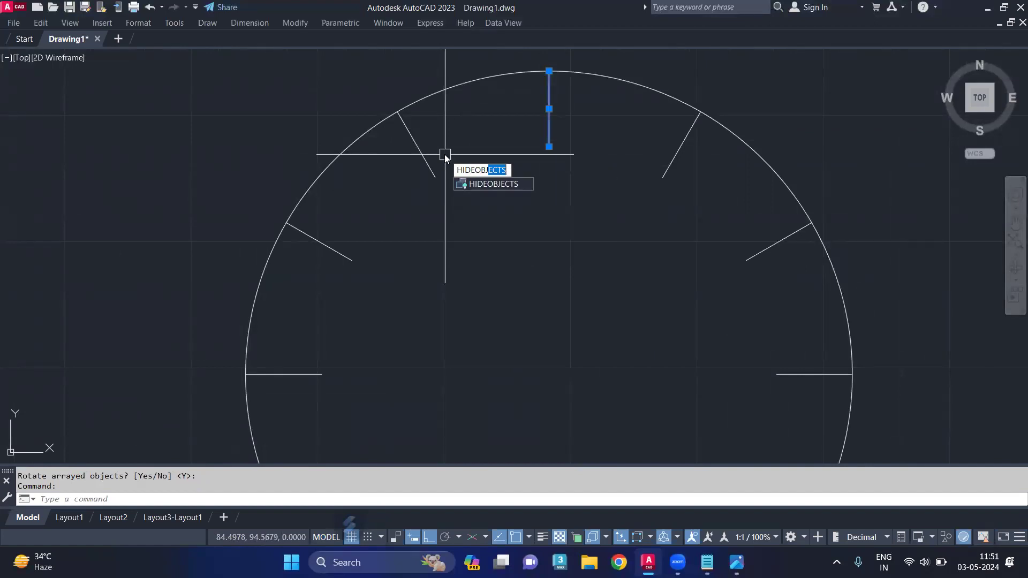
{"action": "key", "text": "Return"}
Step: Polar-array the 0.5 long tick line around the circle's center with 60 rotated items over 360 degrees using -ARRAY
{"action": "left_click", "coordinate": [550, 97]}
{"action": "type", "text": "-ar"}
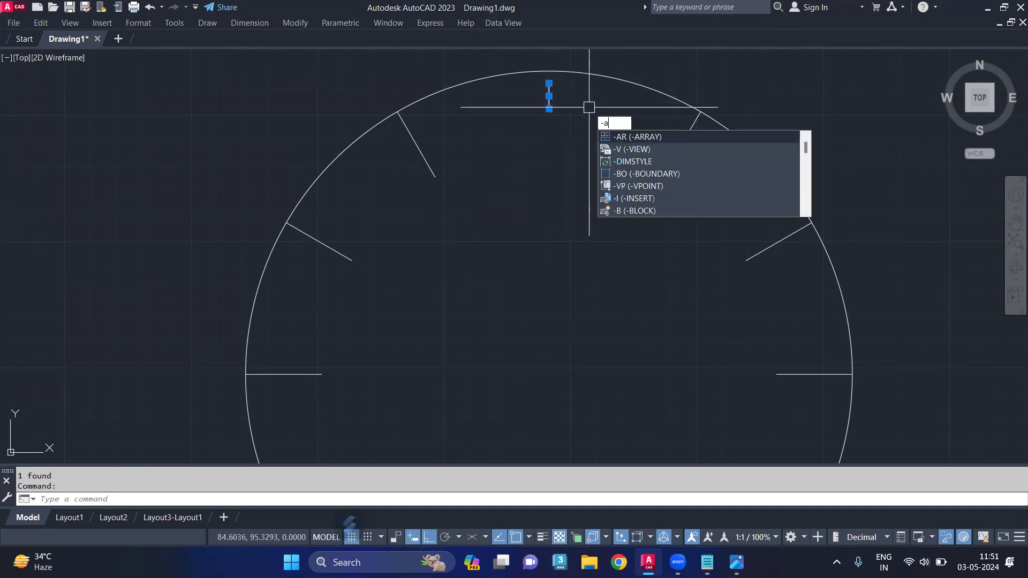
{"action": "left_click", "coordinate": [629, 136]}
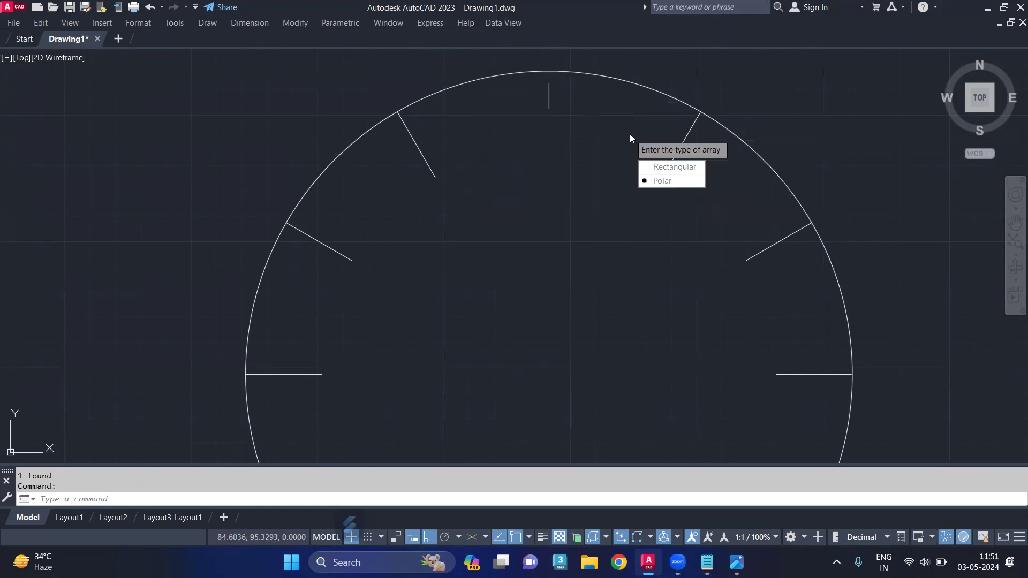
{"action": "left_click", "coordinate": [672, 180]}
{"action": "scroll", "coordinate": [629, 134], "scroll_direction": "down", "scroll_amount": 4}
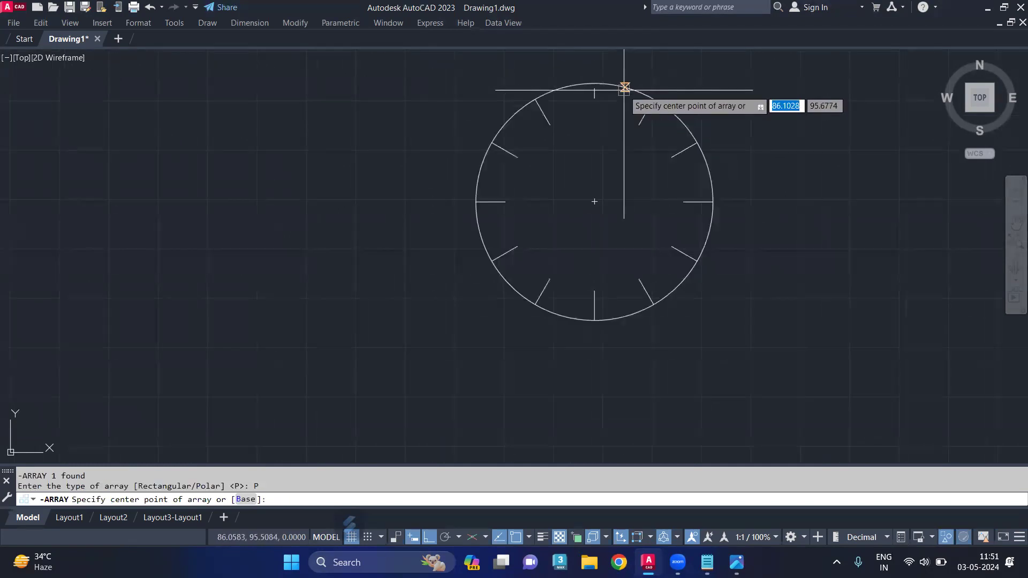
{"action": "left_click", "coordinate": [595, 202]}
{"action": "type", "text": "60"}
{"action": "key", "text": "Return"}
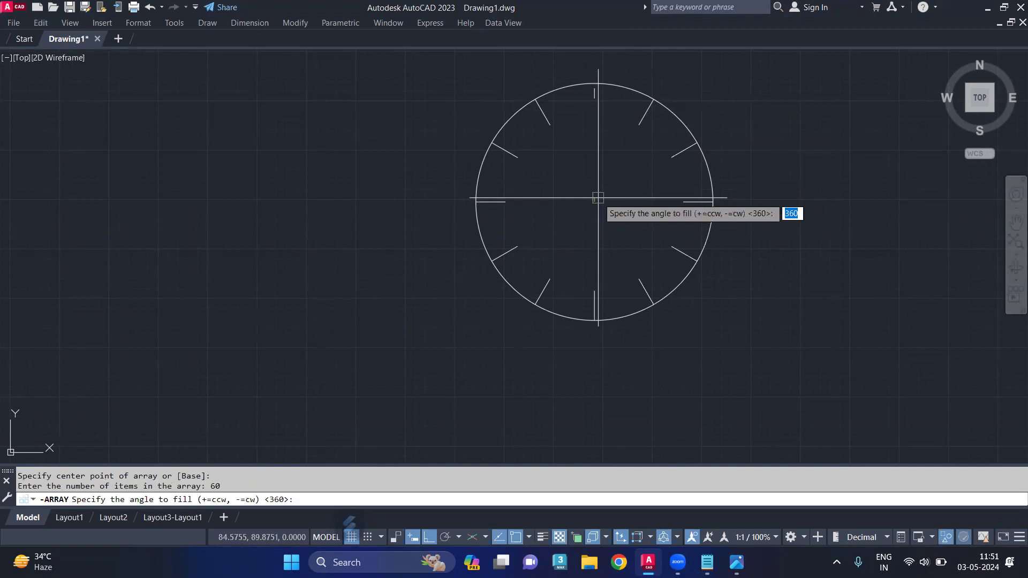
{"action": "key", "text": "Return"}
{"action": "key", "text": "Return"}
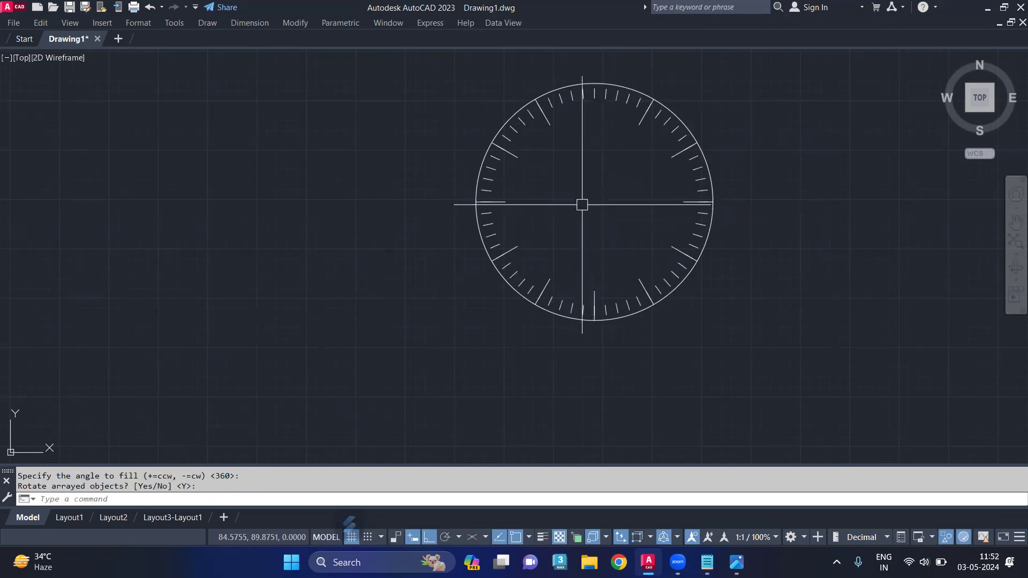
Step: Unhide the hidden long tick line at the top of the dial
{"action": "type", "text": "unih"}
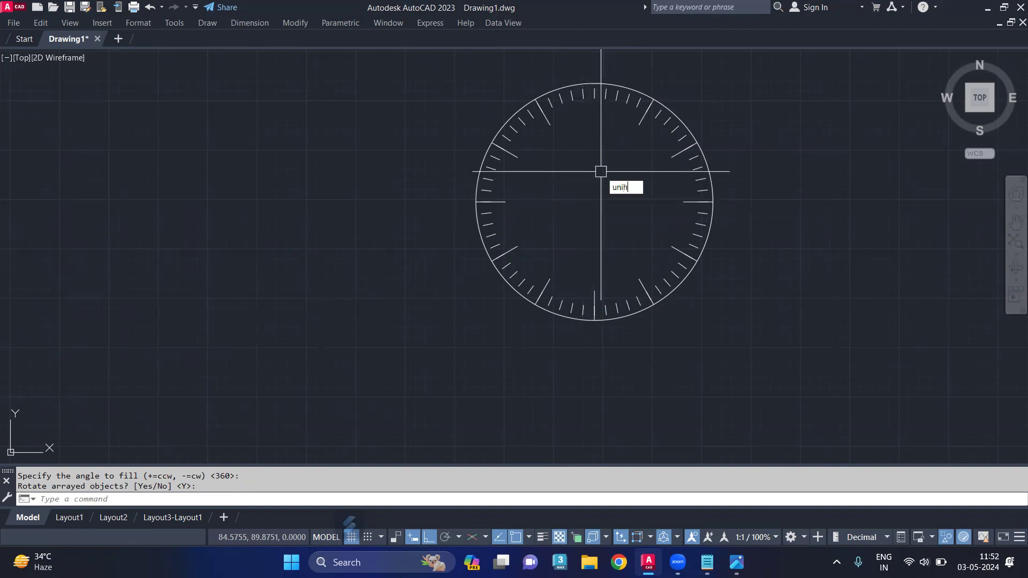
{"action": "type", "text": "ide"}
{"action": "left_click", "coordinate": [658, 198]}
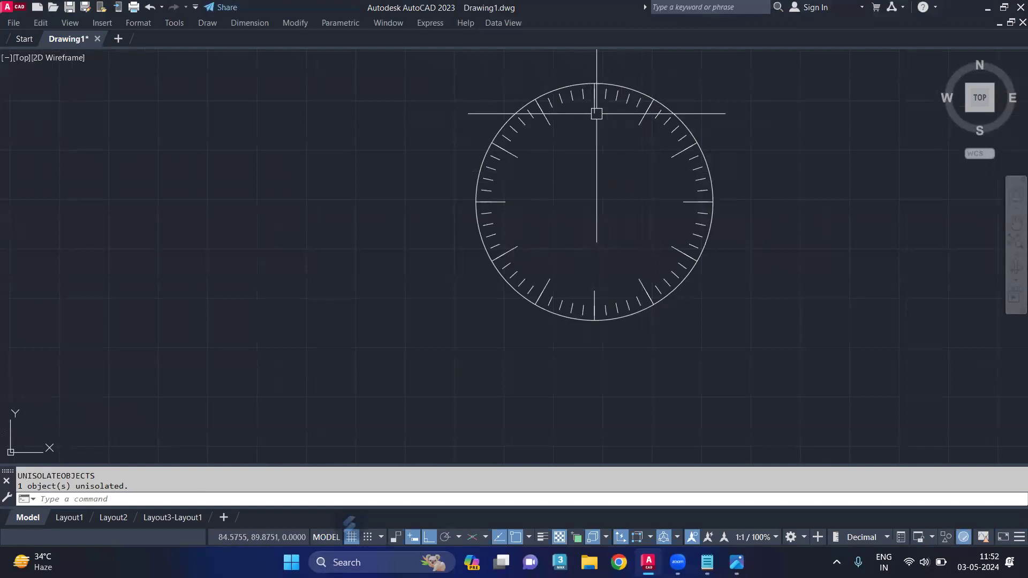
Step: Place one donut with inside diameter 0.5 and outside diameter 1 in the empty space to the right of the dial
{"action": "scroll", "coordinate": [599, 174], "scroll_direction": "up", "scroll_amount": 2}
{"action": "middle_click_drag", "start_coordinate": [584, 182], "coordinate": [536, 226]}
{"action": "scroll", "coordinate": [560, 200], "scroll_direction": "down", "scroll_amount": 1}
{"action": "type", "text": "DO"}
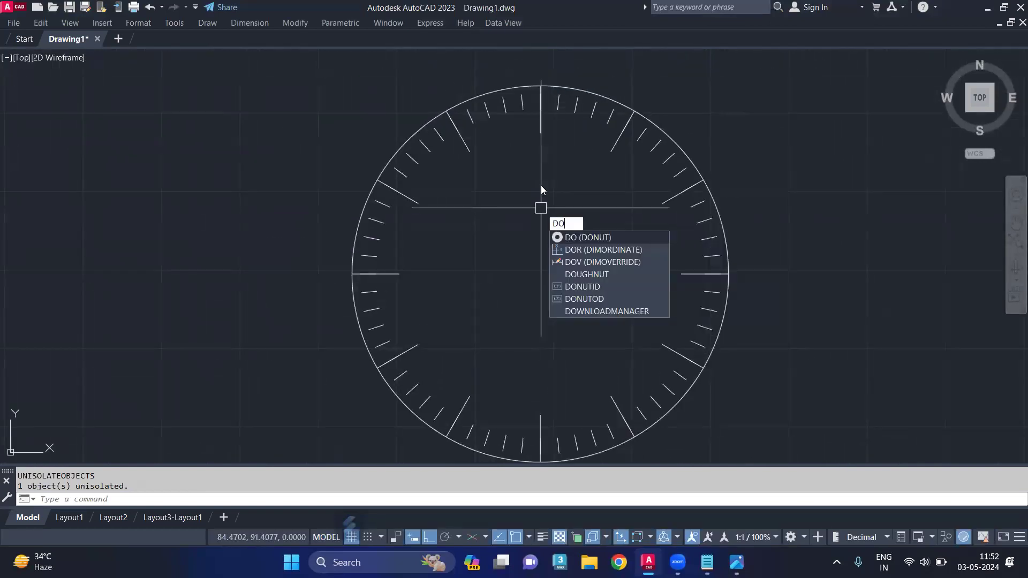
{"action": "left_click", "coordinate": [609, 239]}
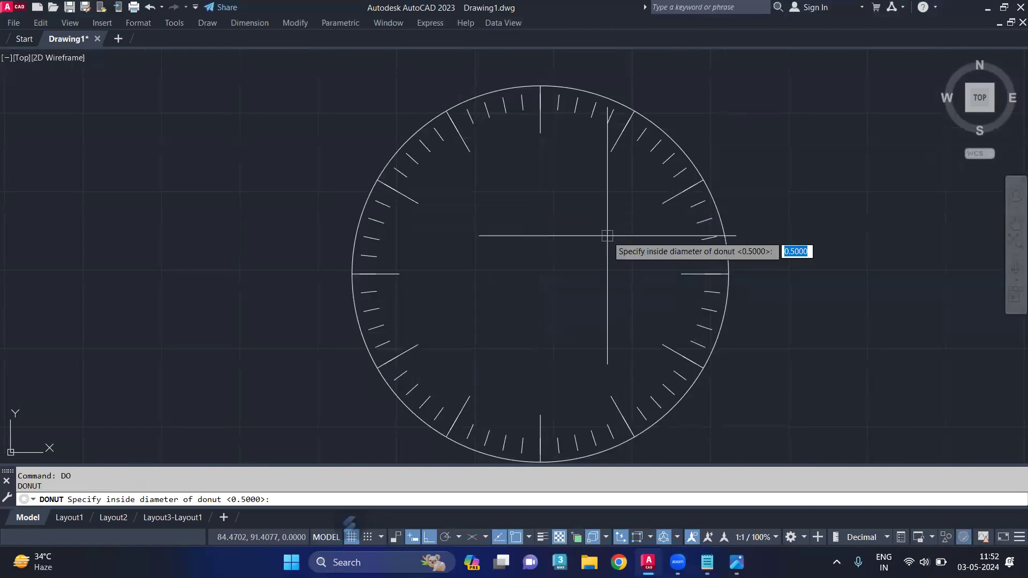
{"action": "middle_click_drag", "start_coordinate": [750, 244], "coordinate": [503, 277]}
{"action": "key", "text": "Return"}
{"action": "key", "text": "Return"}
{"action": "left_click", "coordinate": [641, 241]}
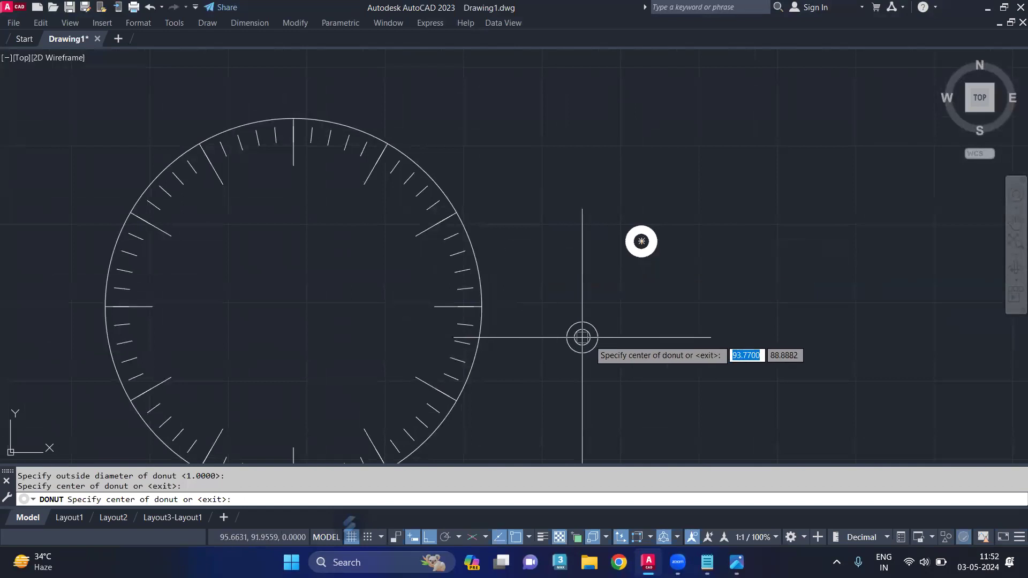
{"action": "key", "text": "Return"}
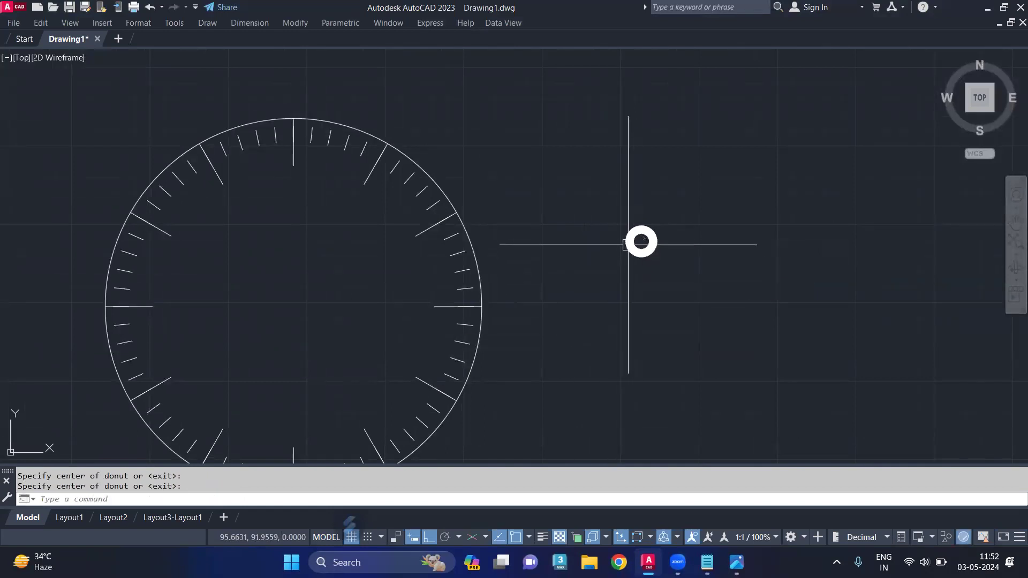
{"action": "scroll", "coordinate": [641, 239], "scroll_direction": "up", "scroll_amount": 4}
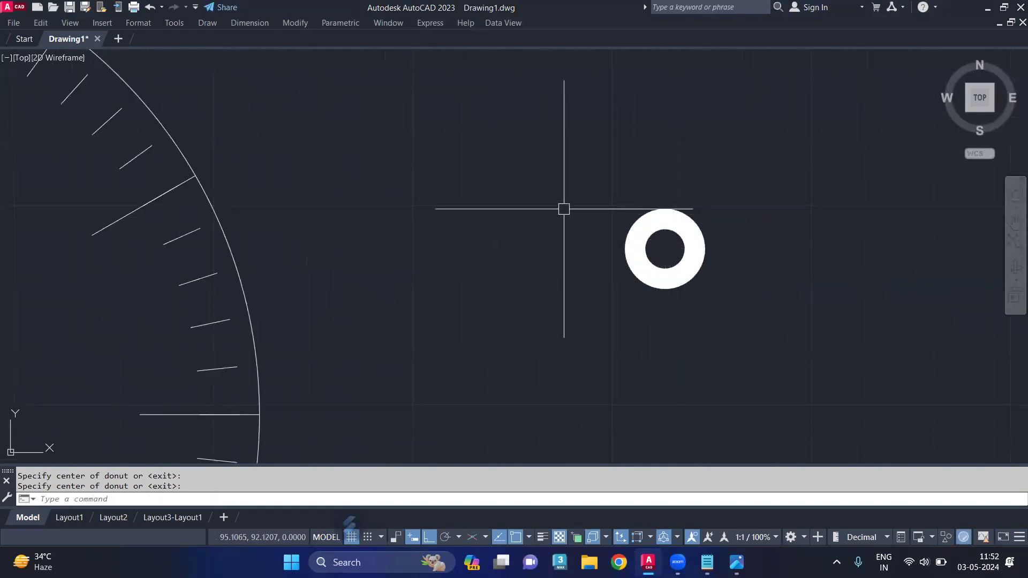
Step: Place a solid donut with inside diameter 0 and outside diameter 0.5 just below the dial's top long tick
{"action": "scroll", "coordinate": [553, 201], "scroll_direction": "down", "scroll_amount": 5}
{"action": "middle_click_drag", "start_coordinate": [401, 246], "coordinate": [553, 266]}
{"action": "key", "text": "Return"}
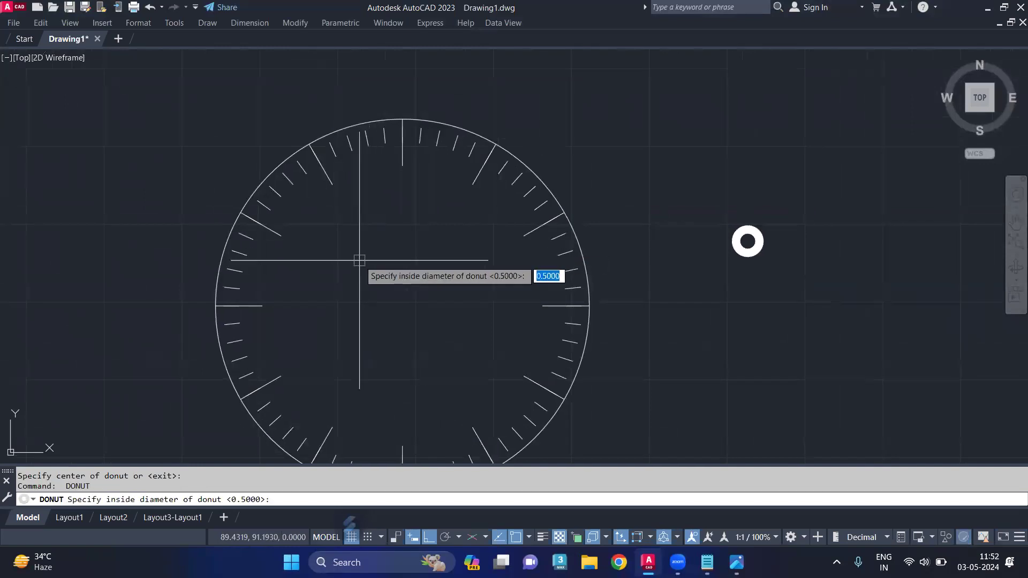
{"action": "type", "text": "0"}
{"action": "key", "text": "Return"}
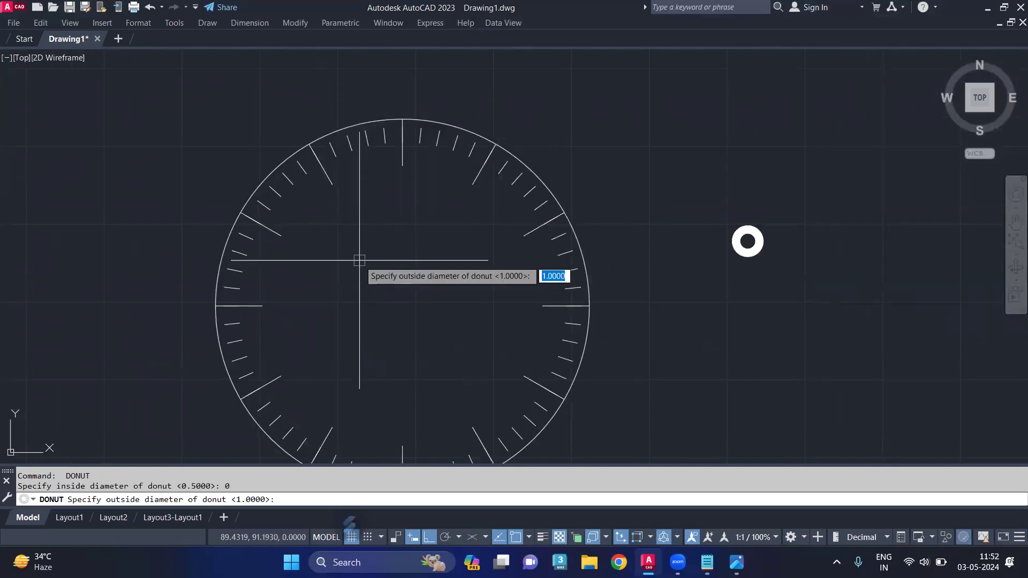
{"action": "type", "text": ".5"}
{"action": "key", "text": "Return"}
{"action": "scroll", "coordinate": [383, 198], "scroll_direction": "up", "scroll_amount": 3}
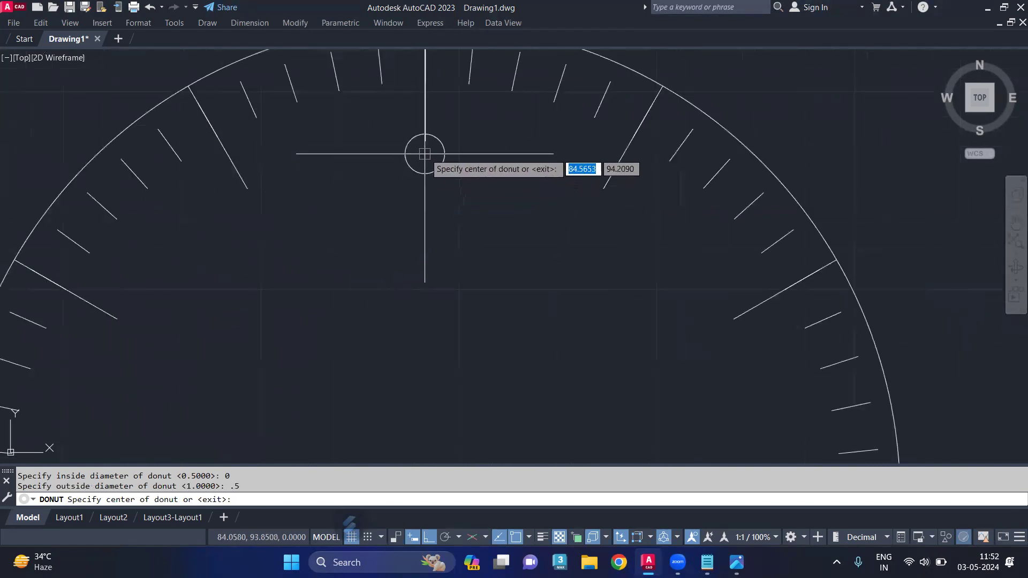
{"action": "left_click", "coordinate": [425, 173]}
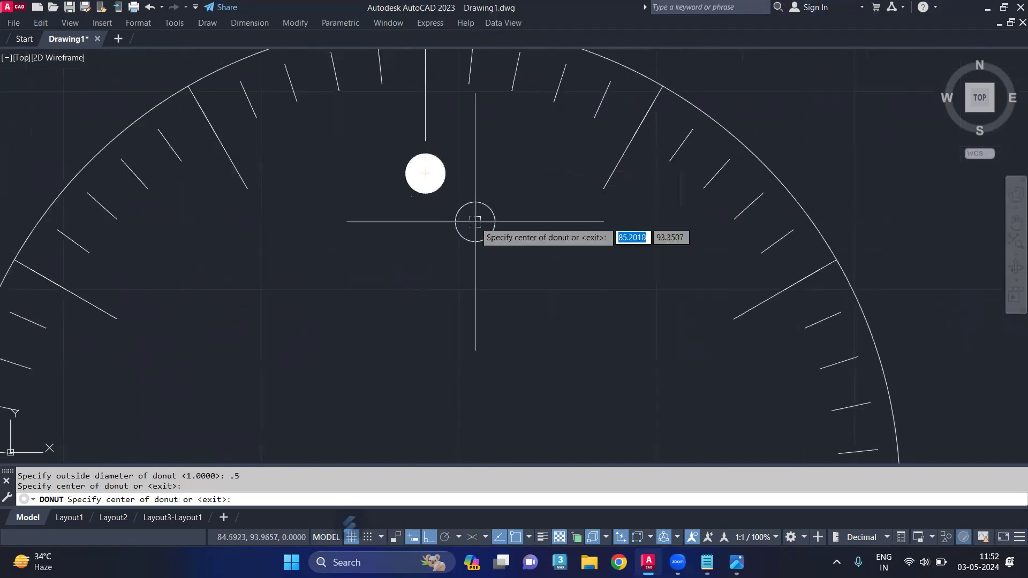
{"action": "key", "text": "Return"}
Step: Polar-array the solid donut around the dial's center with 12 rotated items over 360 degrees using -ARRAY
{"action": "scroll", "coordinate": [468, 216], "scroll_direction": "down", "scroll_amount": 5}
{"action": "middle_click_drag", "start_coordinate": [455, 240], "coordinate": [442, 205]}
{"action": "left_click", "coordinate": [429, 144]}
{"action": "type", "text": "-A"}
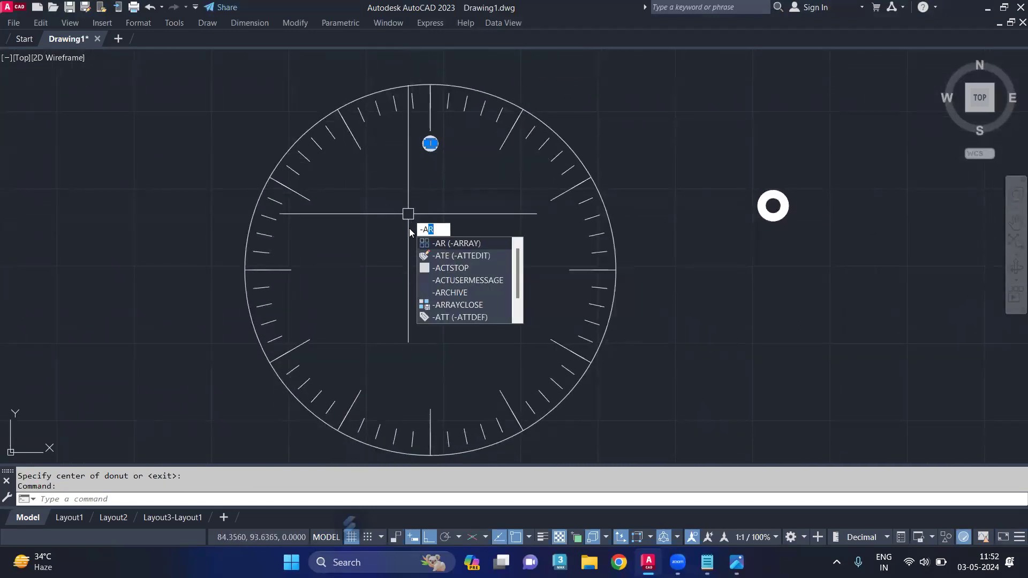
{"action": "type", "text": "R"}
{"action": "key", "text": "Return"}
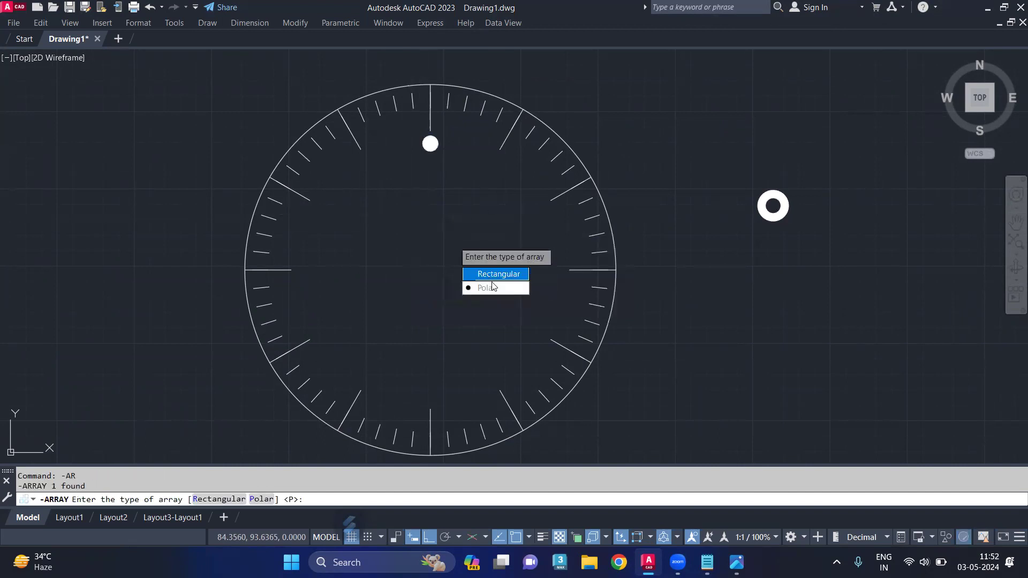
{"action": "left_click", "coordinate": [492, 287]}
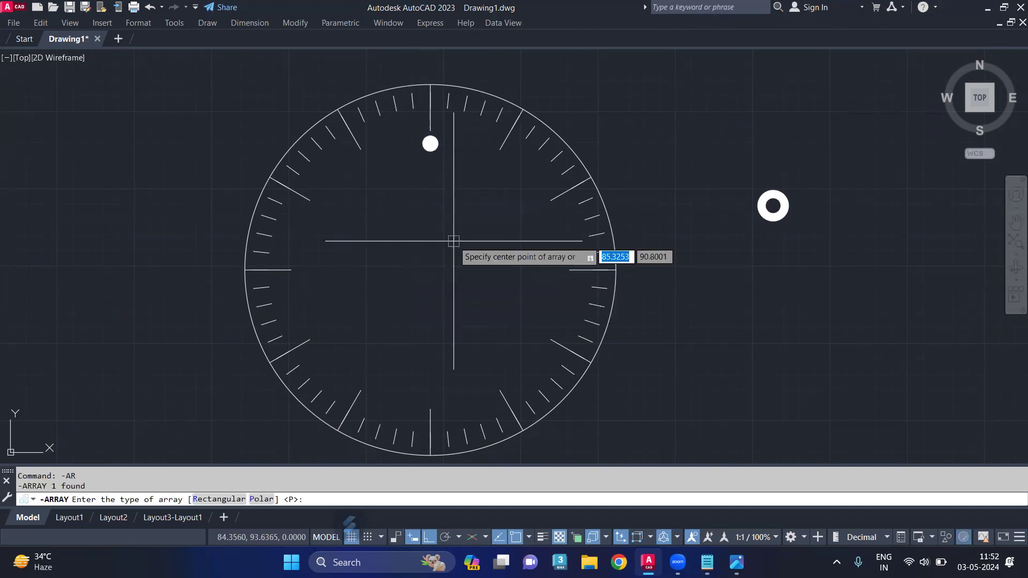
{"action": "left_click", "coordinate": [429, 269]}
{"action": "type", "text": "12"}
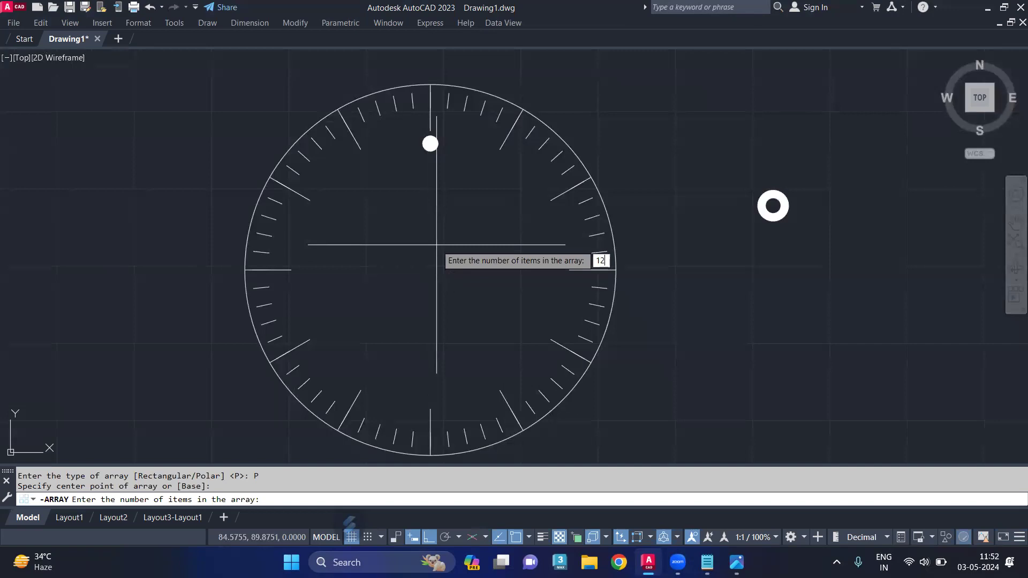
{"action": "key", "text": "Return"}
{"action": "key", "text": "Return"}
{"action": "key", "text": "Return"}
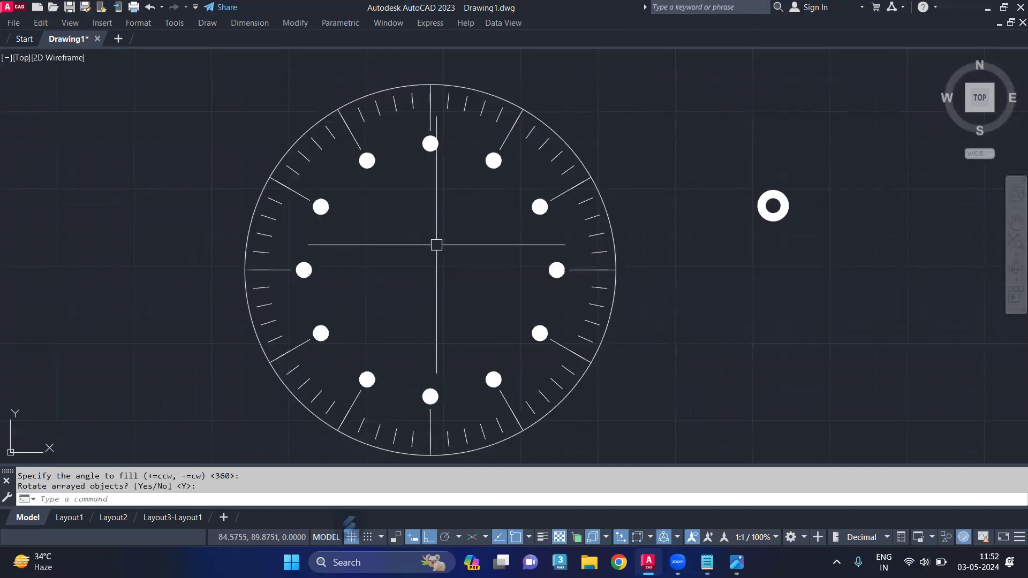
Step: Copy the complete dial with its donuts about 24.5 units horizontally to the right
{"action": "scroll", "coordinate": [422, 197], "scroll_direction": "down", "scroll_amount": 1}
{"action": "middle_click_drag", "start_coordinate": [420, 232], "coordinate": [372, 175]}
{"action": "scroll", "coordinate": [321, 110], "scroll_direction": "down", "scroll_amount": 2}
{"action": "left_click", "coordinate": [276, 58]}
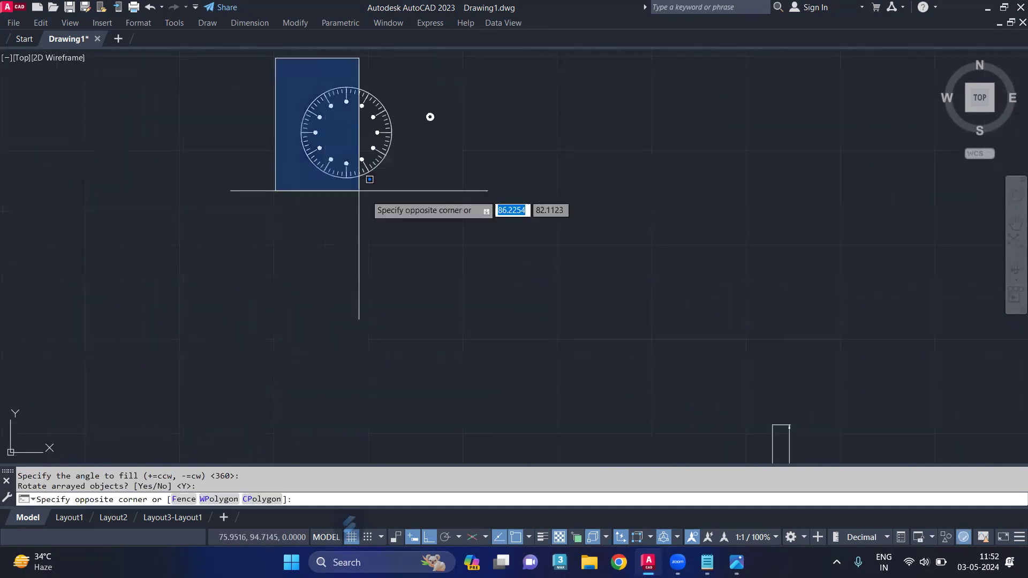
{"action": "left_click", "coordinate": [416, 224]}
{"action": "type", "text": "co"}
{"action": "key", "text": "Return"}
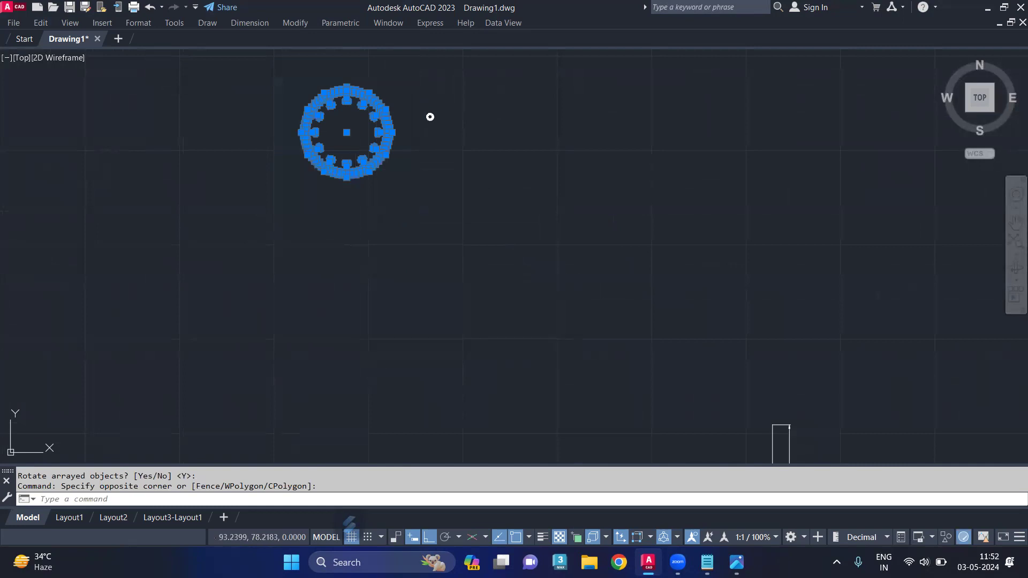
{"action": "left_click", "coordinate": [313, 244]}
{"action": "left_click", "coordinate": [497, 252]}
Step: Delete the copied dial's donuts and the loose donut with SELECTSIMILAR, keeping the original dial's donuts out of the selection
{"action": "scroll", "coordinate": [527, 101], "scroll_direction": "up", "scroll_amount": 8}
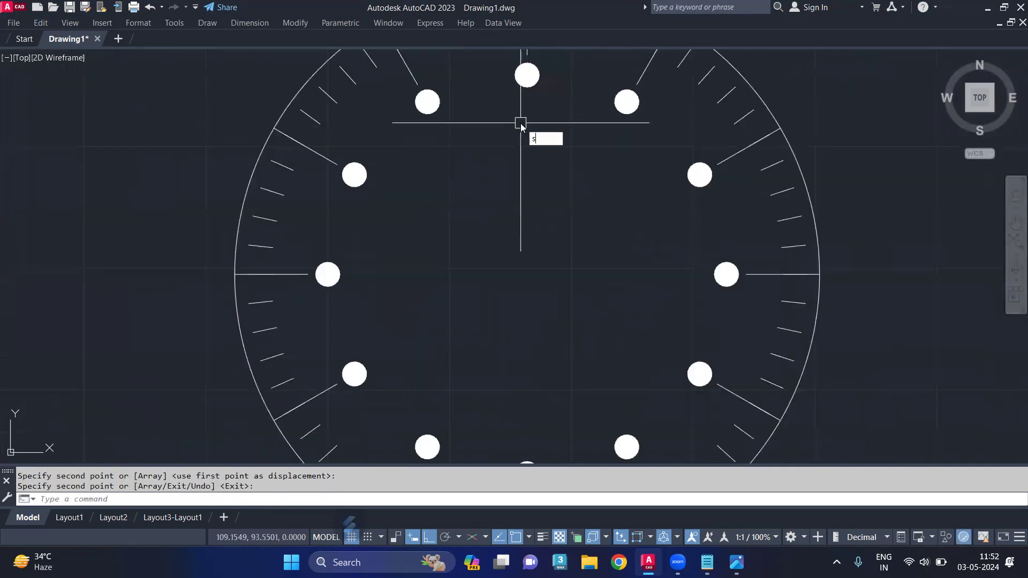
{"action": "type", "text": "SImi"}
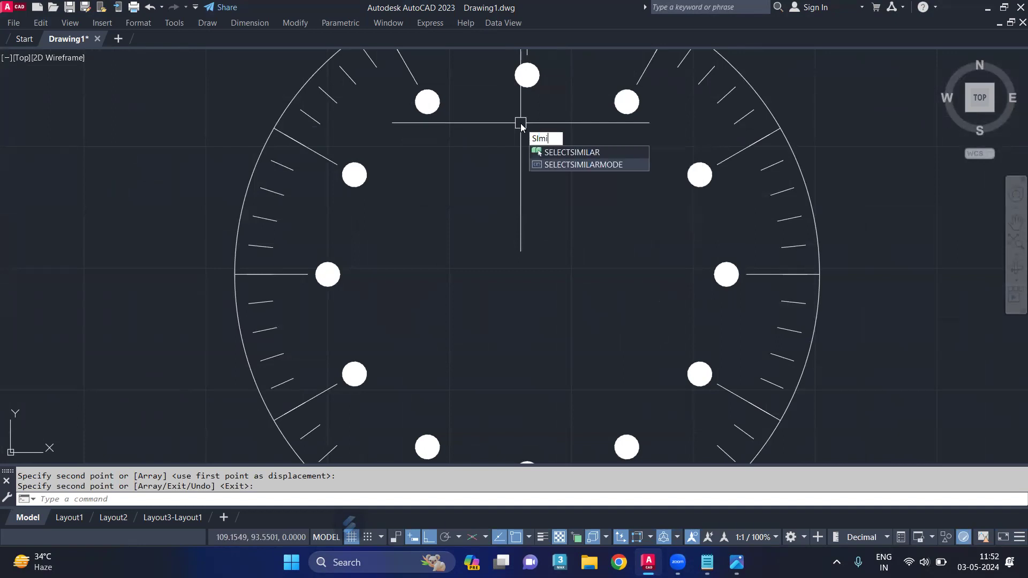
{"action": "left_click", "coordinate": [556, 154]}
{"action": "left_click", "coordinate": [539, 77]}
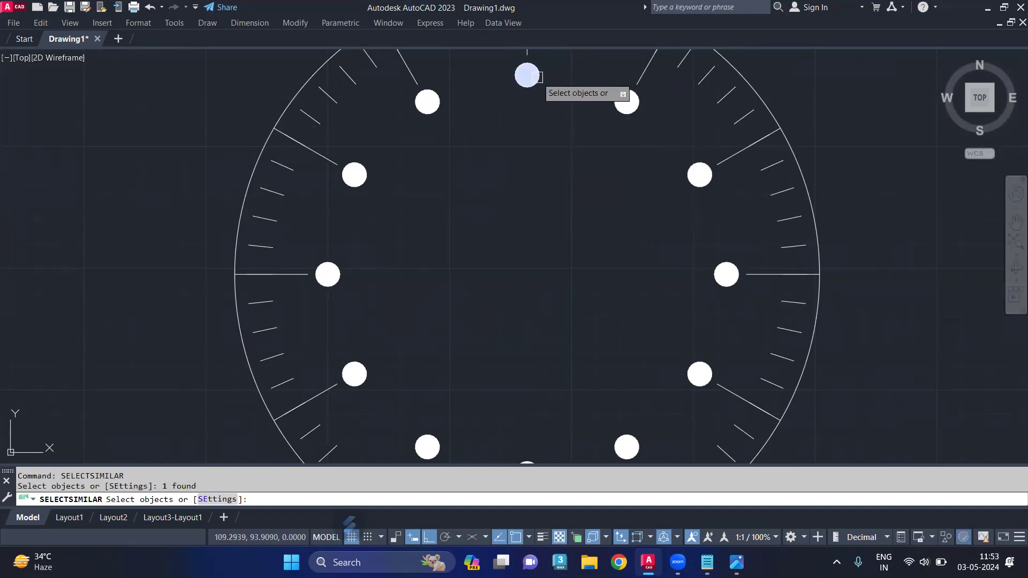
{"action": "key", "text": "Return"}
{"action": "scroll", "coordinate": [425, 103], "scroll_direction": "down", "scroll_amount": 5}
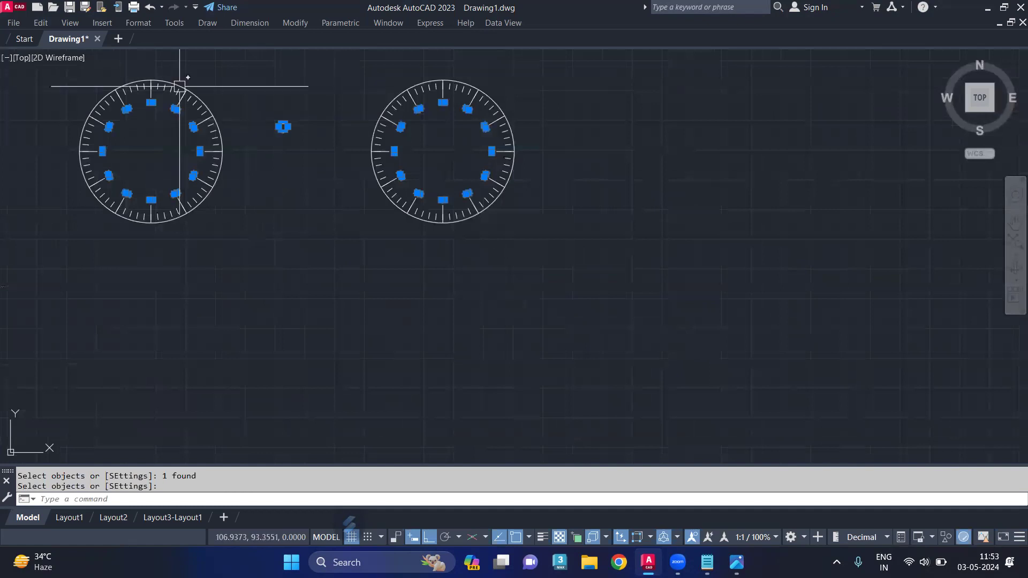
{"action": "left_click", "coordinate": [231, 76]}
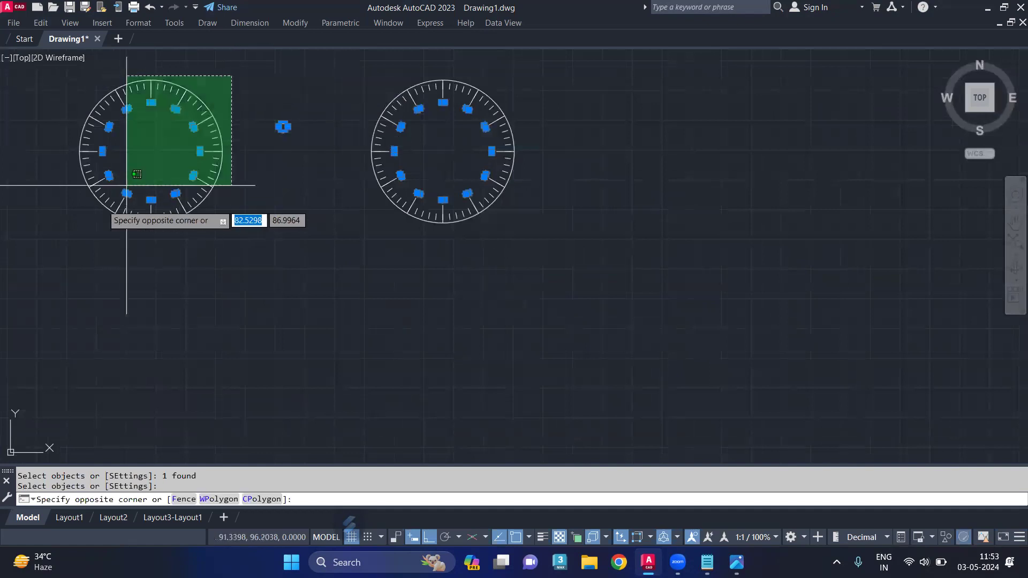
{"action": "left_click", "coordinate": [126, 185], "text": "shift"}
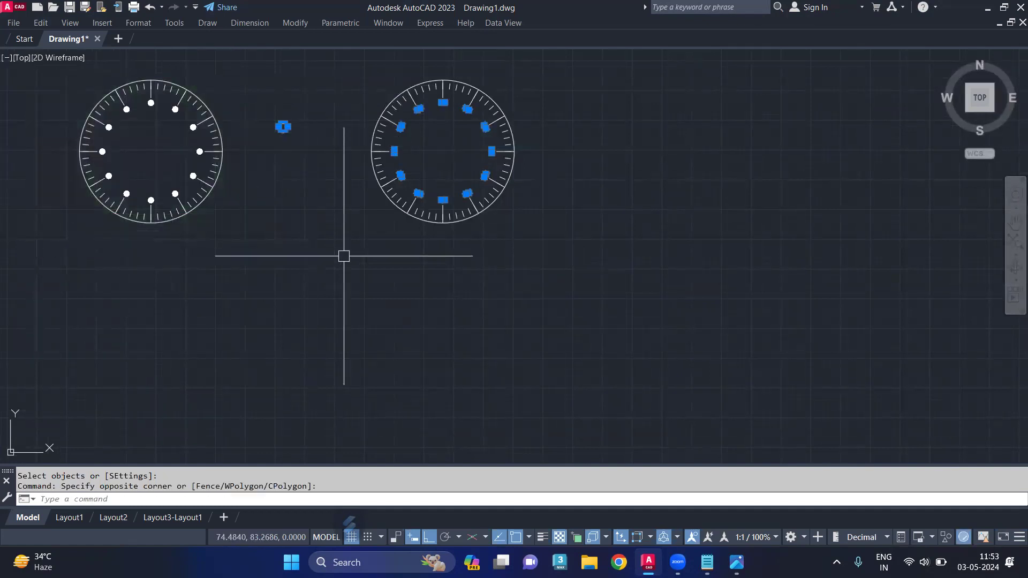
{"action": "key", "text": "Delete"}
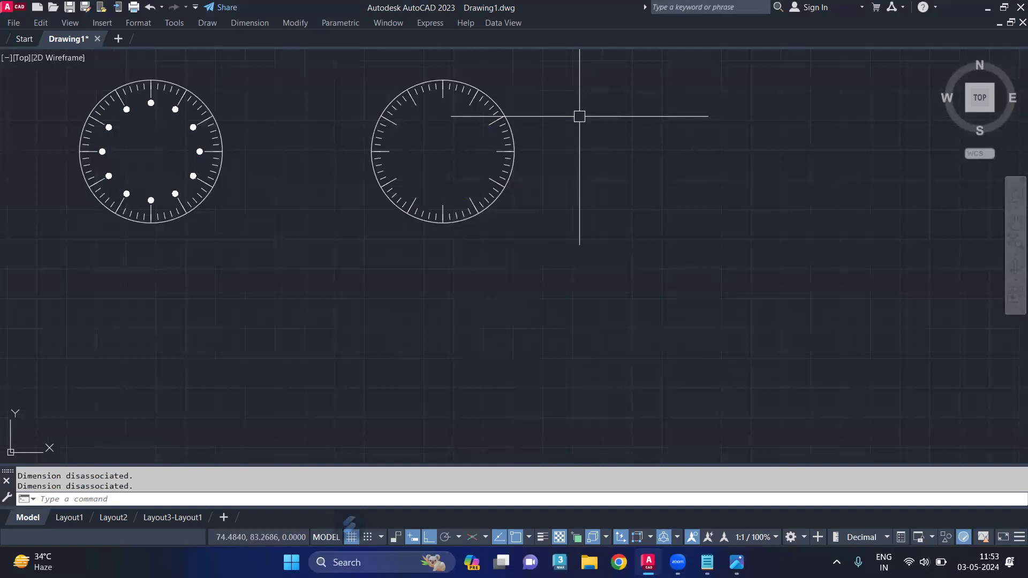
Step: Add single-line text "1" about 0.6 high with rotation 0 just below the copied dial's top long tick
{"action": "scroll", "coordinate": [481, 117], "scroll_direction": "up", "scroll_amount": 6}
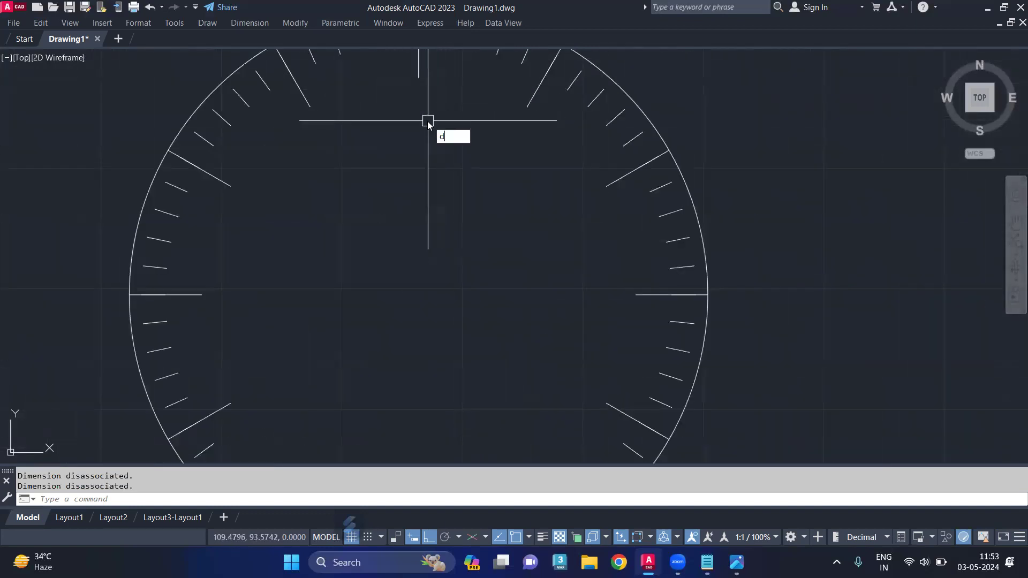
{"action": "key", "text": "Return"}
{"action": "scroll", "coordinate": [408, 104], "scroll_direction": "up", "scroll_amount": 4}
{"action": "scroll", "coordinate": [409, 104], "scroll_direction": "down", "scroll_amount": 3}
{"action": "left_click", "coordinate": [408, 266]}
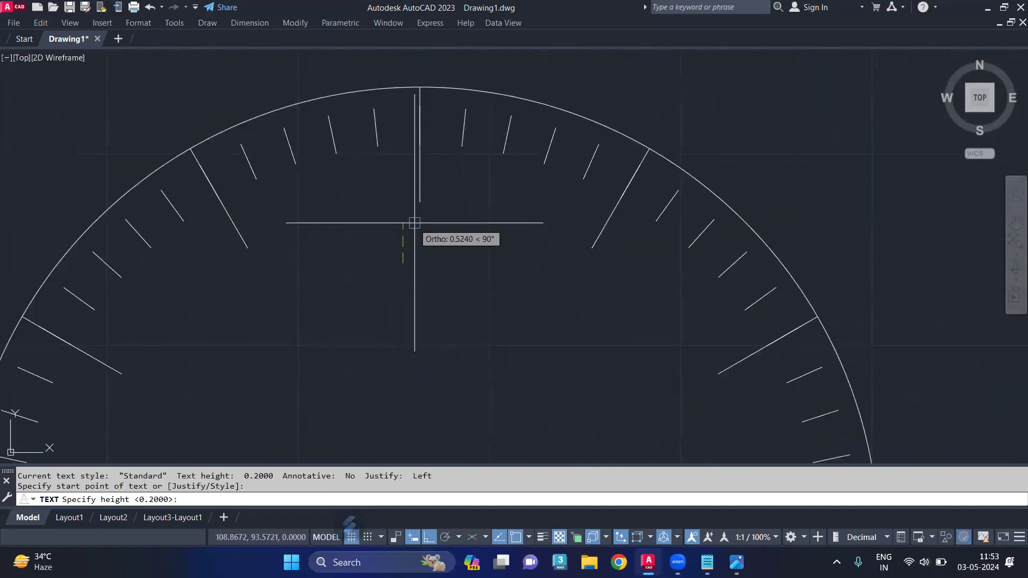
{"action": "left_click", "coordinate": [408, 217]}
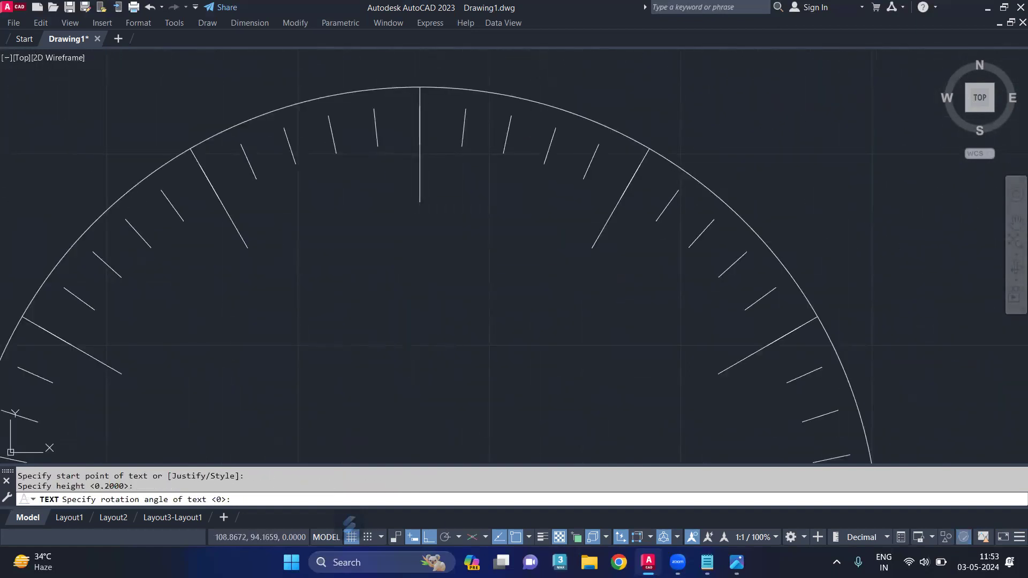
{"action": "key", "text": "Return"}
{"action": "type", "text": "1"}
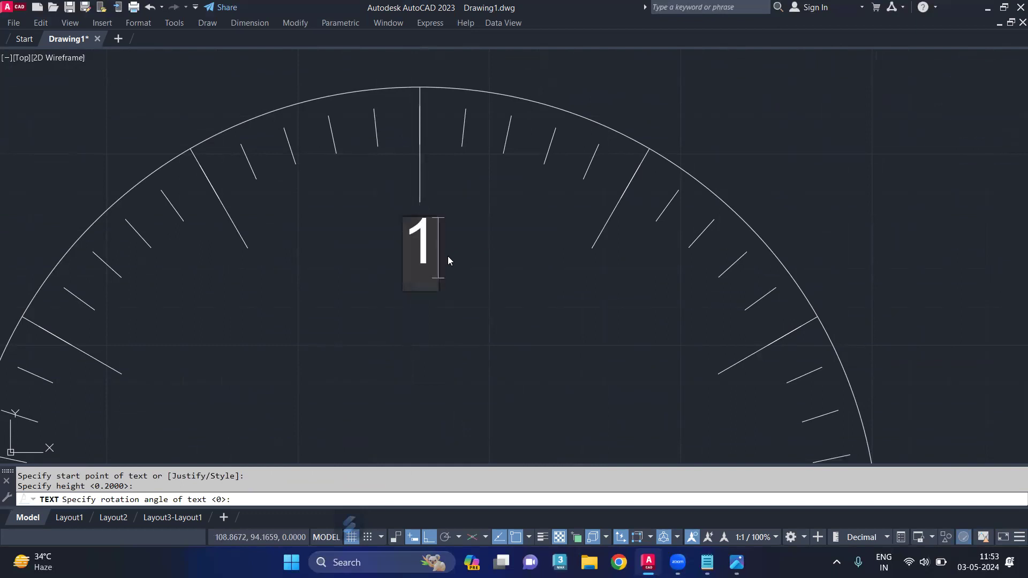
{"action": "left_click", "coordinate": [448, 258]}
{"action": "key", "text": "Escape"}
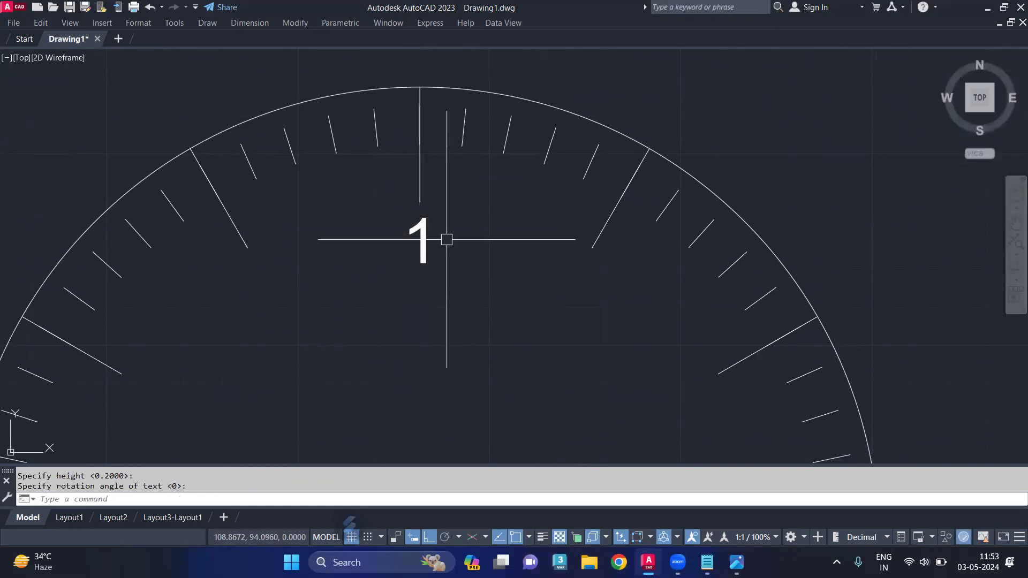
Step: Polar-array the text "1" around the copied dial's center with 12 rotated items over 360 degrees using -ARRAY
{"action": "left_click", "coordinate": [426, 246]}
{"action": "type", "text": "-AR"}
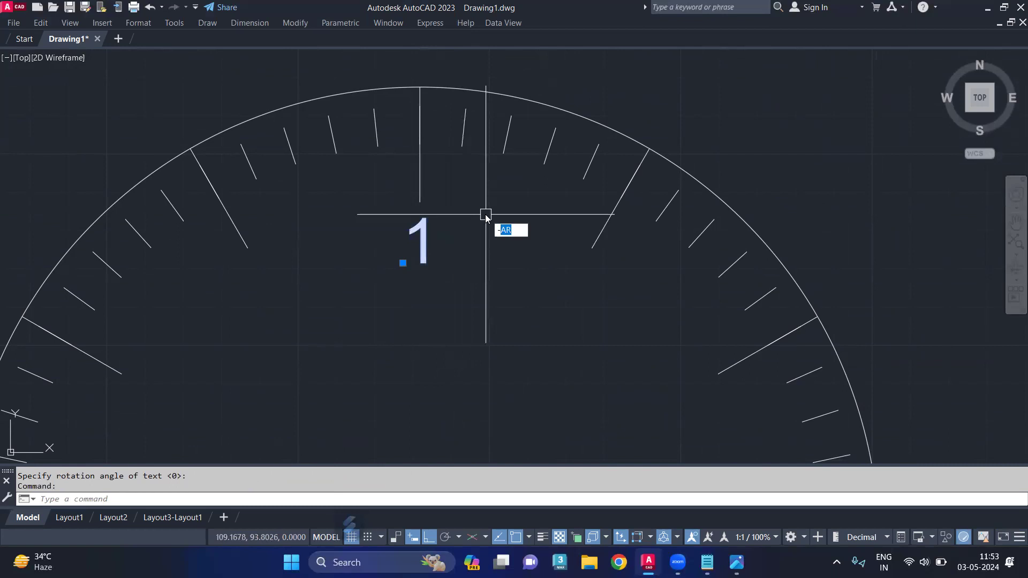
{"action": "key", "text": "Return"}
{"action": "scroll", "coordinate": [558, 187], "scroll_direction": "down", "scroll_amount": 5}
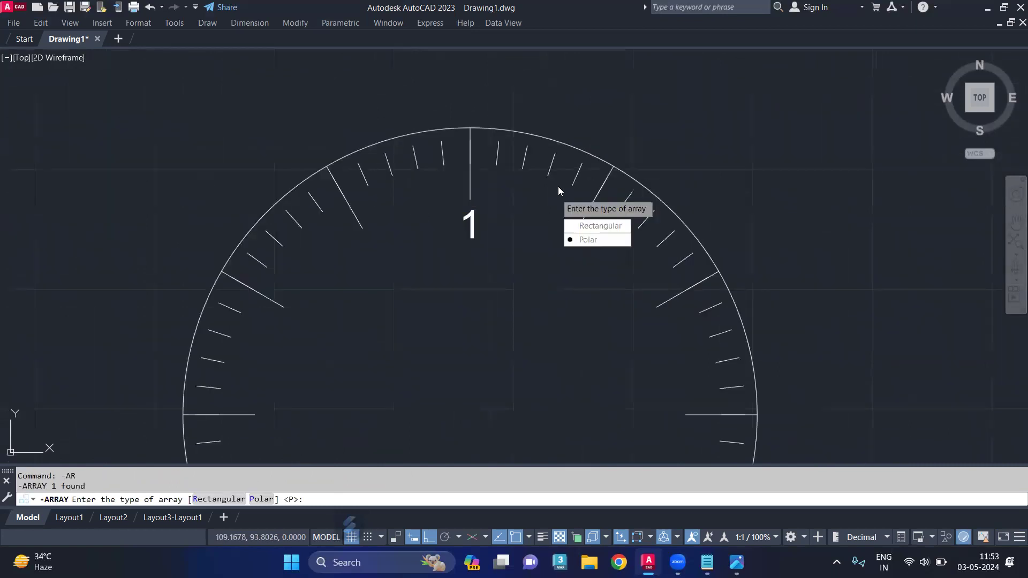
{"action": "left_click", "coordinate": [587, 232]}
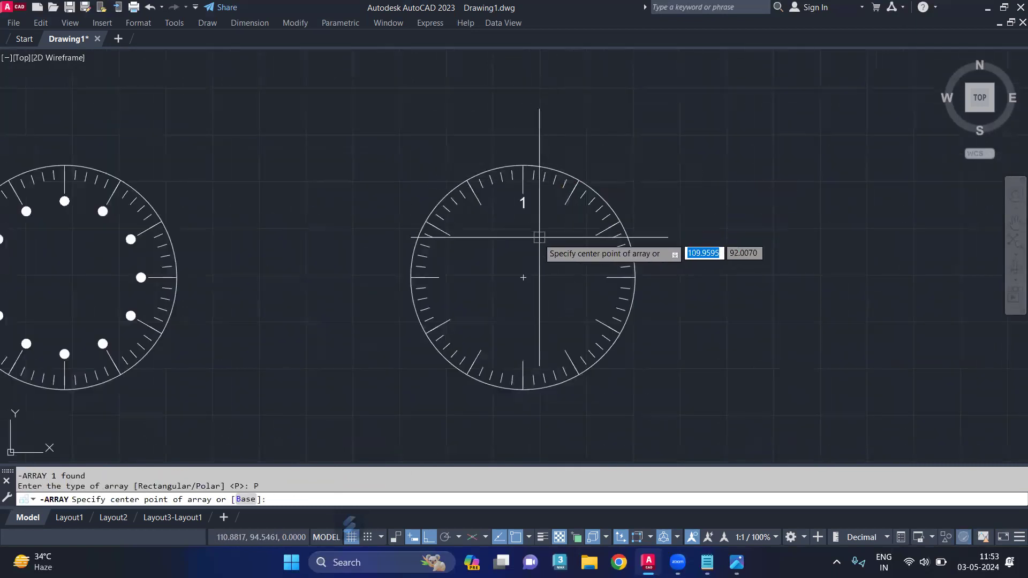
{"action": "left_click", "coordinate": [525, 276]}
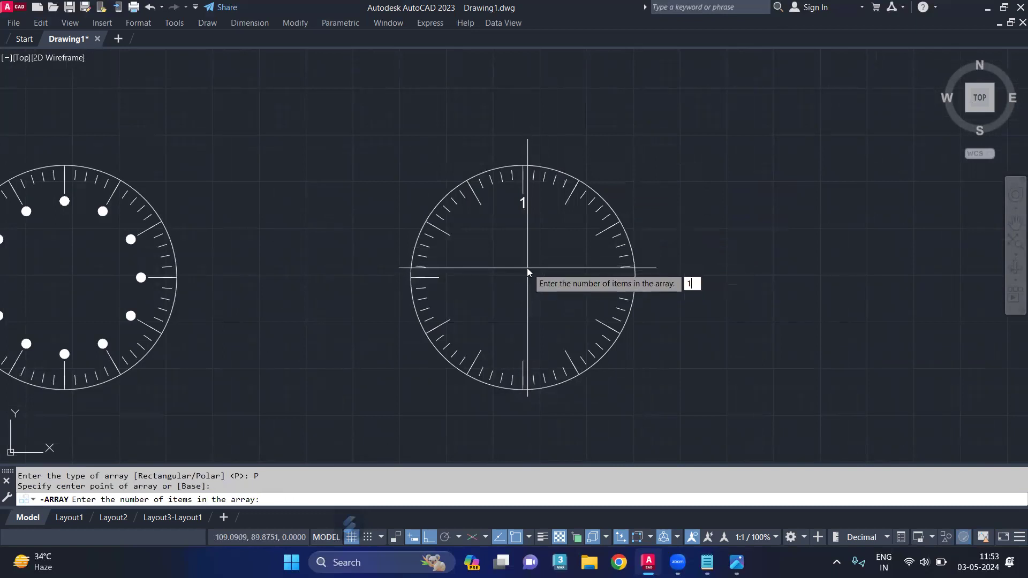
{"action": "type", "text": "12"}
{"action": "key", "text": "Return"}
{"action": "key", "text": "Return"}
{"action": "key", "text": "Return"}
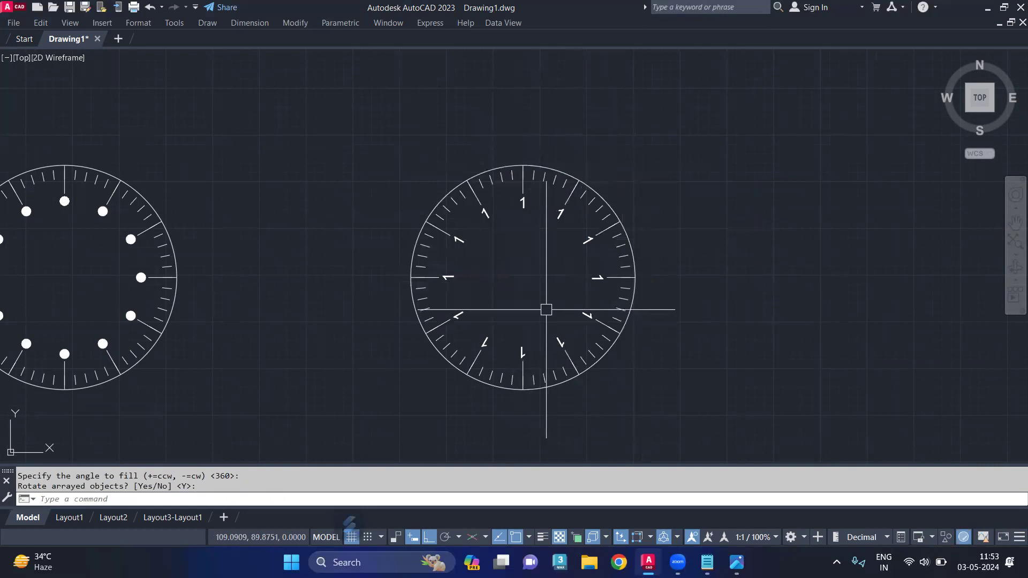
Step: Number the twelve texts clockwise from the one o'clock position with TCOUNT, using Select-order, start and increment 1,1, and Overwrite
{"action": "type", "text": "tc"}
{"action": "key", "text": "Return"}
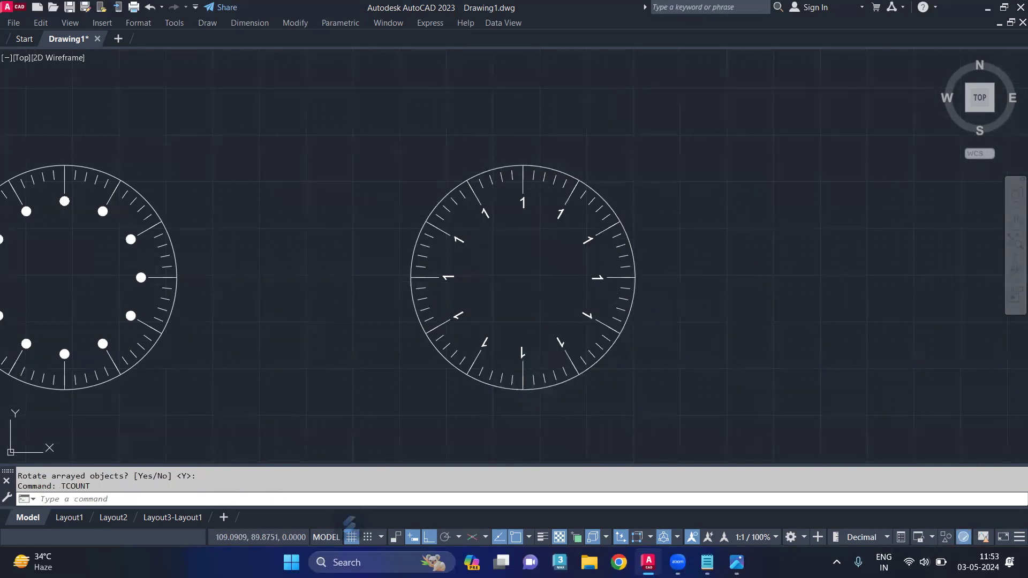
{"action": "left_click", "coordinate": [560, 216]}
{"action": "left_click", "coordinate": [585, 241]}
{"action": "left_click", "coordinate": [594, 277]}
{"action": "left_click", "coordinate": [585, 315]}
{"action": "left_click", "coordinate": [557, 341]}
{"action": "left_click", "coordinate": [524, 349]}
{"action": "left_click", "coordinate": [485, 342]}
{"action": "left_click", "coordinate": [460, 316]}
{"action": "left_click", "coordinate": [449, 278]}
{"action": "left_click", "coordinate": [462, 244]}
{"action": "left_click", "coordinate": [485, 214]}
{"action": "key", "text": "Return"}
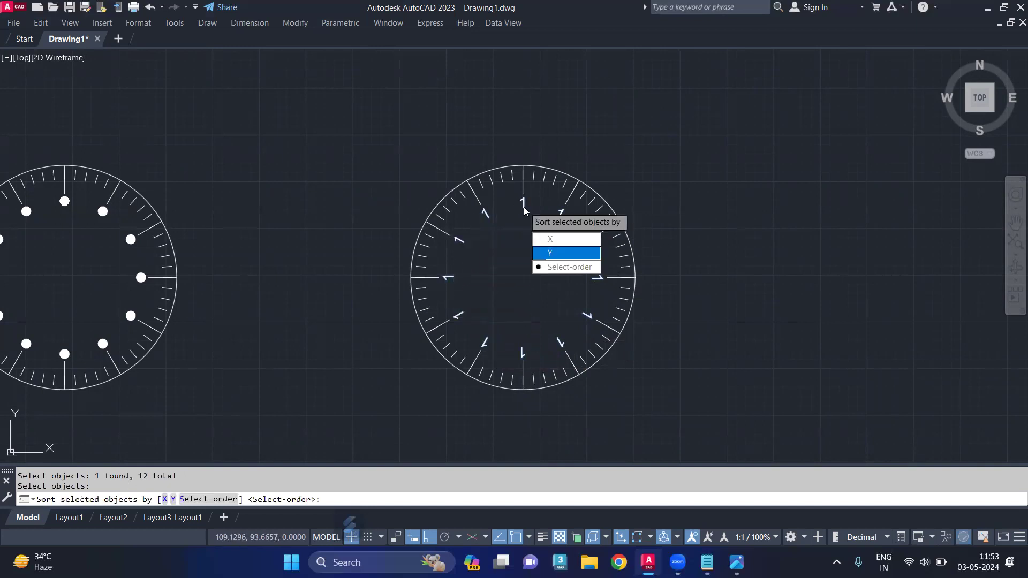
{"action": "left_click", "coordinate": [567, 267]}
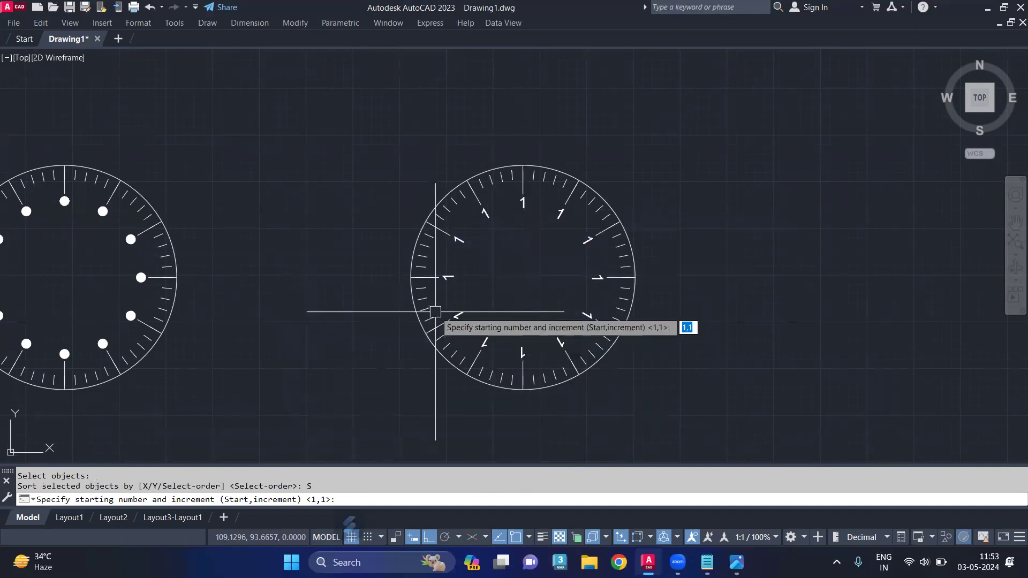
{"action": "key", "text": "Return"}
{"action": "left_click", "coordinate": [471, 345]}
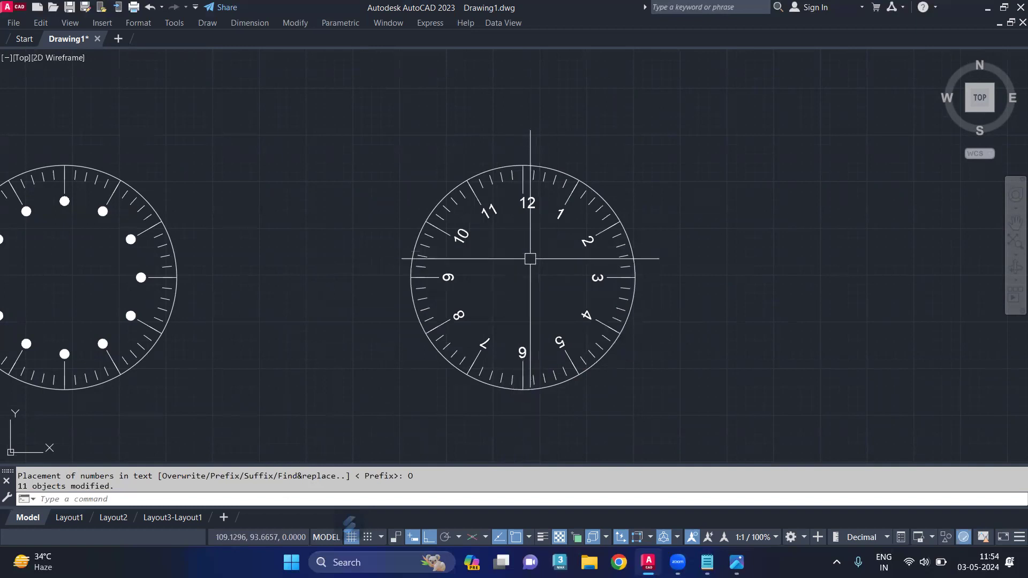
Step: Undo the TCOUNT numbering and the polar array of the text "1"
{"action": "key", "text": "ctrl+z"}
{"action": "key", "text": "ctrl+z"}
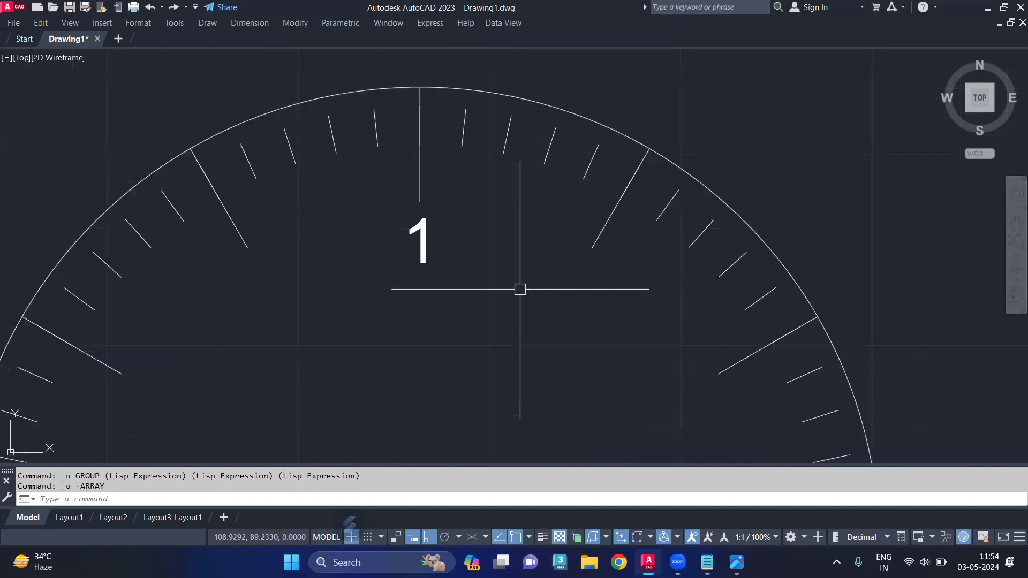
Step: Copy the text "1" with ortho off to the inner ends of the dial's other eleven long ticks, going clockwise
{"action": "scroll", "coordinate": [475, 234], "scroll_direction": "down", "scroll_amount": 3}
{"action": "type", "text": "o"}
{"action": "key", "text": "Return"}
{"action": "left_click", "coordinate": [425, 252]}
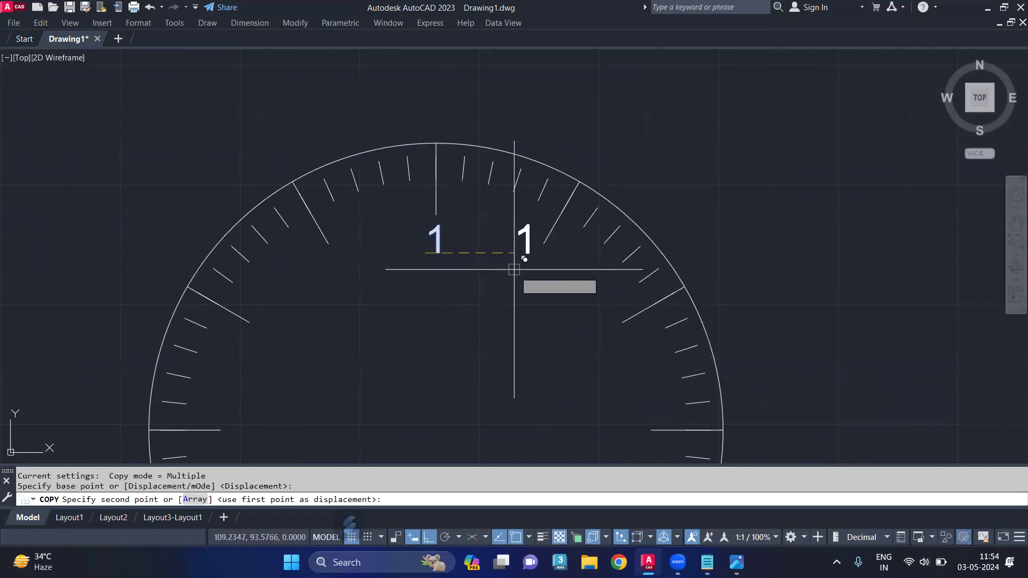
{"action": "key", "text": "F8"}
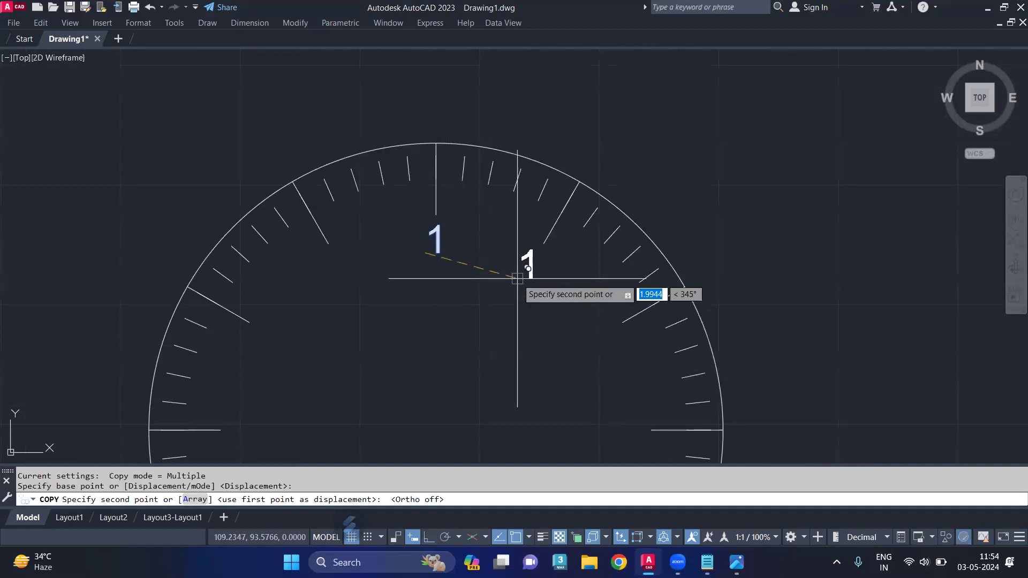
{"action": "left_click", "coordinate": [517, 278]}
{"action": "middle_click_drag", "start_coordinate": [536, 315], "coordinate": [515, 214]}
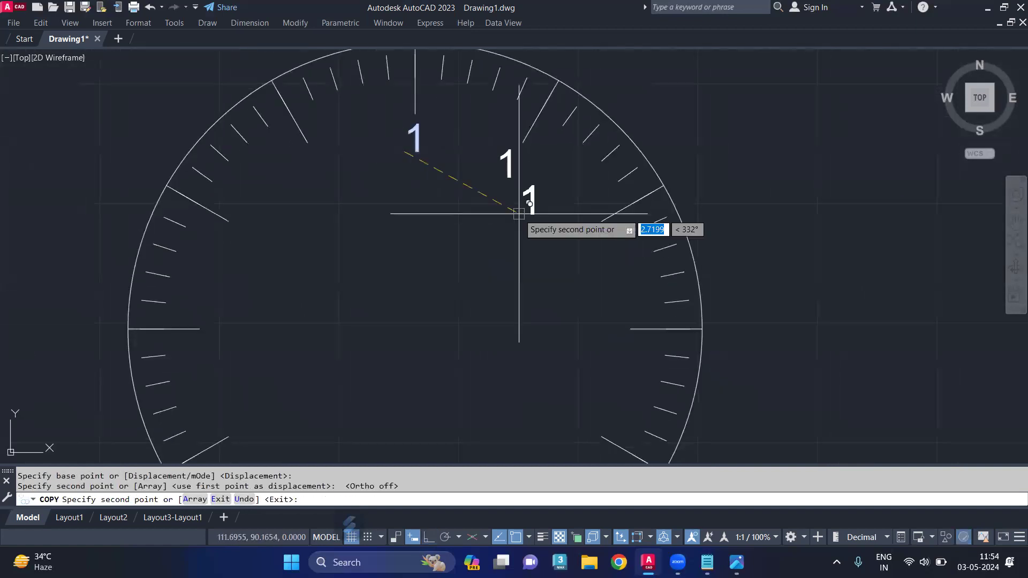
{"action": "left_click", "coordinate": [573, 239]}
{"action": "middle_click_drag", "start_coordinate": [573, 301], "coordinate": [558, 167]}
{"action": "left_click", "coordinate": [594, 208]}
{"action": "middle_click_drag", "start_coordinate": [546, 271], "coordinate": [562, 184]}
{"action": "left_click", "coordinate": [578, 225]}
{"action": "left_click", "coordinate": [510, 292]}
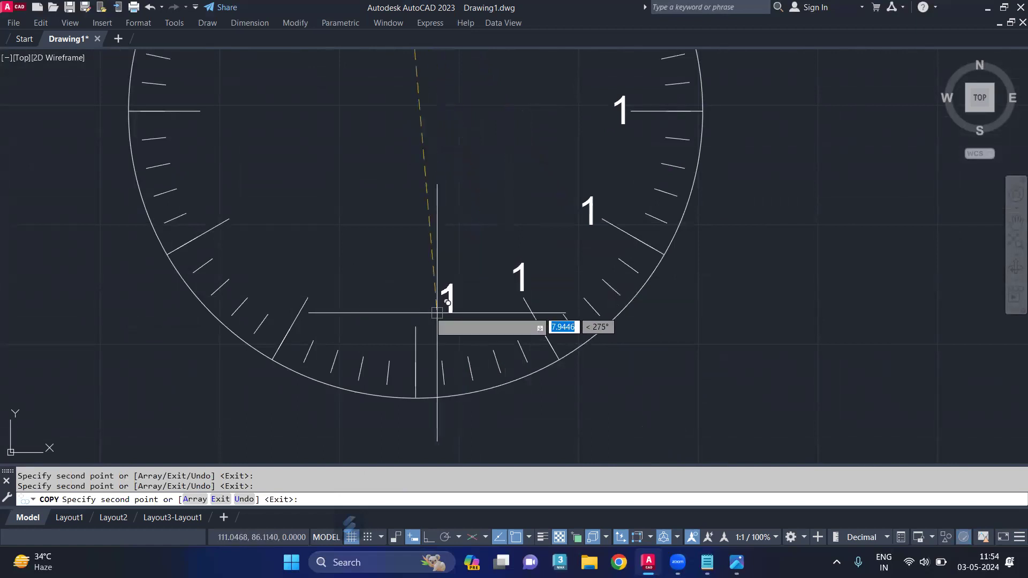
{"action": "left_click", "coordinate": [408, 316]}
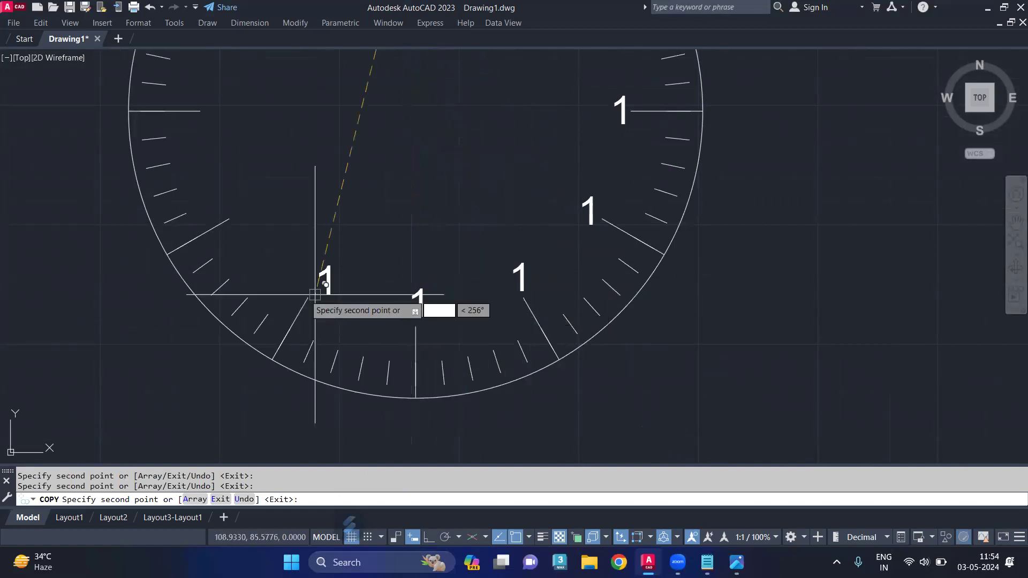
{"action": "left_click", "coordinate": [306, 292]}
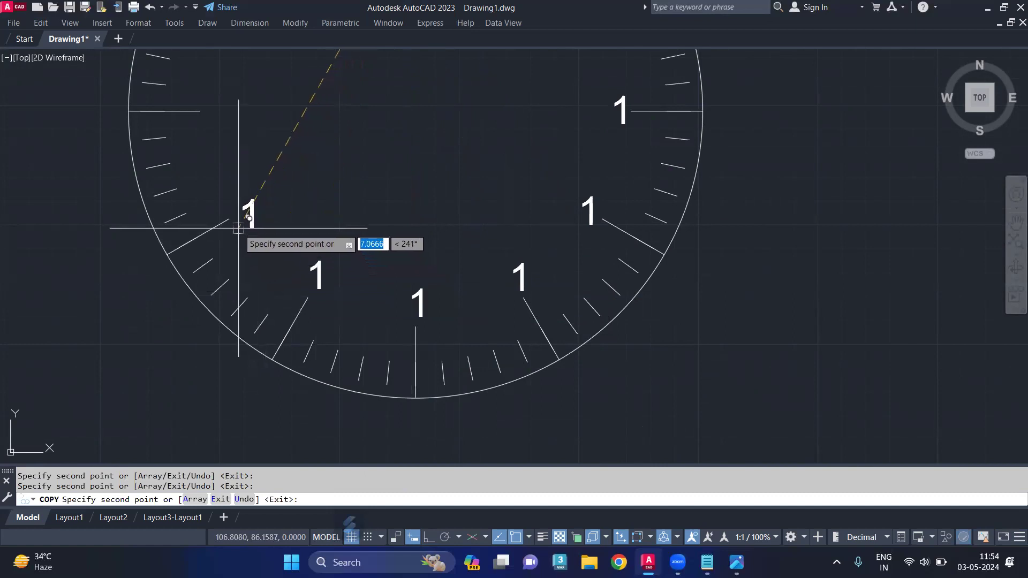
{"action": "left_click", "coordinate": [233, 229]}
{"action": "middle_click_drag", "start_coordinate": [199, 163], "coordinate": [220, 241]}
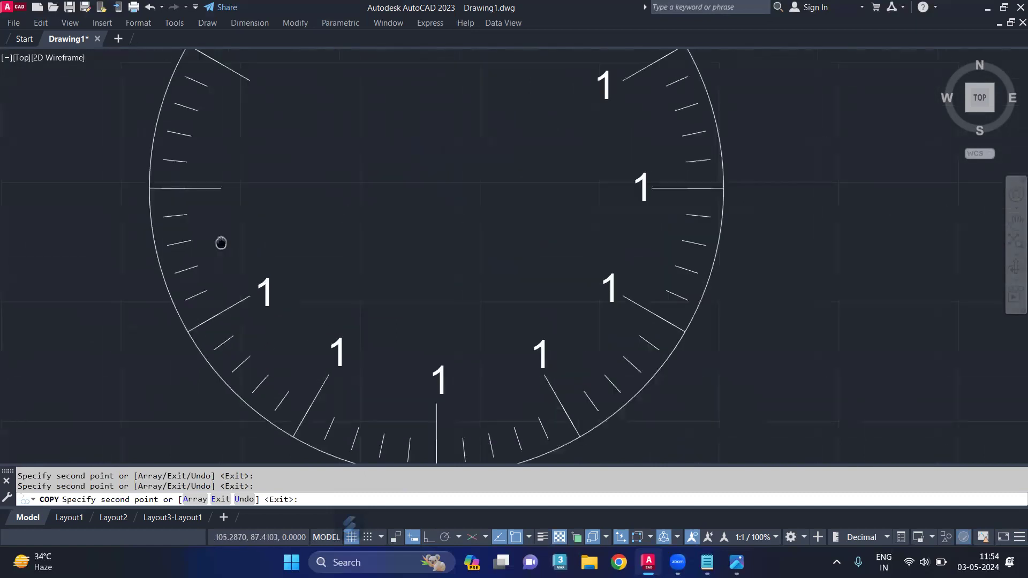
{"action": "left_click", "coordinate": [216, 204]}
{"action": "middle_click_drag", "start_coordinate": [242, 159], "coordinate": [252, 265]}
{"action": "left_click", "coordinate": [263, 204]}
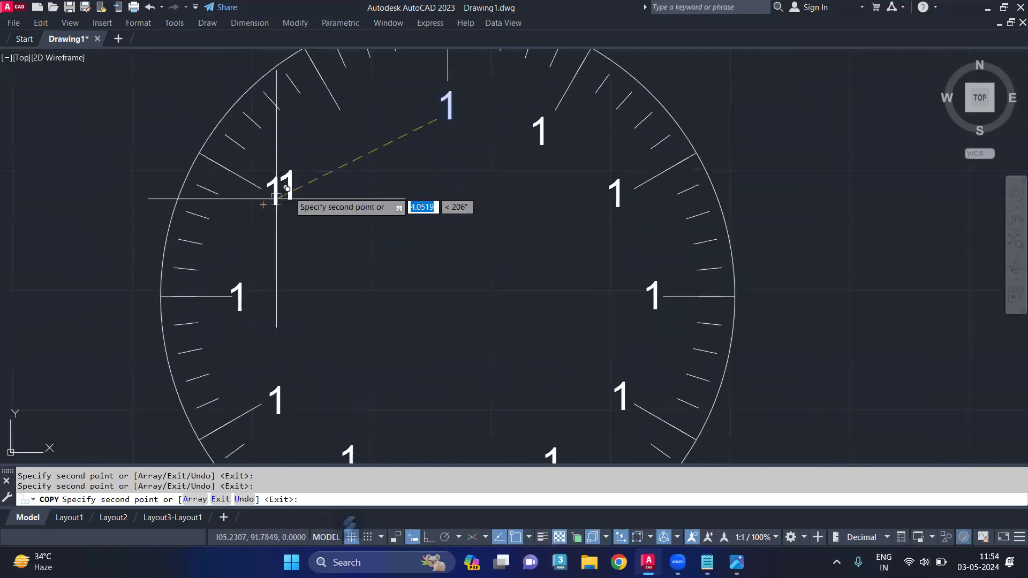
{"action": "left_click", "coordinate": [339, 142]}
{"action": "key", "text": "Return"}
{"action": "scroll", "coordinate": [424, 197], "scroll_direction": "down", "scroll_amount": 2}
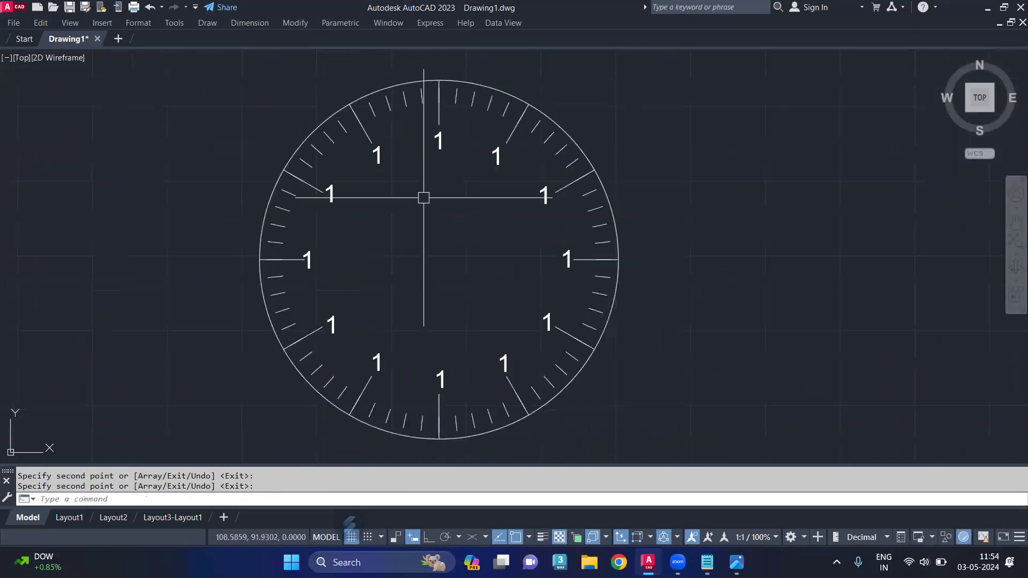
Step: Number the twelve texts clockwise from one o'clock with TCOUNT, using Select-order, start and increment 1,1, and Overwrite
{"action": "type", "text": "tcount"}
{"action": "key", "text": "Return"}
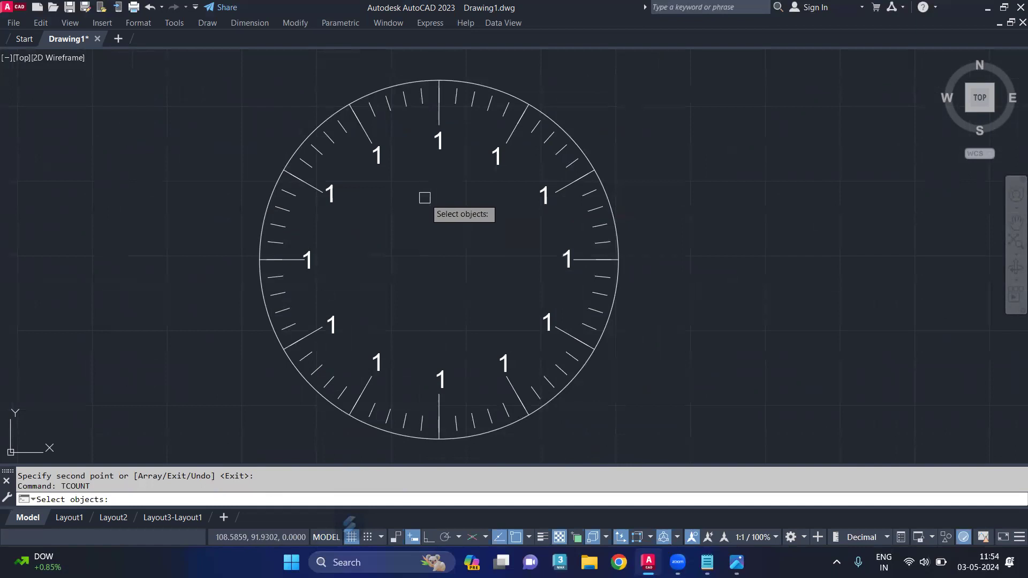
{"action": "left_click", "coordinate": [503, 159]}
{"action": "left_click", "coordinate": [543, 194]}
{"action": "left_click", "coordinate": [567, 258]}
{"action": "left_click", "coordinate": [547, 322]}
{"action": "left_click", "coordinate": [504, 365]}
{"action": "left_click", "coordinate": [440, 378]}
{"action": "left_click", "coordinate": [378, 365]}
{"action": "left_click", "coordinate": [332, 325]}
{"action": "left_click", "coordinate": [310, 261]}
{"action": "left_click", "coordinate": [330, 194]}
{"action": "left_click", "coordinate": [377, 155]}
{"action": "left_click", "coordinate": [438, 140]}
{"action": "key", "text": "Return"}
{"action": "left_click", "coordinate": [482, 208]}
{"action": "key", "text": "Return"}
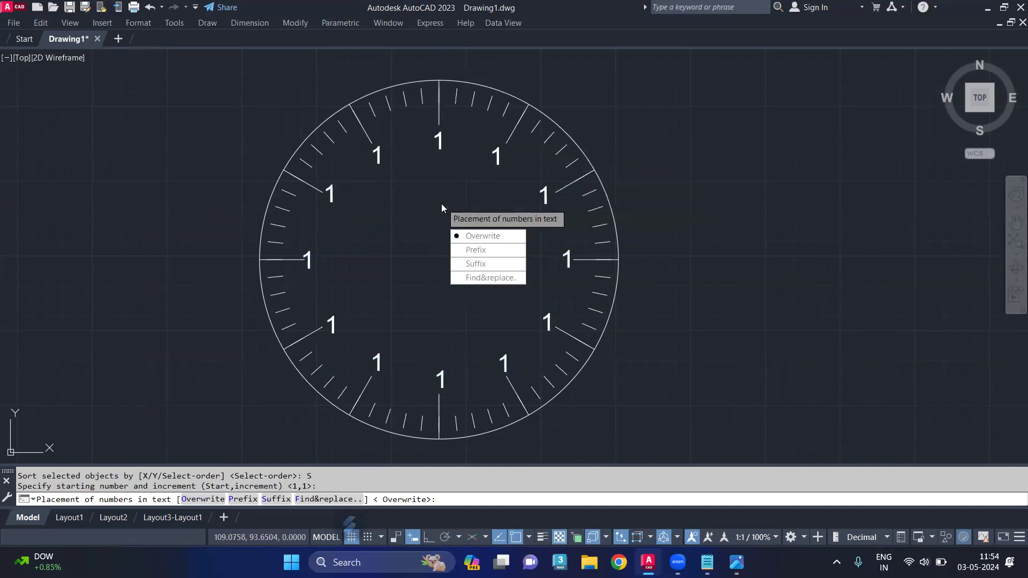
{"action": "left_click", "coordinate": [477, 236]}
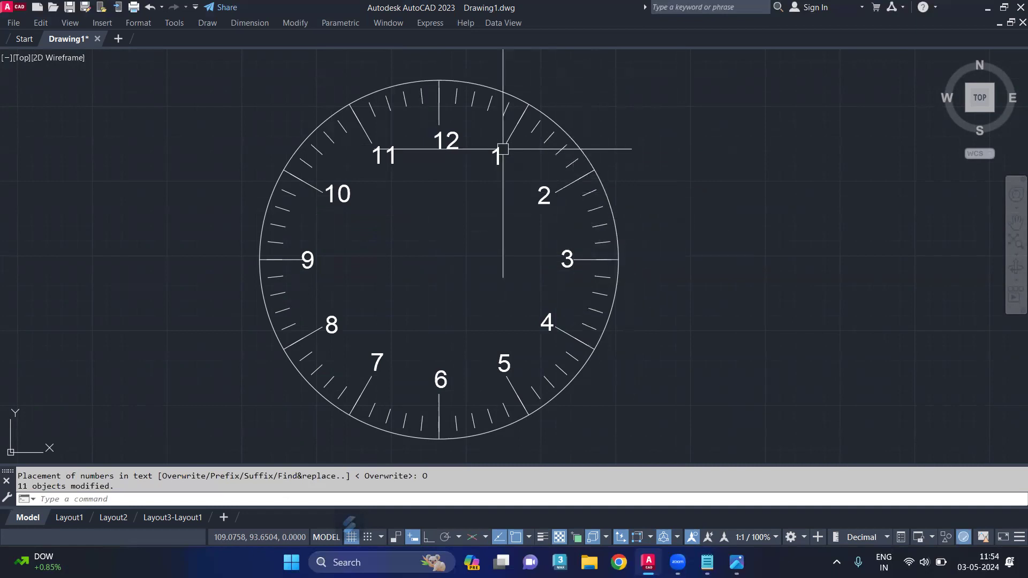
Step: Isolate the "12" hour text of the numbered dial and end the isolation to bring back all objects
{"action": "scroll", "coordinate": [500, 155], "scroll_direction": "down", "scroll_amount": 3}
{"action": "middle_click_drag", "start_coordinate": [485, 236], "coordinate": [473, 216]}
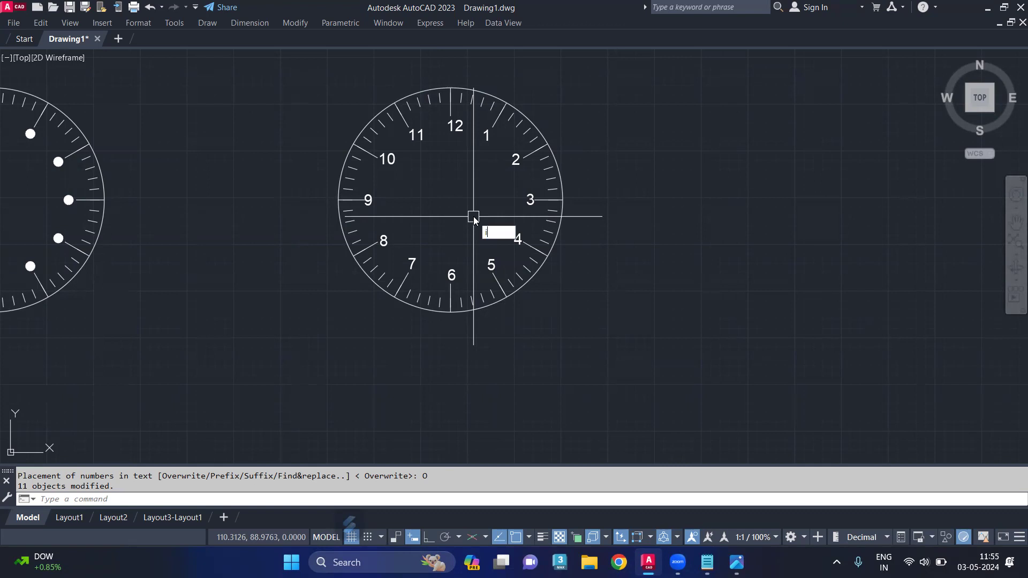
{"action": "type", "text": "s"}
{"action": "left_click", "coordinate": [530, 246]}
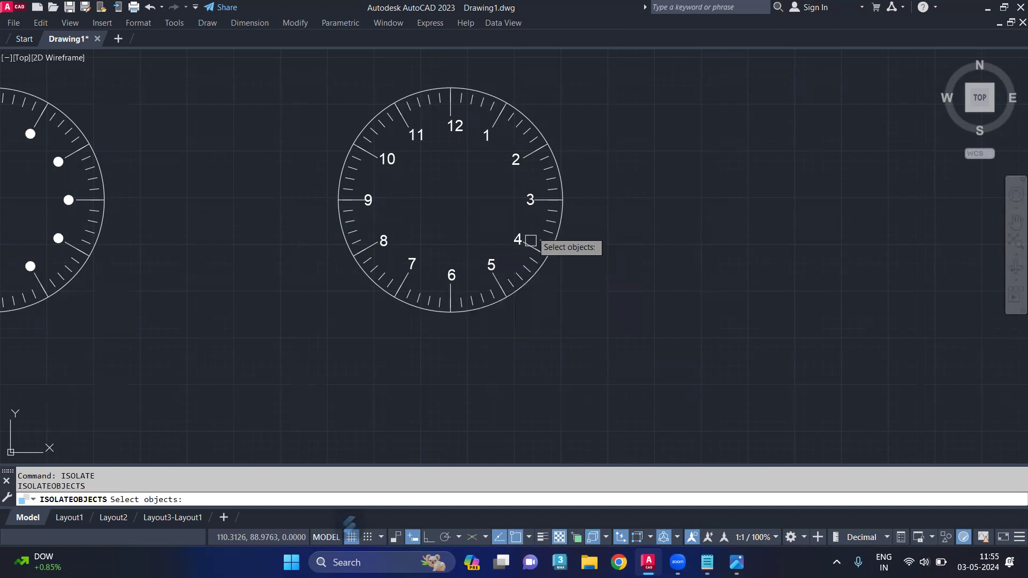
{"action": "left_click", "coordinate": [463, 126]}
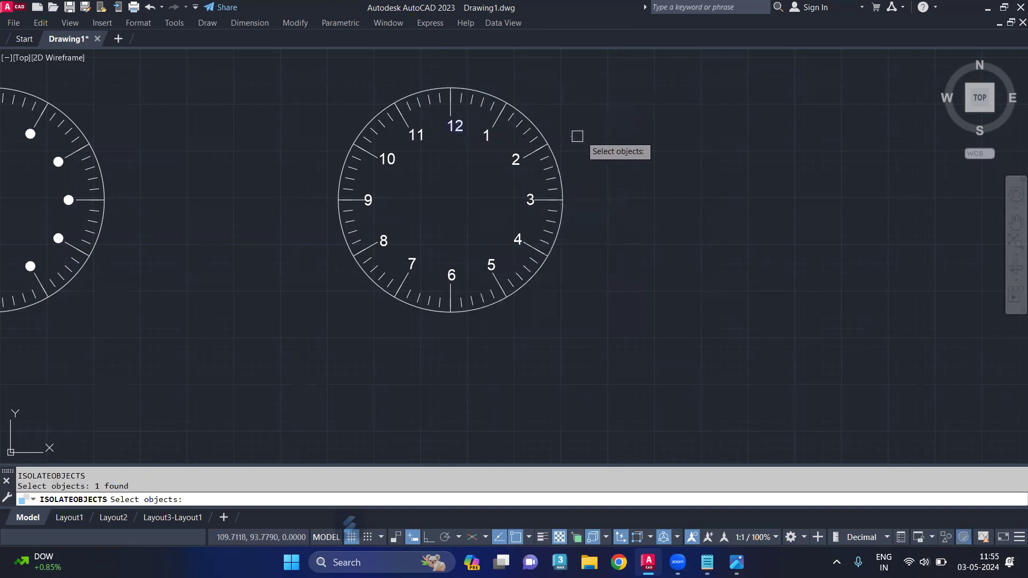
{"action": "key", "text": "Return"}
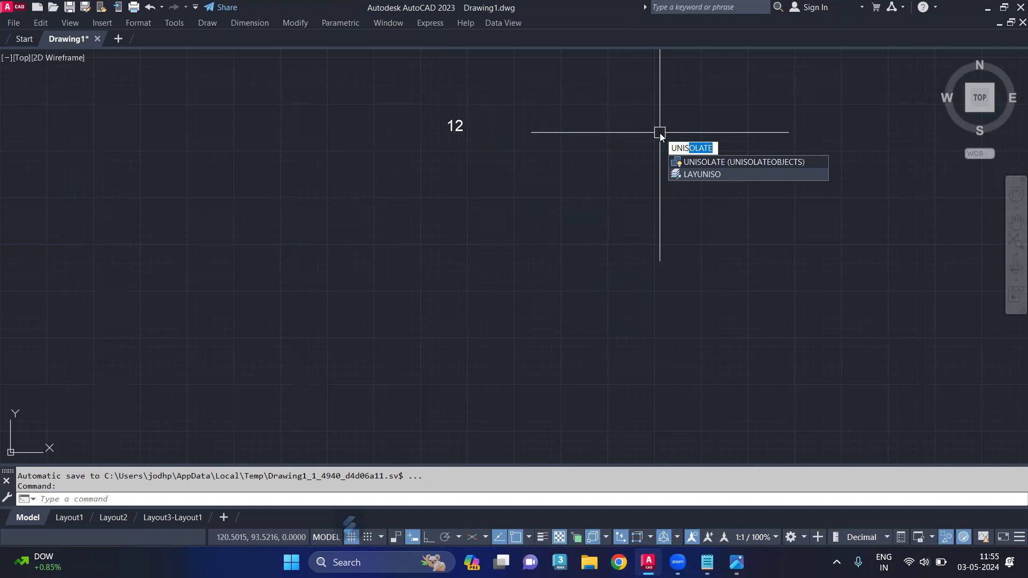
{"action": "key", "text": "Return"}
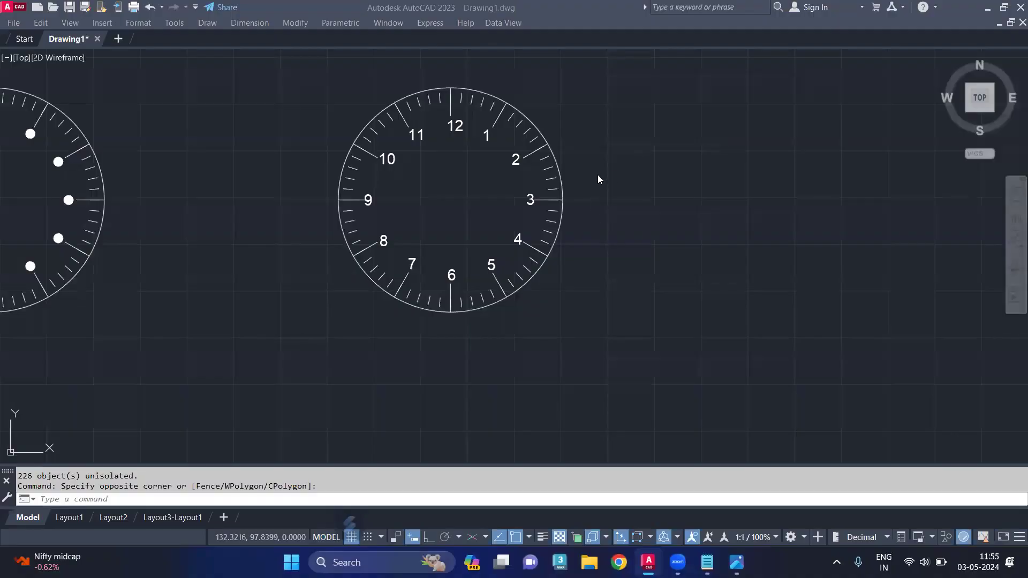
Step: Move both clock dials down to just above the row of dimensioned 20-unit rectangles
{"action": "scroll", "coordinate": [598, 179], "scroll_direction": "down", "scroll_amount": 6}
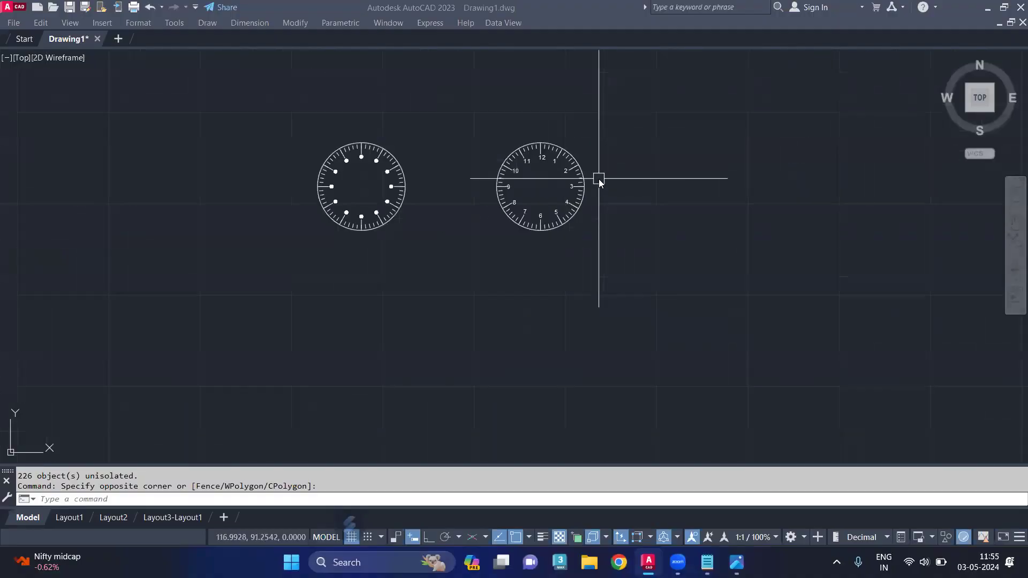
{"action": "left_click", "coordinate": [618, 119]}
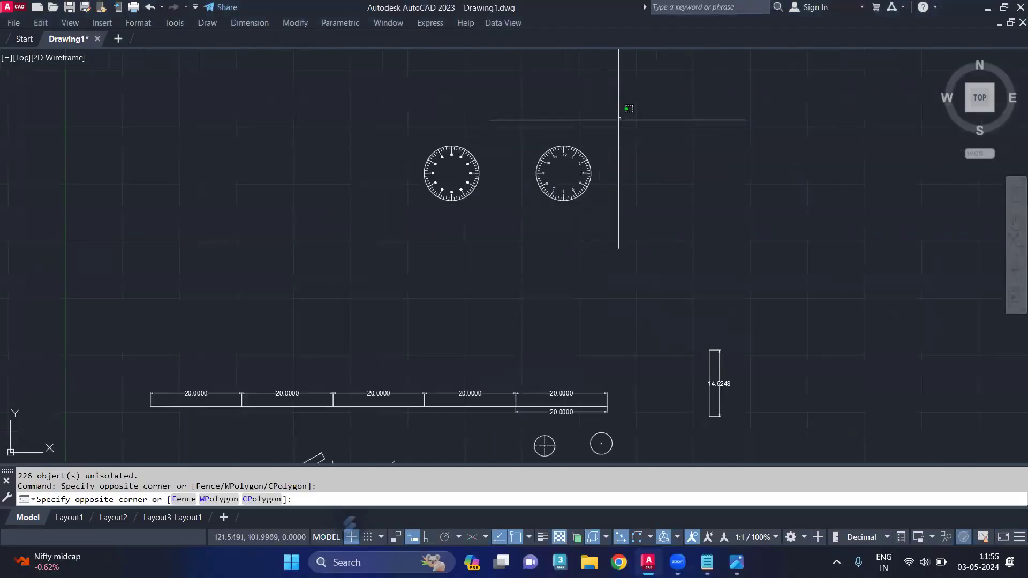
{"action": "left_click", "coordinate": [335, 241]}
{"action": "key", "text": "space"}
{"action": "left_click", "coordinate": [527, 226]}
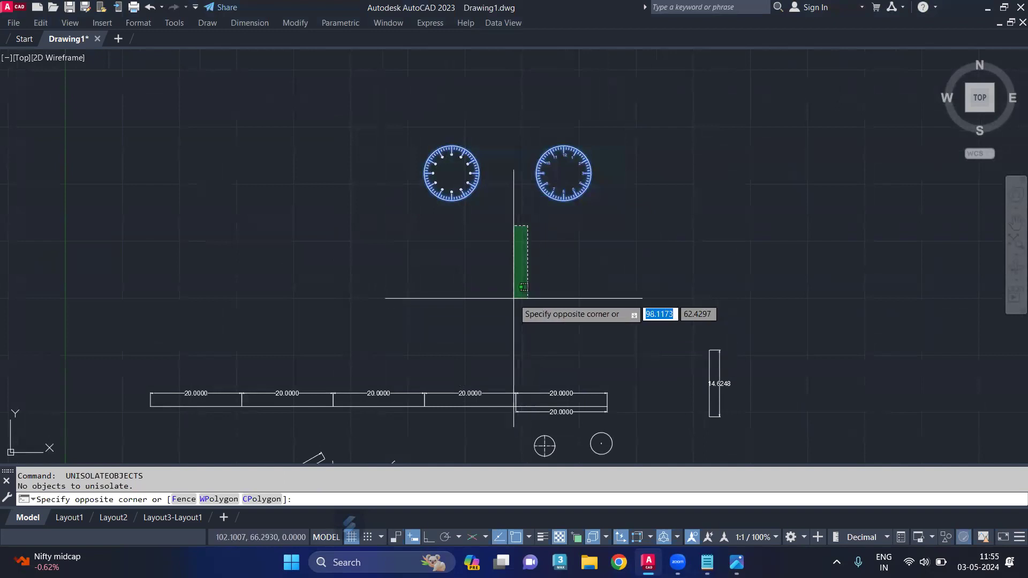
{"action": "left_click", "coordinate": [513, 297]}
{"action": "key", "text": "m"}
{"action": "key", "text": "space"}
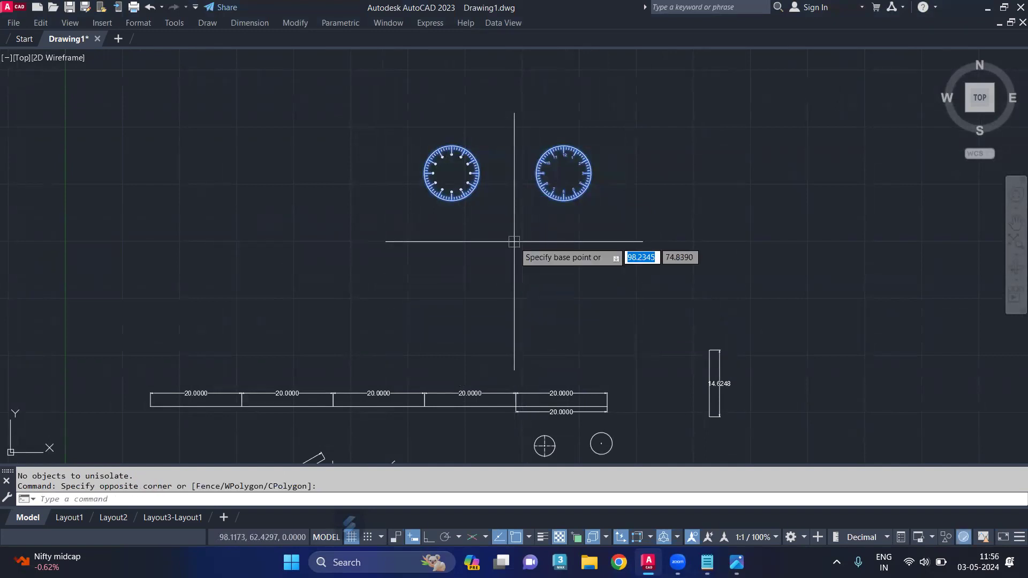
{"action": "left_click", "coordinate": [514, 237]}
{"action": "left_click", "coordinate": [532, 380]}
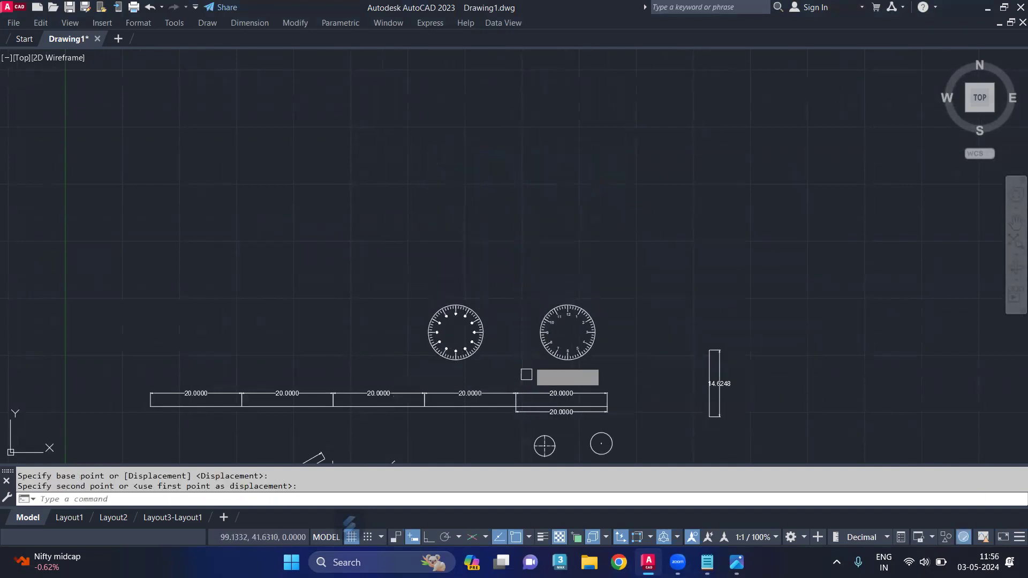
{"action": "key", "text": "space"}
{"action": "scroll", "coordinate": [483, 239], "scroll_direction": "up", "scroll_amount": 2}
{"action": "key", "text": "Escape"}
{"action": "scroll", "coordinate": [436, 206], "scroll_direction": "up", "scroll_amount": 3}
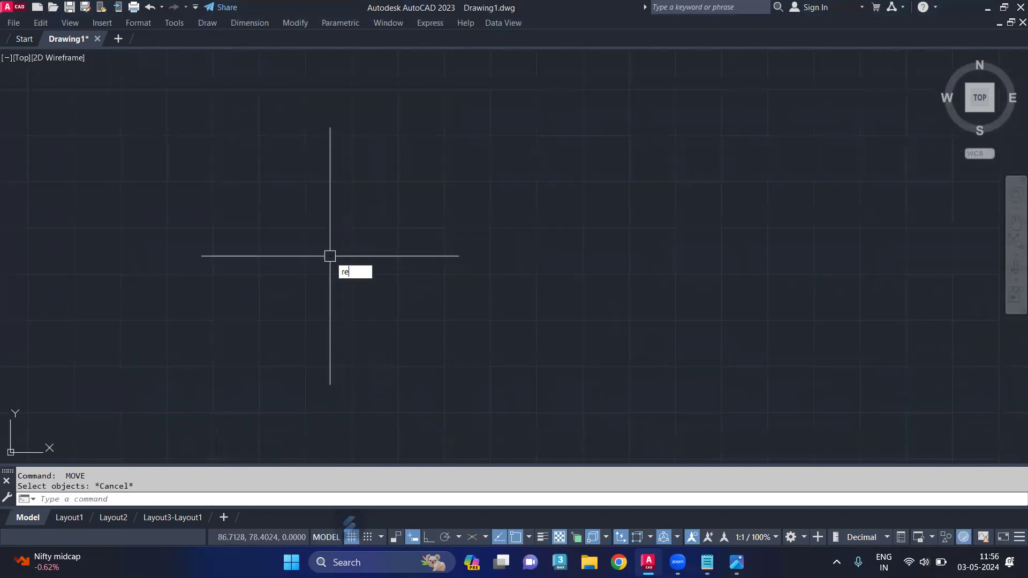
{"action": "type", "text": "rec"}
{"action": "key", "text": "space"}
{"action": "left_click", "coordinate": [351, 405]}
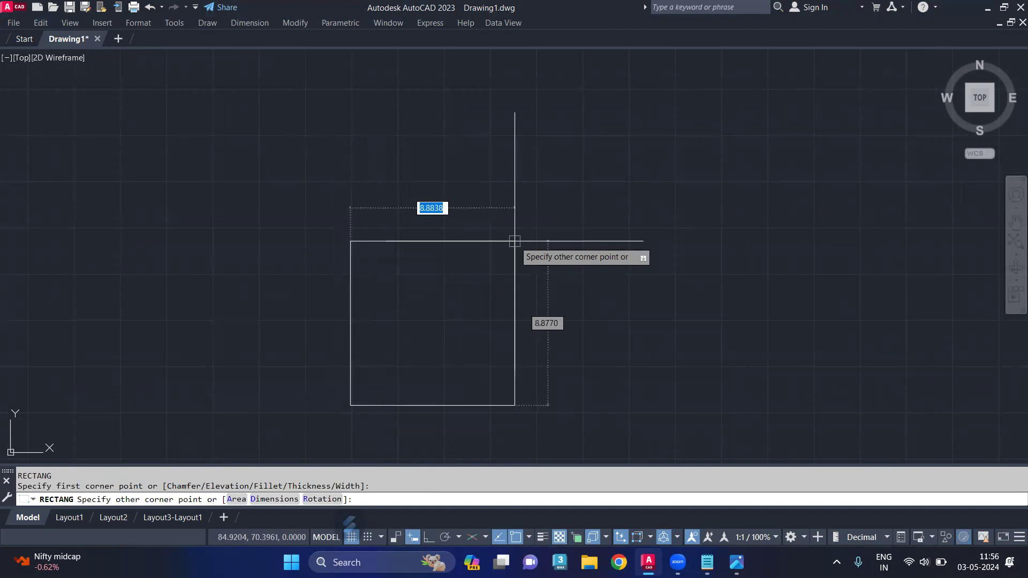
{"action": "type", "text": "d"}
{"action": "key", "text": "Return"}
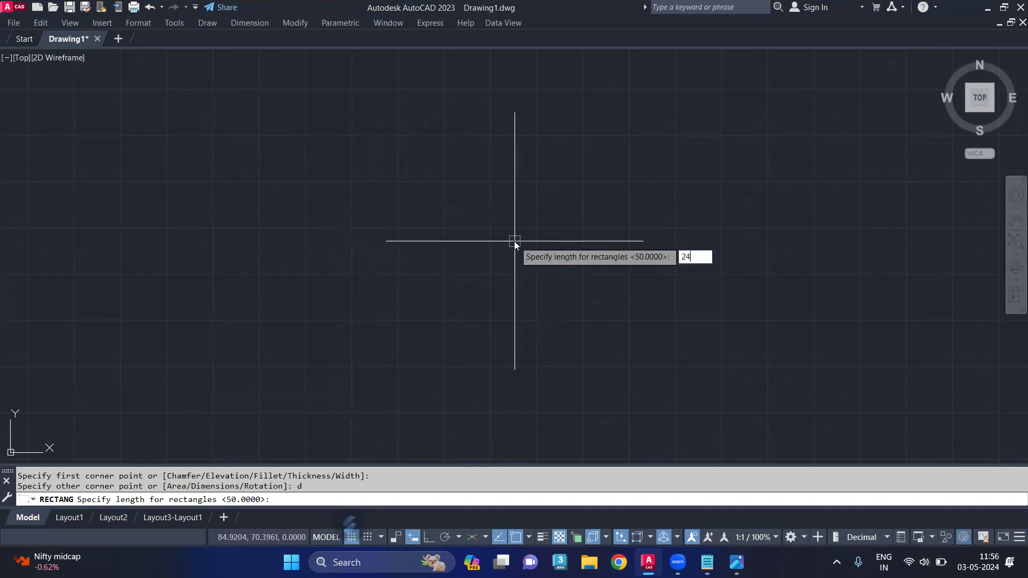
{"action": "key", "text": "Tab"}
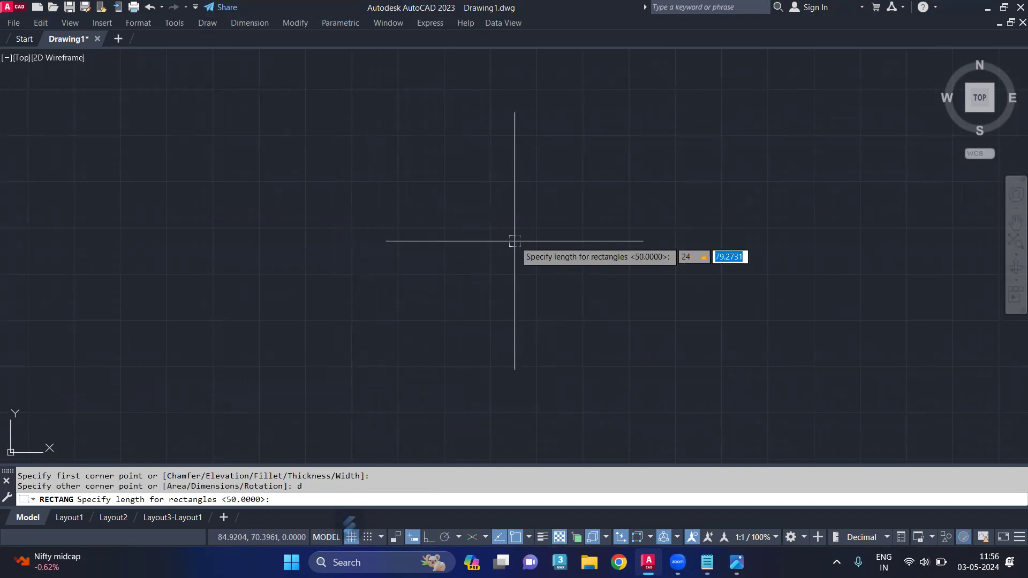
{"action": "type", "text": "48"}
{"action": "key", "text": "Return"}
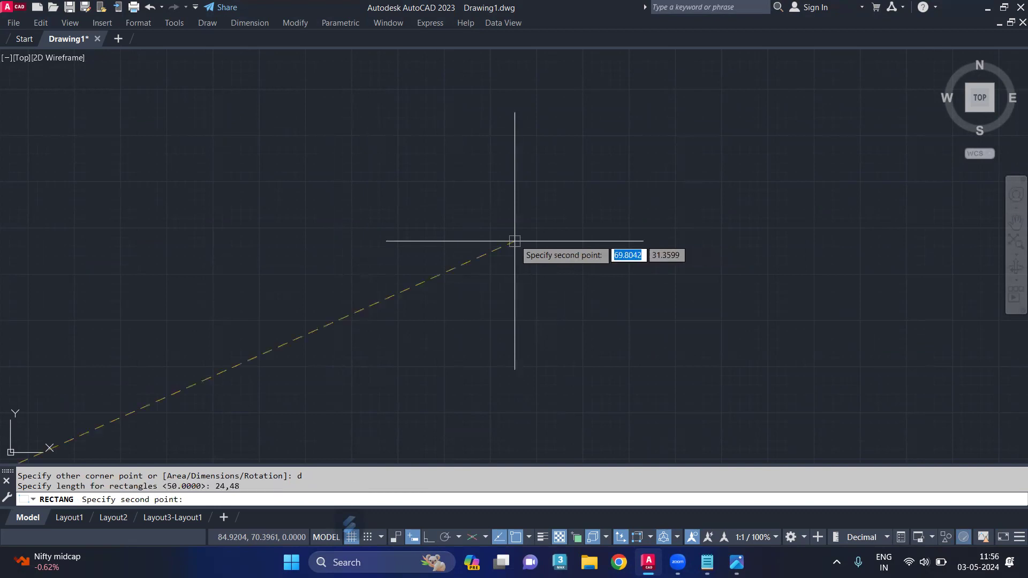
{"action": "key", "text": "Escape"}
Step: Draw a rectangle in the empty area above the dials using the Dimensions option, with length 24 and width 48
{"action": "type", "text": "rec"}
{"action": "key", "text": "Return"}
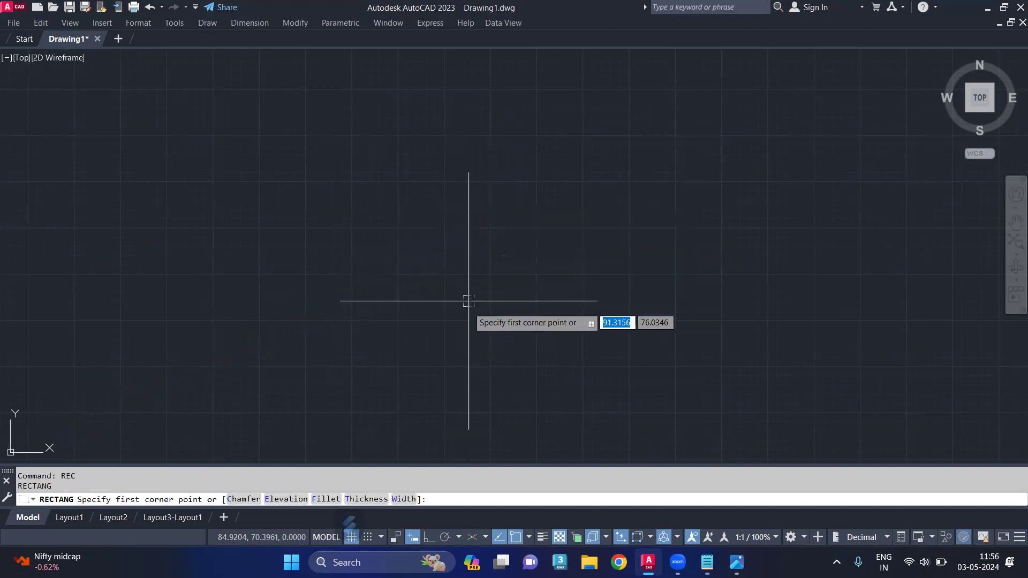
{"action": "left_click", "coordinate": [468, 311]}
{"action": "type", "text": "d"}
{"action": "key", "text": "Return"}
{"action": "type", "text": "2"}
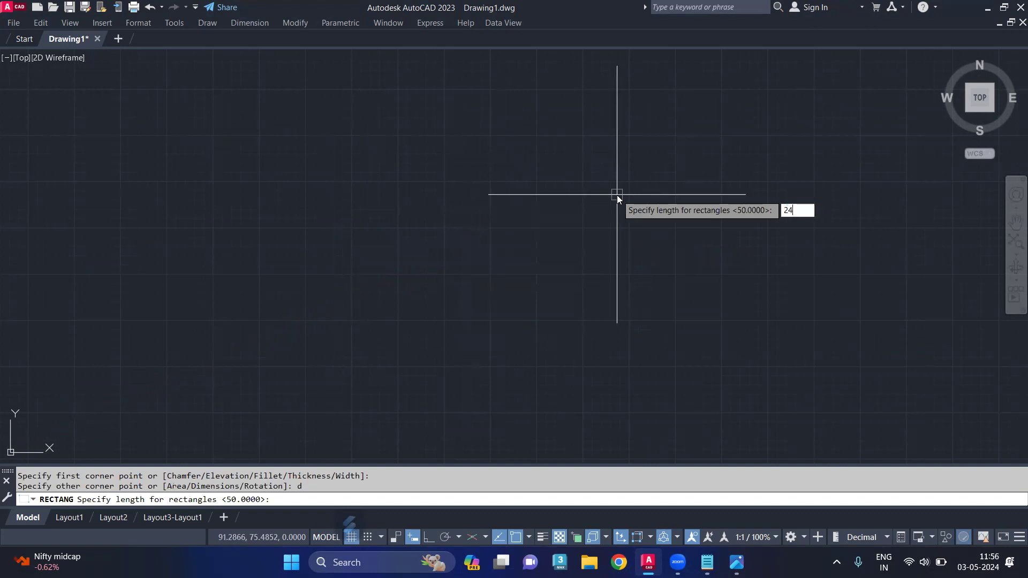
{"action": "type", "text": "4"}
{"action": "key", "text": "Return"}
{"action": "type", "text": "48"}
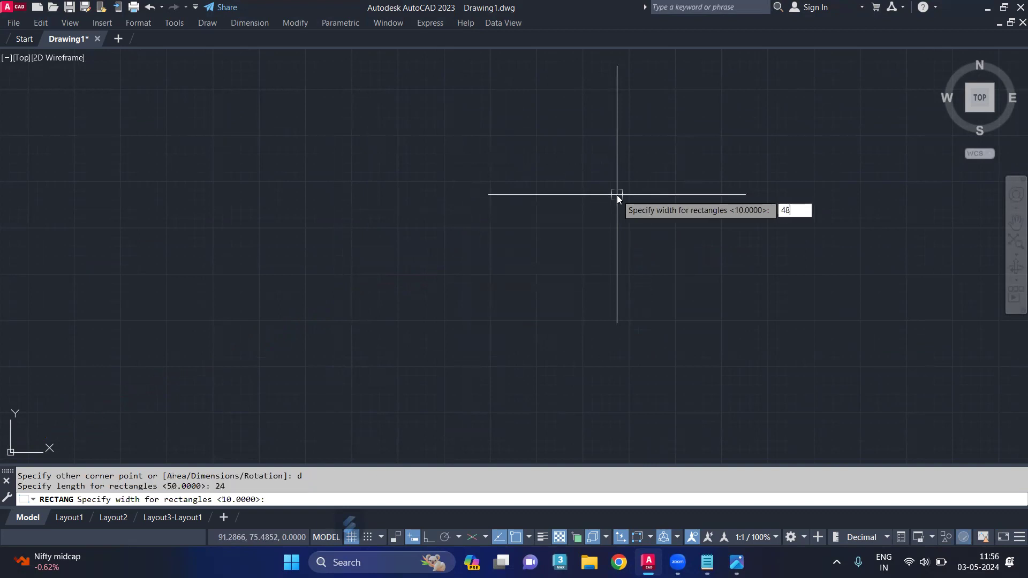
{"action": "key", "text": "Return"}
{"action": "left_click", "coordinate": [624, 184]}
Step: Offset the 24 by 48 rectangle inward by about 2 units
{"action": "scroll", "coordinate": [626, 178], "scroll_direction": "down", "scroll_amount": 2}
{"action": "middle_click_drag", "start_coordinate": [627, 174], "coordinate": [591, 314]}
{"action": "middle_click_drag", "start_coordinate": [611, 208], "coordinate": [590, 284]}
{"action": "type", "text": "o"}
{"action": "key", "text": "Return"}
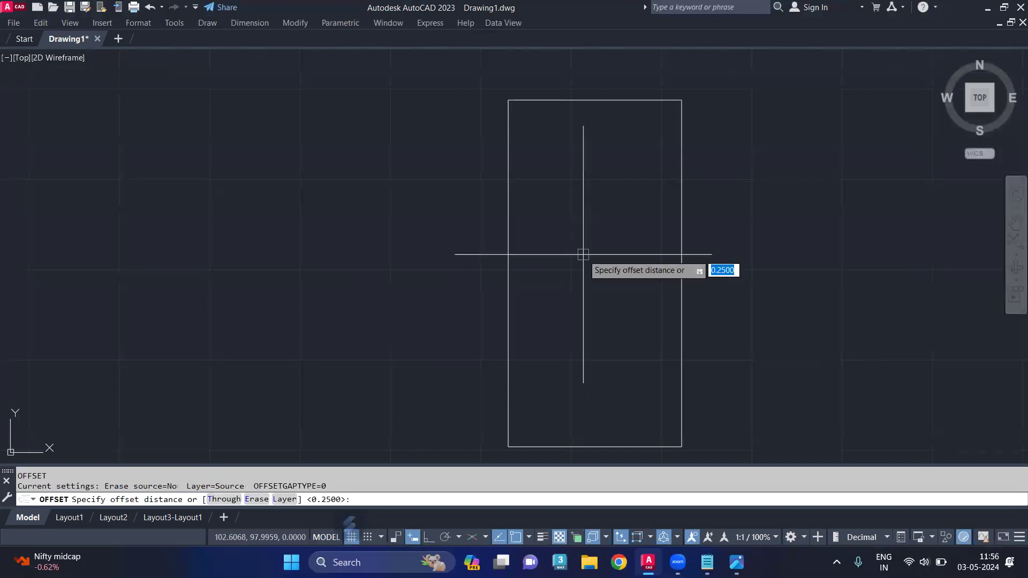
{"action": "key", "text": "Return"}
{"action": "left_click", "coordinate": [585, 100]}
{"action": "left_click", "coordinate": [588, 188]}
{"action": "key", "text": "Return"}
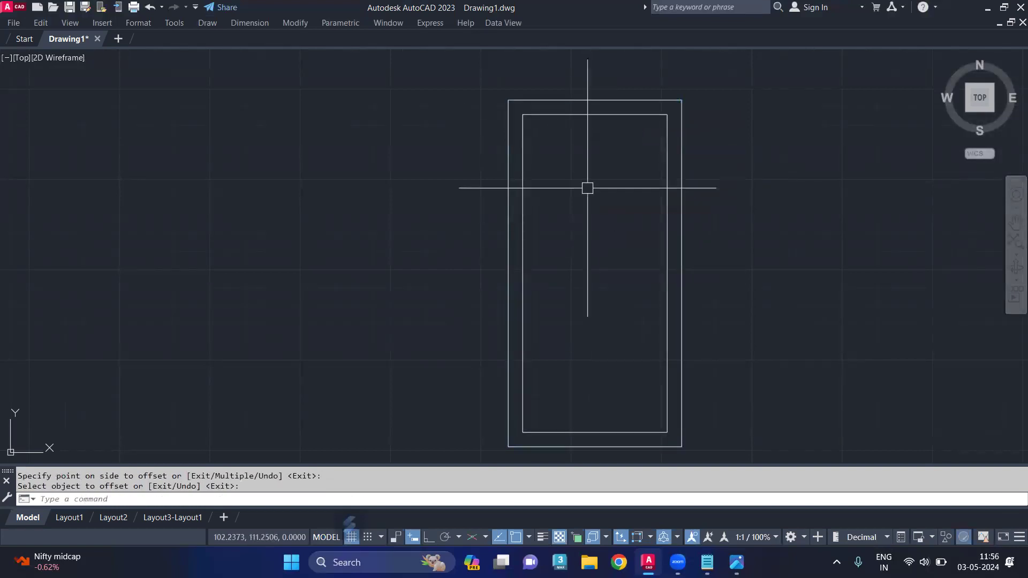
Step: Isolate the inner offset rectangle with ISOLATEOBJECTS and select it
{"action": "left_click", "coordinate": [589, 113]}
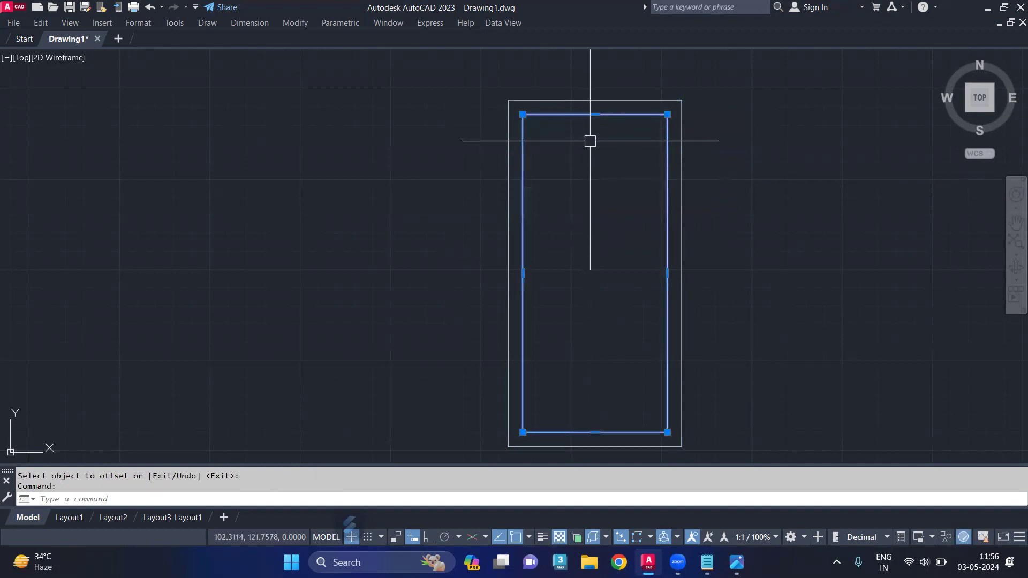
{"action": "type", "text": "isol"}
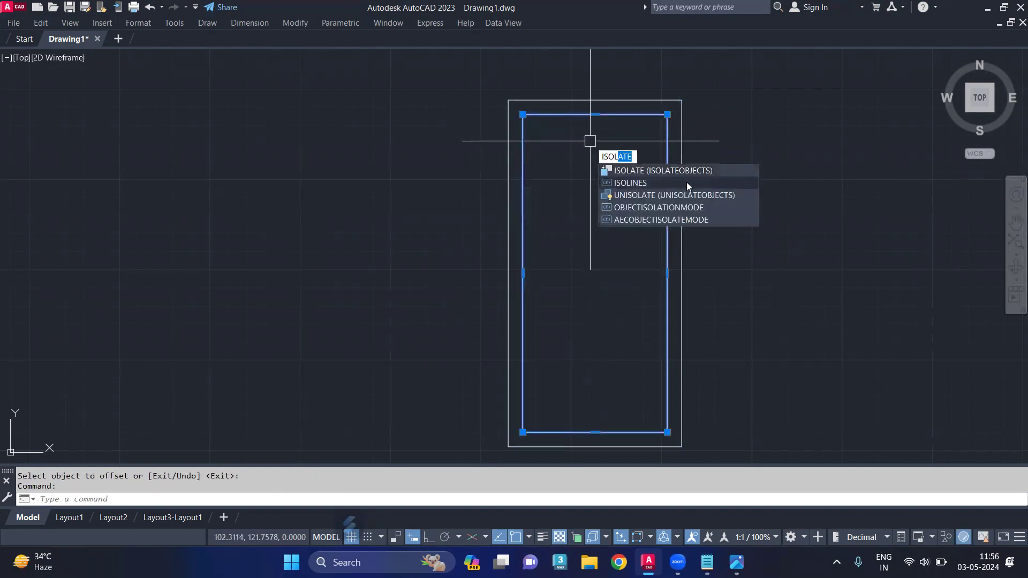
{"action": "key", "text": "Return"}
{"action": "left_click", "coordinate": [585, 115]}
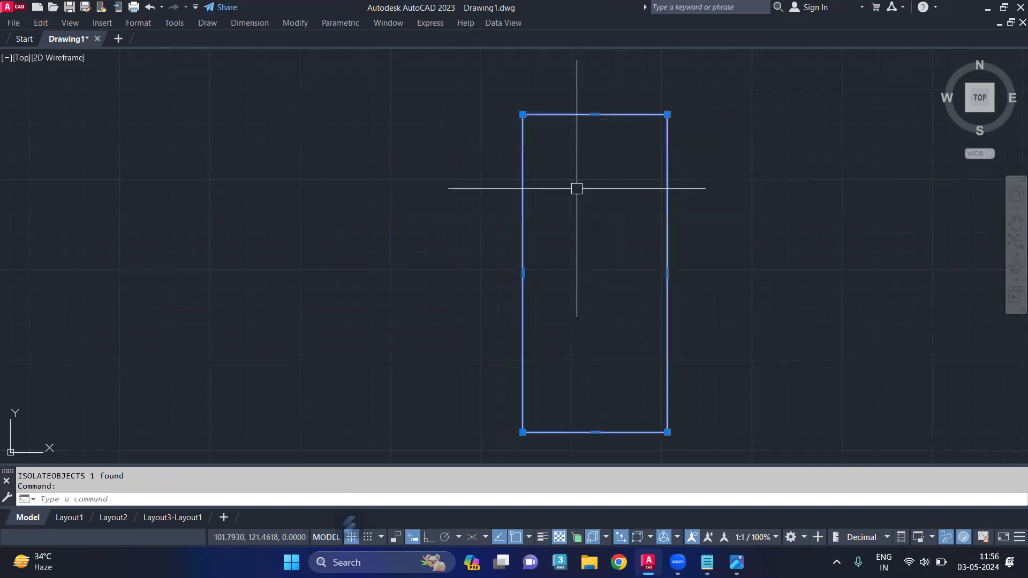
Step: Explode the inner rectangle and divide its top edge into 5 equal segments
{"action": "type", "text": "x"}
{"action": "key", "text": "Return"}
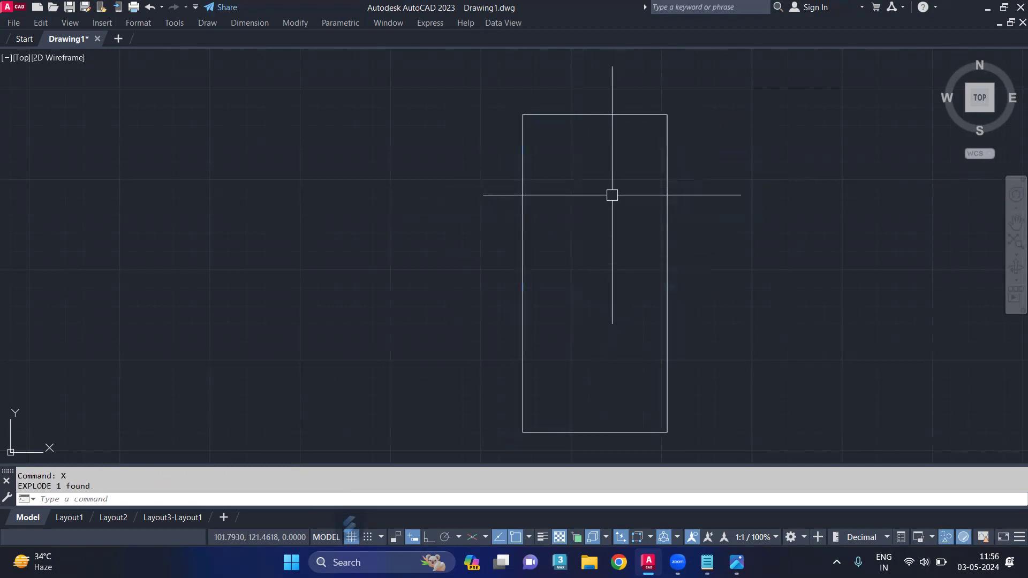
{"action": "left_click", "coordinate": [585, 114]}
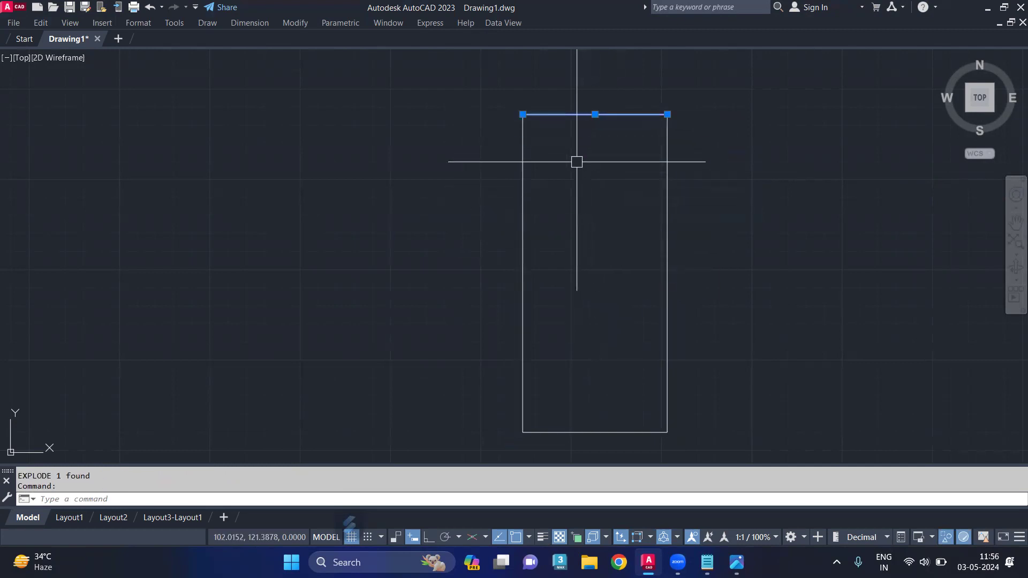
{"action": "type", "text": "DIV"}
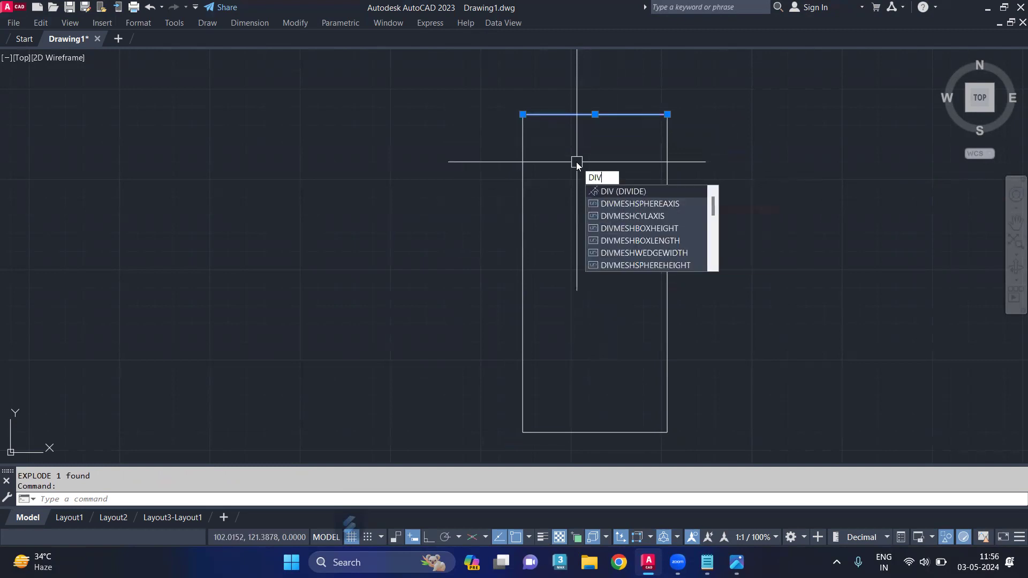
{"action": "key", "text": "Return"}
{"action": "left_click", "coordinate": [551, 116]}
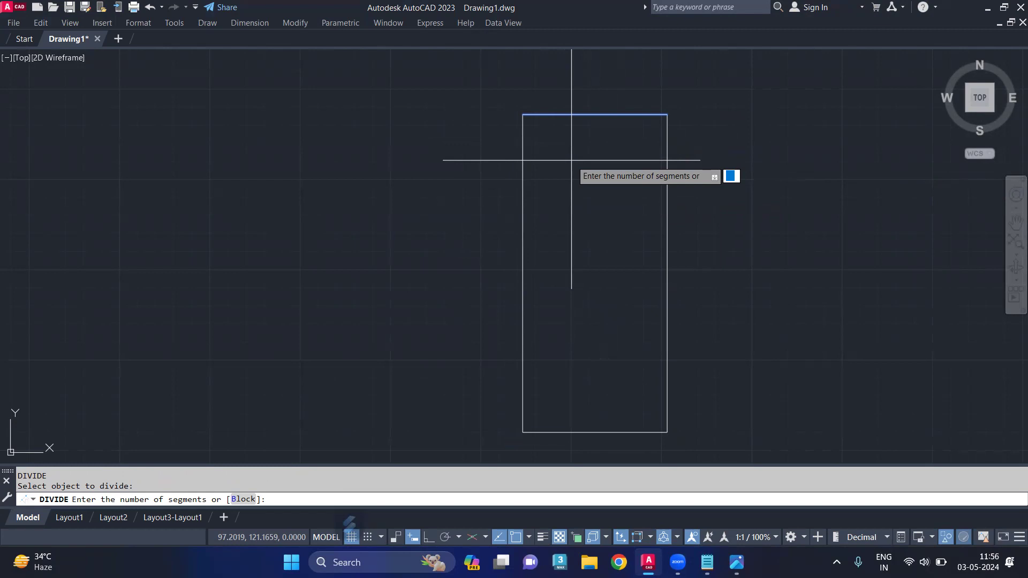
{"action": "type", "text": "5"}
{"action": "key", "text": "Return"}
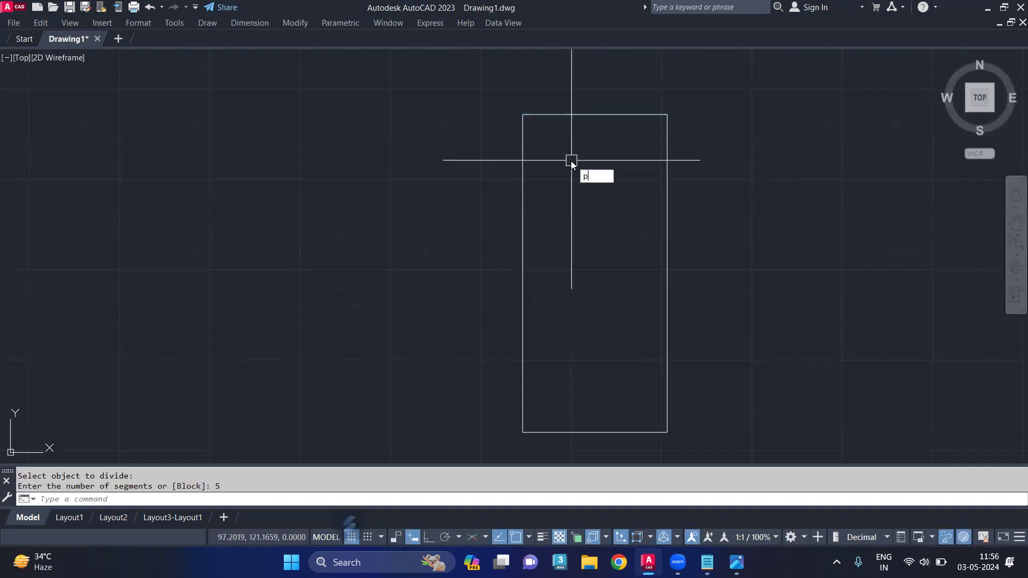
Step: Set the point style to a circle with a cross through it using PTYPE
{"action": "type", "text": "e"}
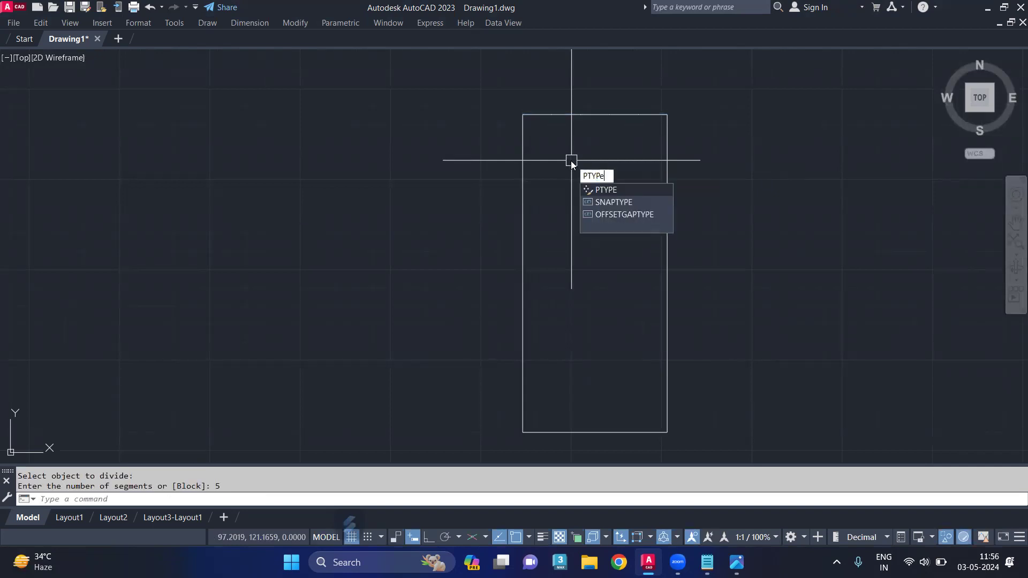
{"action": "key", "text": "Return"}
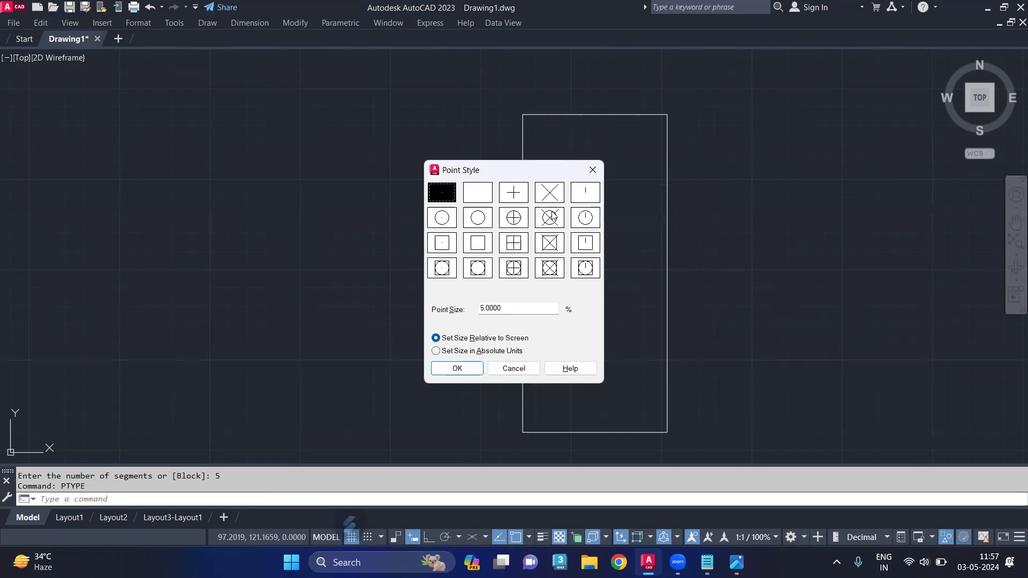
{"action": "left_click", "coordinate": [552, 215]}
{"action": "key", "text": "Return"}
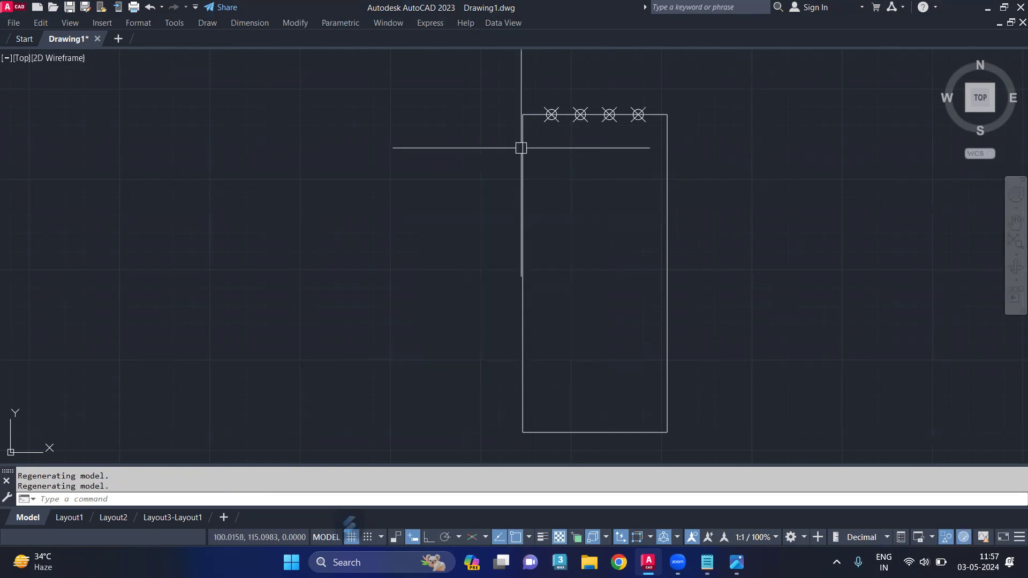
Step: Divide the left edge of the exploded rectangle into 11 equal segments
{"action": "type", "text": "div"}
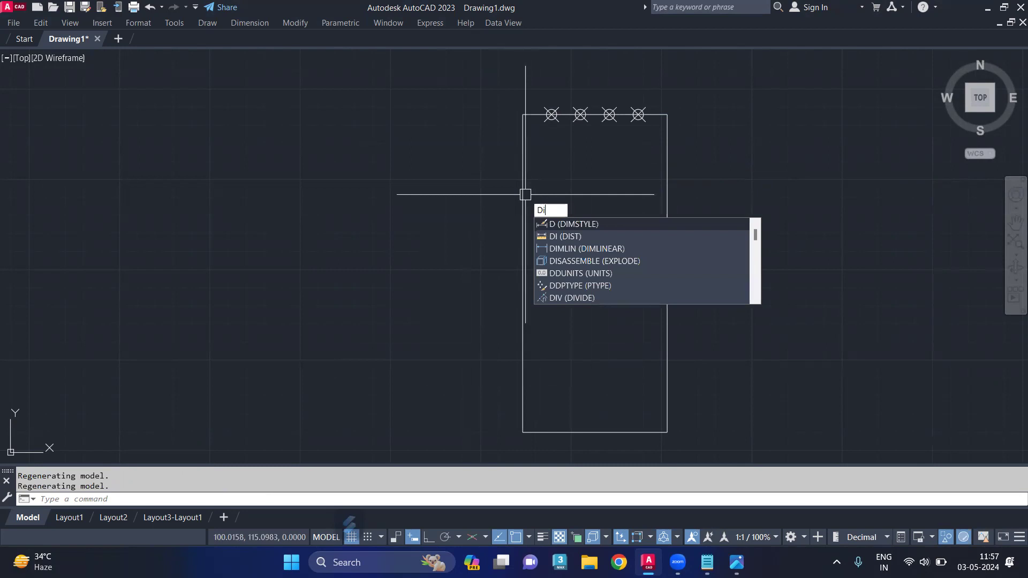
{"action": "key", "text": "Return"}
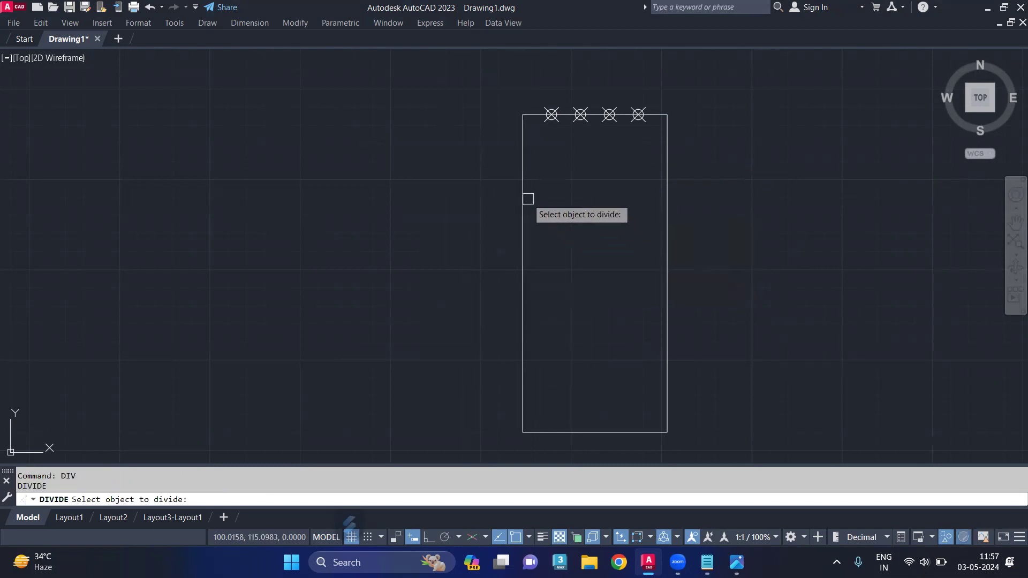
{"action": "left_click", "coordinate": [525, 195]}
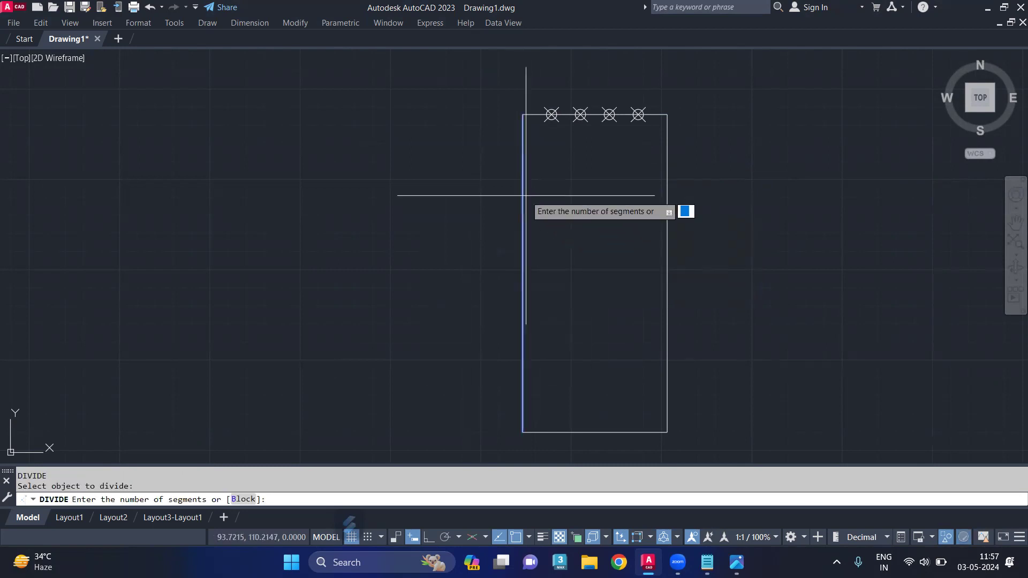
{"action": "type", "text": "11"}
{"action": "key", "text": "Return"}
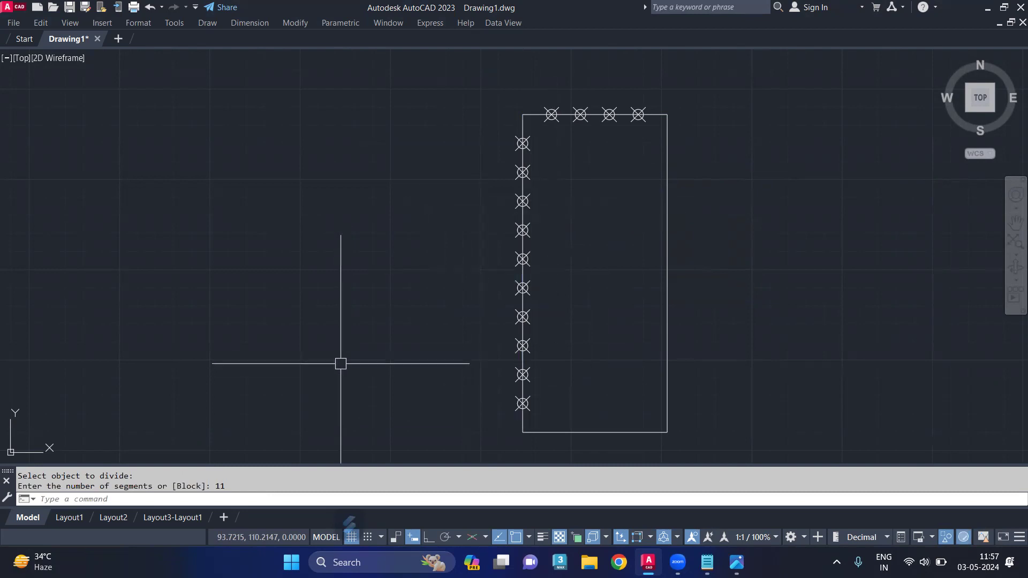
Step: Draw a square cell in the upper-left corner, from the left edge's first division point to the top edge's first division point
{"action": "scroll", "coordinate": [556, 114], "scroll_direction": "up", "scroll_amount": 2}
{"action": "type", "text": "rec"}
{"action": "key", "text": "Return"}
{"action": "left_click", "coordinate": [501, 160]}
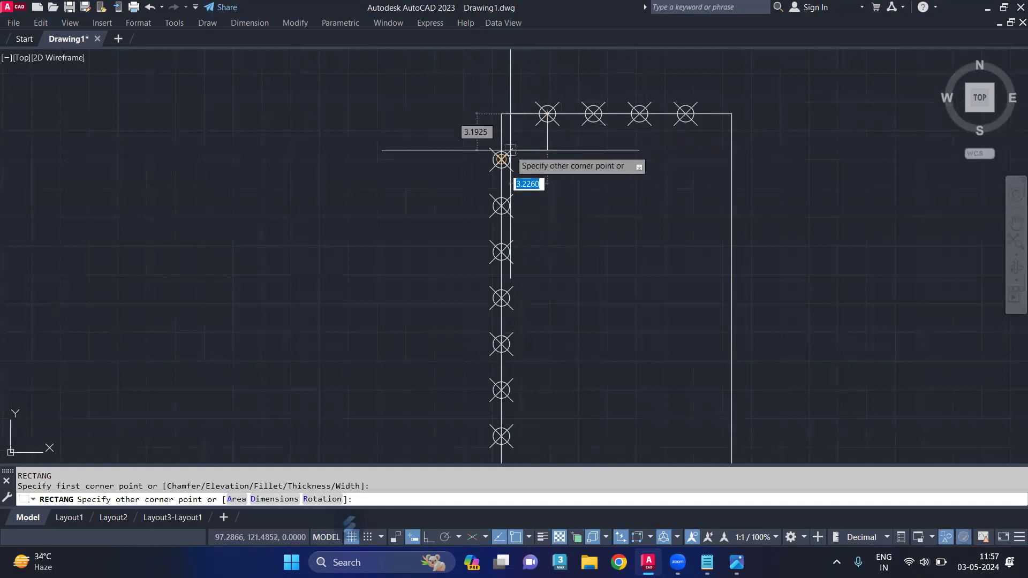
Step: Isolate the small corner square and zoom to the drawing's extents
{"action": "key", "text": "Return"}
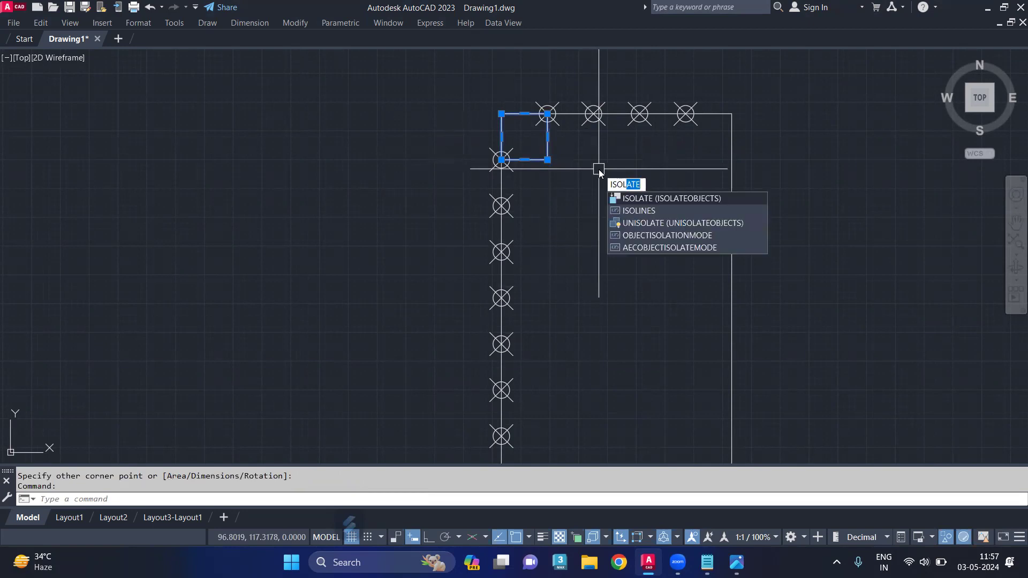
{"action": "left_click", "coordinate": [654, 189]}
{"action": "scroll", "coordinate": [496, 156], "scroll_direction": "down", "scroll_amount": 3}
{"action": "scroll", "coordinate": [492, 153], "scroll_direction": "up", "scroll_amount": 4}
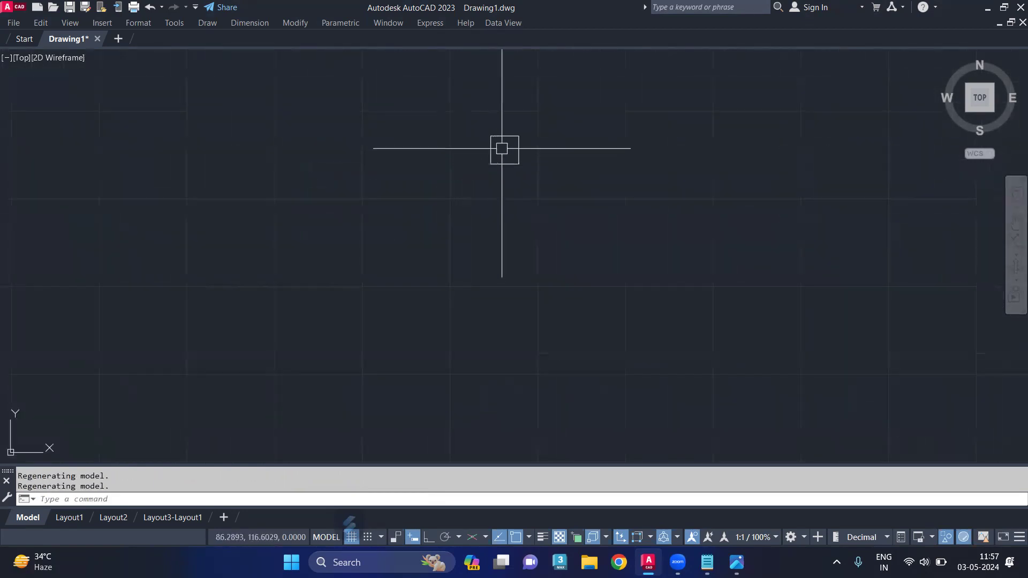
{"action": "type", "text": "z"}
{"action": "key", "text": "Return"}
{"action": "type", "text": "e"}
{"action": "key", "text": "Return"}
{"action": "scroll", "coordinate": [477, 177], "scroll_direction": "down", "scroll_amount": 2}
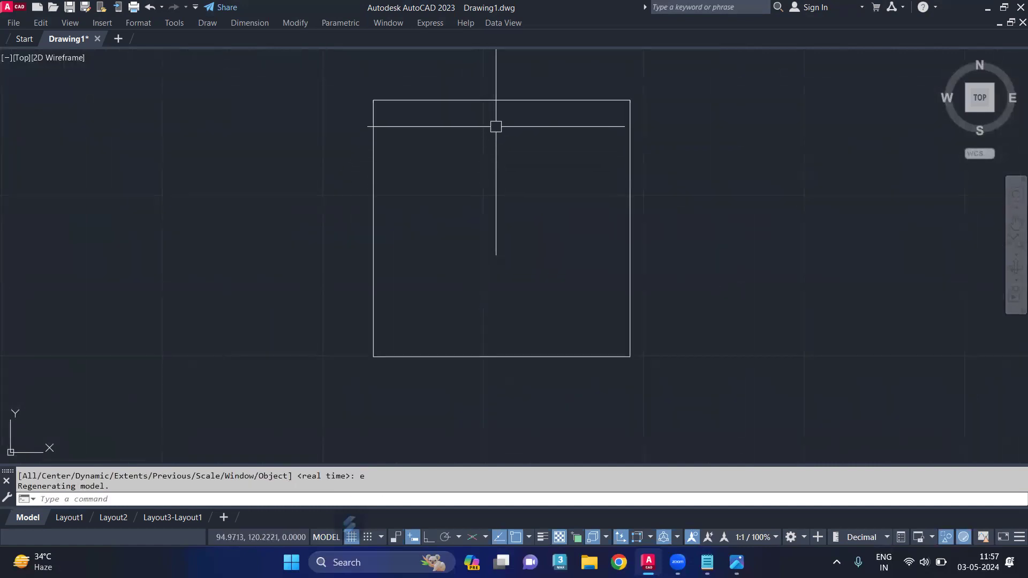
Step: Draw a circle of radius 0.75 at the centre of the isolated square
{"action": "key", "text": "Return"}
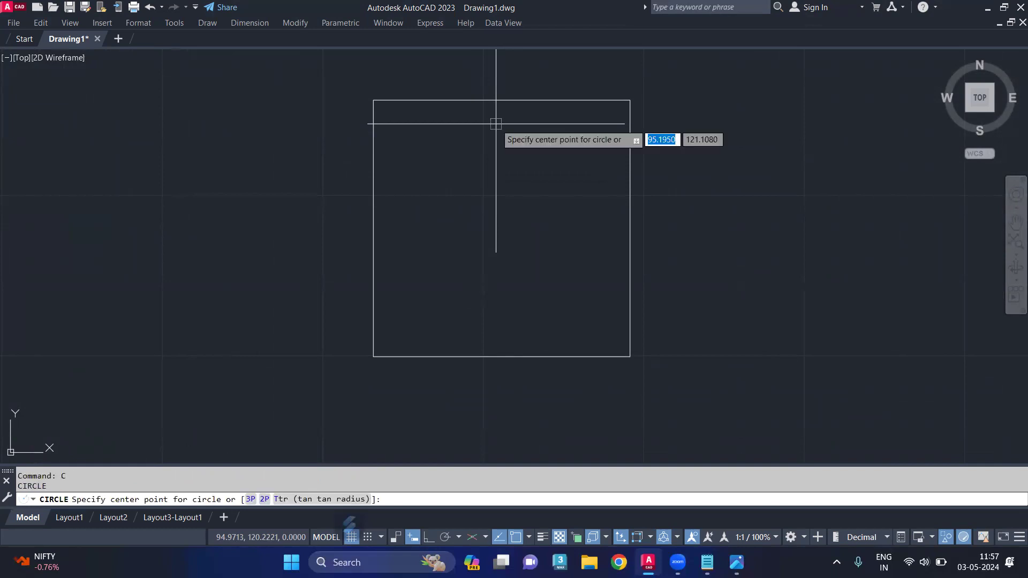
{"action": "left_click", "coordinate": [502, 229]}
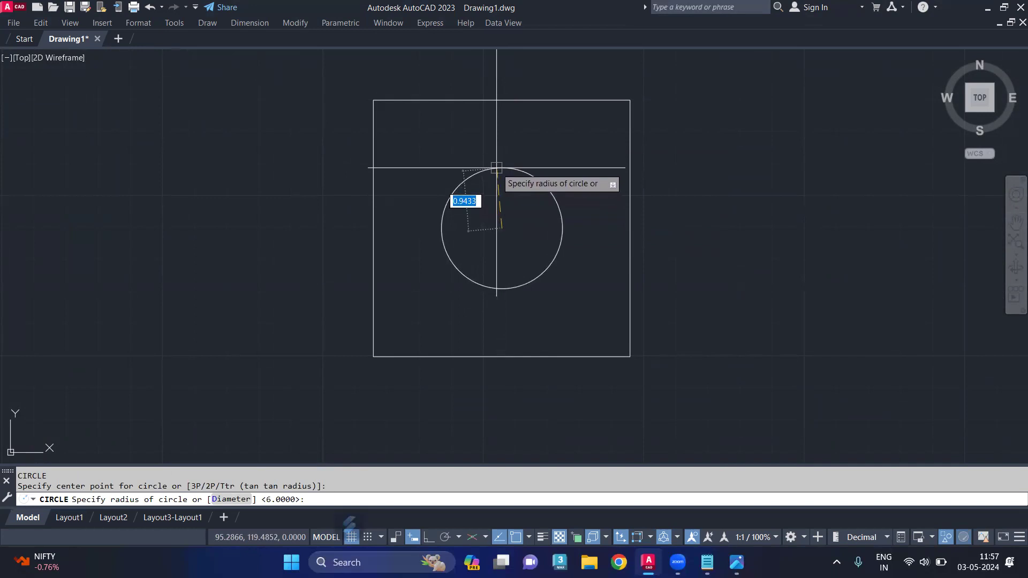
{"action": "type", "text": ".75"}
{"action": "key", "text": "Return"}
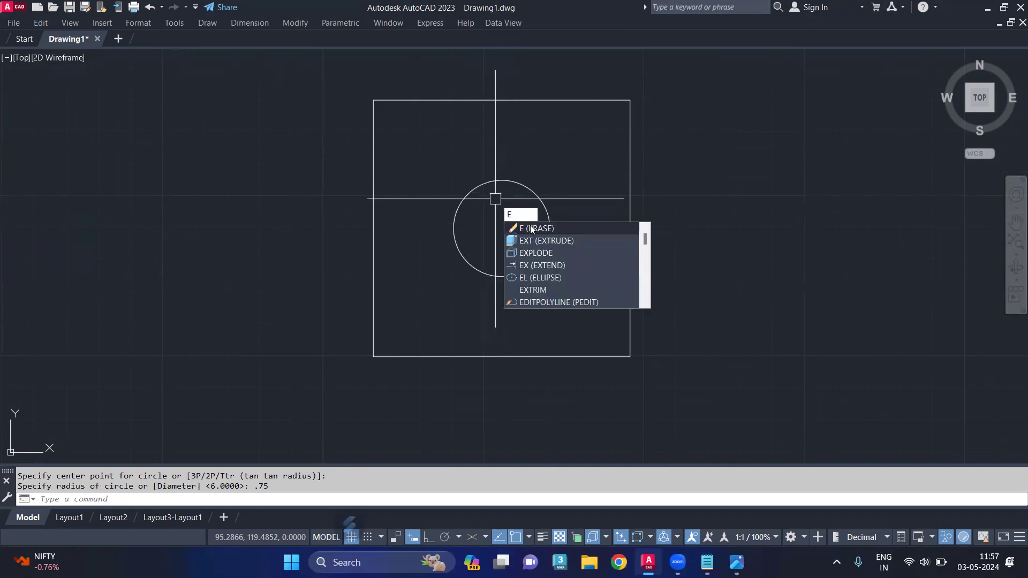
Step: Draw a narrow vertical ellipse about 1.6 units long, running from above the circle down to the circle's centre
{"action": "left_click", "coordinate": [548, 230]}
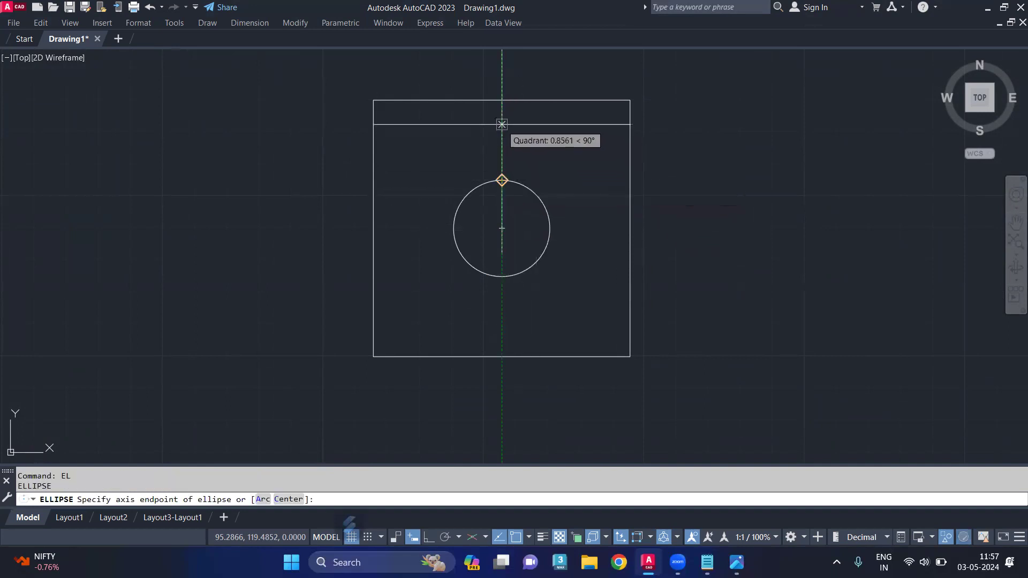
{"action": "left_click", "coordinate": [502, 181]}
{"action": "left_click", "coordinate": [502, 228]}
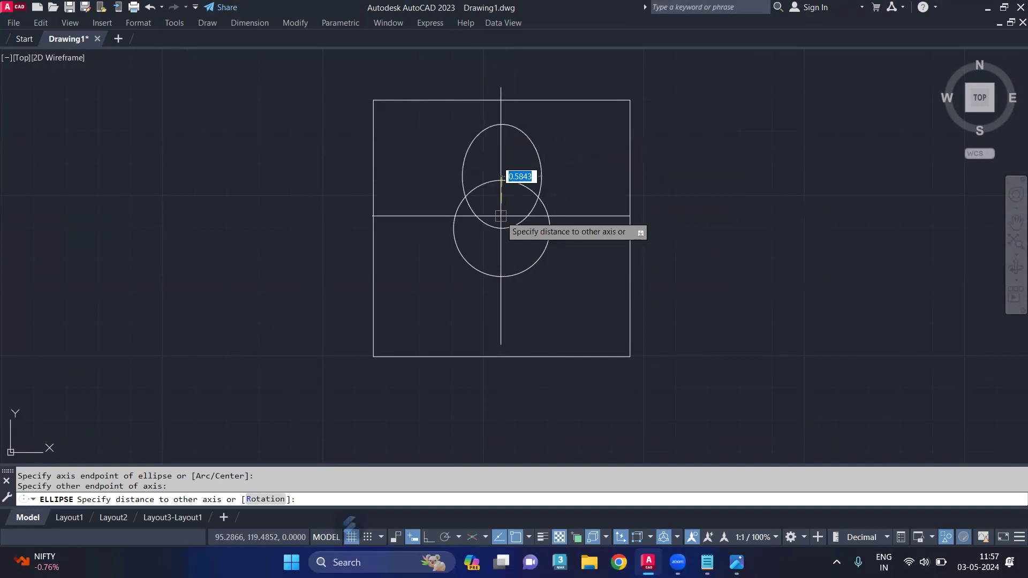
{"action": "left_click", "coordinate": [500, 205]}
Step: Create a polar array of the ellipse around the circle's centre with 4 items over 360 degrees, rotating the copies
{"action": "left_click", "coordinate": [529, 156]}
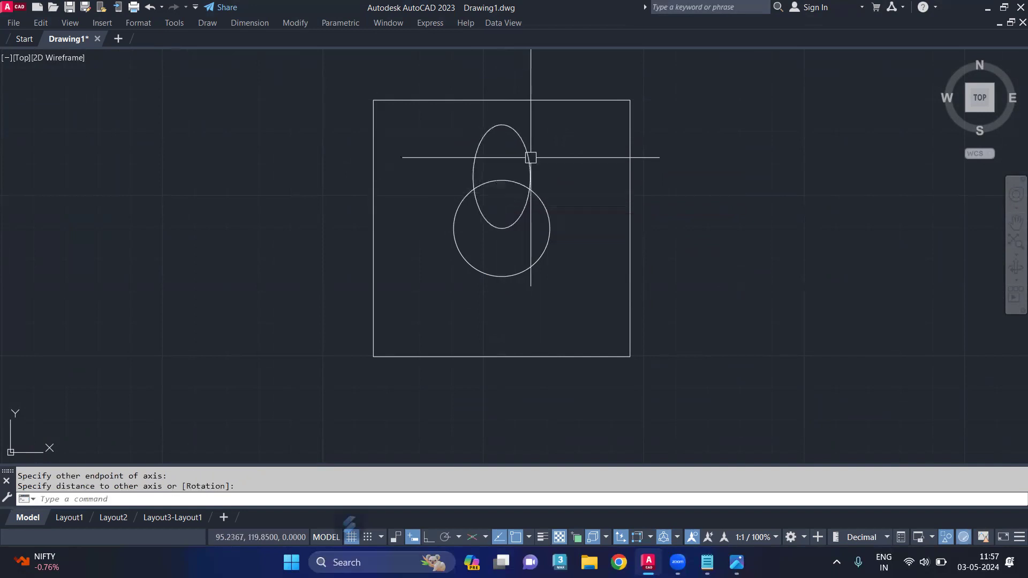
{"action": "type", "text": "ar"}
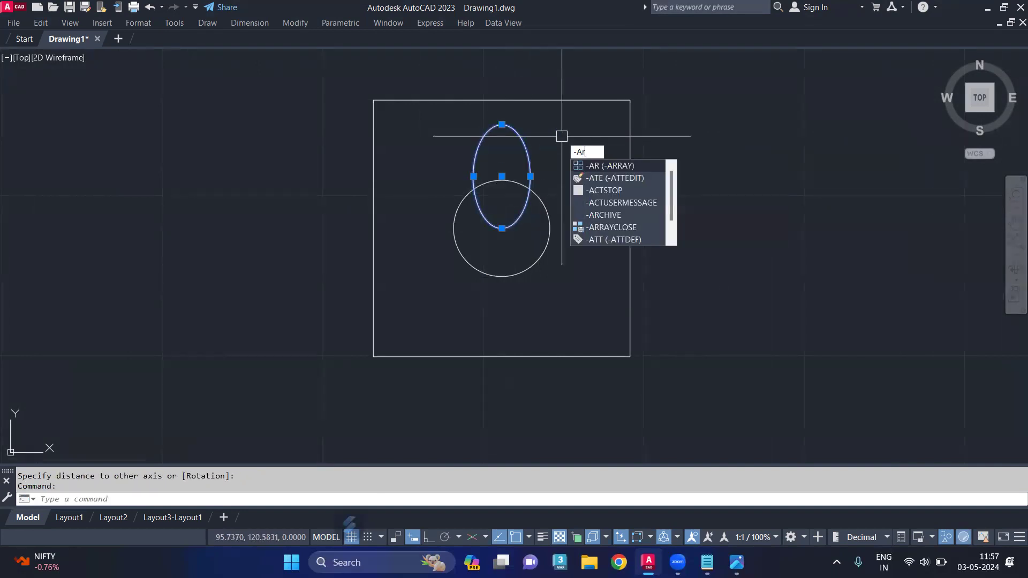
{"action": "key", "text": "Return"}
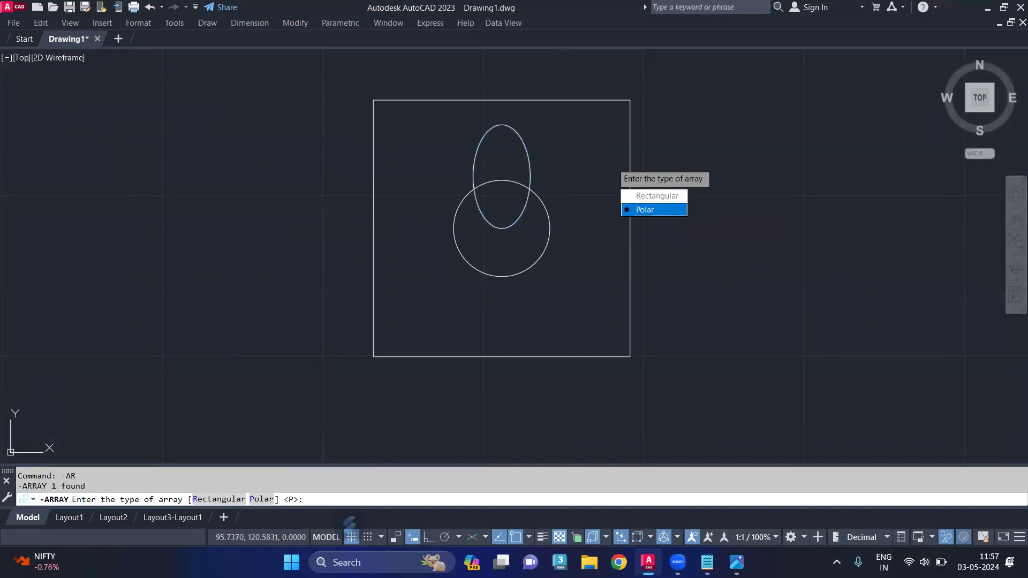
{"action": "key", "text": "Return"}
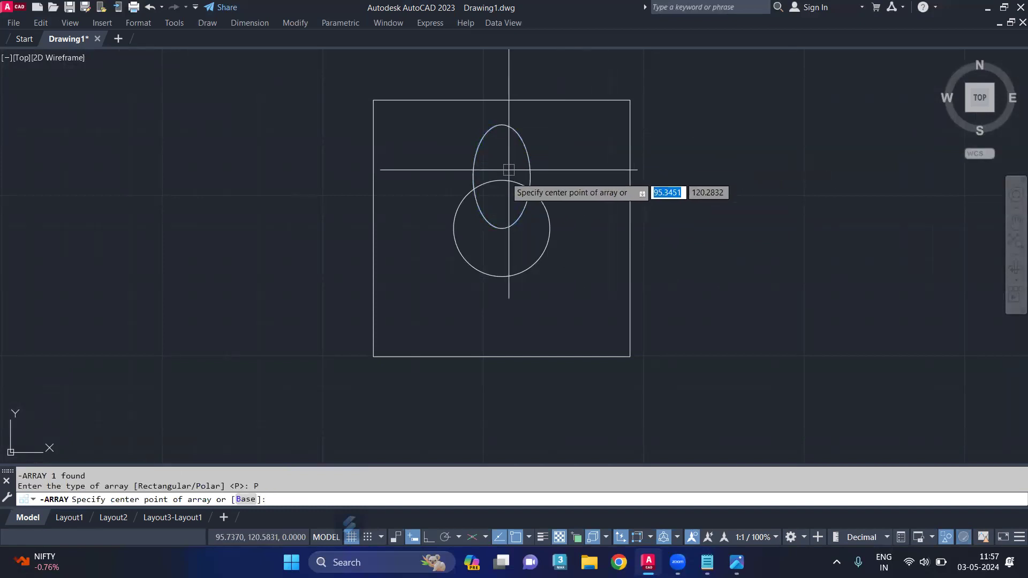
{"action": "left_click", "coordinate": [501, 221]}
{"action": "type", "text": "4"}
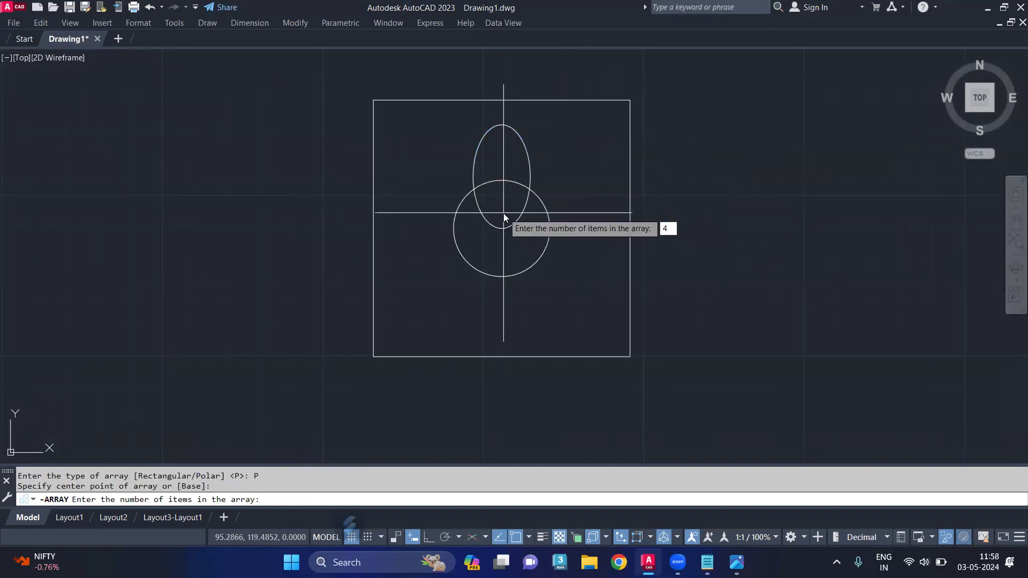
{"action": "key", "text": "Return"}
{"action": "key", "text": "Return"}
{"action": "key", "text": "Return"}
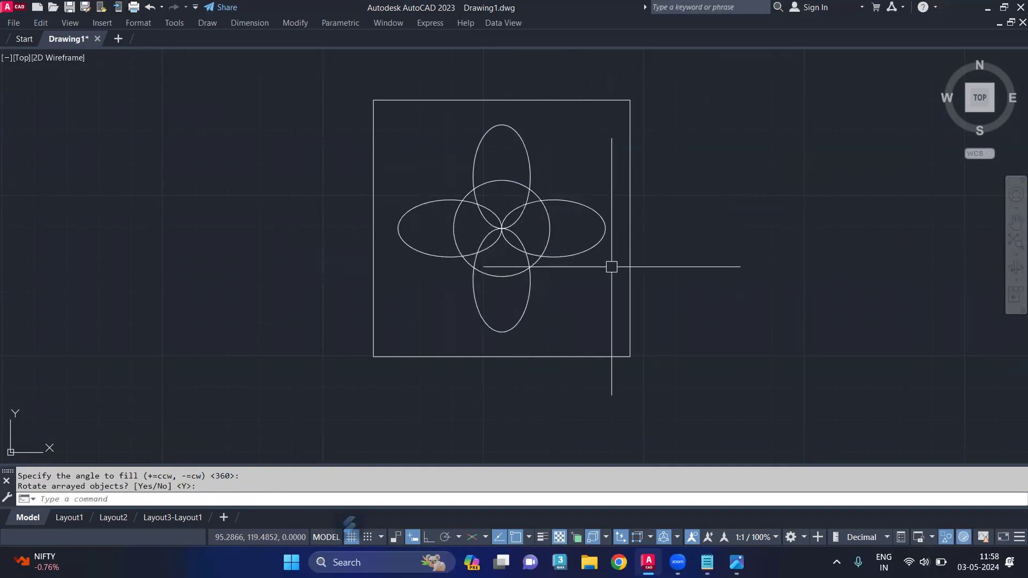
Step: Trim away the overlapping inner portions of the four ellipses around the circle's centre
{"action": "type", "text": "tr"}
{"action": "key", "text": "Return"}
{"action": "scroll", "coordinate": [530, 233], "scroll_direction": "up", "scroll_amount": 2}
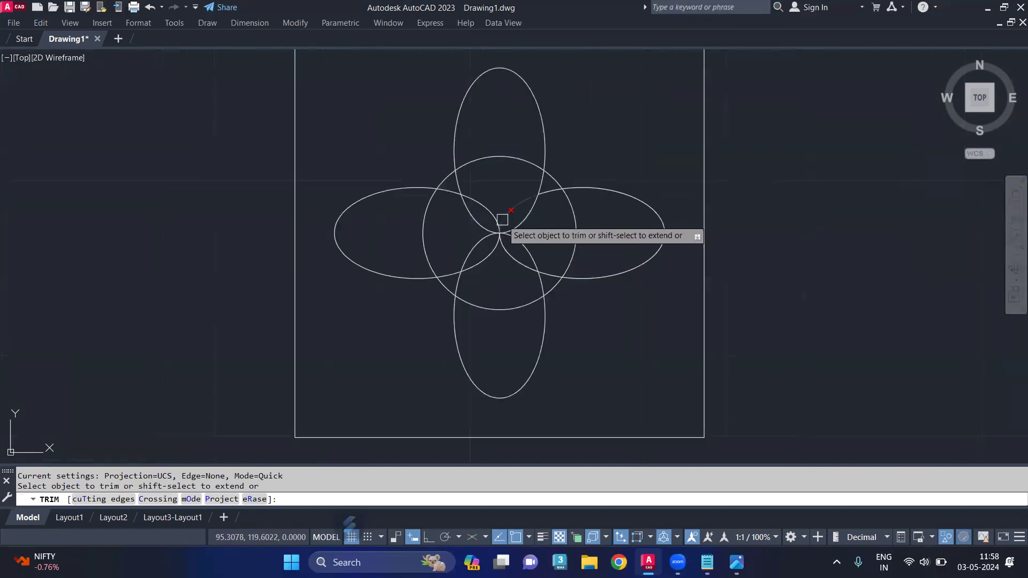
{"action": "mouse_move", "coordinate": [514, 208]}
{"action": "left_mouse_down"}
{"action": "mouse_move", "coordinate": [477, 223]}
{"action": "mouse_move", "coordinate": [487, 261]}
{"action": "mouse_move", "coordinate": [519, 255]}
{"action": "left_mouse_up"}
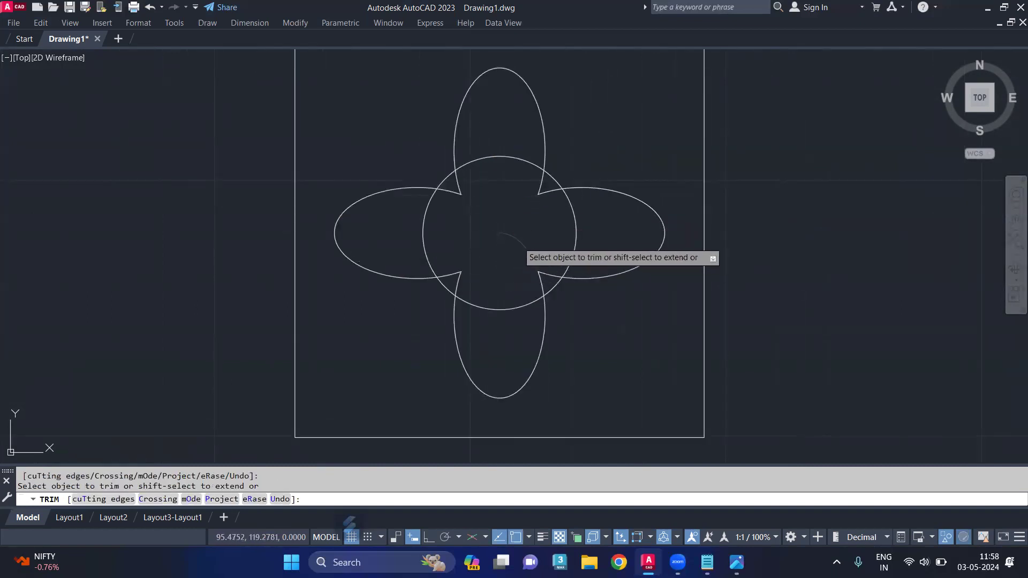
Step: Trim the four circle arcs lying between the petals, keeping only the arcs inside the petals
{"action": "left_click", "coordinate": [553, 182]}
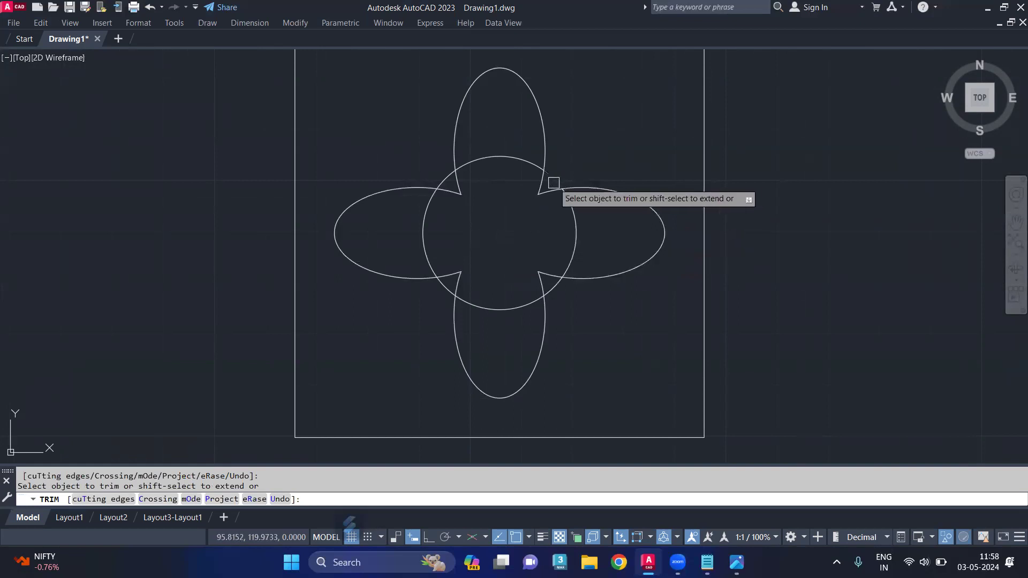
{"action": "left_click", "coordinate": [445, 175]}
{"action": "left_click", "coordinate": [442, 284]}
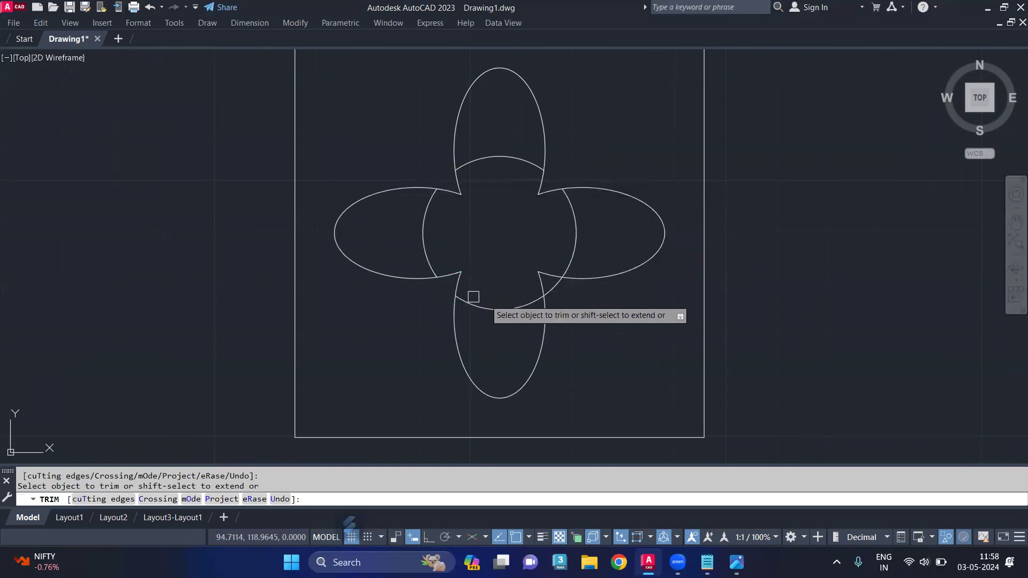
{"action": "left_click", "coordinate": [562, 289]}
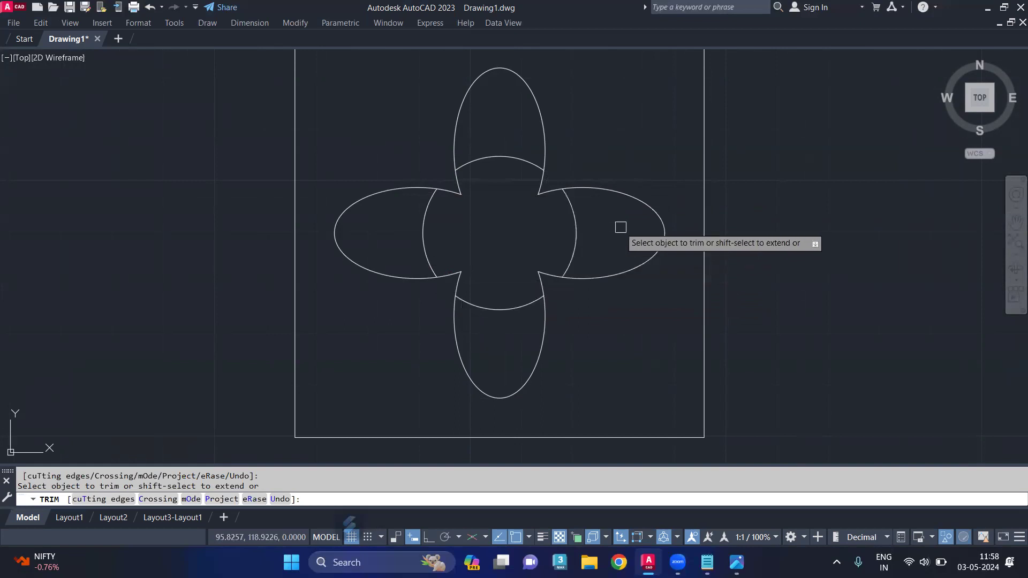
{"action": "key", "text": "Escape"}
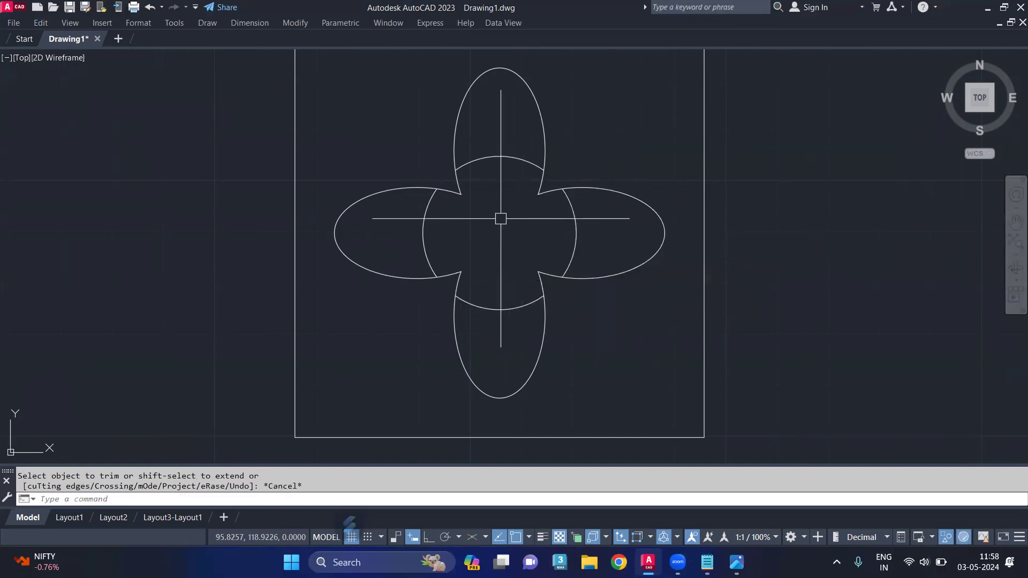
Step: Draw a vertical line from the midpoint of the top petal's arc to that of the bottom petal's arc and select it
{"action": "type", "text": "l"}
{"action": "key", "text": "Return"}
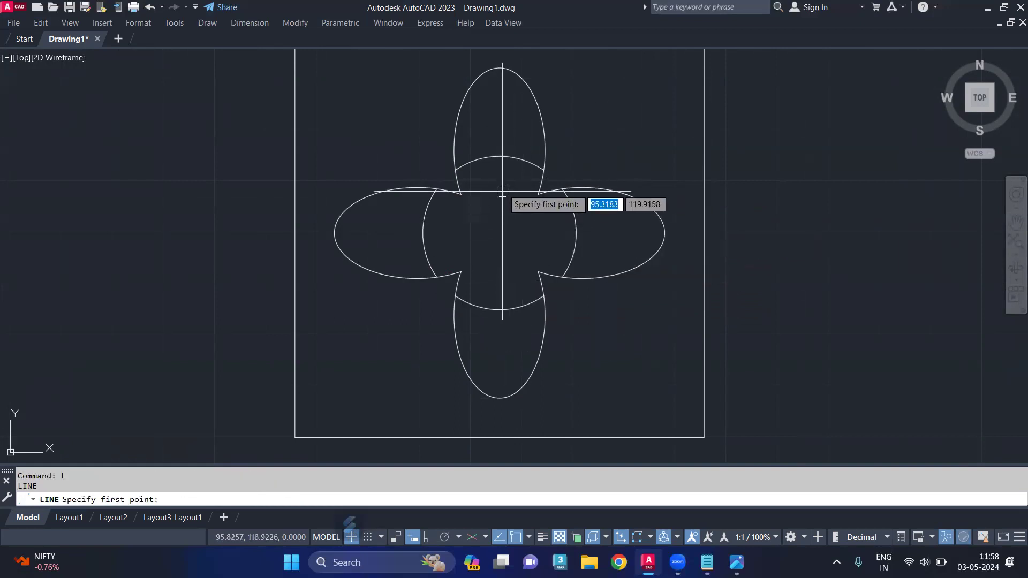
{"action": "left_click", "coordinate": [500, 155]}
{"action": "left_click", "coordinate": [500, 309]}
{"action": "key", "text": "Return"}
{"action": "left_click", "coordinate": [500, 221]}
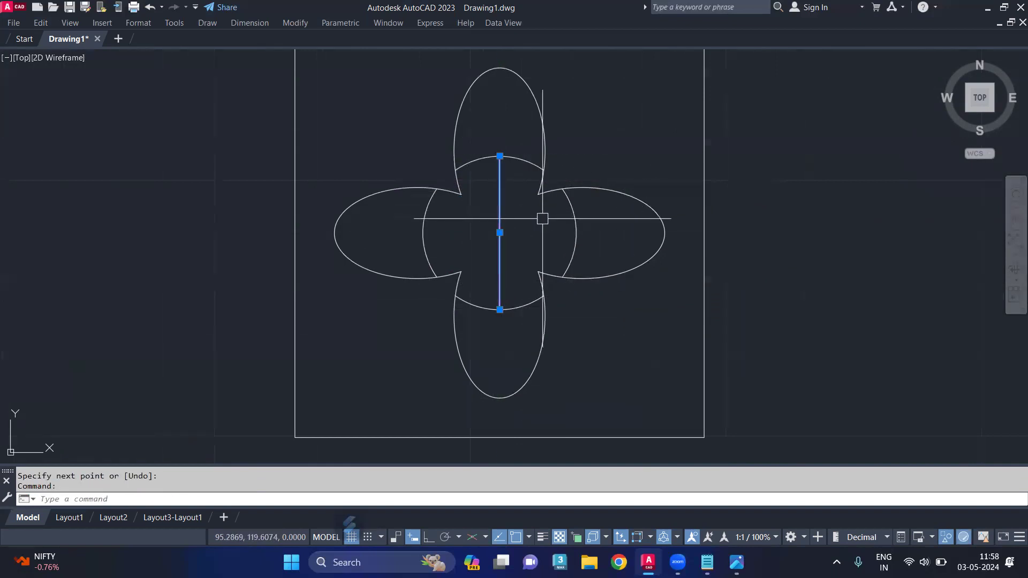
{"action": "type", "text": "insert"}
{"action": "key", "text": "Return"}
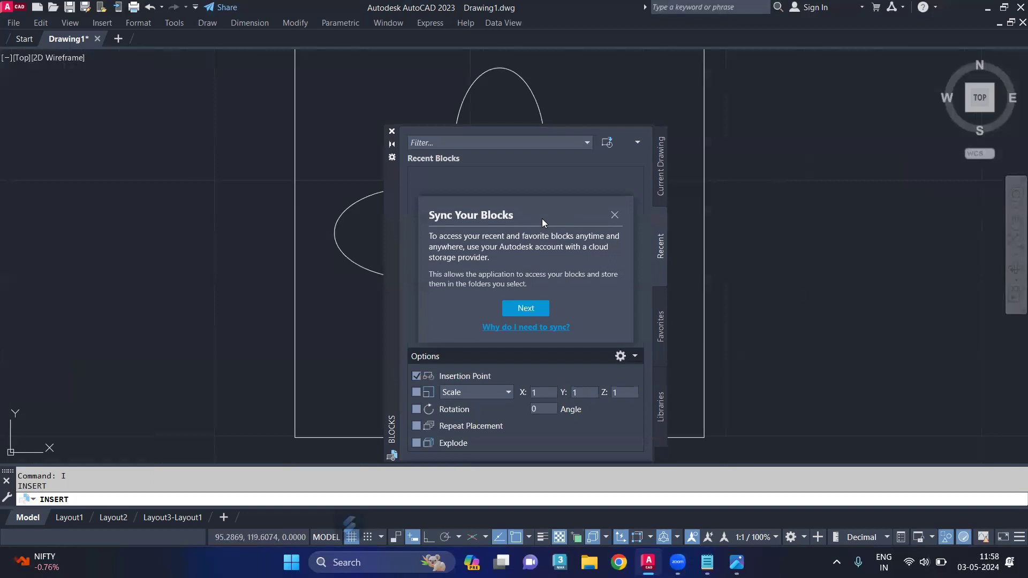
{"action": "left_click", "coordinate": [392, 131]}
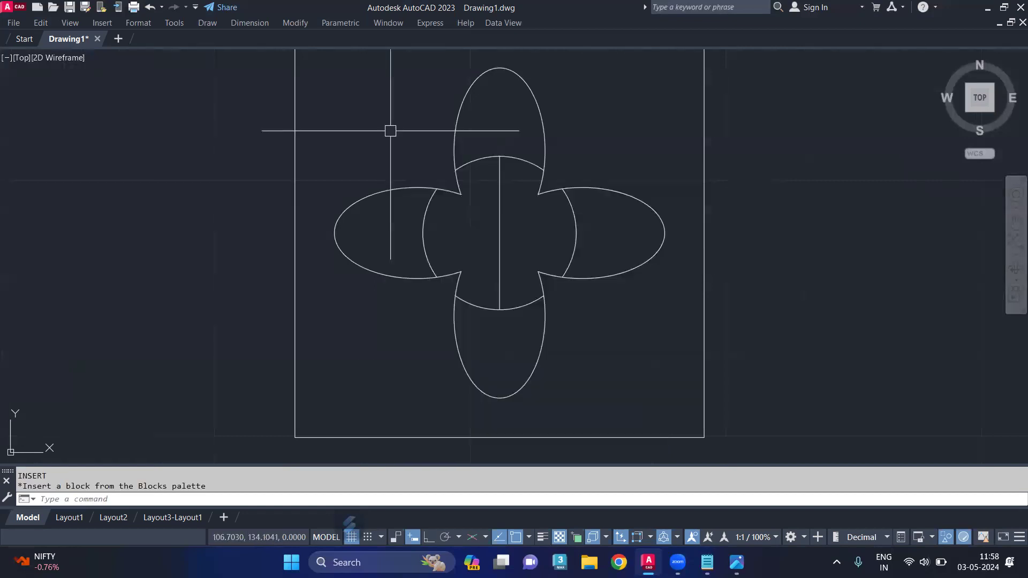
Step: Offset the motif's vertical centre line by .125 to both sides and delete the original centre line
{"action": "key", "text": "Return"}
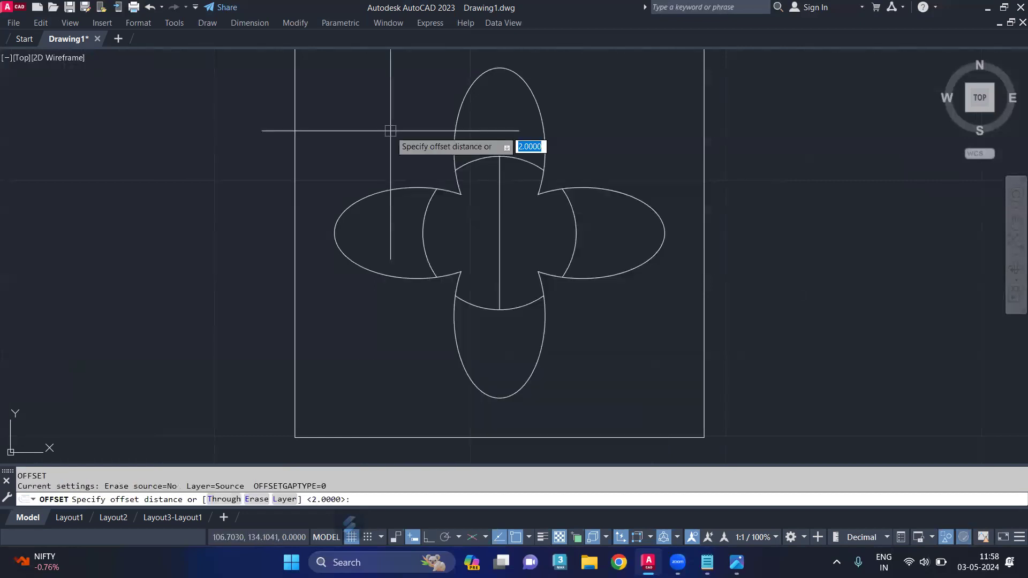
{"action": "type", "text": ".125"}
{"action": "key", "text": "Return"}
{"action": "left_click", "coordinate": [499, 218]}
{"action": "left_click", "coordinate": [489, 231]}
{"action": "left_click", "coordinate": [499, 238]}
{"action": "left_click", "coordinate": [530, 239]}
{"action": "key", "text": "Return"}
{"action": "left_click", "coordinate": [499, 231]}
{"action": "key", "text": "Delete"}
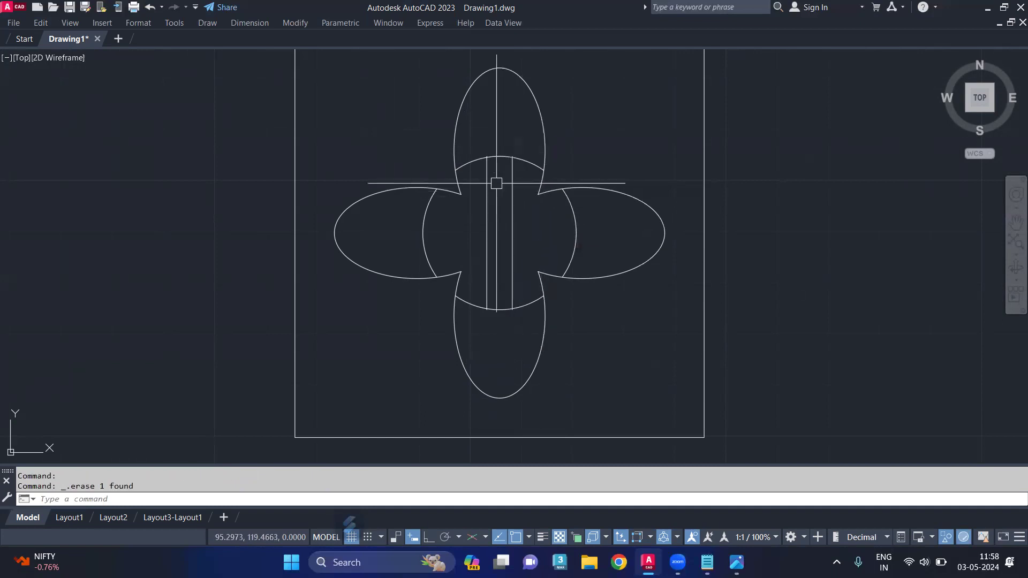
Step: Trim the top and bottom arc segments between the two vertical lines, along with the line ends overhanging the arcs
{"action": "key", "text": "Return"}
{"action": "left_click", "coordinate": [501, 157]}
{"action": "scroll", "coordinate": [505, 155], "scroll_direction": "up", "scroll_amount": 3}
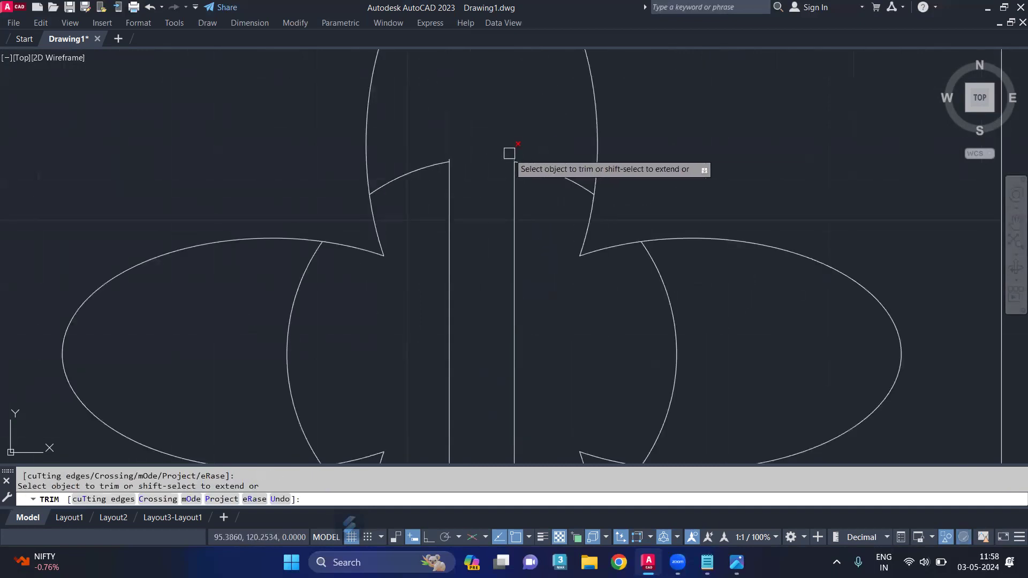
{"action": "scroll", "coordinate": [497, 178], "scroll_direction": "down", "scroll_amount": 2}
{"action": "scroll", "coordinate": [497, 178], "scroll_direction": "down", "scroll_amount": 1}
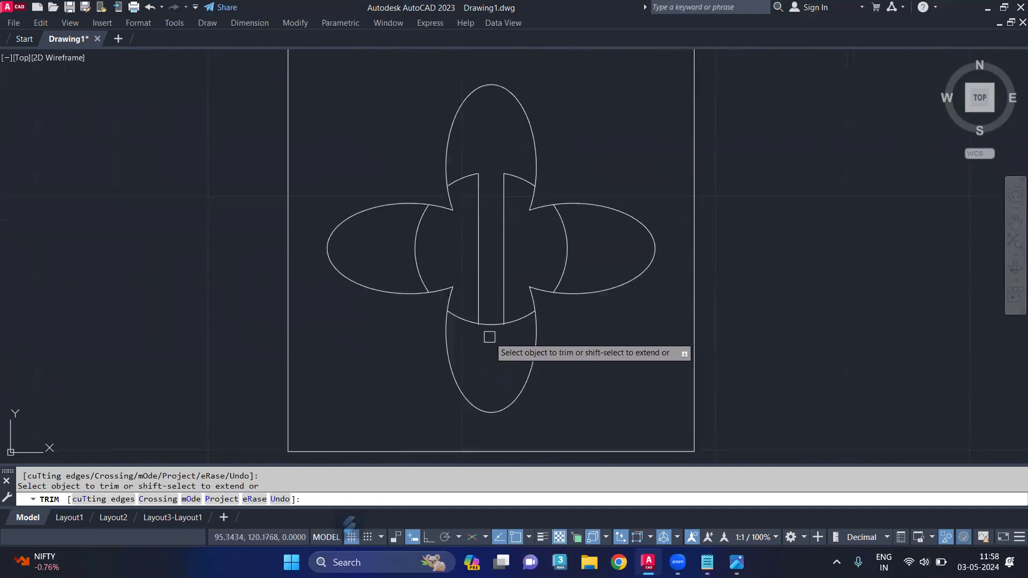
{"action": "scroll", "coordinate": [474, 324], "scroll_direction": "up", "scroll_amount": 5}
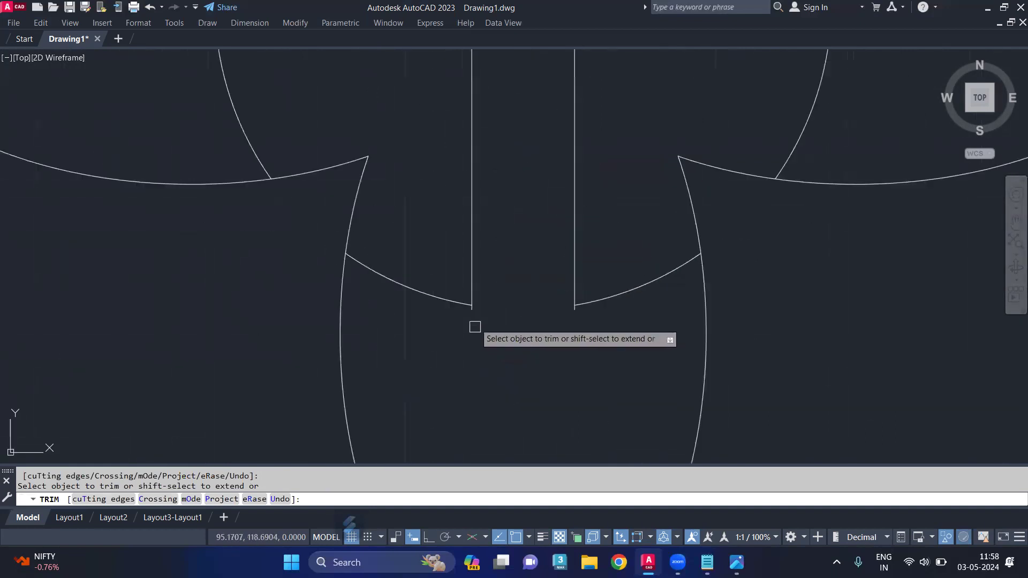
{"action": "scroll", "coordinate": [613, 202], "scroll_direction": "down", "scroll_amount": 2}
{"action": "middle_click_drag", "start_coordinate": [613, 201], "coordinate": [600, 313]}
{"action": "key", "text": "Return"}
Step: Rotate a copy of the two vertical lines by 90 degrees about the motif's centre
{"action": "left_click", "coordinate": [616, 191]}
{"action": "left_click", "coordinate": [489, 220]}
{"action": "type", "text": "ro"}
{"action": "key", "text": "Return"}
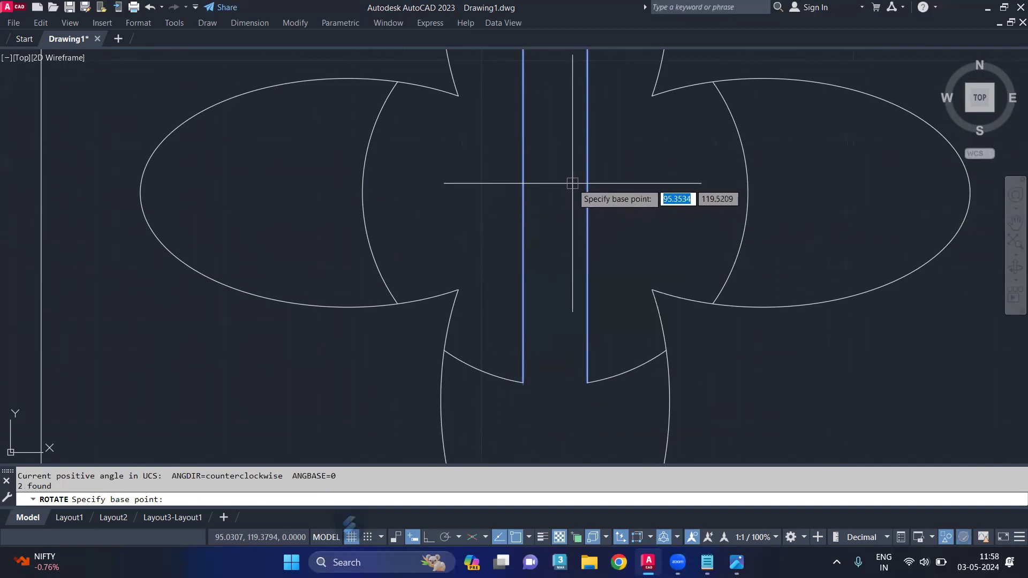
{"action": "scroll", "coordinate": [658, 131], "scroll_direction": "down", "scroll_amount": 2}
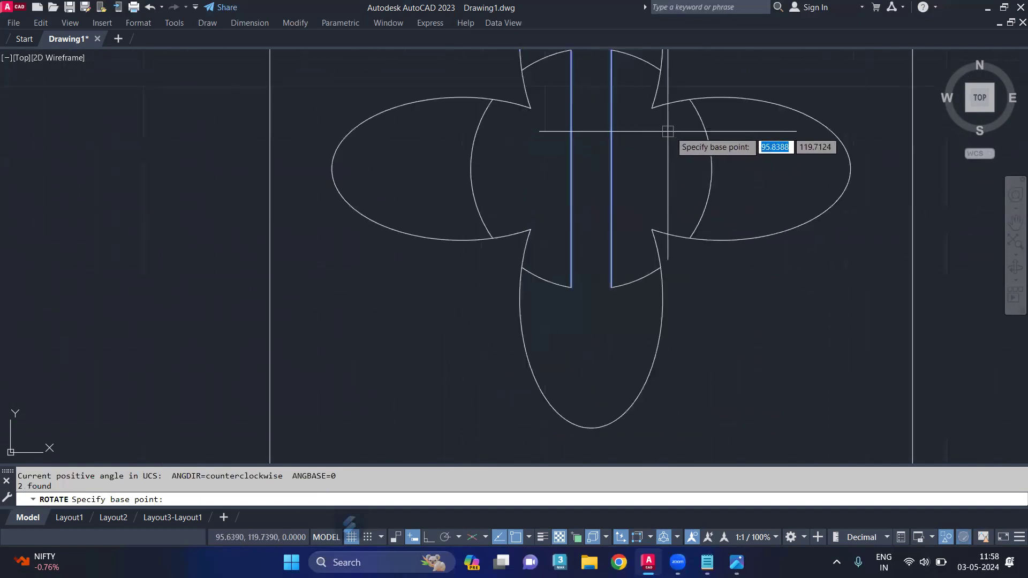
{"action": "left_click", "coordinate": [589, 168]}
{"action": "type", "text": "c"}
{"action": "key", "text": "Return"}
{"action": "type", "text": "90"}
{"action": "key", "text": "Return"}
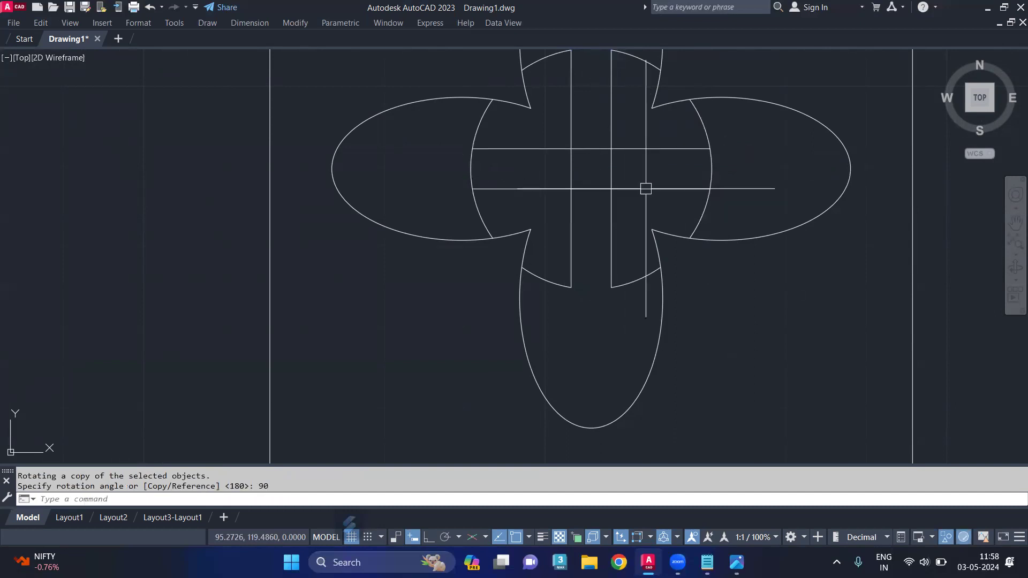
Step: Trim the crossing line segments at the motif's centre and the side arc segments between the horizontal lines, leaving an open cross channel
{"action": "type", "text": "tr"}
{"action": "key", "text": "Return"}
{"action": "left_click", "coordinate": [612, 166]}
{"action": "left_click", "coordinate": [595, 150]}
{"action": "left_click_drag", "start_coordinate": [567, 165], "coordinate": [474, 179]}
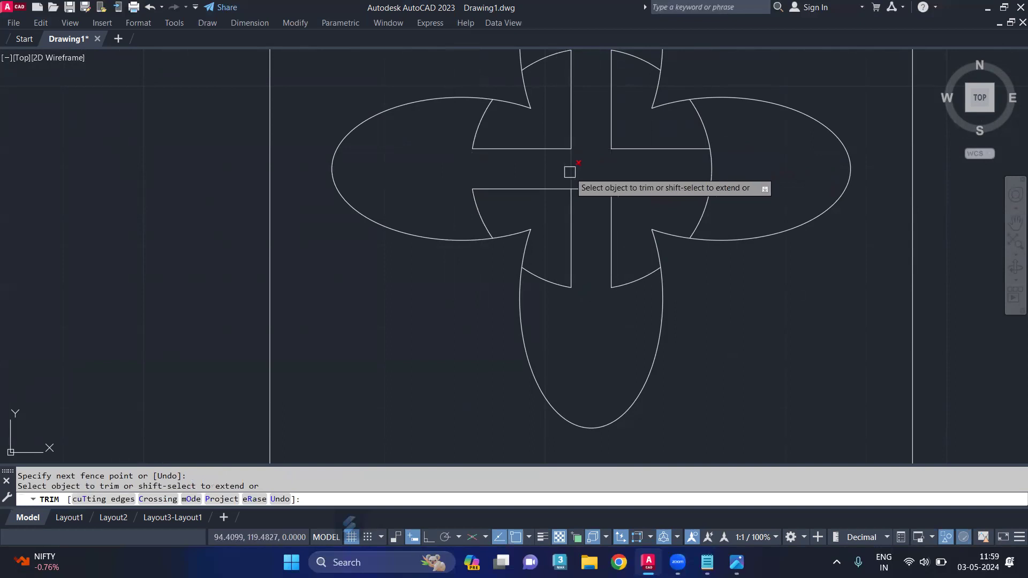
{"action": "left_click", "coordinate": [710, 169]}
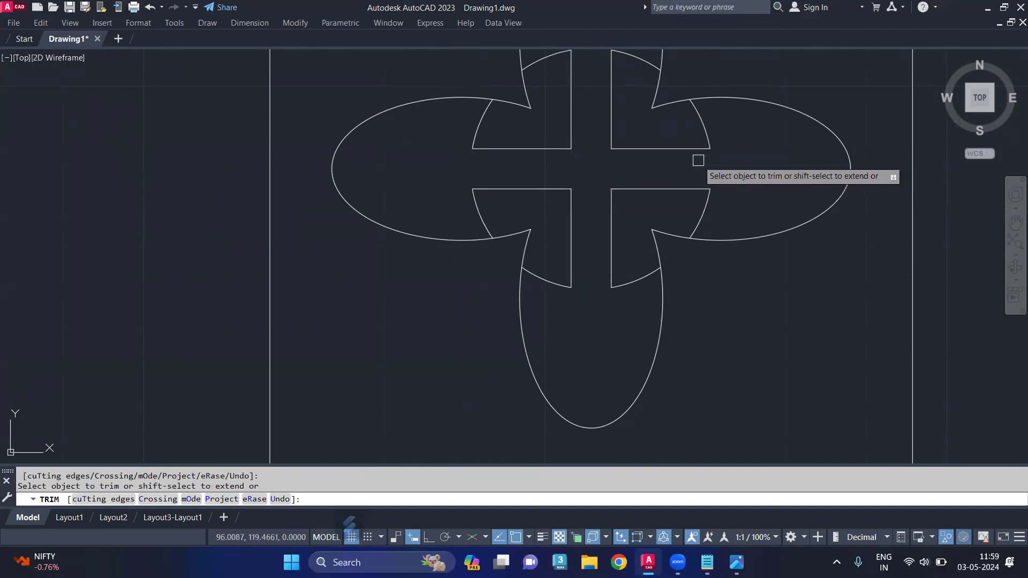
{"action": "scroll", "coordinate": [598, 293], "scroll_direction": "down", "scroll_amount": 1}
{"action": "middle_click_drag", "start_coordinate": [701, 109], "coordinate": [665, 133]}
{"action": "key", "text": "Return"}
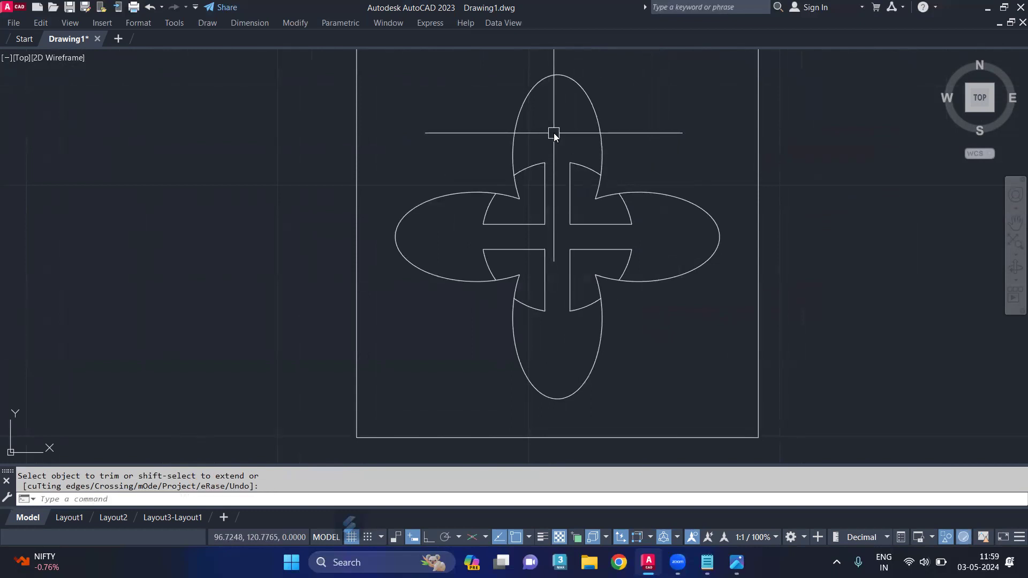
{"action": "type", "text": "-Bo"}
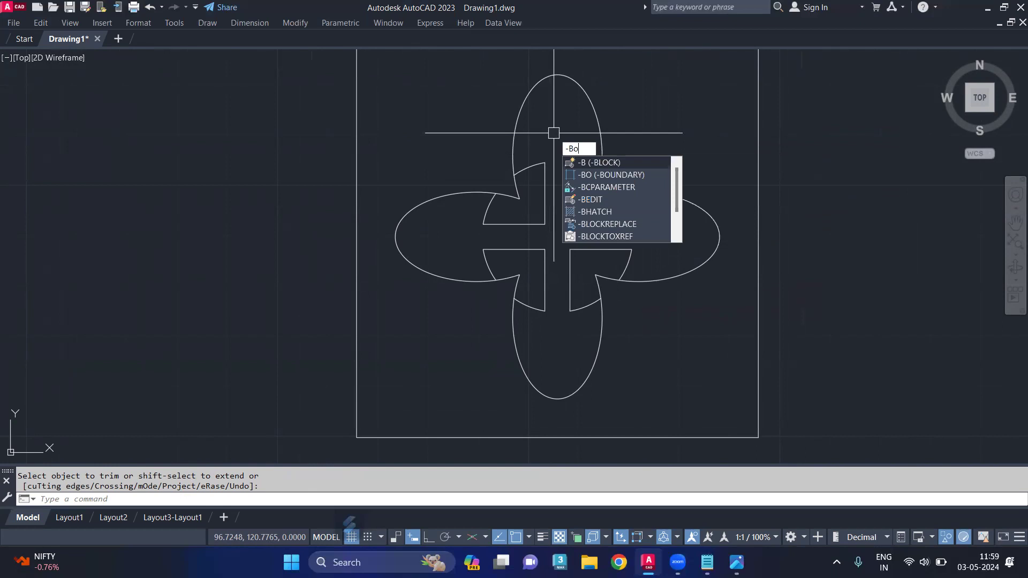
{"action": "key", "text": "Return"}
{"action": "left_click", "coordinate": [559, 134]}
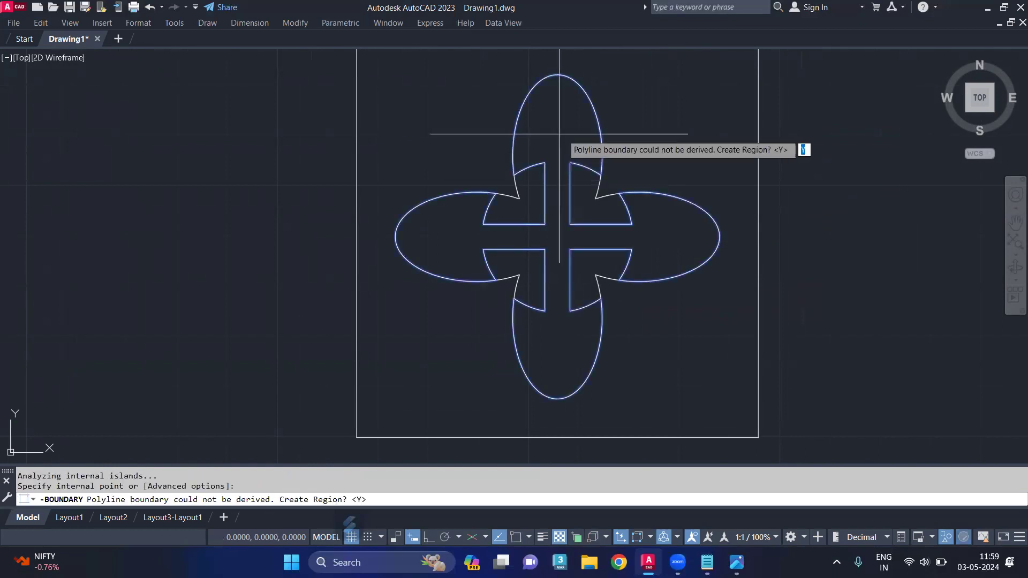
{"action": "key", "text": "Escape"}
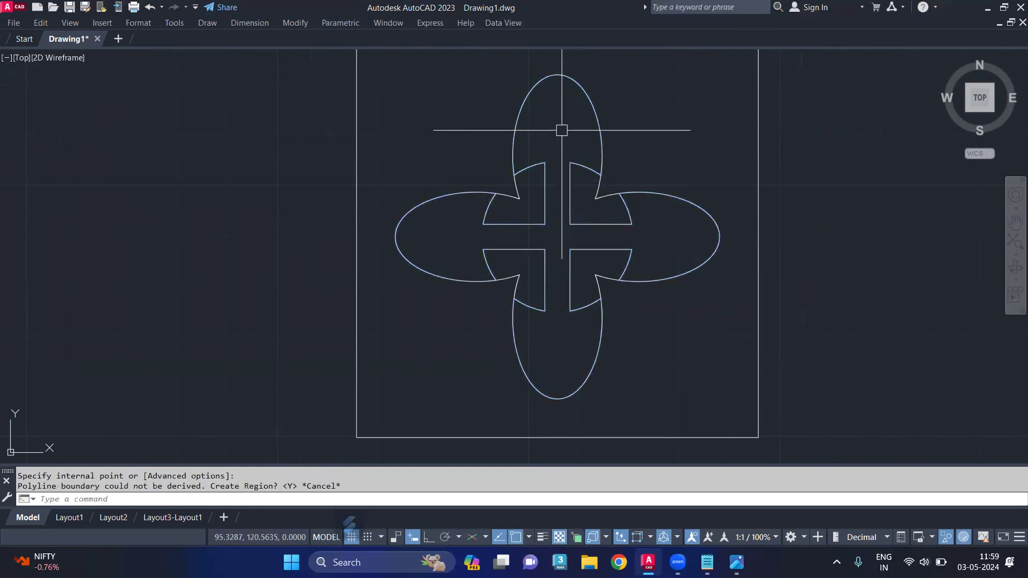
{"action": "left_click", "coordinate": [594, 115]}
{"action": "key", "text": "Escape"}
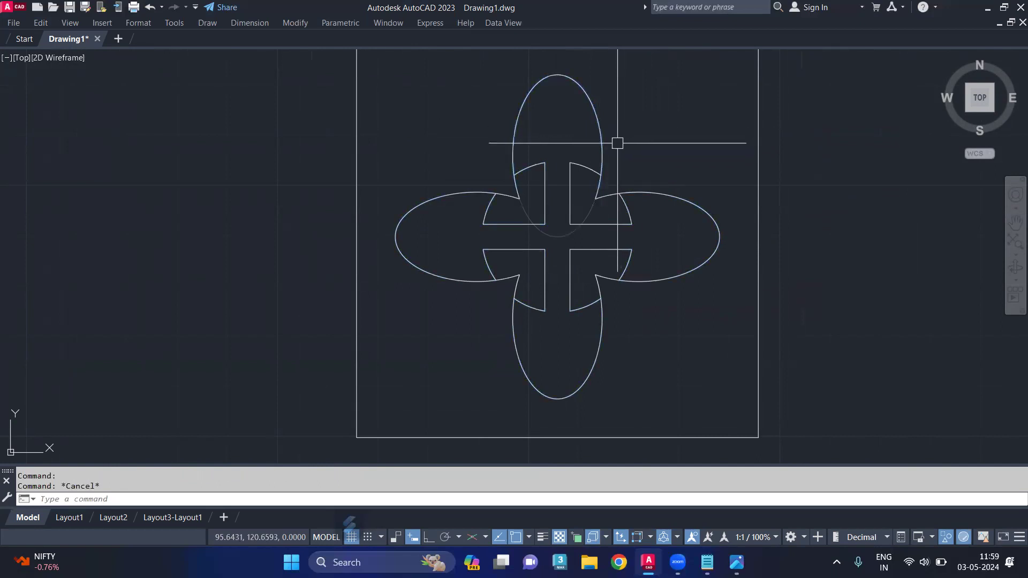
{"action": "left_click", "coordinate": [571, 162]}
{"action": "key", "text": "Escape"}
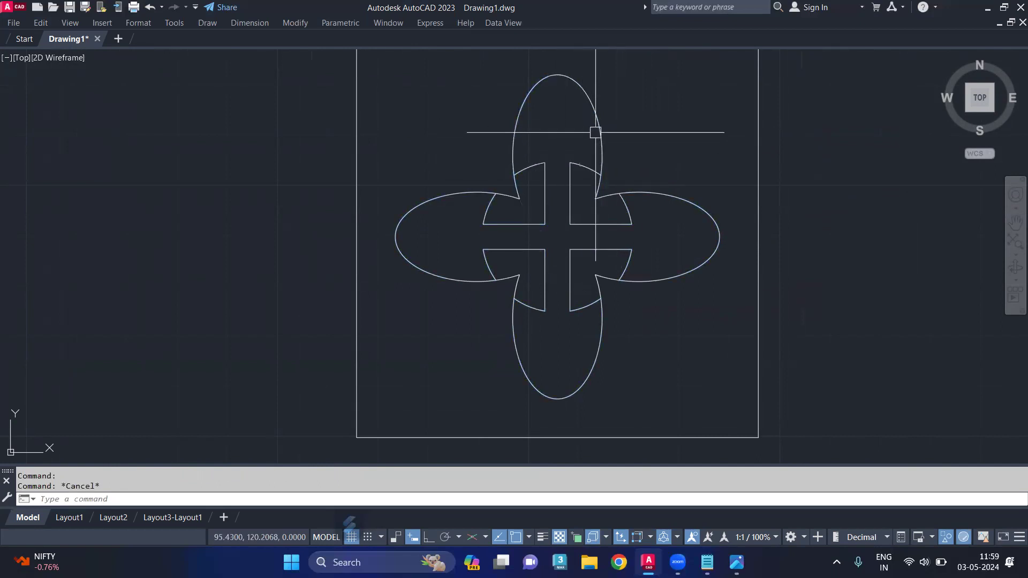
Step: Create a region from the enclosed area inside the petals and cross channel using -BOUNDARY, and hide that region
{"action": "type", "text": "-bo"}
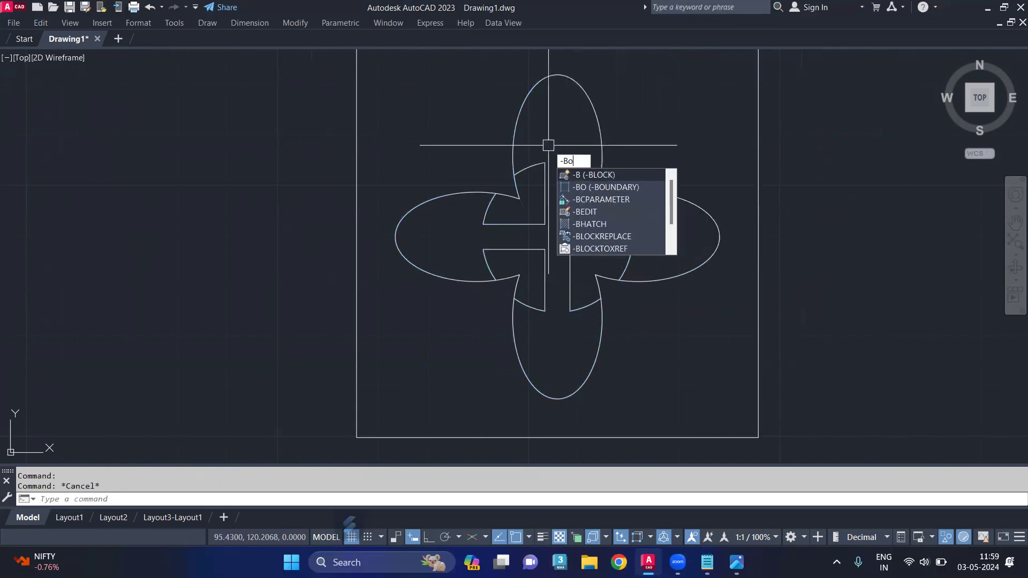
{"action": "key", "text": "Return"}
{"action": "key", "text": "Return"}
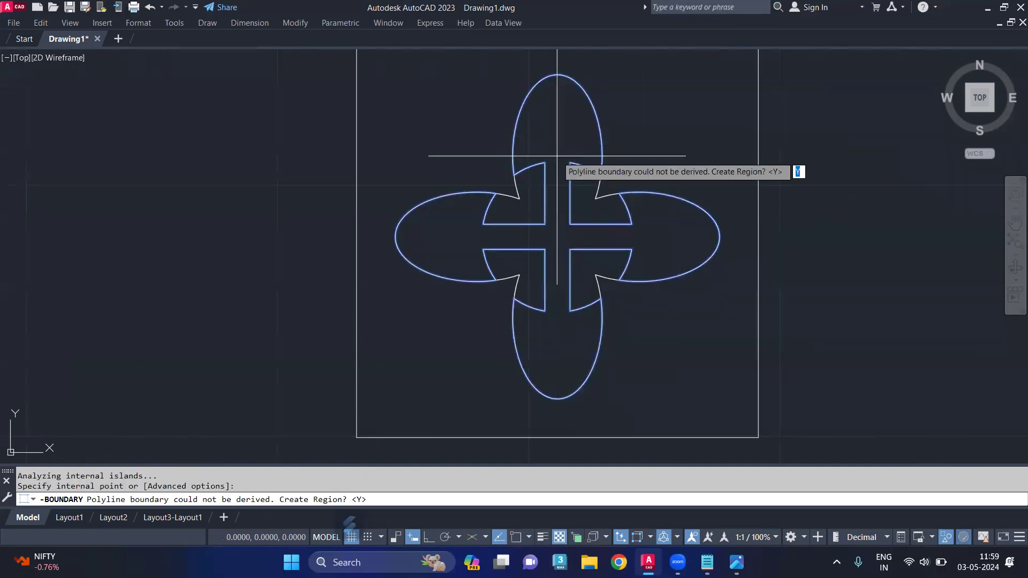
{"action": "key", "text": "Return"}
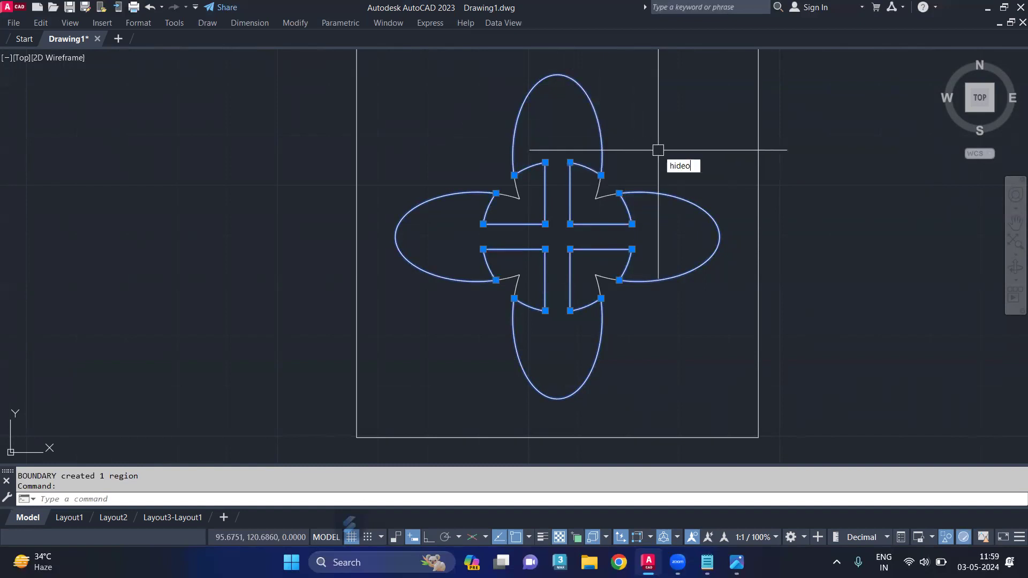
{"action": "key", "text": "ctrl+h"}
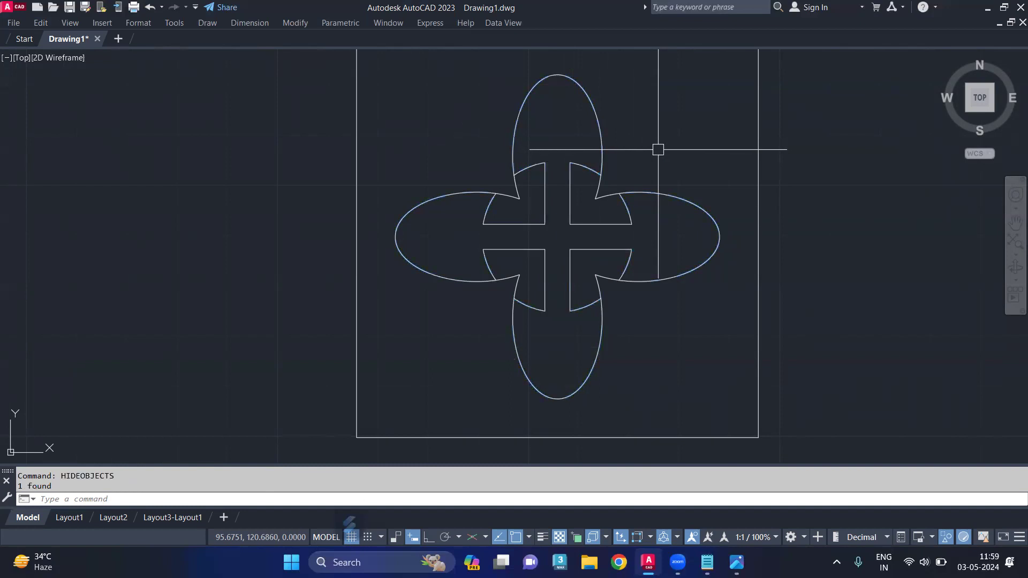
Step: Delete the motif's original ellipses, arcs and lines, and unhide all hidden objects
{"action": "left_click", "coordinate": [699, 127]}
{"action": "left_click", "coordinate": [441, 328]}
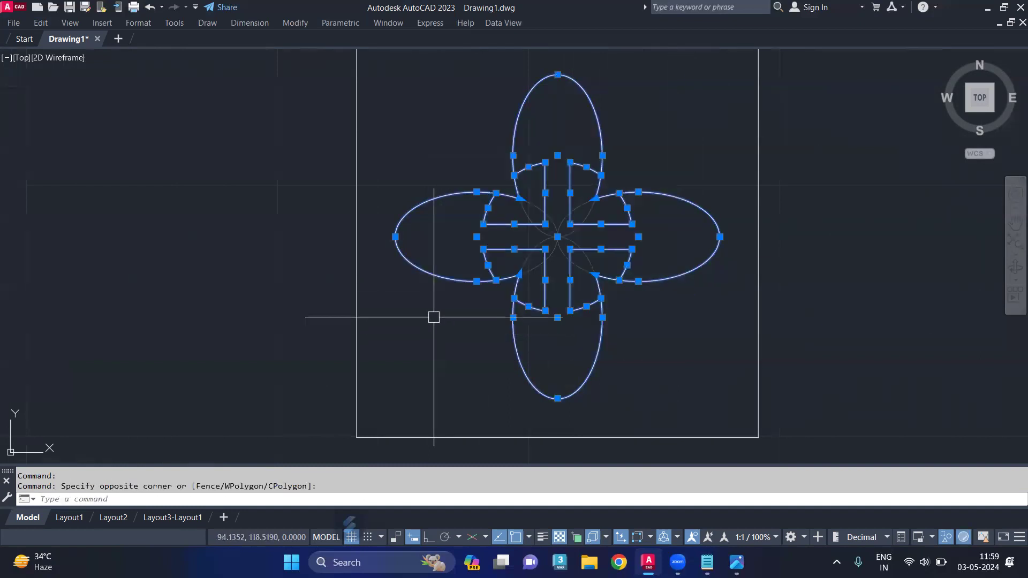
{"action": "key", "text": "Delete"}
{"action": "type", "text": "unhide"}
{"action": "key", "text": "Return"}
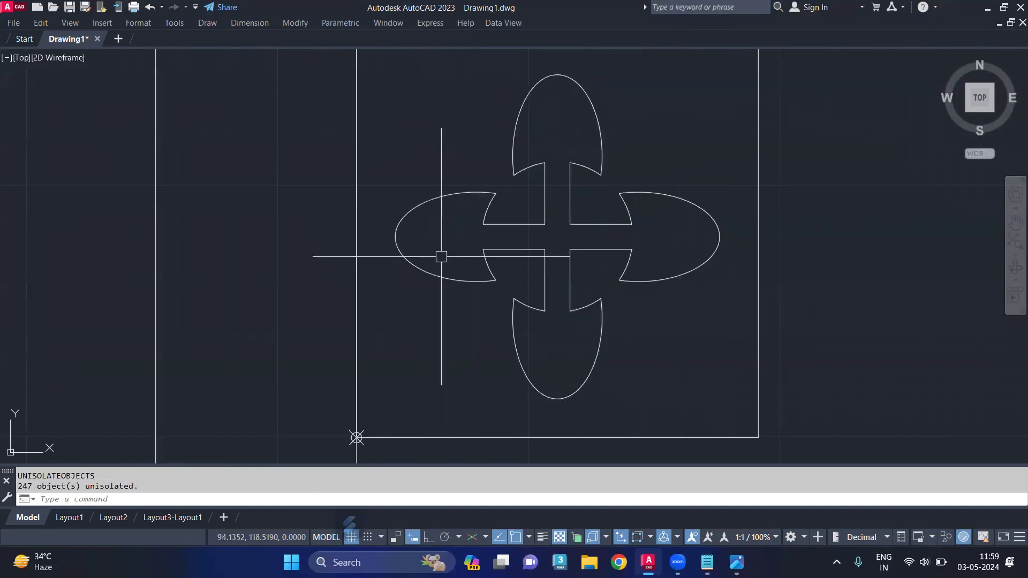
Step: Delete the square cell outline around the motif region
{"action": "scroll", "coordinate": [452, 167], "scroll_direction": "down", "scroll_amount": 4}
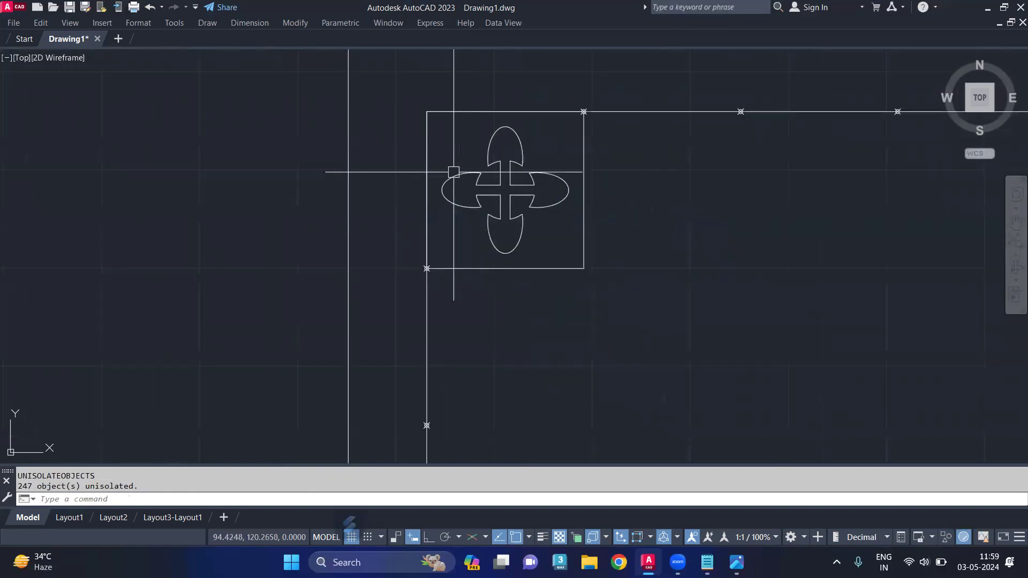
{"action": "left_click", "coordinate": [557, 207]}
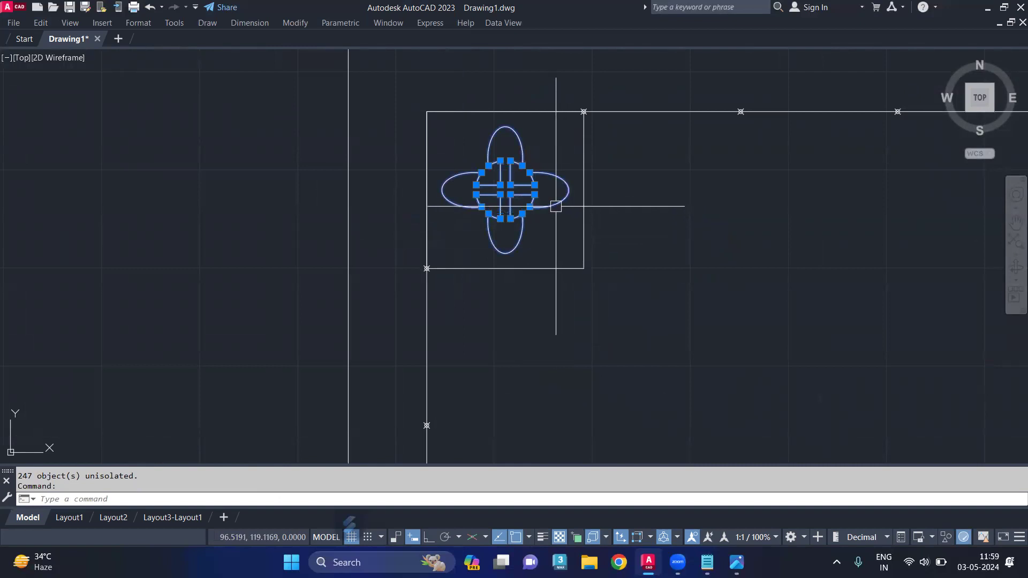
{"action": "key", "text": "Escape"}
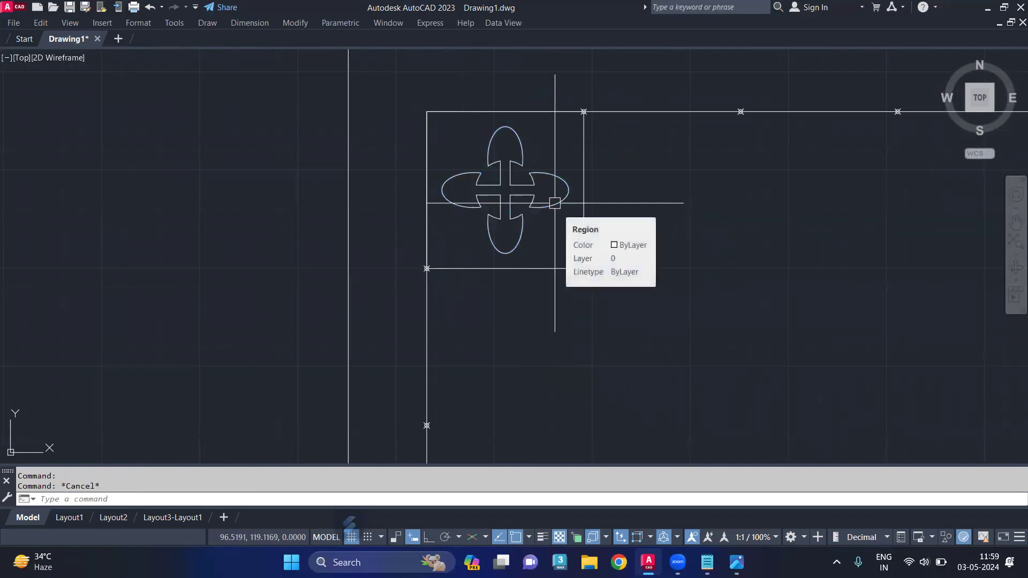
{"action": "left_click", "coordinate": [584, 197]}
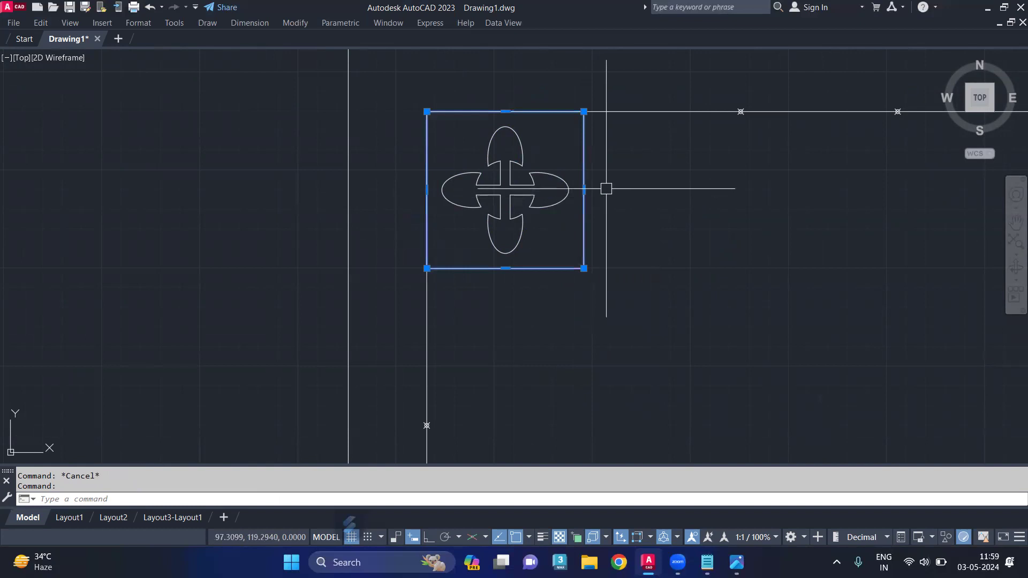
{"action": "key", "text": "Delete"}
Step: Create a rectangular array of the motif region with 11 rows and 5 columns, spacing rows -4 and columns 4 apart
{"action": "scroll", "coordinate": [606, 188], "scroll_direction": "down", "scroll_amount": 2}
{"action": "left_click", "coordinate": [591, 184]}
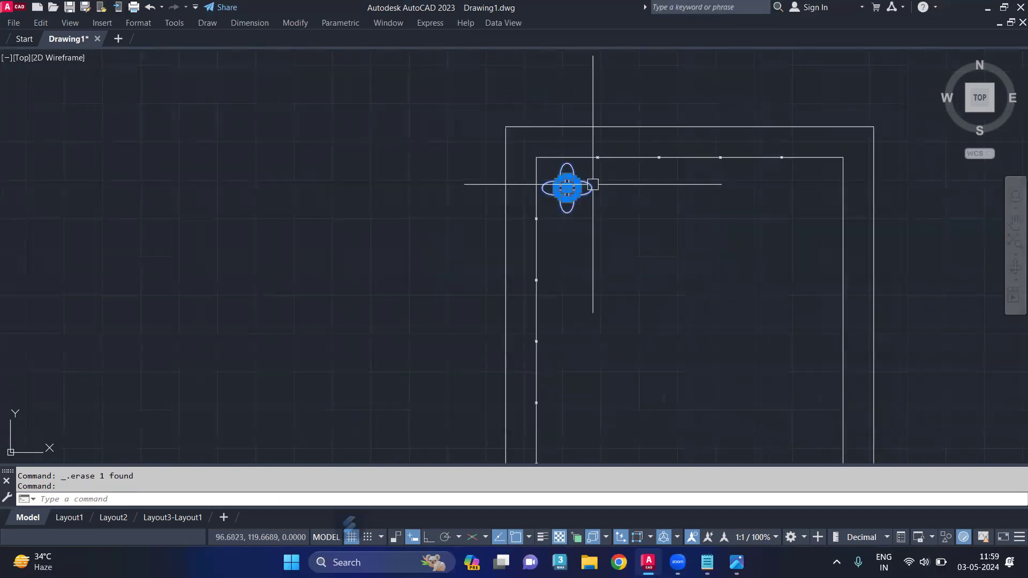
{"action": "type", "text": "-ar"}
{"action": "left_click", "coordinate": [682, 215]}
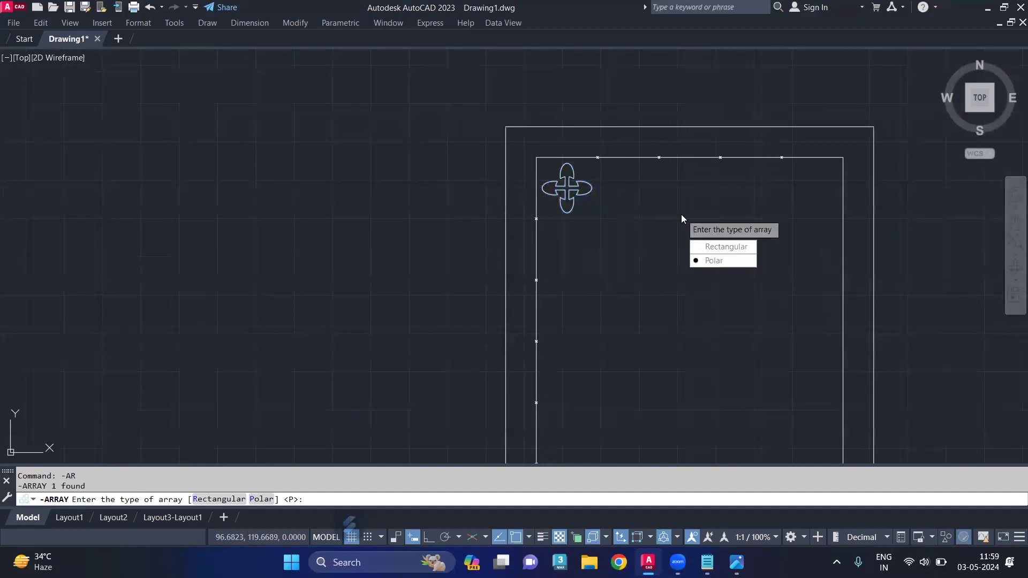
{"action": "left_click", "coordinate": [720, 247]}
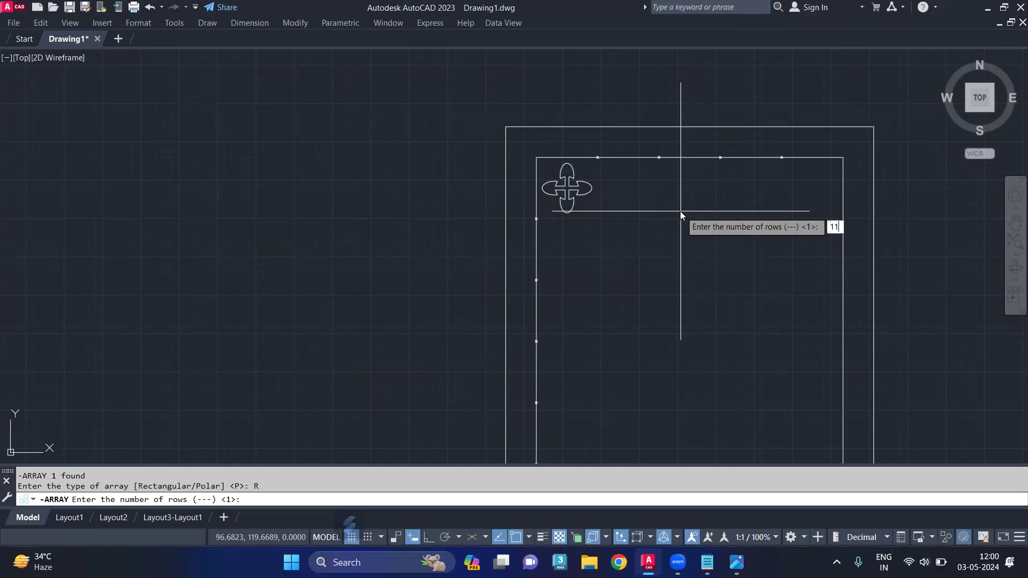
{"action": "type", "text": "11"}
{"action": "key", "text": "Return"}
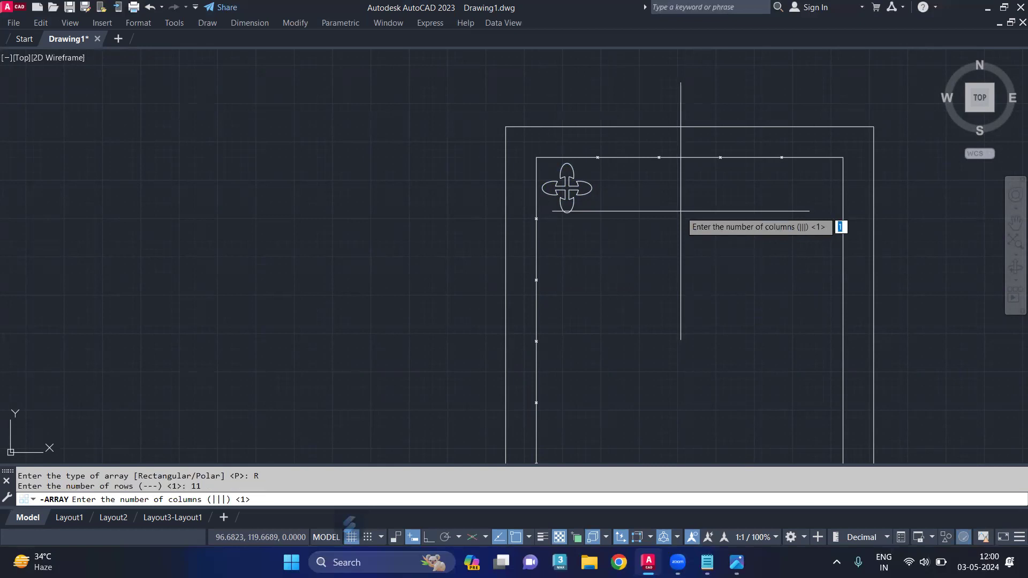
{"action": "type", "text": "5"}
{"action": "key", "text": "Return"}
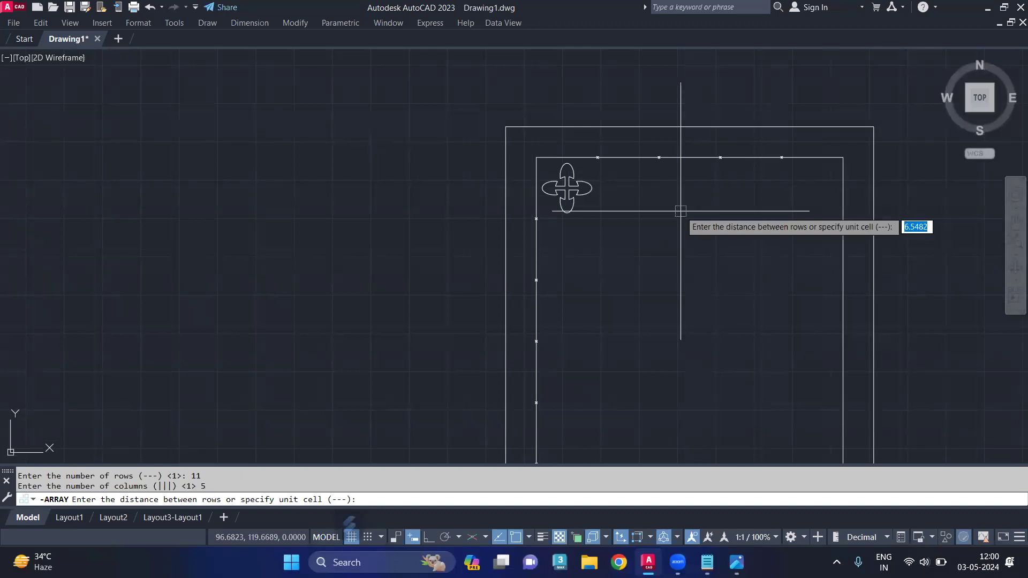
{"action": "key", "text": "Return"}
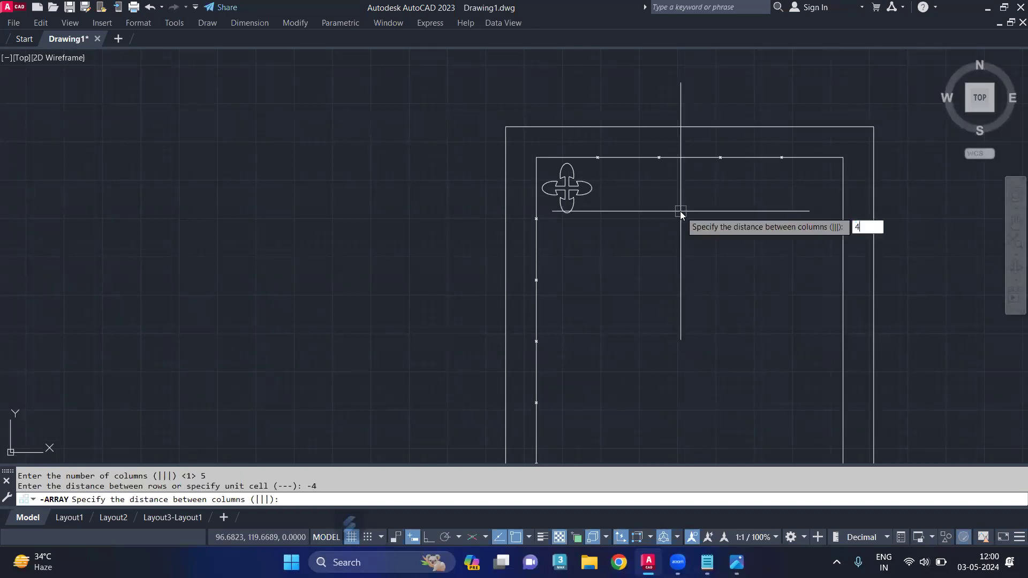
{"action": "key", "text": "Return"}
{"action": "scroll", "coordinate": [626, 150], "scroll_direction": "down", "scroll_amount": 3}
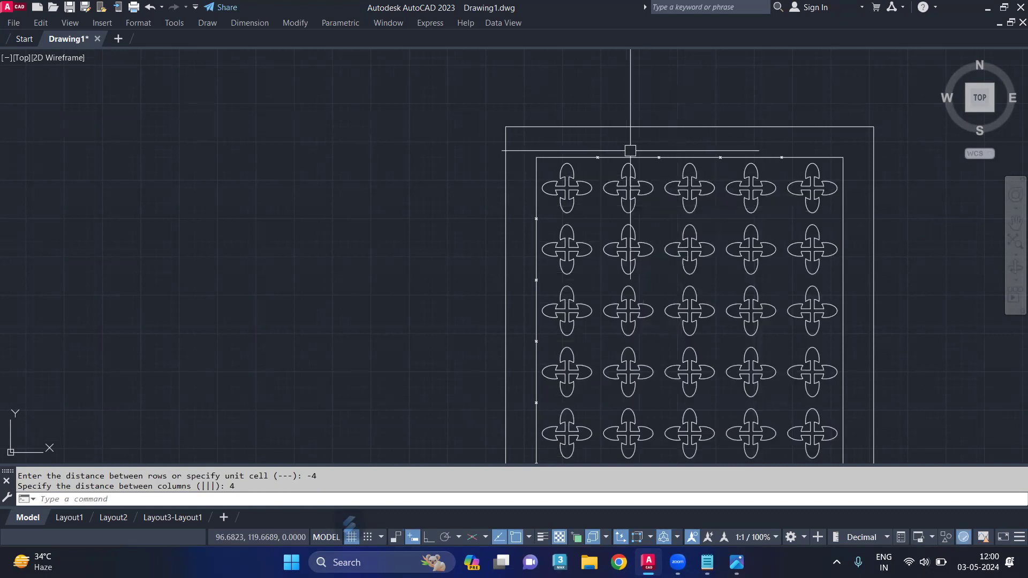
Step: Delete the inner frame's top and right edges together with the division points along the top edge
{"action": "middle_click_drag", "start_coordinate": [659, 260], "coordinate": [621, 201]}
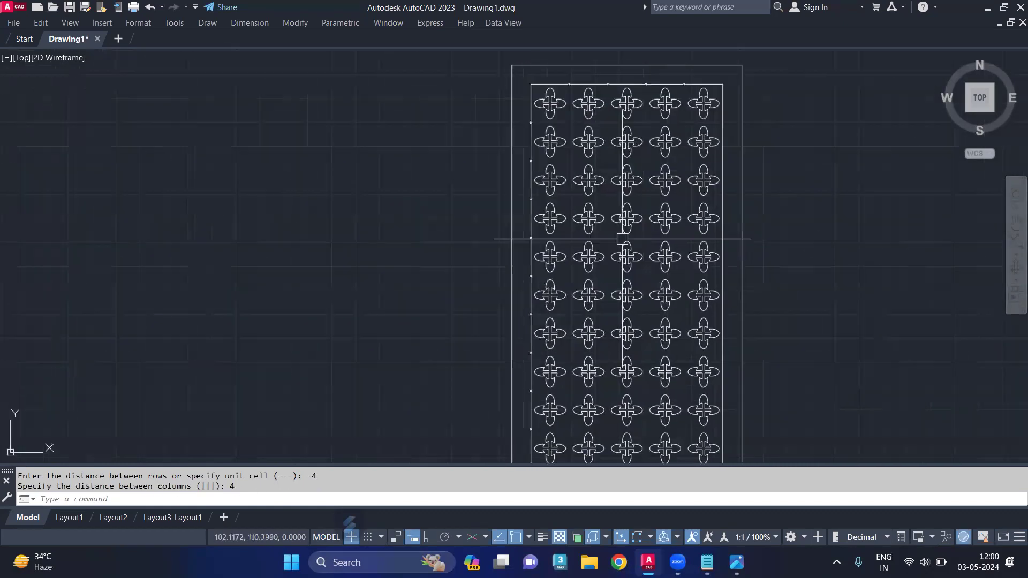
{"action": "middle_click_drag", "start_coordinate": [663, 287], "coordinate": [659, 255]}
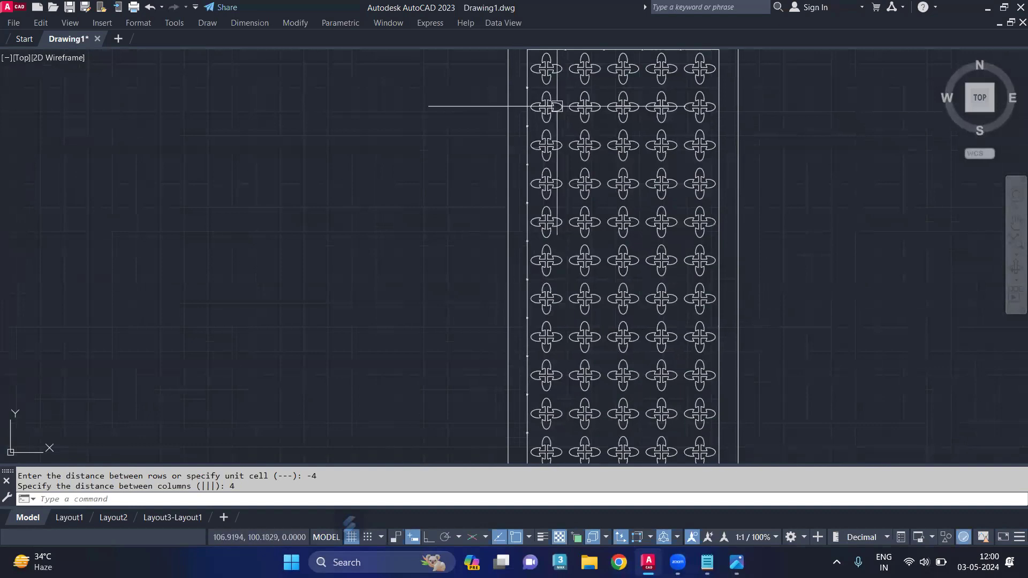
{"action": "scroll", "coordinate": [611, 177], "scroll_direction": "up", "scroll_amount": 5}
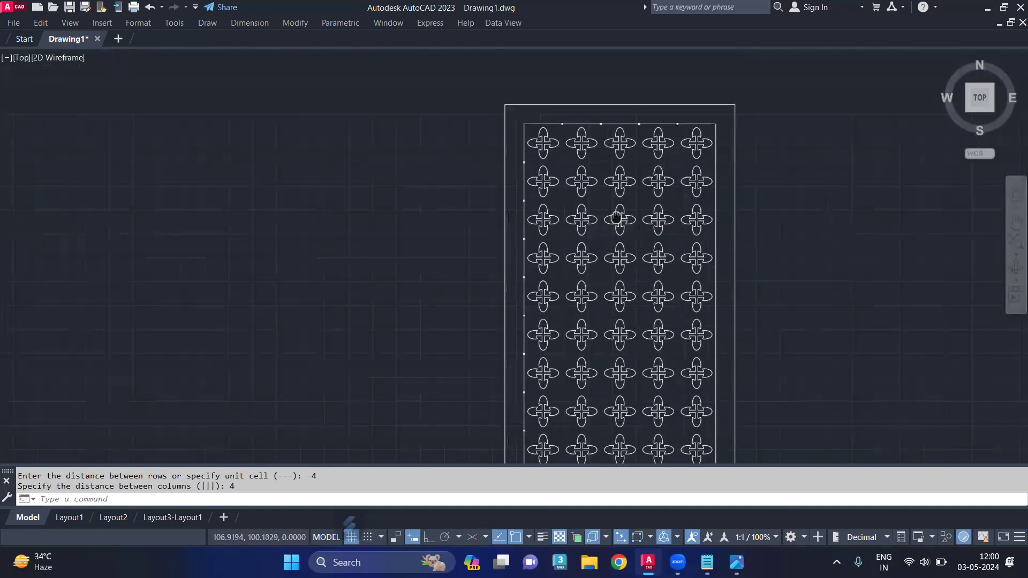
{"action": "left_click", "coordinate": [922, 123]}
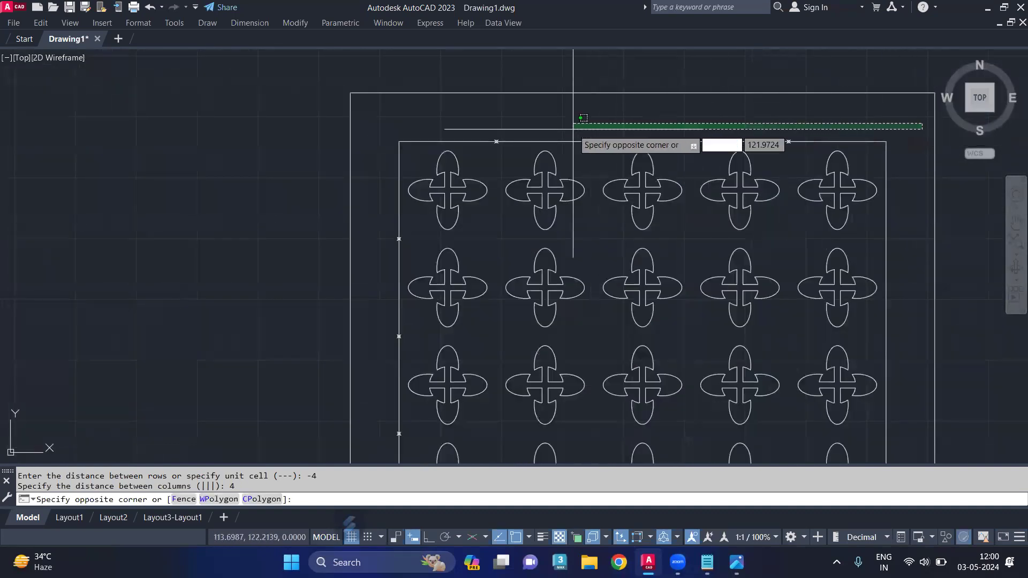
{"action": "left_click", "coordinate": [485, 137]}
{"action": "key", "text": "Delete"}
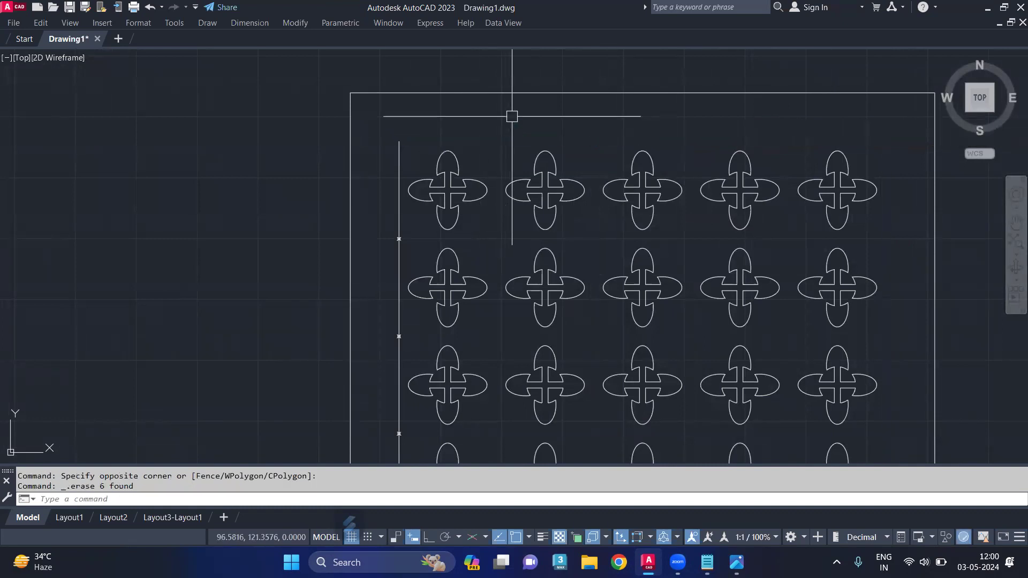
Step: Delete the inner frame's left edge and the column of division points remaining along it
{"action": "scroll", "coordinate": [449, 193], "scroll_direction": "down", "scroll_amount": 4}
{"action": "scroll", "coordinate": [441, 138], "scroll_direction": "up", "scroll_amount": 4}
{"action": "left_click", "coordinate": [446, 131]}
{"action": "left_click", "coordinate": [422, 161]}
{"action": "key", "text": "Delete"}
{"action": "scroll", "coordinate": [425, 165], "scroll_direction": "down", "scroll_amount": 4}
{"action": "scroll", "coordinate": [426, 213], "scroll_direction": "up", "scroll_amount": 3}
{"action": "scroll", "coordinate": [431, 160], "scroll_direction": "down", "scroll_amount": 3}
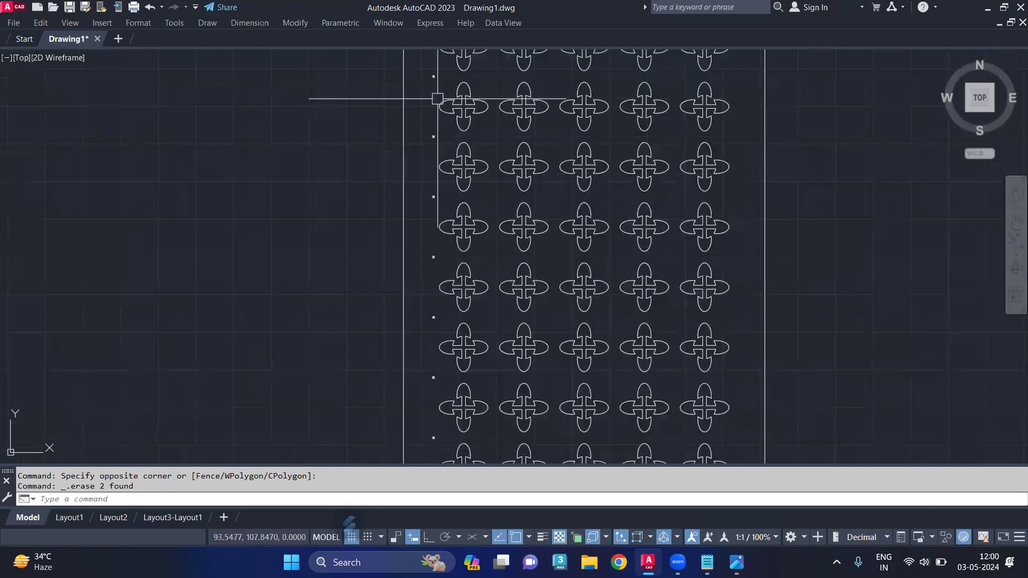
{"action": "left_click", "coordinate": [424, 83]}
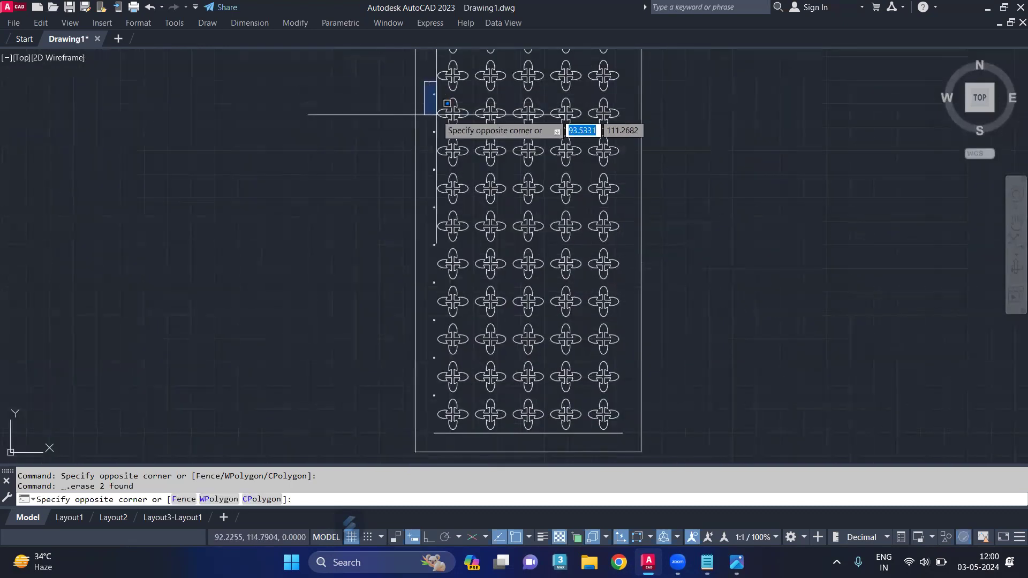
{"action": "left_click", "coordinate": [441, 406]}
{"action": "key", "text": "Delete"}
Step: Delete the inner frame's bottom edge below the last row of motifs
{"action": "scroll", "coordinate": [436, 288], "scroll_direction": "down", "scroll_amount": 2}
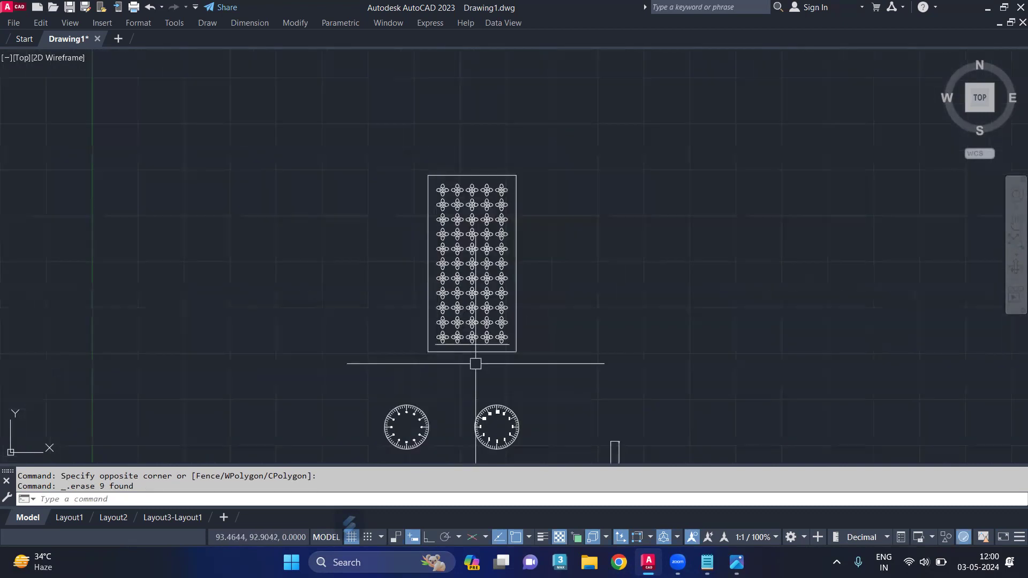
{"action": "scroll", "coordinate": [472, 351], "scroll_direction": "up", "scroll_amount": 2}
{"action": "left_click", "coordinate": [456, 336]}
{"action": "key", "text": "Delete"}
Step: Try to join the outer rectangle and all the motif regions with JOIN
{"action": "scroll", "coordinate": [476, 280], "scroll_direction": "down", "scroll_amount": 3}
{"action": "left_click", "coordinate": [516, 148]}
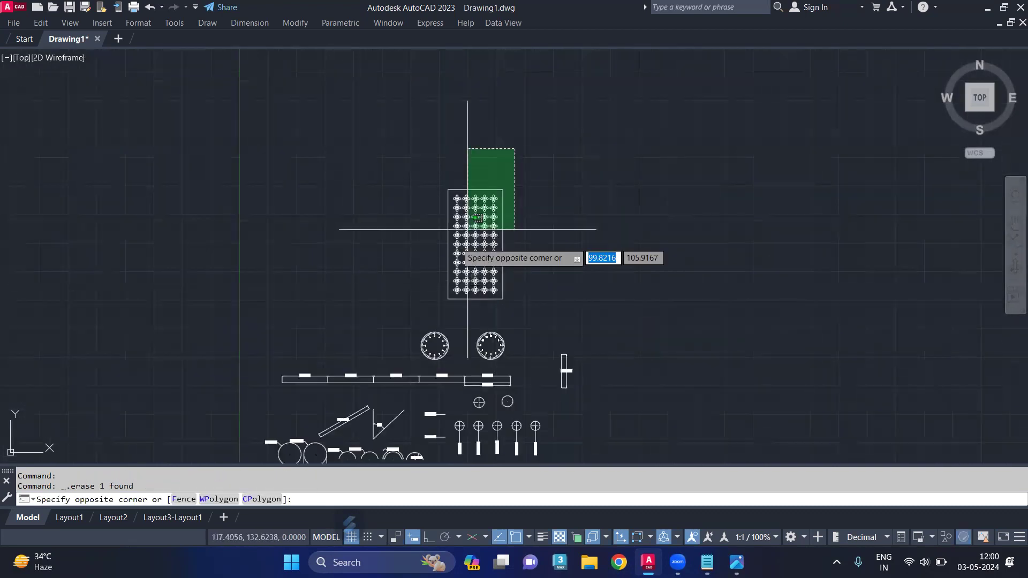
{"action": "left_click", "coordinate": [421, 310]}
{"action": "type", "text": "j"}
{"action": "key", "text": "Return"}
Step: Convert the outer 24 by 48 rectangle into a region
{"action": "scroll", "coordinate": [474, 235], "scroll_direction": "up", "scroll_amount": 6}
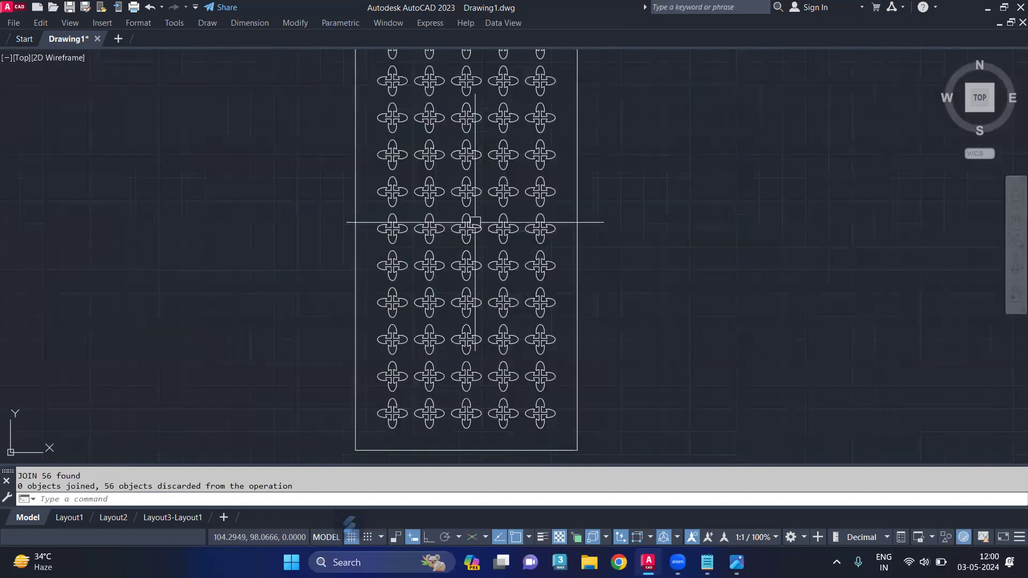
{"action": "type", "text": "r"}
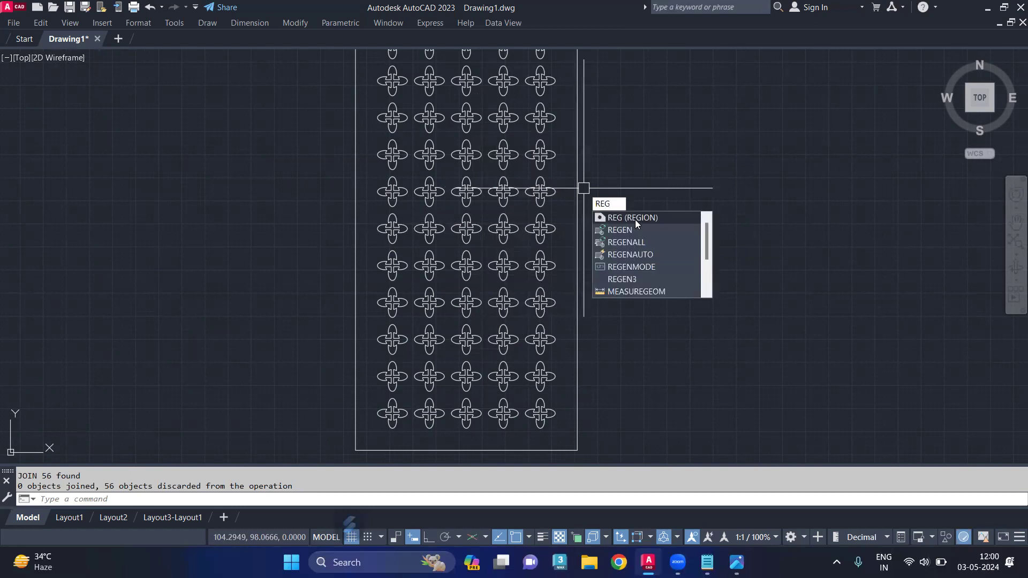
{"action": "type", "text": "eg"}
{"action": "left_click", "coordinate": [635, 219]}
{"action": "left_click", "coordinate": [577, 184]}
{"action": "key", "text": "Return"}
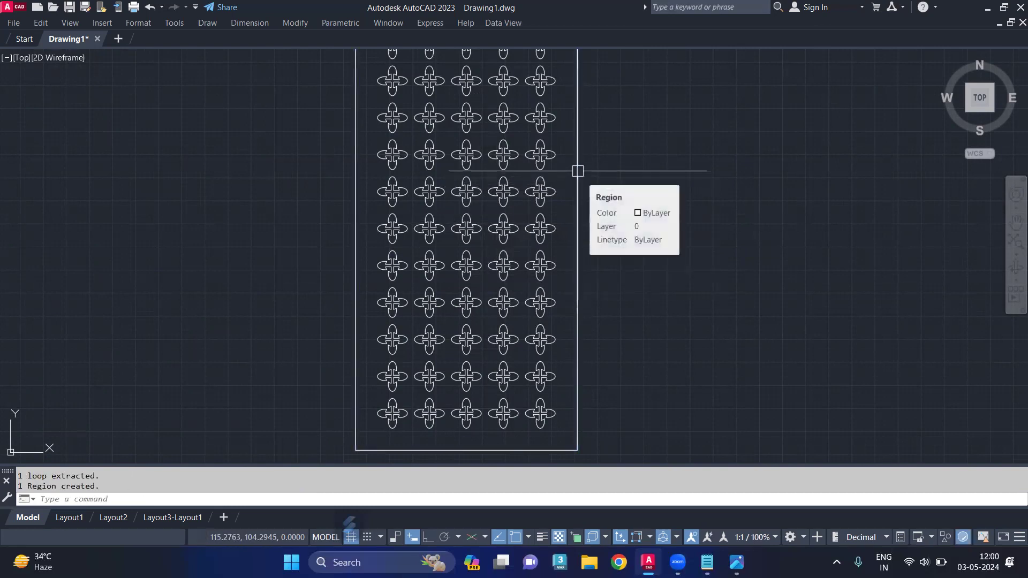
Step: Shade the view with SHADE and turn the grid display off
{"action": "type", "text": "sha"}
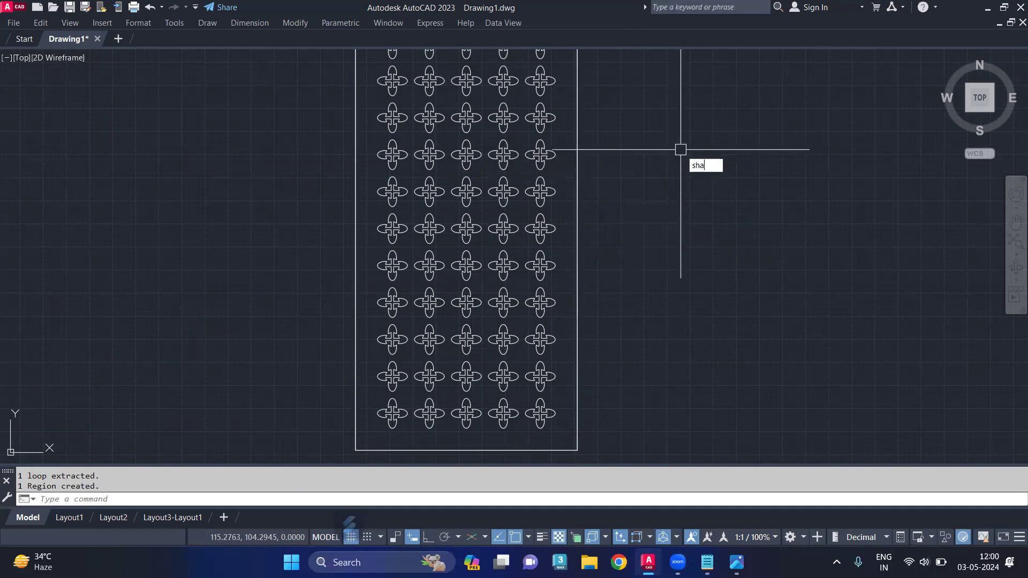
{"action": "type", "text": "de"}
{"action": "key", "text": "Return"}
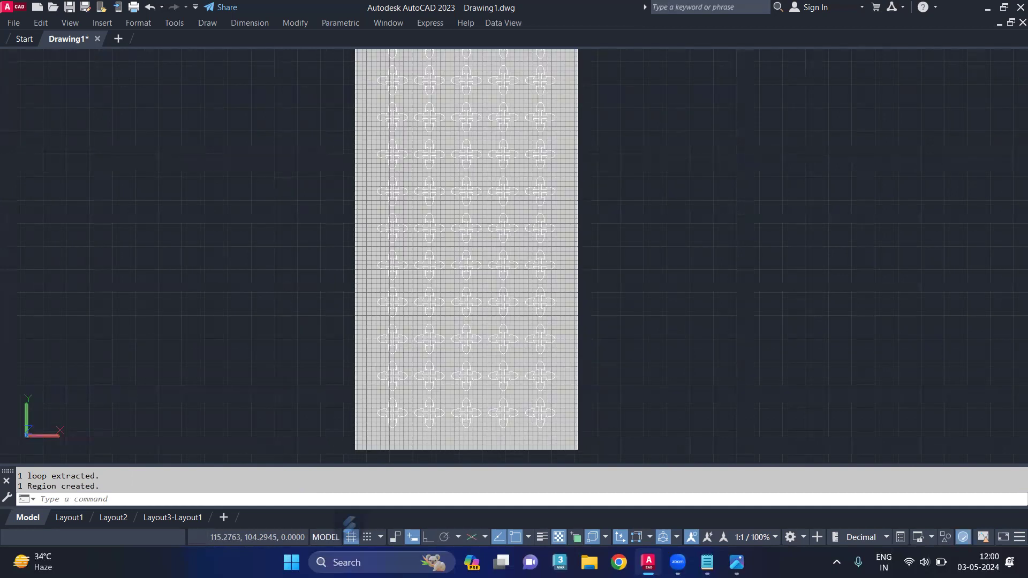
{"action": "scroll", "coordinate": [630, 168], "scroll_direction": "down", "scroll_amount": 2}
{"action": "middle_click_drag", "start_coordinate": [626, 177], "coordinate": [626, 236]}
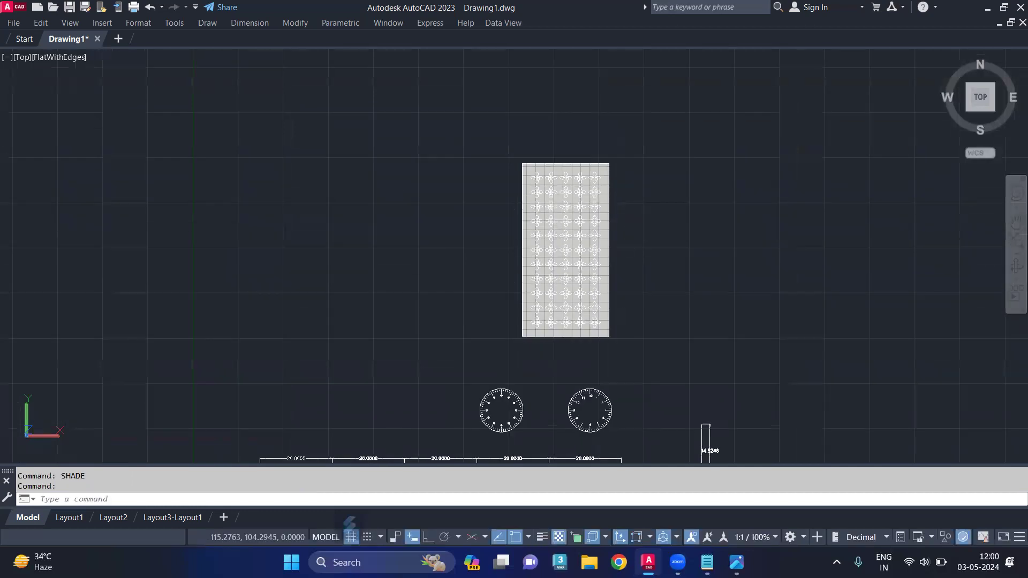
{"action": "scroll", "coordinate": [624, 252], "scroll_direction": "up", "scroll_amount": 2}
{"action": "key", "text": "F7"}
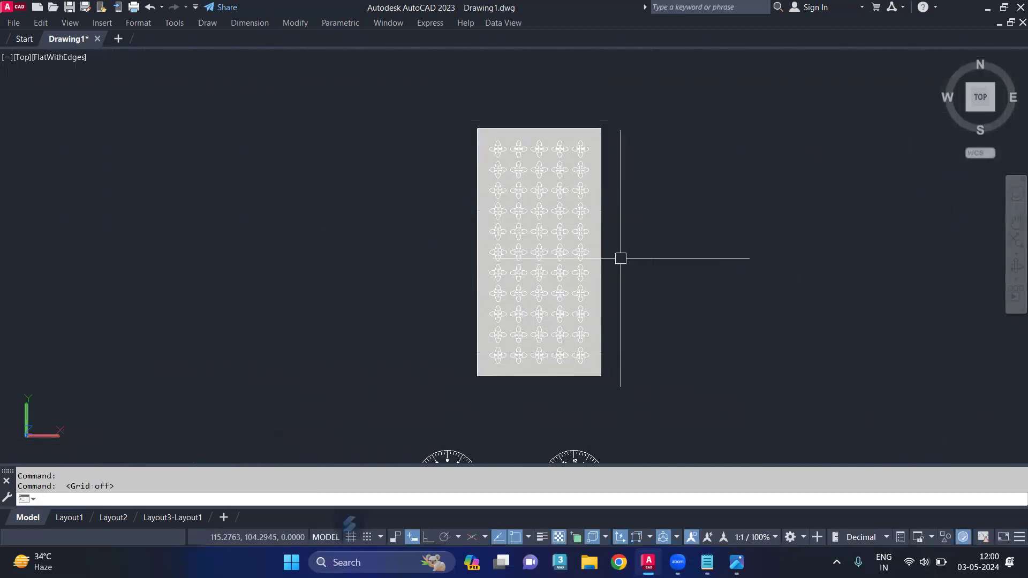
Step: Subtract all the arrayed motif regions from the panel region, keeping the panel itself out of the objects to subtract
{"action": "type", "text": "SUBTRACT"}
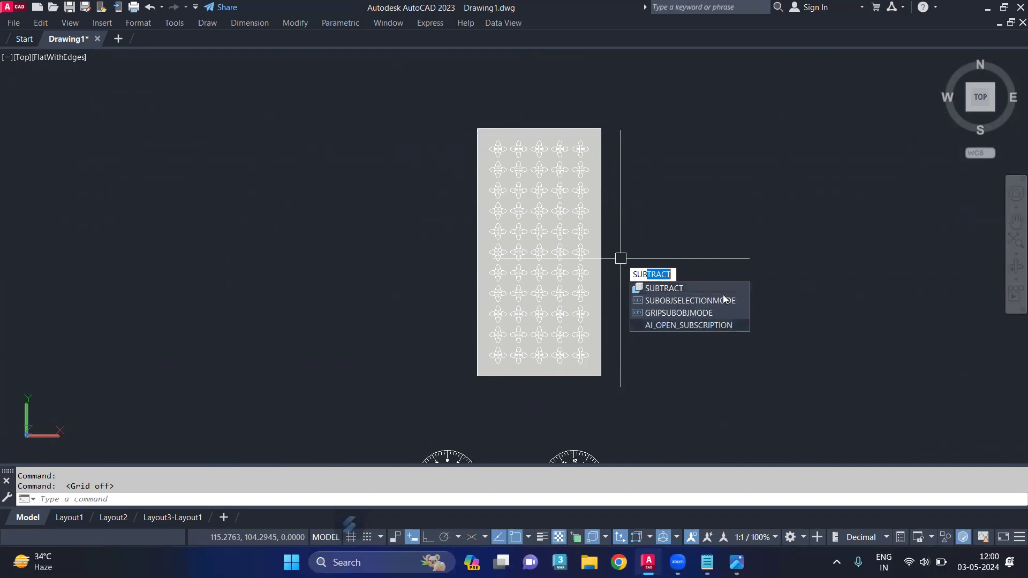
{"action": "left_click", "coordinate": [693, 288]}
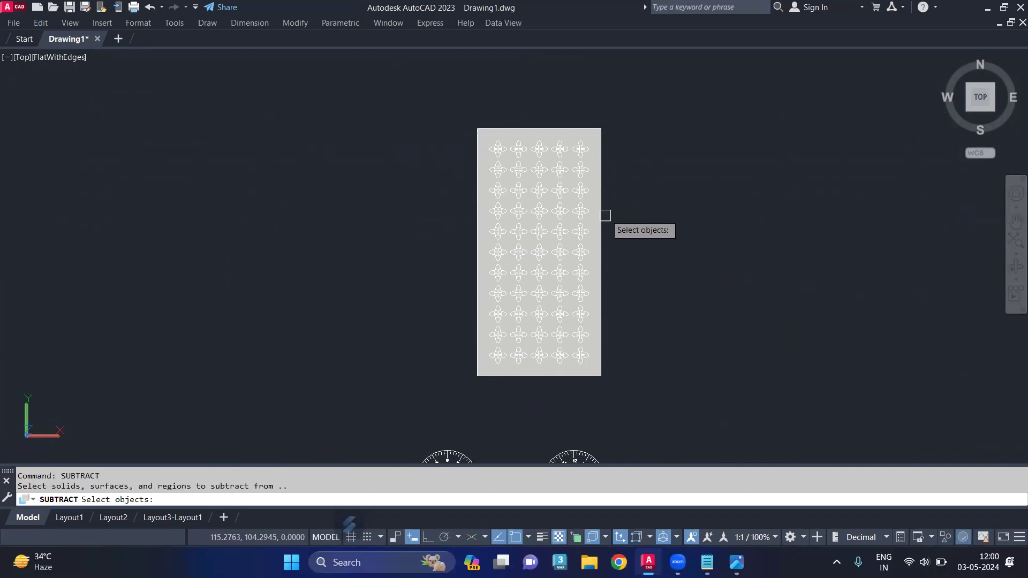
{"action": "scroll", "coordinate": [599, 170], "scroll_direction": "up", "scroll_amount": 3}
{"action": "left_click", "coordinate": [591, 139]}
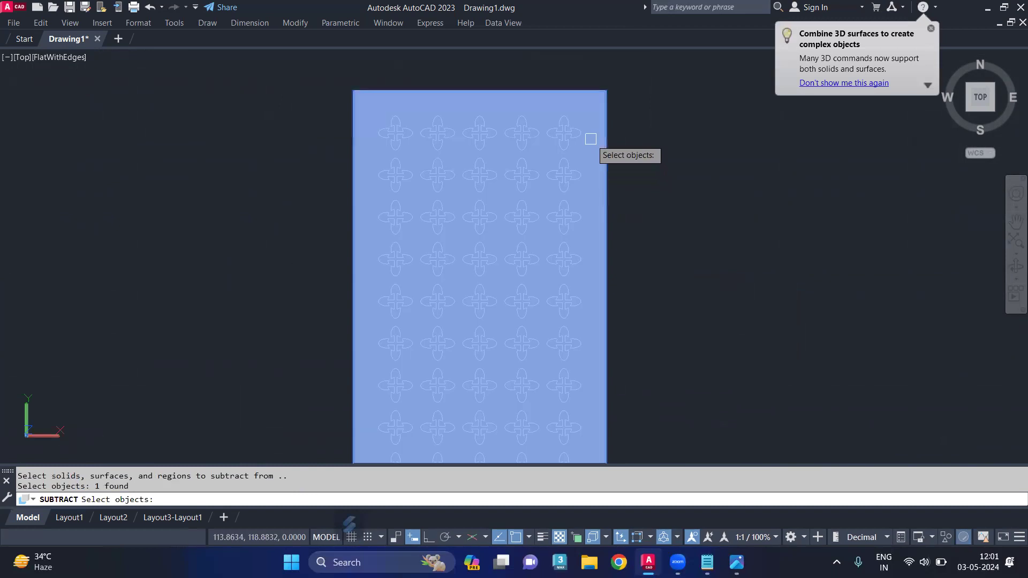
{"action": "key", "text": "Return"}
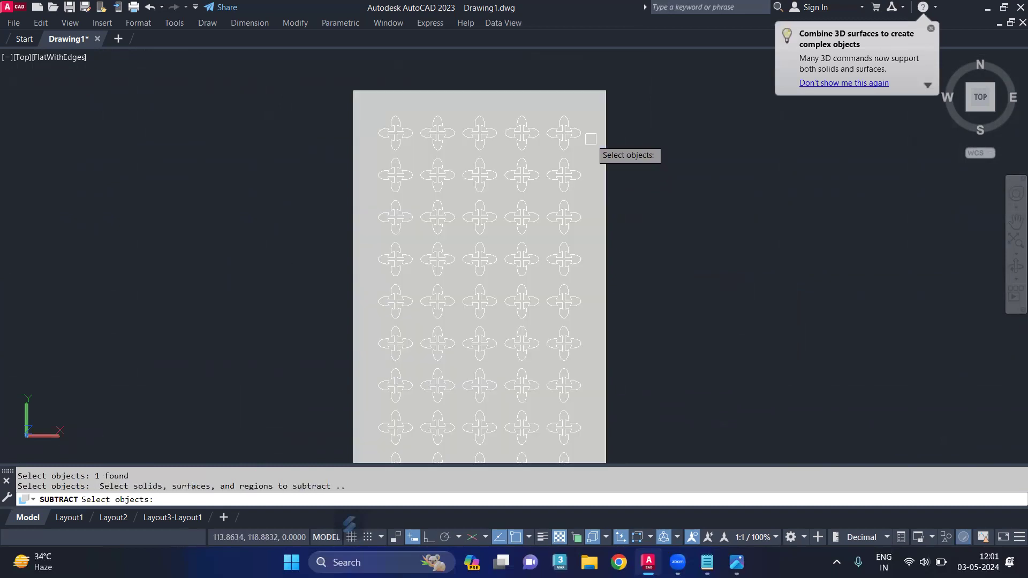
{"action": "scroll", "coordinate": [591, 139], "scroll_direction": "down", "scroll_amount": 4}
{"action": "left_click", "coordinate": [634, 91]}
{"action": "left_click", "coordinate": [456, 323]}
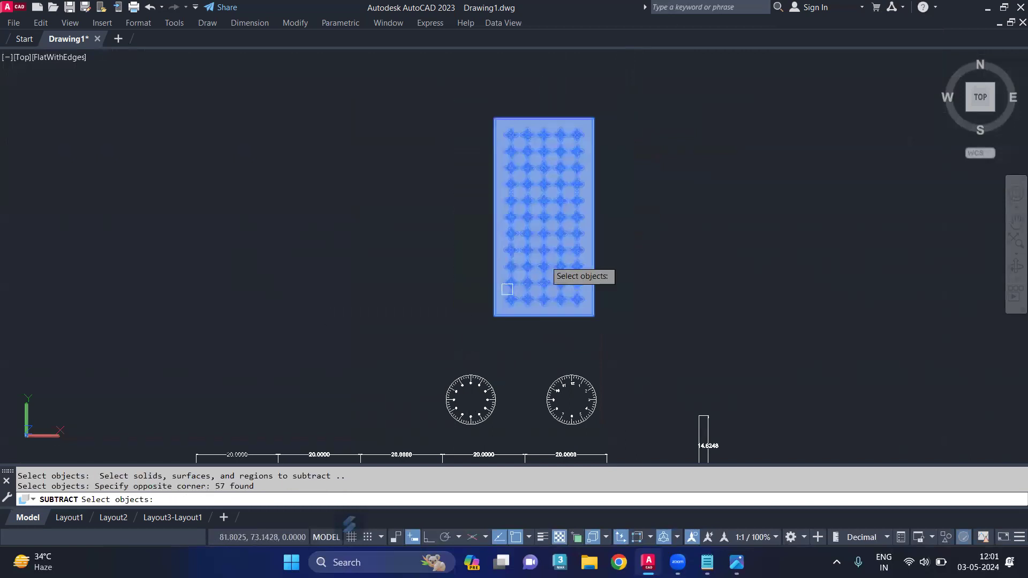
{"action": "scroll", "coordinate": [603, 126], "scroll_direction": "up", "scroll_amount": 3}
{"action": "scroll", "coordinate": [601, 121], "scroll_direction": "up", "scroll_amount": 2}
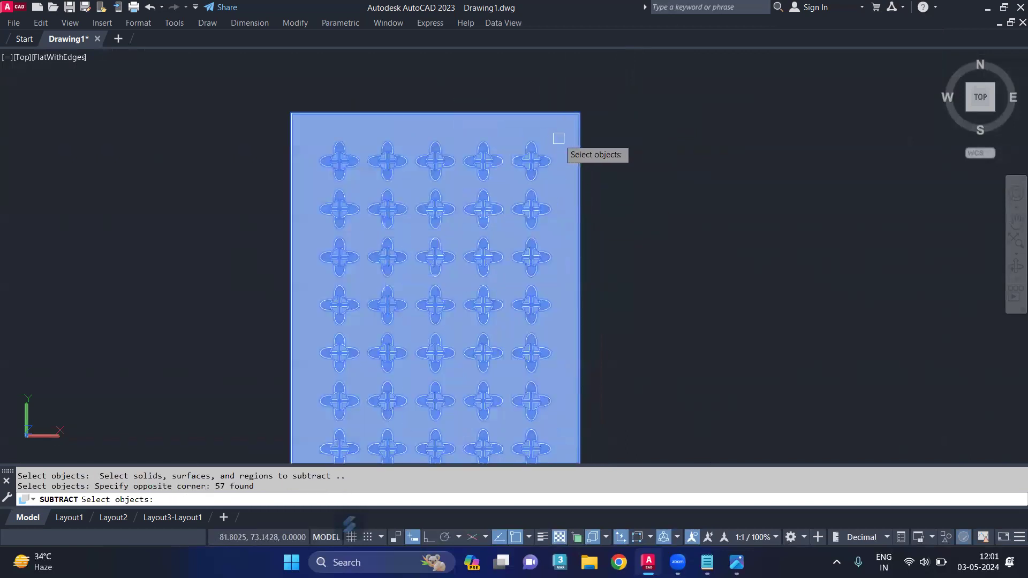
{"action": "left_click", "coordinate": [559, 138], "text": "shift"}
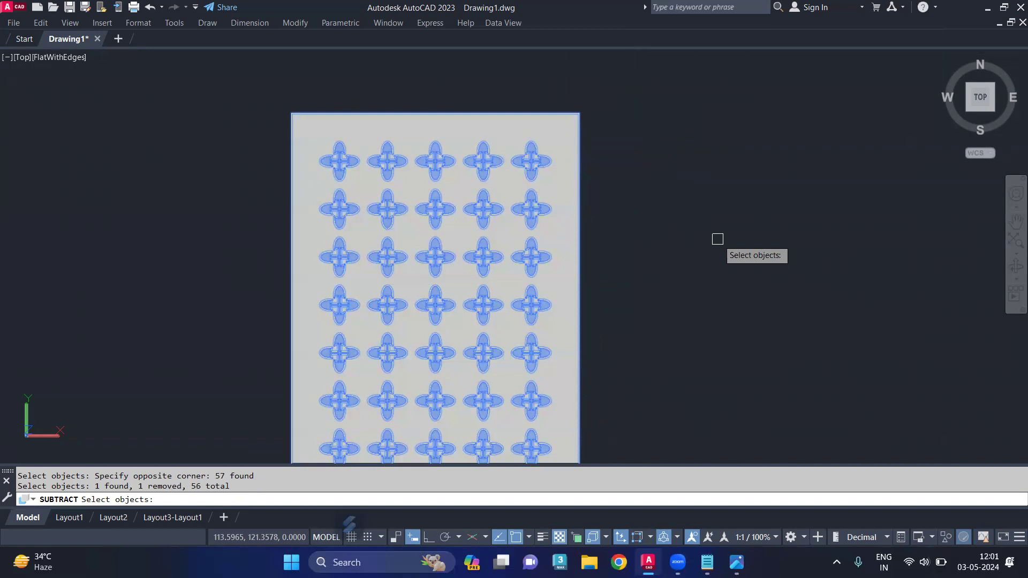
{"action": "key", "text": "Return"}
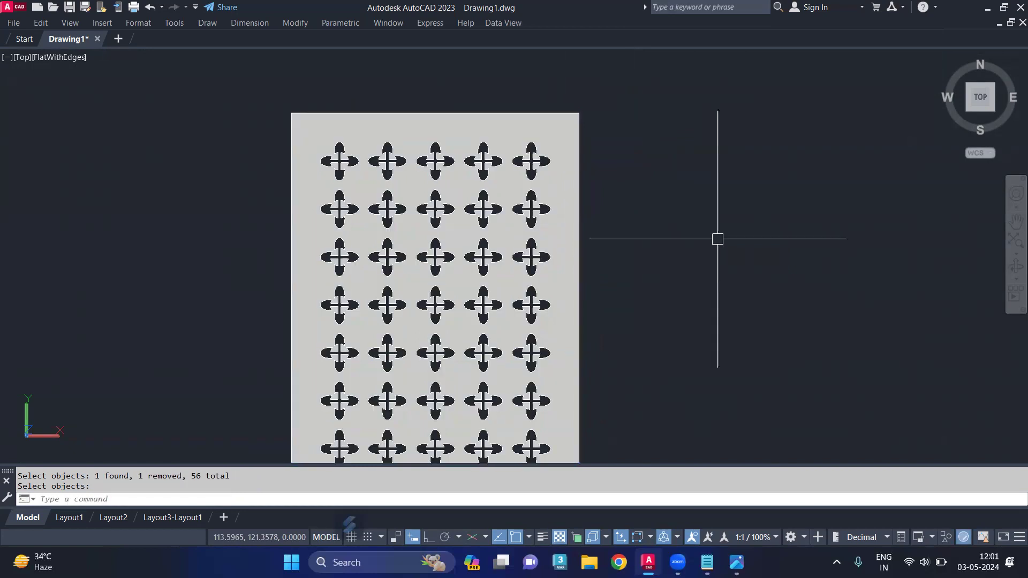
Step: Set the visual style to 2D Wireframe with the VS command
{"action": "scroll", "coordinate": [476, 215], "scroll_direction": "down", "scroll_amount": 2}
{"action": "mouse_move", "coordinate": [470, 263]}
{"action": "middle_mouse_down"}
{"action": "mouse_move", "coordinate": [470, 167]}
{"action": "mouse_move", "coordinate": [455, 221]}
{"action": "middle_mouse_up"}
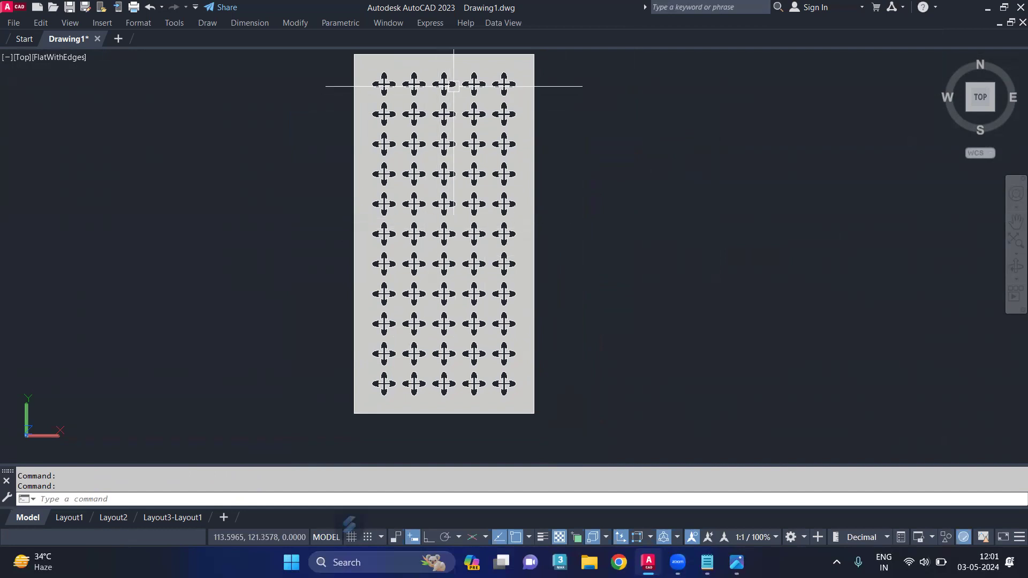
{"action": "scroll", "coordinate": [454, 81], "scroll_direction": "up", "scroll_amount": 3}
{"action": "scroll", "coordinate": [453, 66], "scroll_direction": "up", "scroll_amount": 2}
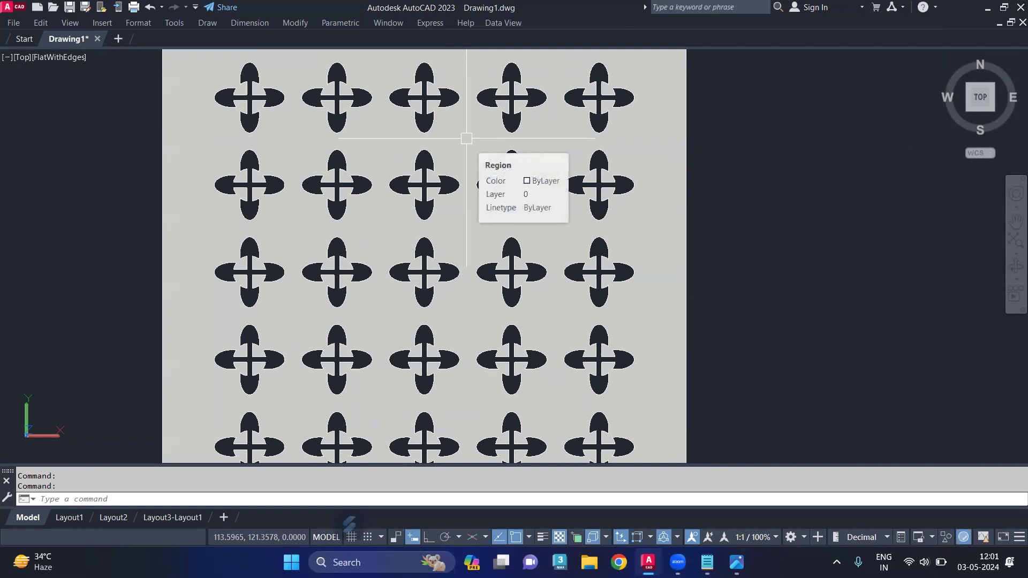
{"action": "type", "text": "vs"}
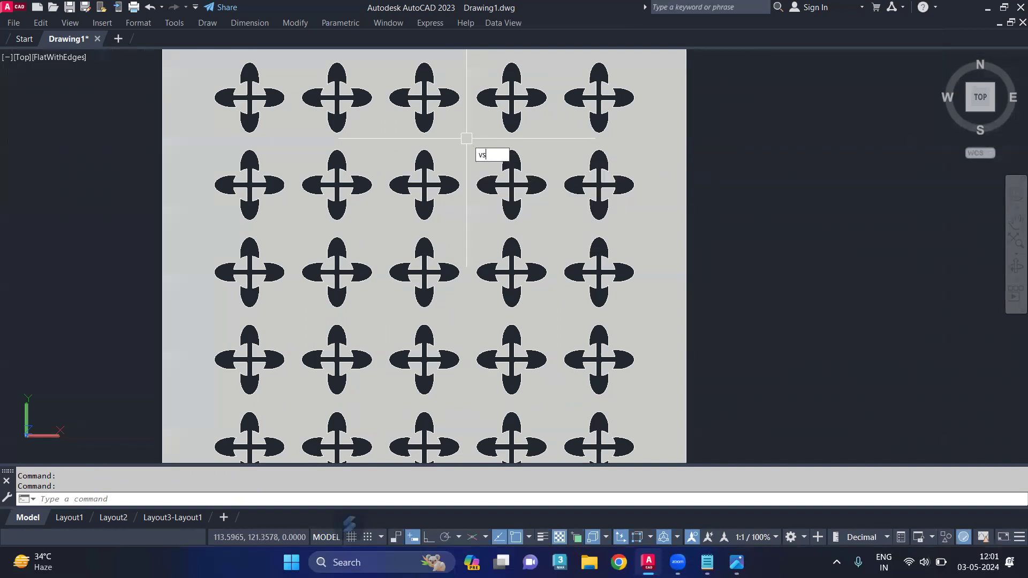
{"action": "key", "text": "Return"}
{"action": "type", "text": "2"}
{"action": "key", "text": "Return"}
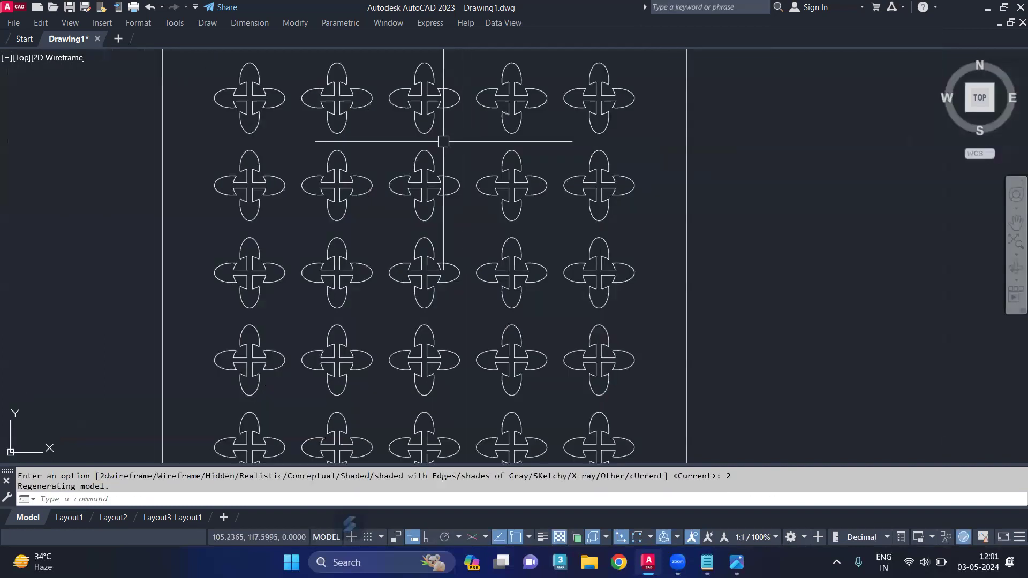
Step: Move the perforated panel region to the right, clear of the duplicate outline, and delete that leftover rectangle
{"action": "key", "text": "ctrl+a"}
{"action": "scroll", "coordinate": [375, 150], "scroll_direction": "down", "scroll_amount": 2}
{"action": "mouse_move", "coordinate": [673, 257]}
{"action": "middle_mouse_down"}
{"action": "mouse_move", "coordinate": [525, 257]}
{"action": "mouse_move", "coordinate": [500, 229]}
{"action": "middle_mouse_up"}
{"action": "scroll", "coordinate": [477, 238], "scroll_direction": "down", "scroll_amount": 2}
{"action": "type", "text": "m"}
{"action": "key", "text": "Return"}
{"action": "left_click", "coordinate": [487, 286]}
{"action": "left_click", "coordinate": [830, 275]}
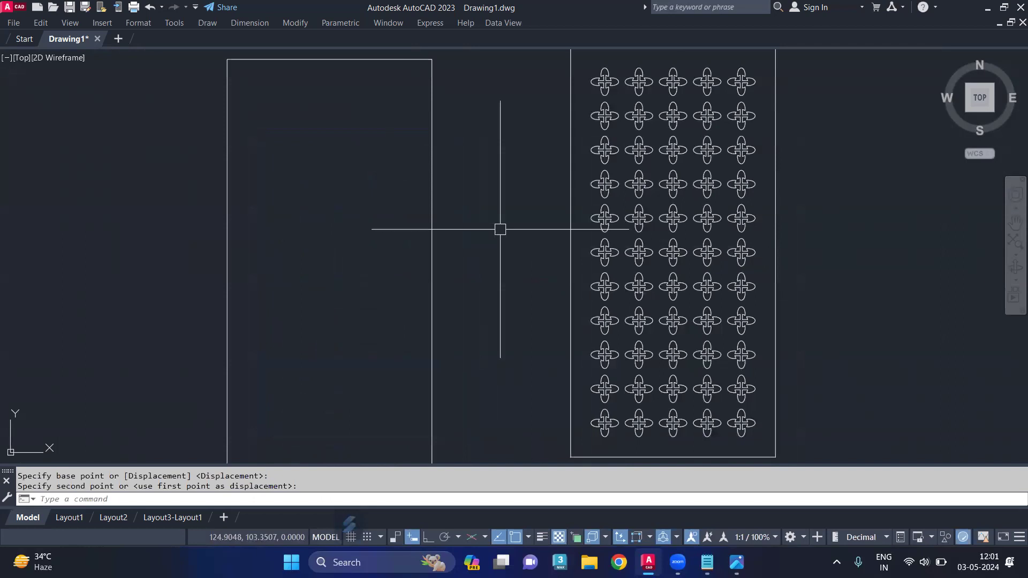
{"action": "left_click", "coordinate": [431, 255]}
{"action": "key", "text": "Delete"}
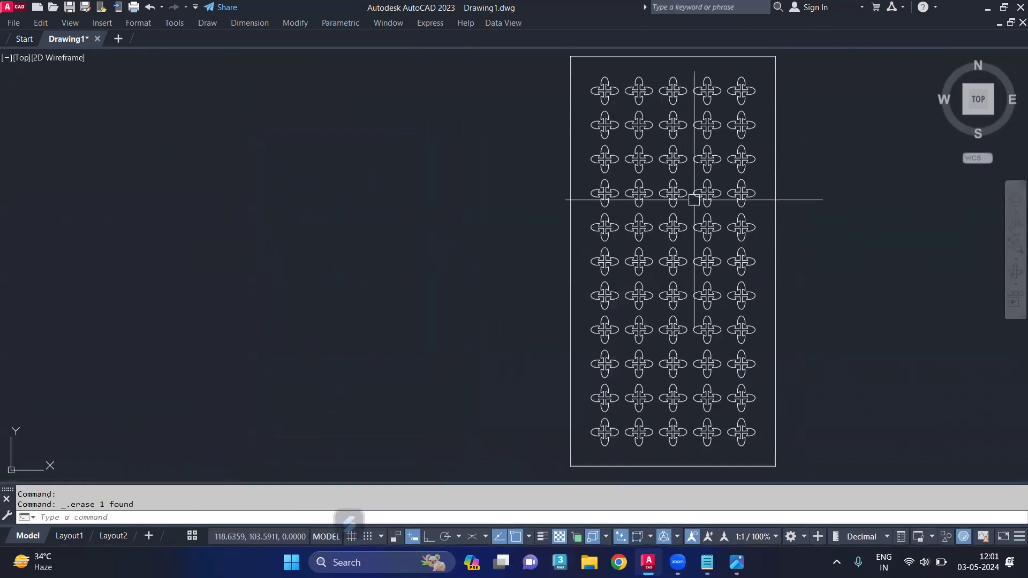
Step: Copy the perforated panel region twice toward the right, spacing the two copies clear of each other in a row
{"action": "scroll", "coordinate": [692, 184], "scroll_direction": "up", "scroll_amount": 4}
{"action": "scroll", "coordinate": [657, 180], "scroll_direction": "up", "scroll_amount": 2}
{"action": "middle_click_drag", "start_coordinate": [655, 193], "coordinate": [449, 199]}
{"action": "scroll", "coordinate": [505, 228], "scroll_direction": "down", "scroll_amount": 2}
{"action": "scroll", "coordinate": [481, 250], "scroll_direction": "down", "scroll_amount": 1}
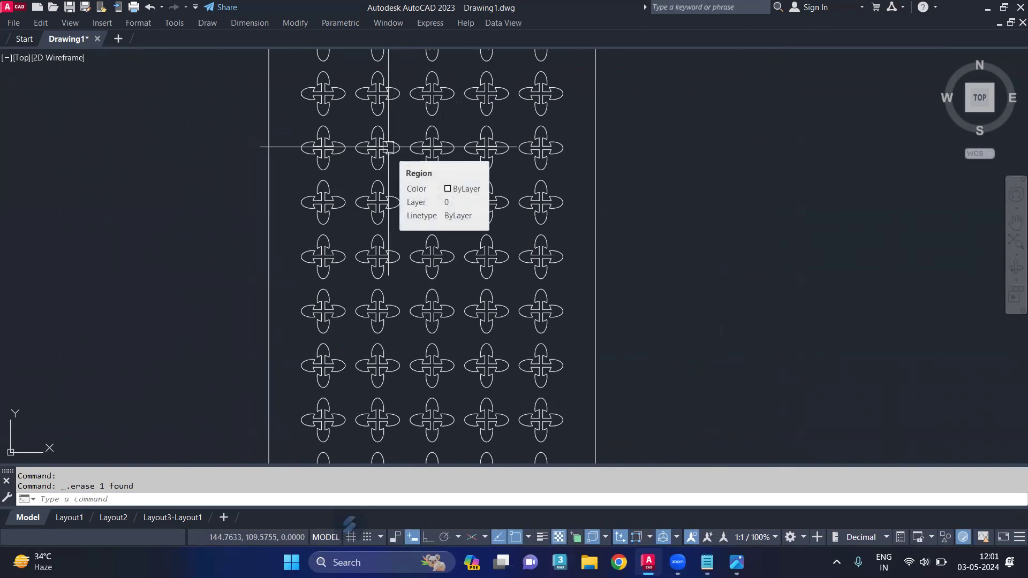
{"action": "scroll", "coordinate": [383, 147], "scroll_direction": "down", "scroll_amount": 2}
{"action": "left_click", "coordinate": [373, 144]}
{"action": "type", "text": "co"}
{"action": "key", "text": "Return"}
{"action": "left_click", "coordinate": [528, 261]}
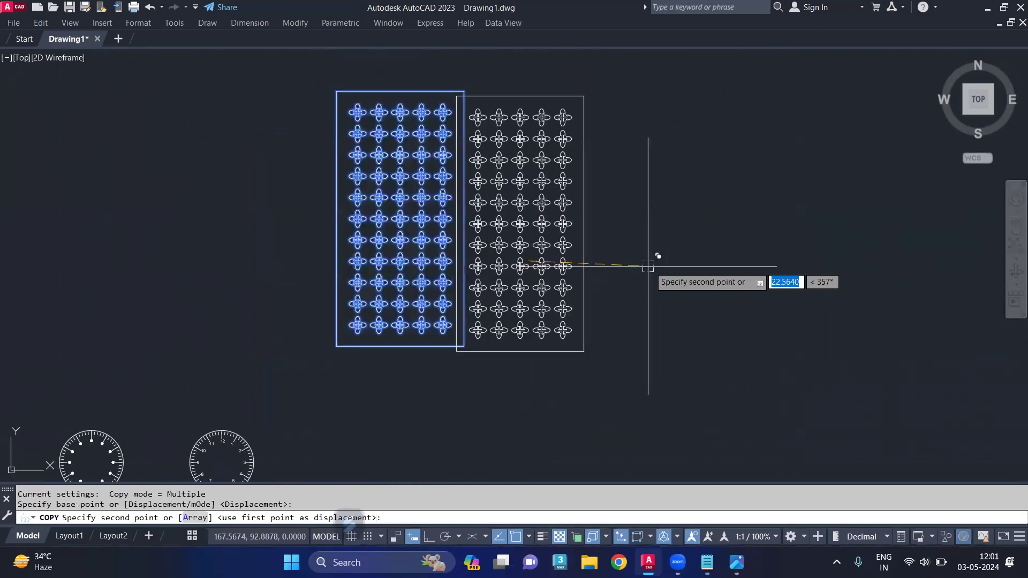
{"action": "left_click", "coordinate": [669, 261]}
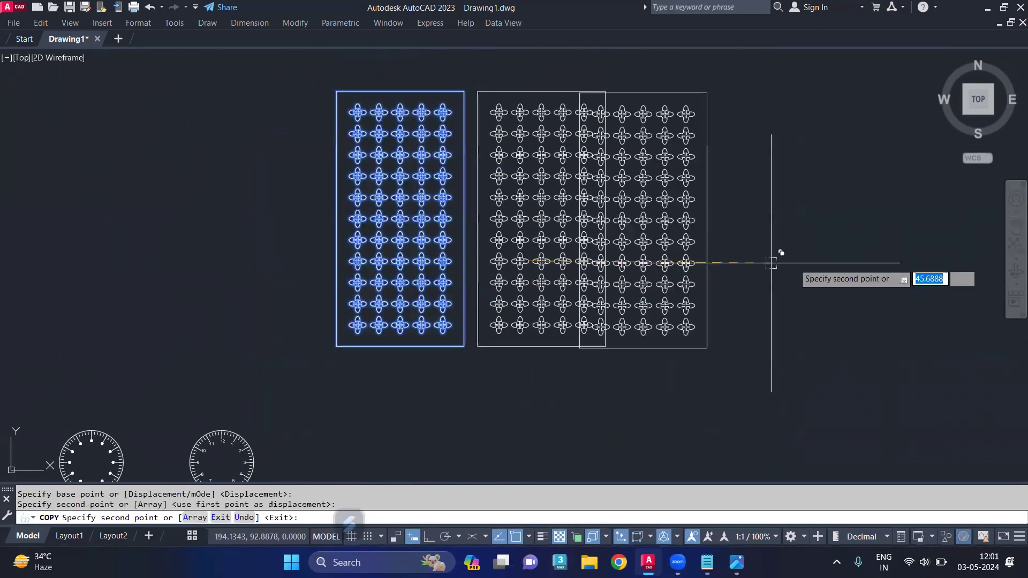
{"action": "left_click", "coordinate": [831, 262]}
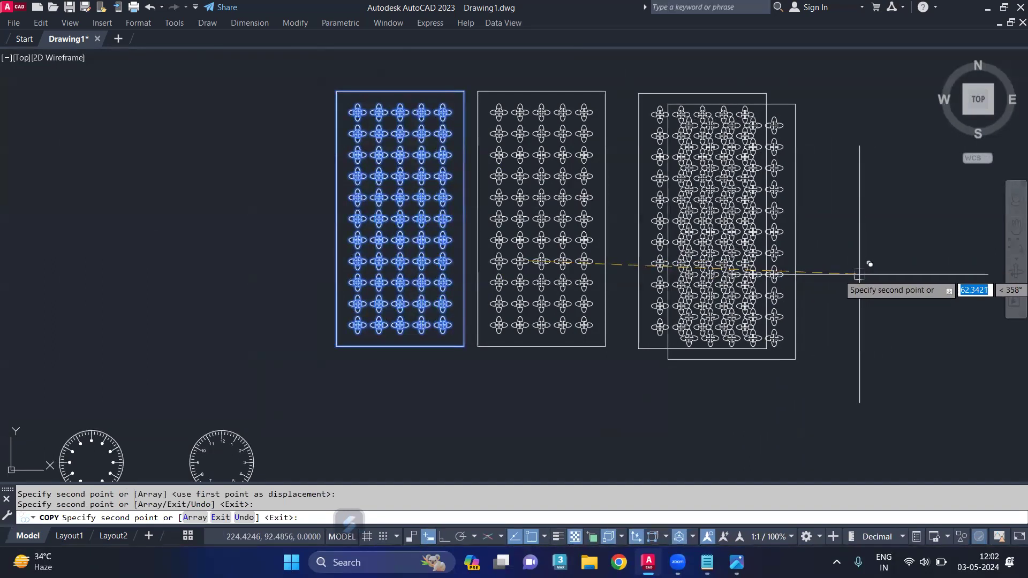
Step: Place a third copy slightly right of and below the rightmost panel so their motifs interlock without overlapping, and end the copy command
{"action": "scroll", "coordinate": [859, 274], "scroll_direction": "up", "scroll_amount": 4}
{"action": "middle_click_drag", "start_coordinate": [833, 273], "coordinate": [856, 342]}
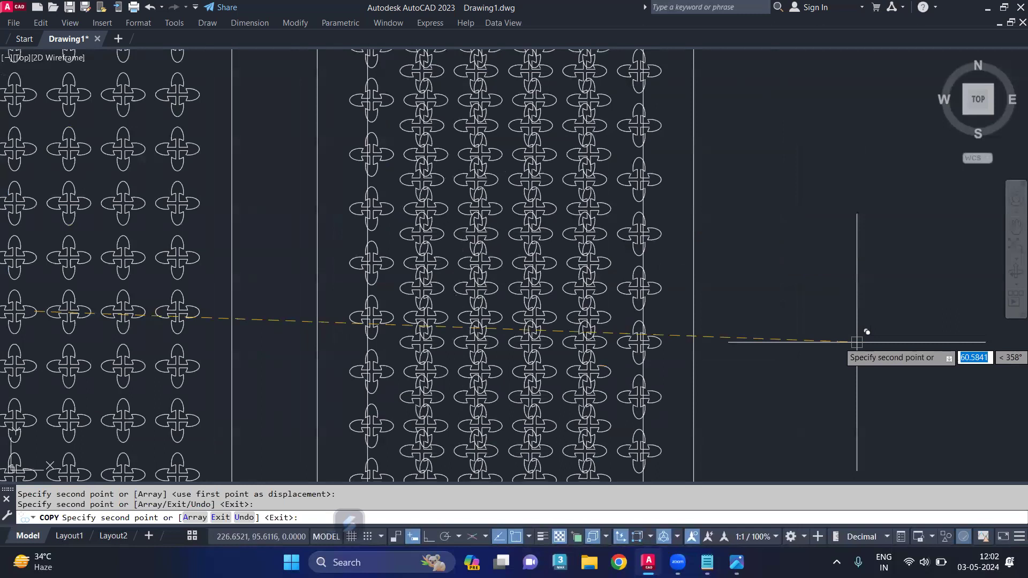
{"action": "scroll", "coordinate": [857, 343], "scroll_direction": "up", "scroll_amount": 2}
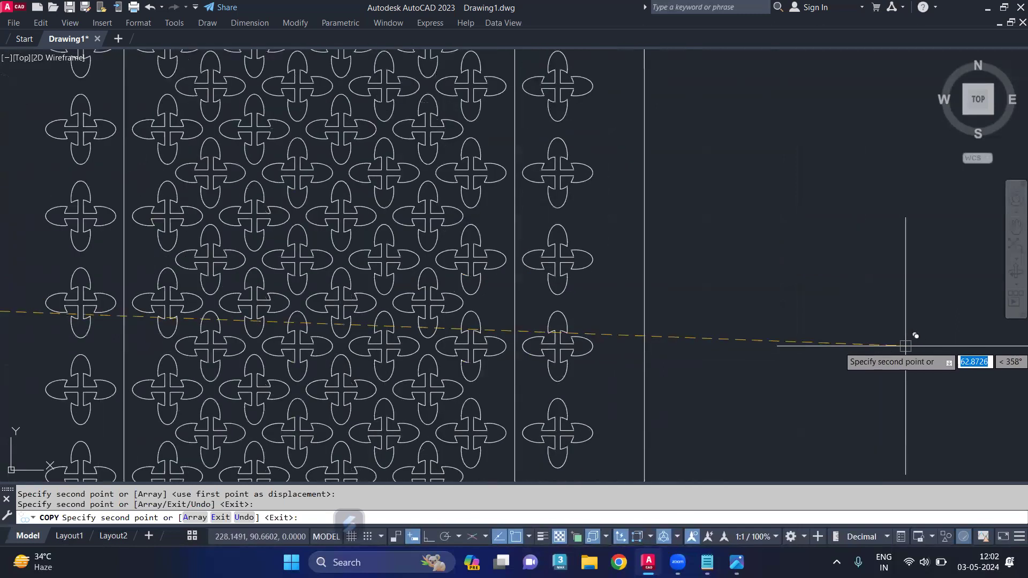
{"action": "key", "text": "Return"}
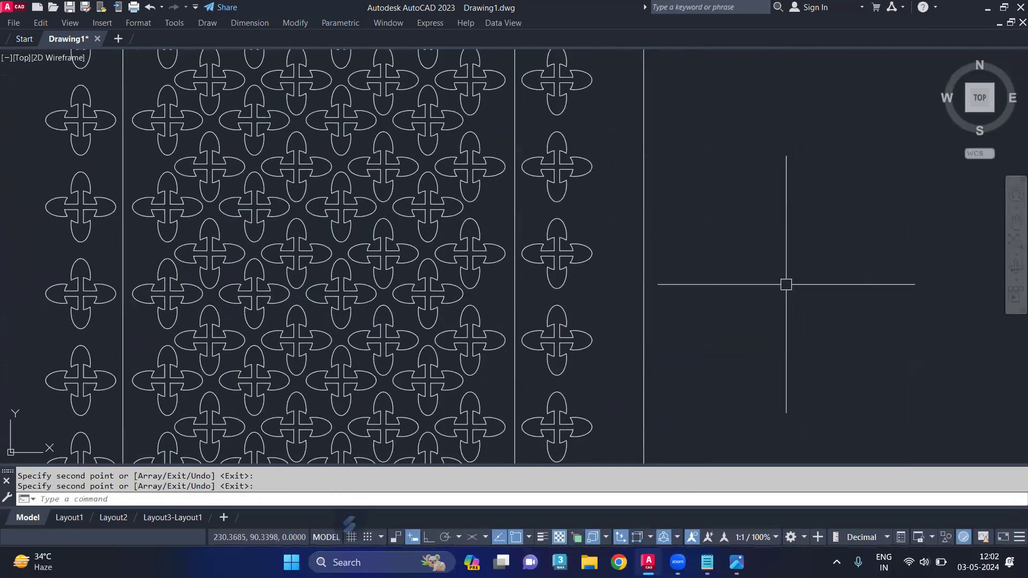
{"action": "scroll", "coordinate": [485, 209], "scroll_direction": "down", "scroll_amount": 2}
{"action": "scroll", "coordinate": [485, 210], "scroll_direction": "down", "scroll_amount": 2}
{"action": "mouse_move", "coordinate": [485, 210]}
{"action": "middle_mouse_down"}
{"action": "mouse_move", "coordinate": [530, 314]}
{"action": "mouse_move", "coordinate": [619, 342]}
{"action": "middle_mouse_up"}
{"action": "scroll", "coordinate": [568, 263], "scroll_direction": "down", "scroll_amount": 2}
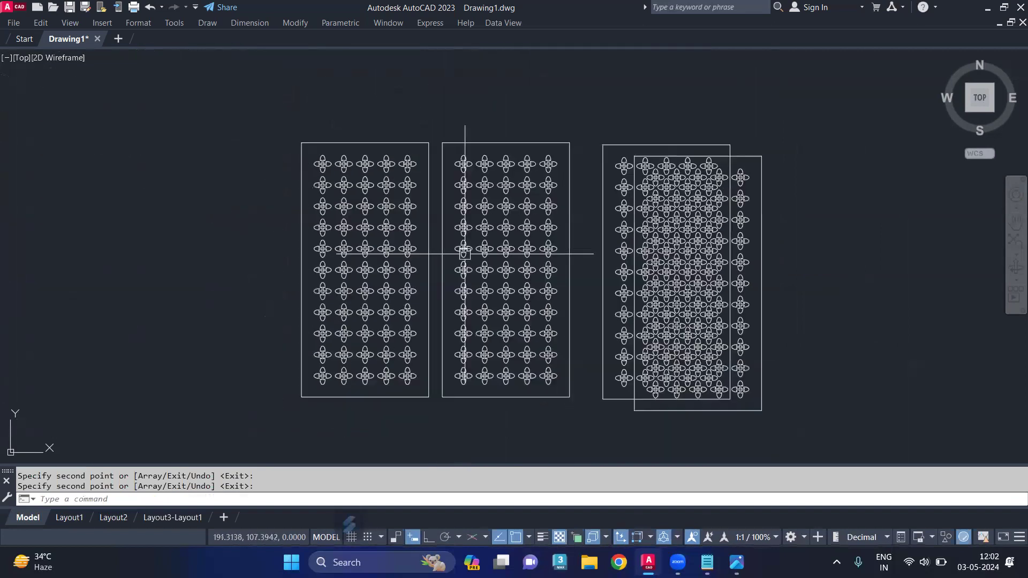
Step: Union the two separate perforated panels into one region and check the selection of the result
{"action": "type", "text": "uni"}
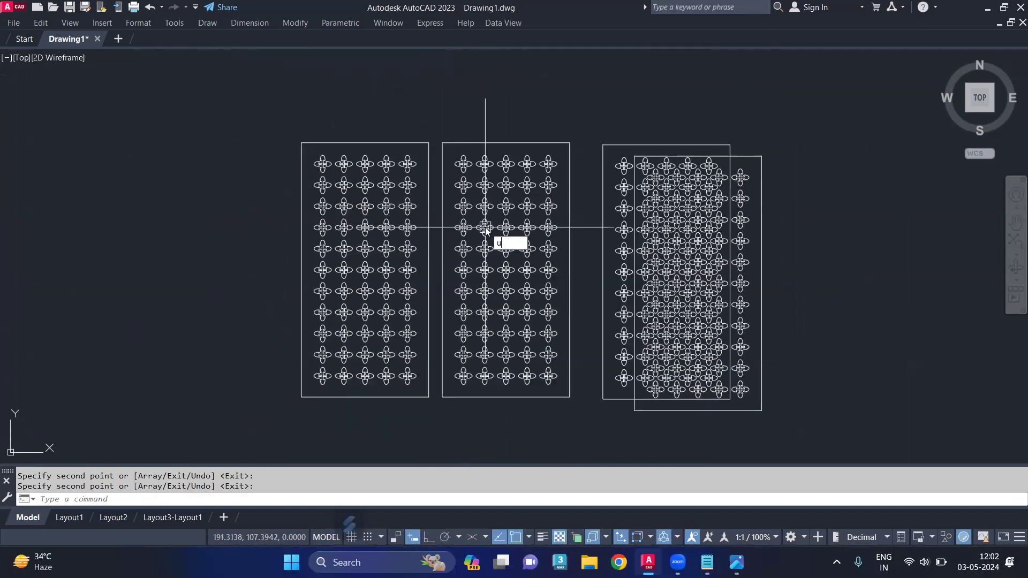
{"action": "key", "text": "Return"}
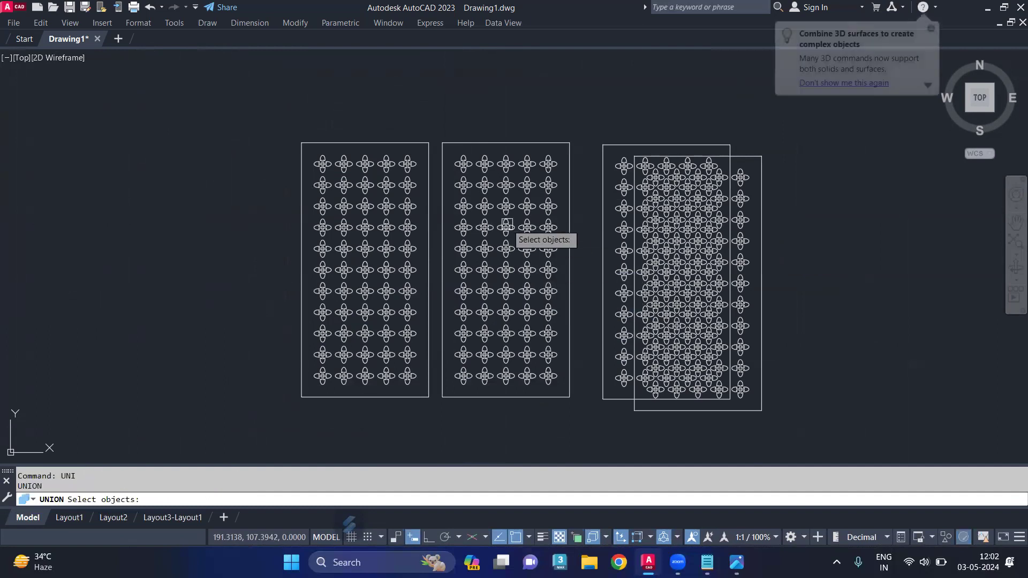
{"action": "left_click", "coordinate": [498, 234]}
{"action": "left_click", "coordinate": [411, 236]}
{"action": "key", "text": "Return"}
{"action": "left_click", "coordinate": [361, 202]}
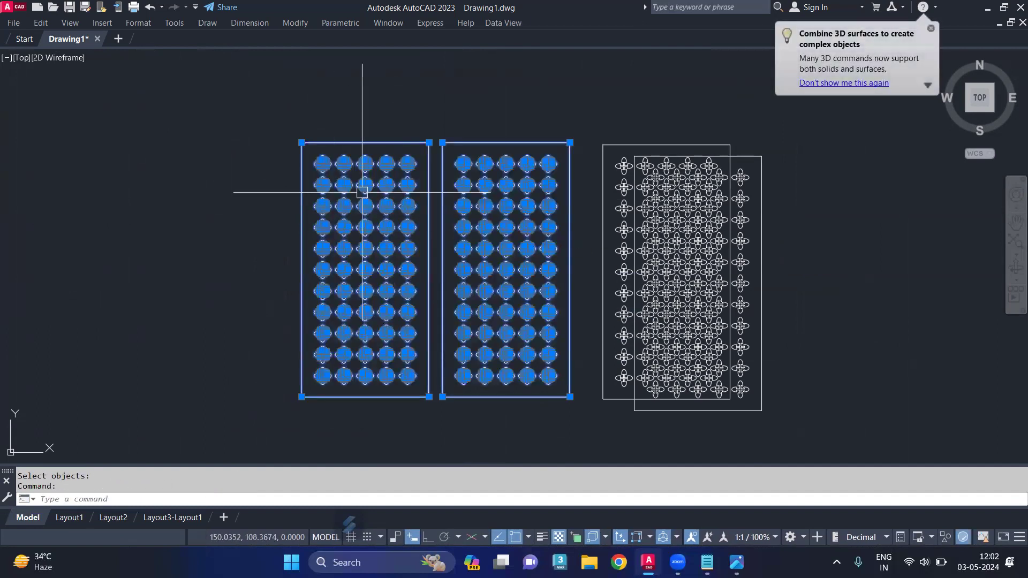
{"action": "key", "text": "Escape"}
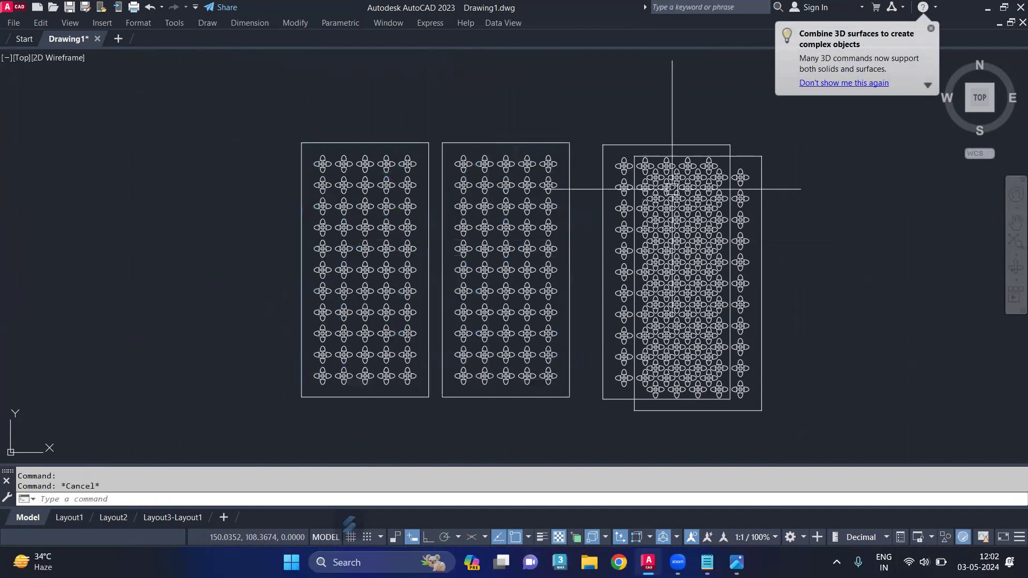
Step: Intersect the two overlapping perforated panels to keep only their shared area with both motif patterns
{"action": "type", "text": "in"}
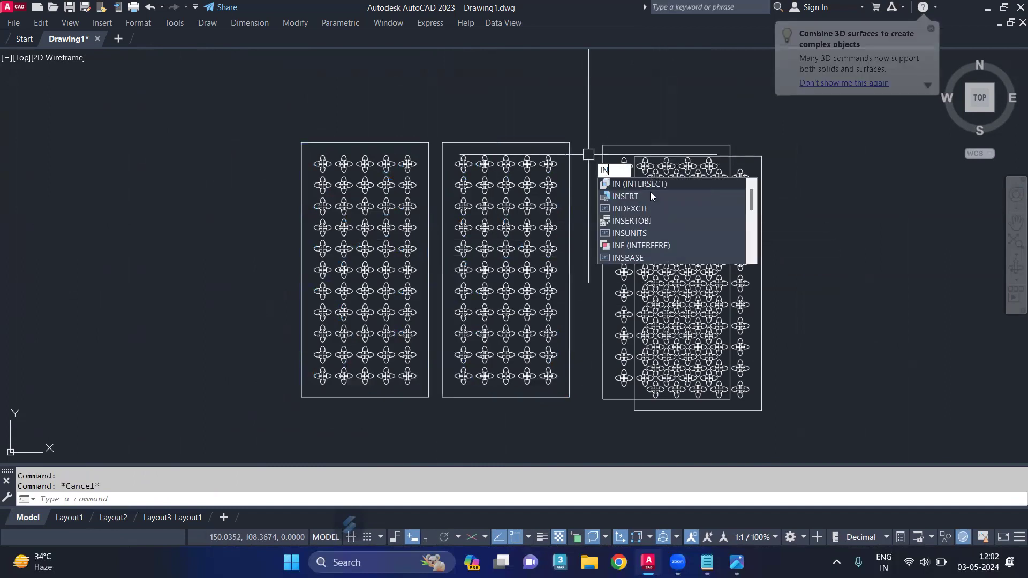
{"action": "key", "text": "Return"}
{"action": "left_click", "coordinate": [628, 194]}
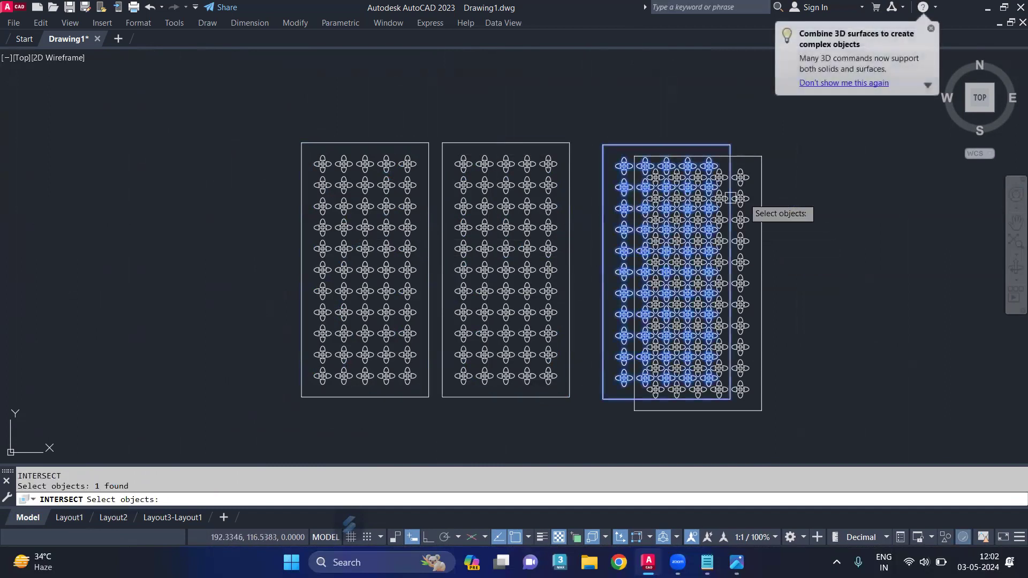
{"action": "left_click", "coordinate": [762, 184]}
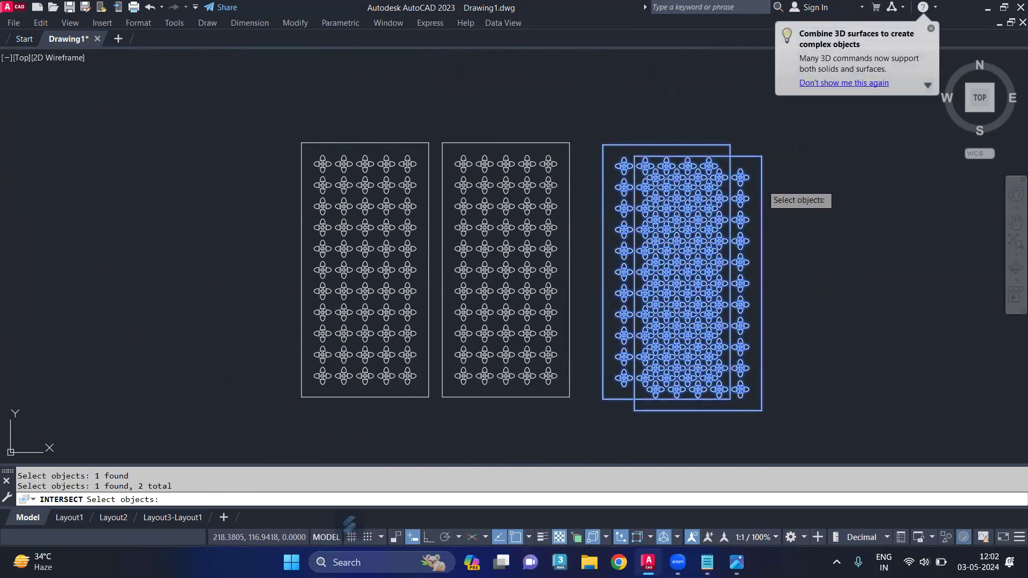
{"action": "key", "text": "Return"}
Step: Shade the view with SHADE to display the united panels and the intersected panel as filled regions
{"action": "scroll", "coordinate": [691, 252], "scroll_direction": "up", "scroll_amount": 2}
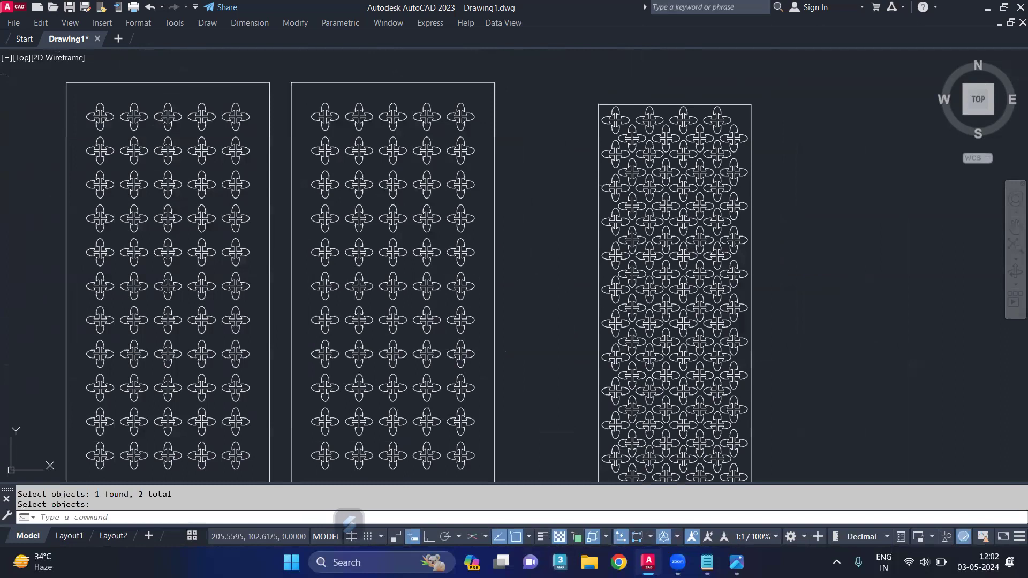
{"action": "scroll", "coordinate": [668, 184], "scroll_direction": "up", "scroll_amount": 1}
{"action": "middle_click_drag", "start_coordinate": [668, 183], "coordinate": [546, 211]}
{"action": "scroll", "coordinate": [478, 123], "scroll_direction": "down", "scroll_amount": 1}
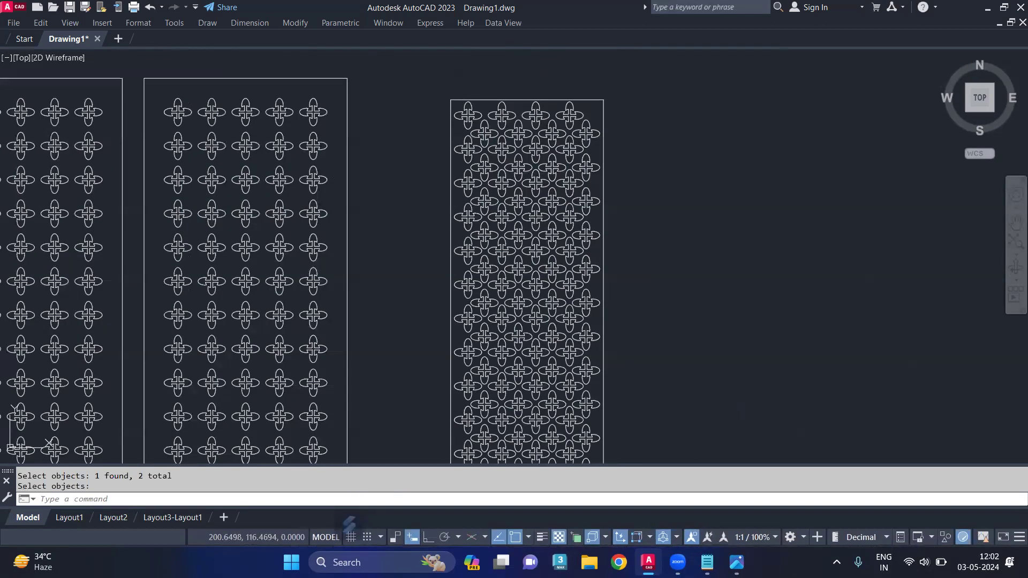
{"action": "mouse_move", "coordinate": [544, 263]}
{"action": "middle_mouse_down"}
{"action": "mouse_move", "coordinate": [523, 215]}
{"action": "mouse_move", "coordinate": [577, 291]}
{"action": "middle_mouse_up"}
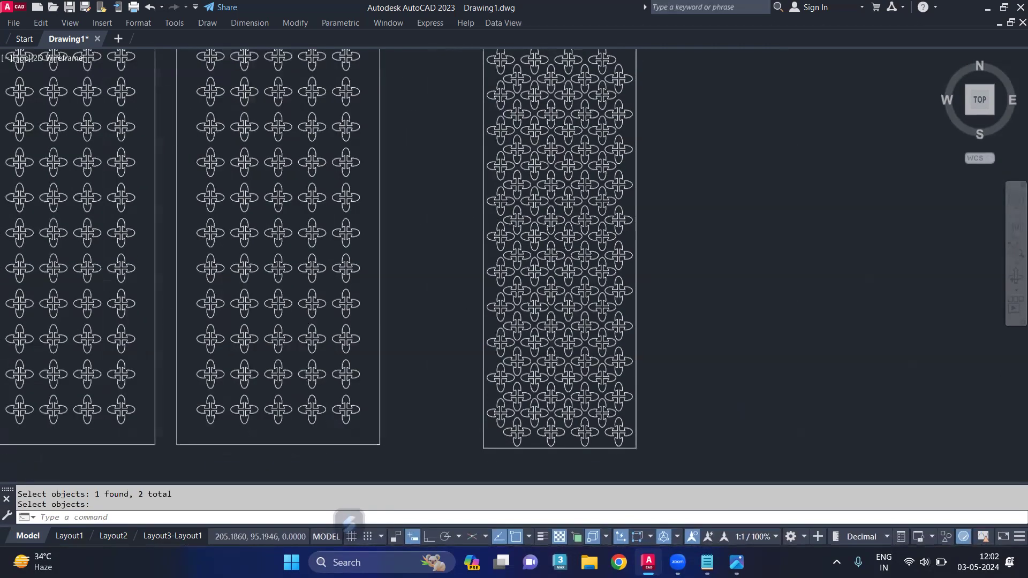
{"action": "scroll", "coordinate": [548, 101], "scroll_direction": "up", "scroll_amount": 1}
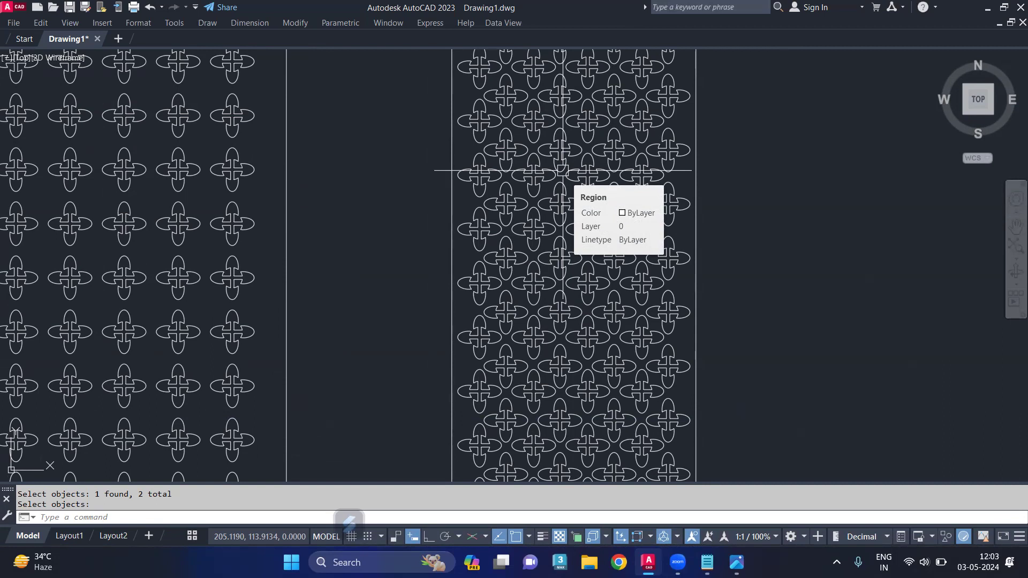
{"action": "scroll", "coordinate": [559, 166], "scroll_direction": "down", "scroll_amount": 4}
{"action": "type", "text": "shade"}
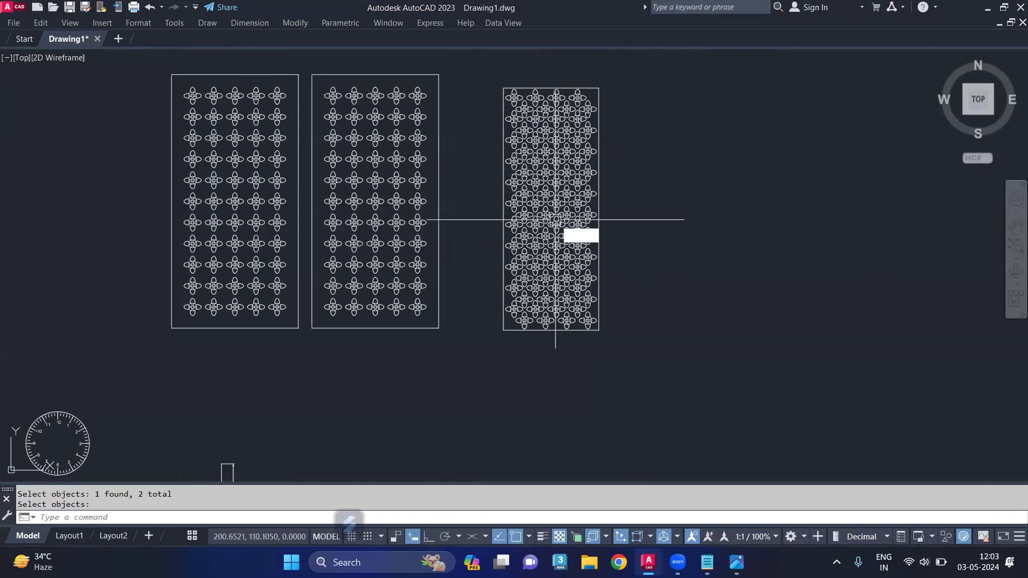
{"action": "key", "text": "Return"}
{"action": "scroll", "coordinate": [547, 167], "scroll_direction": "up", "scroll_amount": 5}
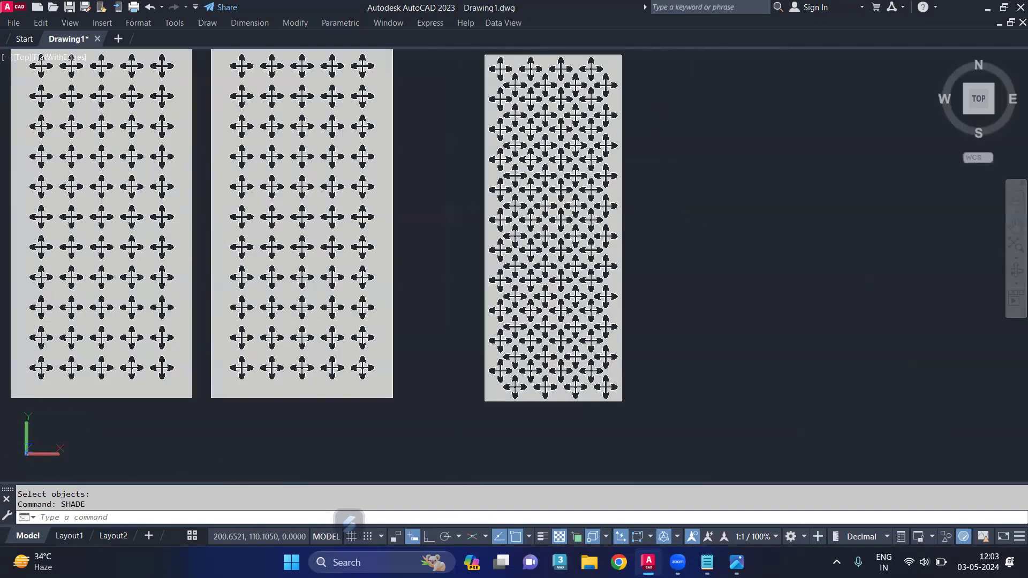
{"action": "scroll", "coordinate": [528, 137], "scroll_direction": "down", "scroll_amount": 3}
{"action": "middle_click_drag", "start_coordinate": [528, 177], "coordinate": [757, 256]}
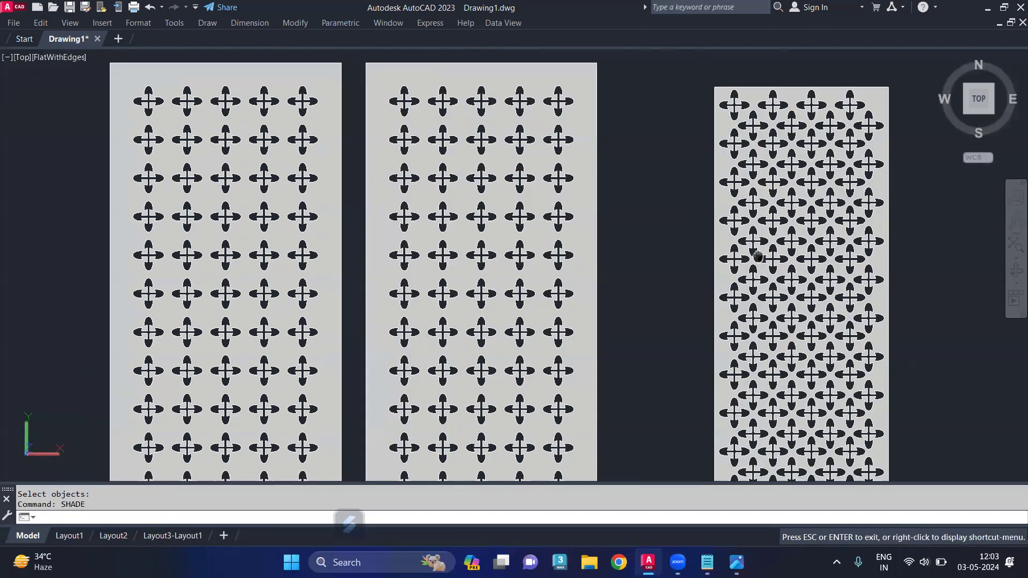
{"action": "middle_click_drag", "start_coordinate": [408, 254], "coordinate": [566, 193]}
{"action": "key", "text": "Escape"}
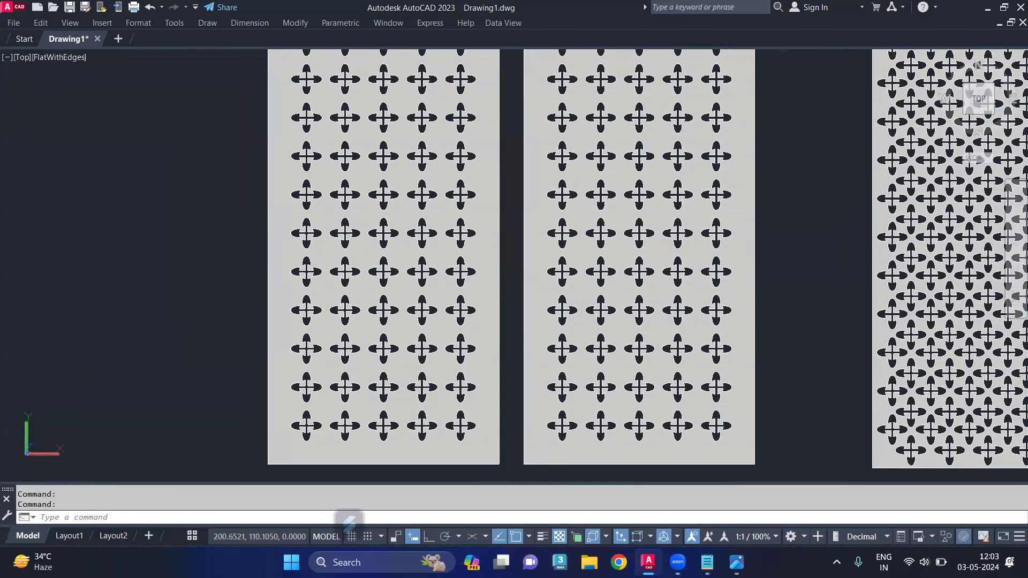
{"action": "scroll", "coordinate": [337, 220], "scroll_direction": "down", "scroll_amount": 3}
{"action": "scroll", "coordinate": [729, 177], "scroll_direction": "up", "scroll_amount": 2}
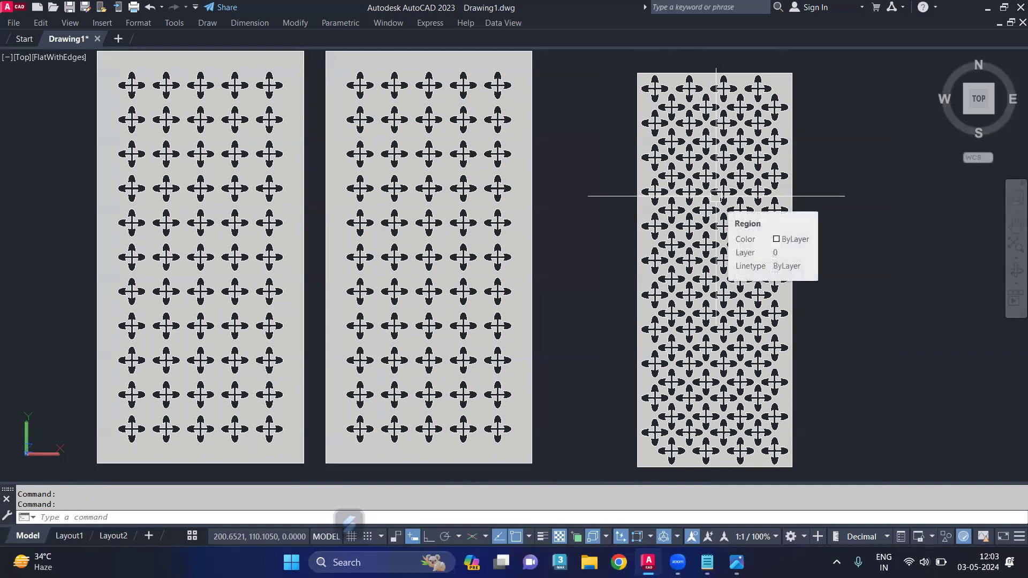
{"action": "type", "text": "-vsm"}
{"action": "key", "text": "Return"}
{"action": "type", "text": "w"}
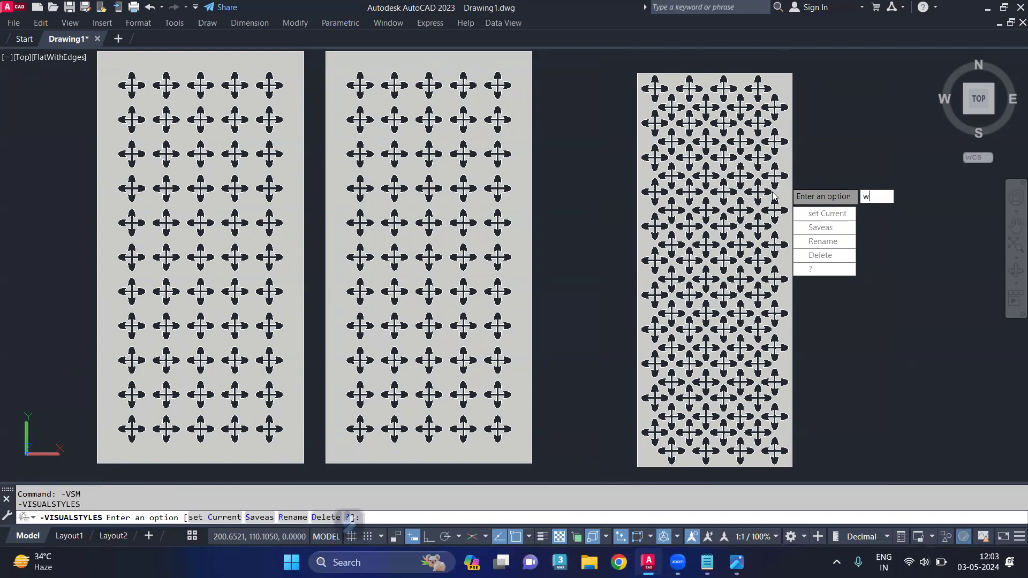
{"action": "key", "text": "Escape"}
Step: Tilt the view in 3D, extrude the united and intersected panel regions into thin slabs, and inspect the motif cutouts
{"action": "middle_click_drag", "start_coordinate": [570, 254], "coordinate": [593, 174], "text": "shift"}
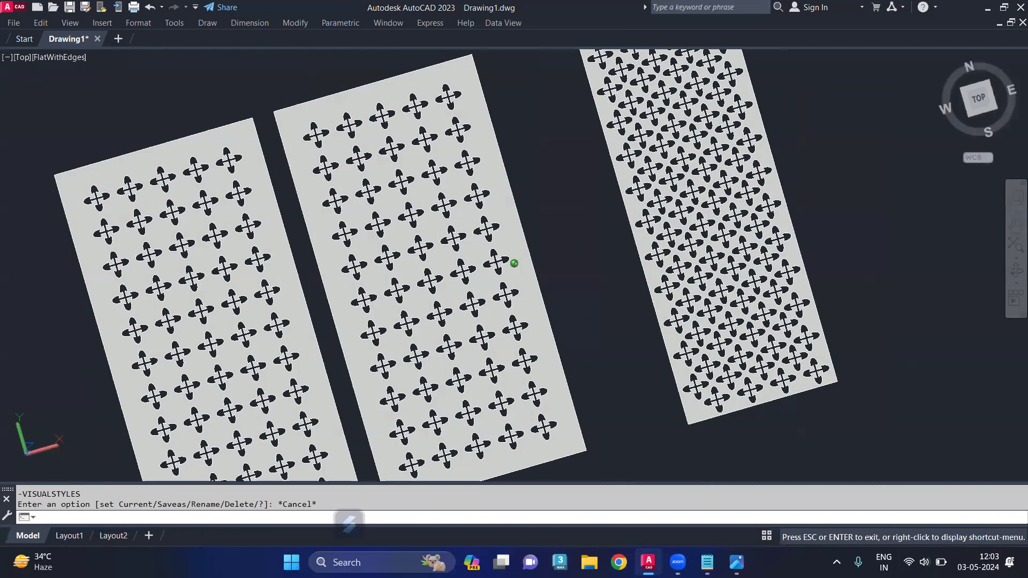
{"action": "middle_click_drag", "start_coordinate": [514, 262], "coordinate": [511, 225], "text": "shift"}
{"action": "key", "text": "ctrl+a"}
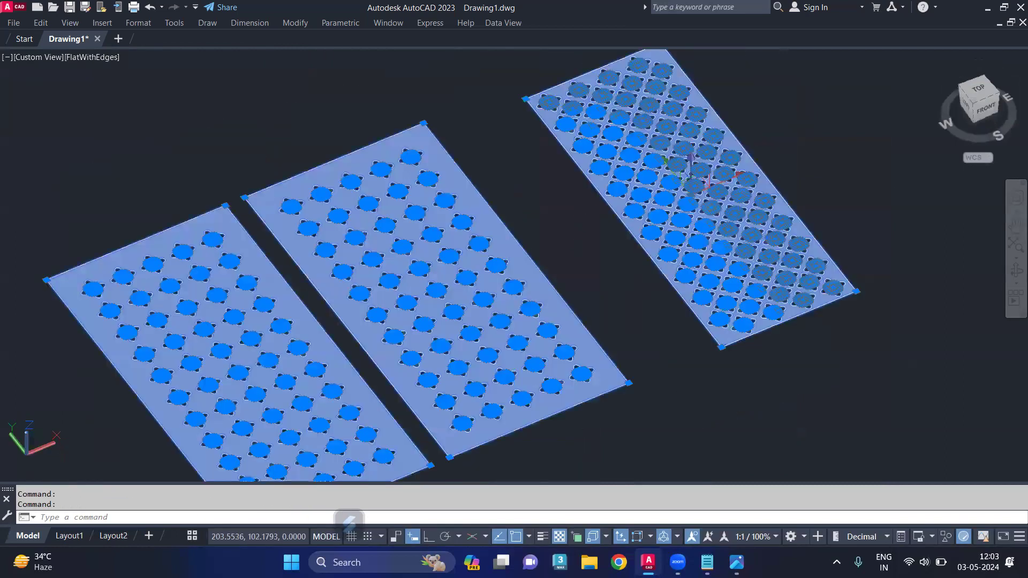
{"action": "key", "text": "Escape"}
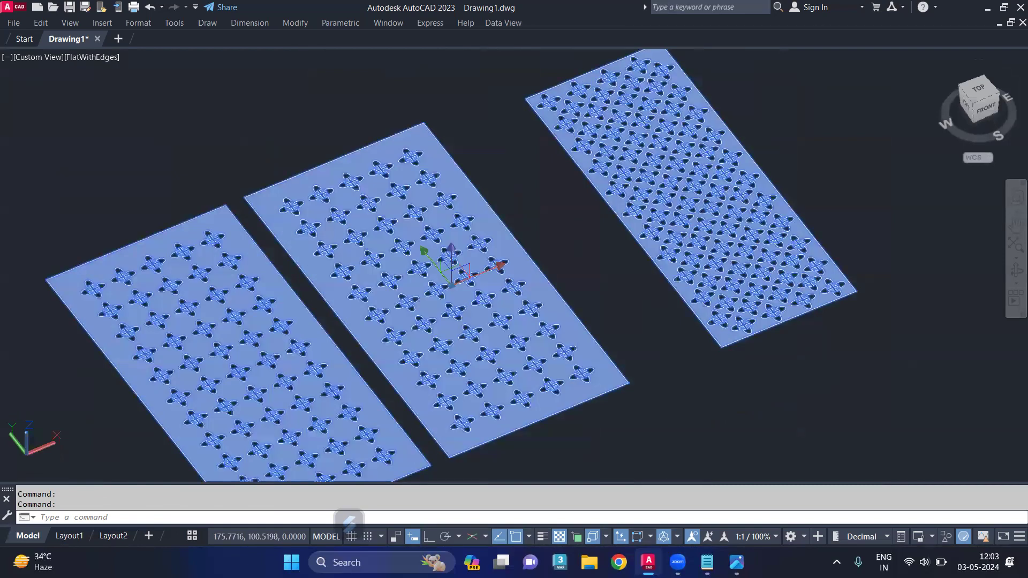
{"action": "key", "text": "Escape"}
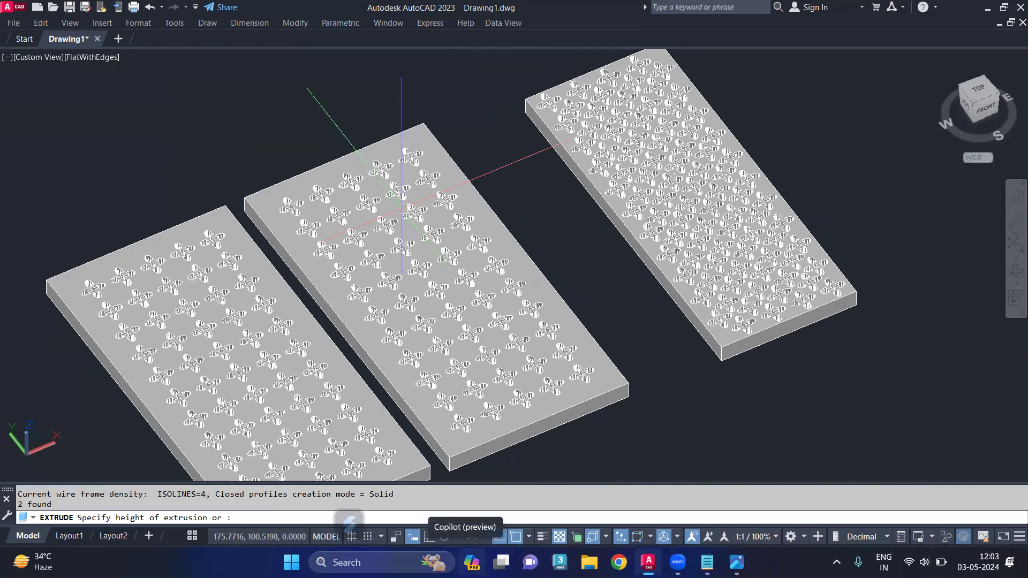
{"action": "left_click", "coordinate": [428, 258]}
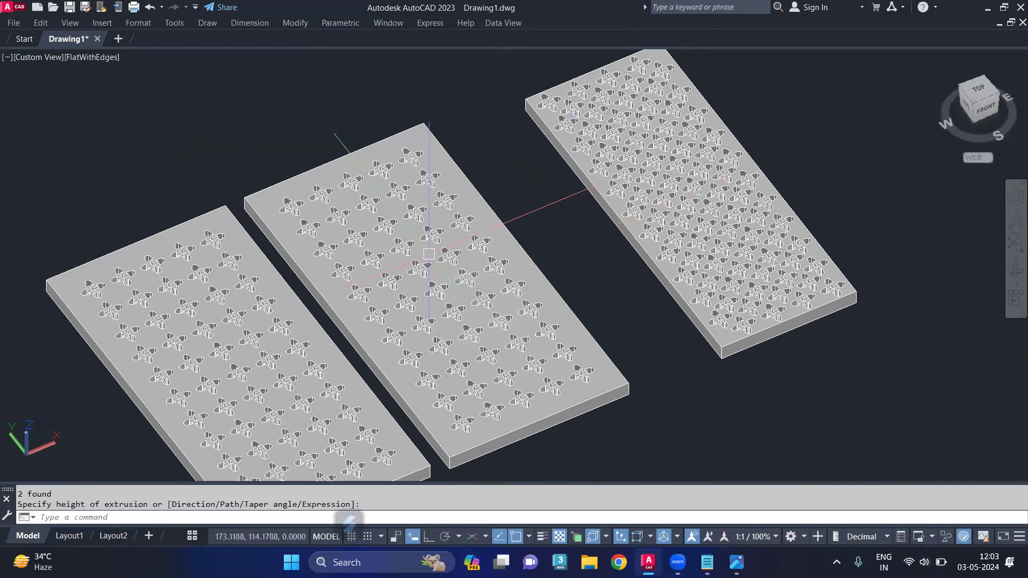
{"action": "middle_click_drag", "start_coordinate": [542, 262], "coordinate": [456, 275], "text": "shift"}
{"action": "scroll", "coordinate": [631, 331], "scroll_direction": "up", "scroll_amount": 2}
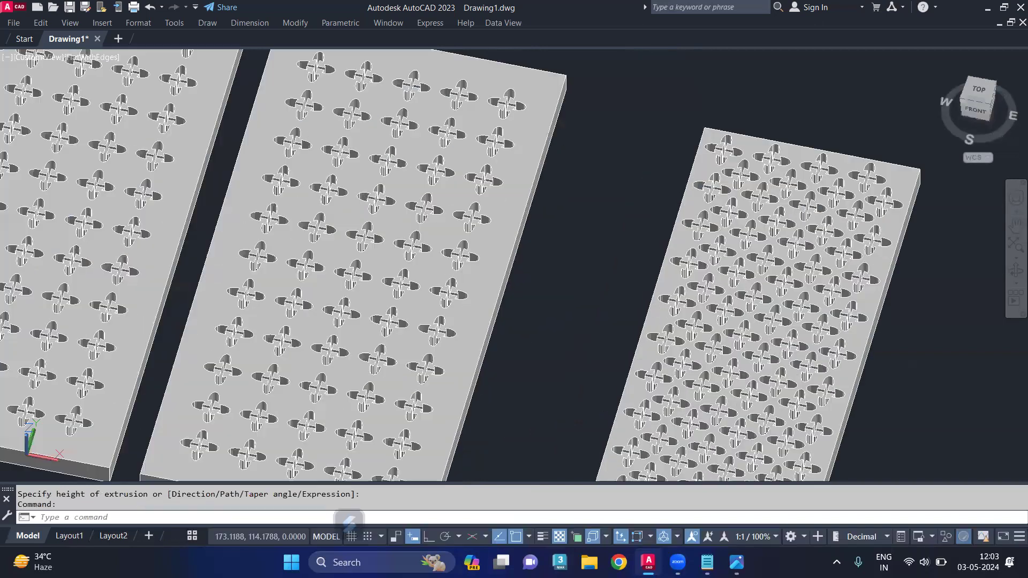
{"action": "scroll", "coordinate": [585, 297], "scroll_direction": "up", "scroll_amount": 2}
{"action": "scroll", "coordinate": [669, 268], "scroll_direction": "up", "scroll_amount": 6}
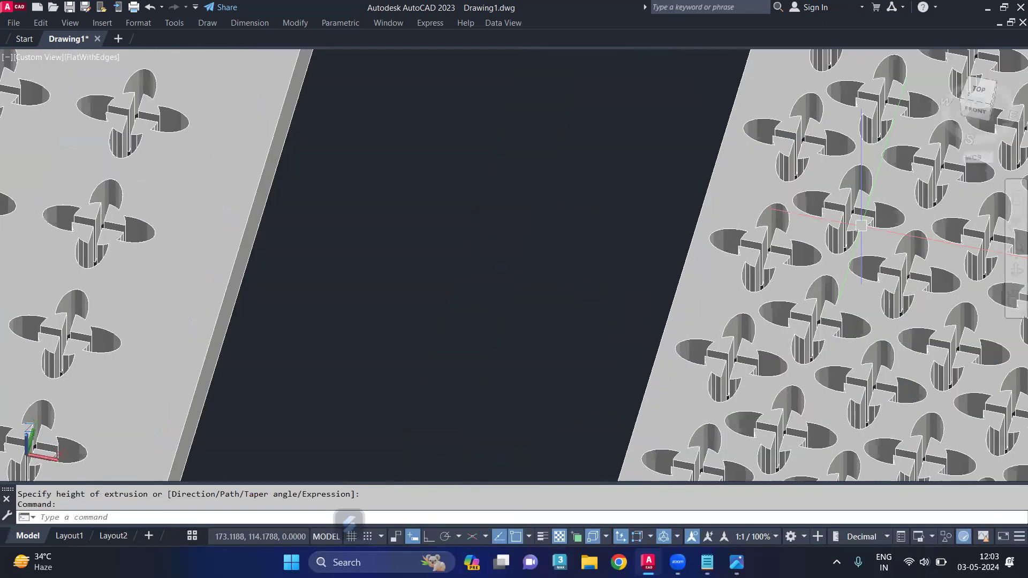
{"action": "scroll", "coordinate": [800, 193], "scroll_direction": "down", "scroll_amount": 10}
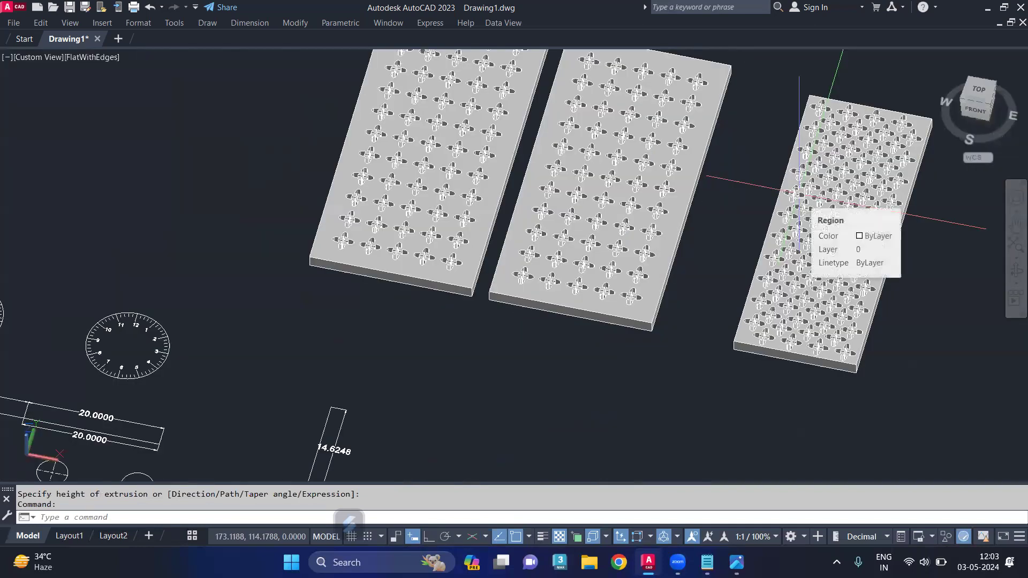
Step: Undo the panel extrusion together with the preceding view changes and visual style command
{"action": "key", "text": "ctrl+z"}
{"action": "key", "text": "ctrl+z"}
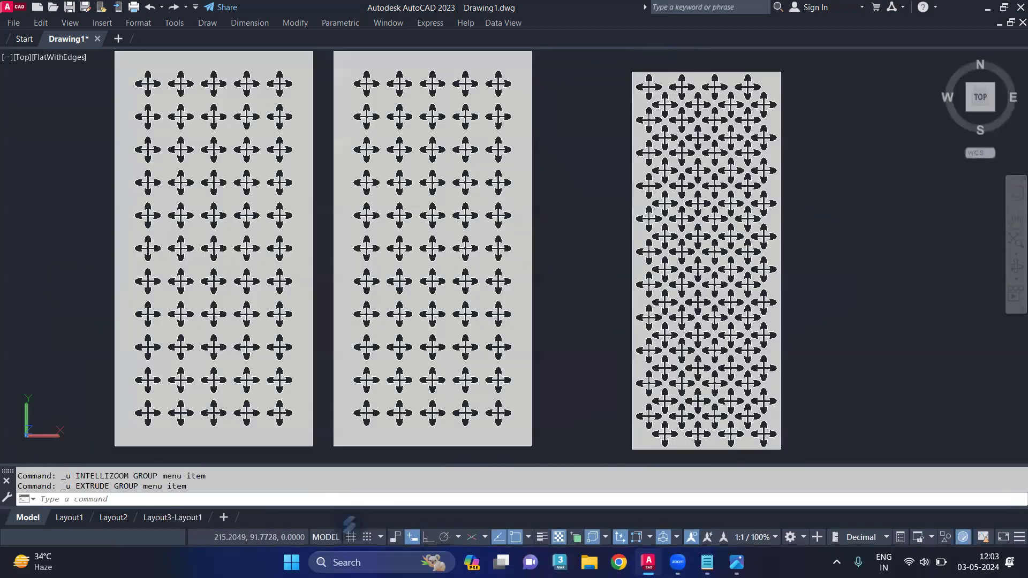
{"action": "key", "text": "ctrl+z"}
{"action": "key", "text": "ctrl+z"}
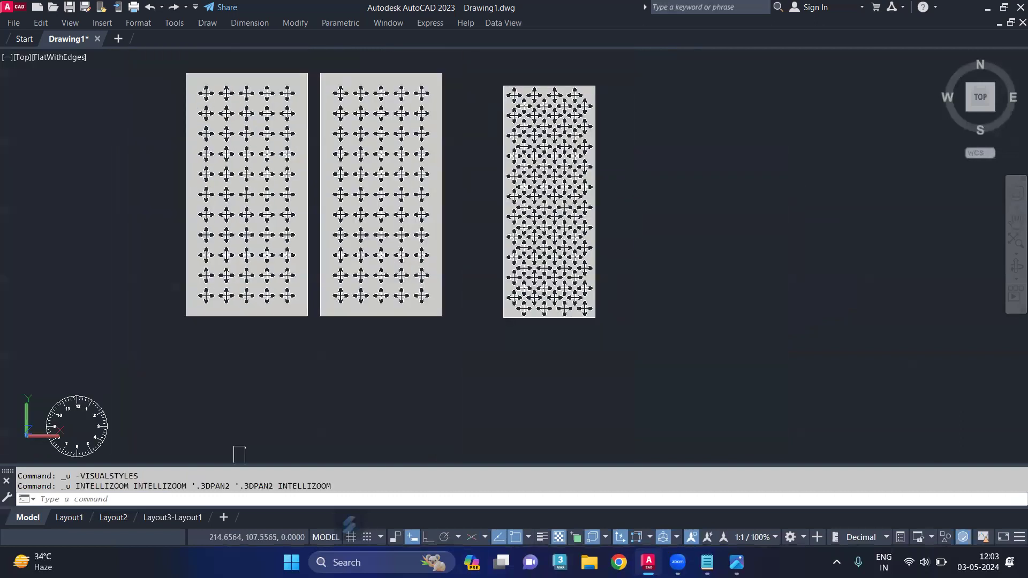